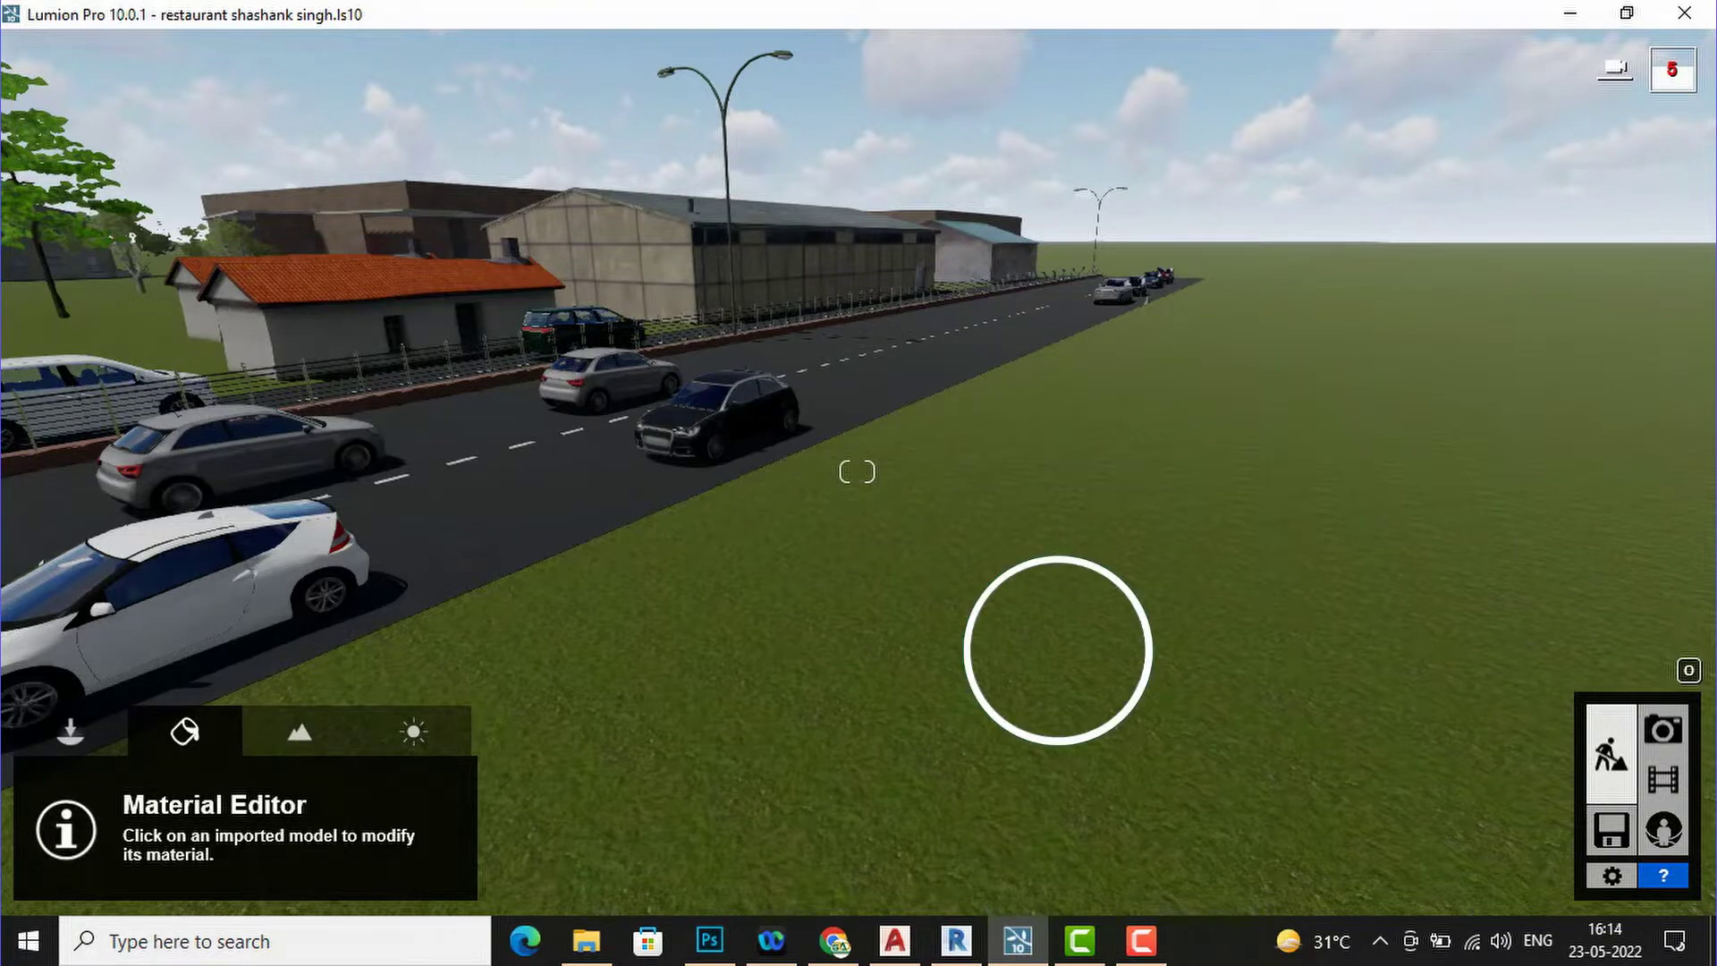
- Place two Acacia2 RT trees on the grass across the road from the restaurant, one near and one farther along the road
{"action": "key", "text": "s"}
{"action": "key", "text": "s"}
{"action": "right_click_drag", "start_coordinate": [1092, 495], "coordinate": [961, 543]}
{"action": "key", "text": "s"}
{"action": "right_click_drag", "start_coordinate": [857, 471], "coordinate": [961, 472]}
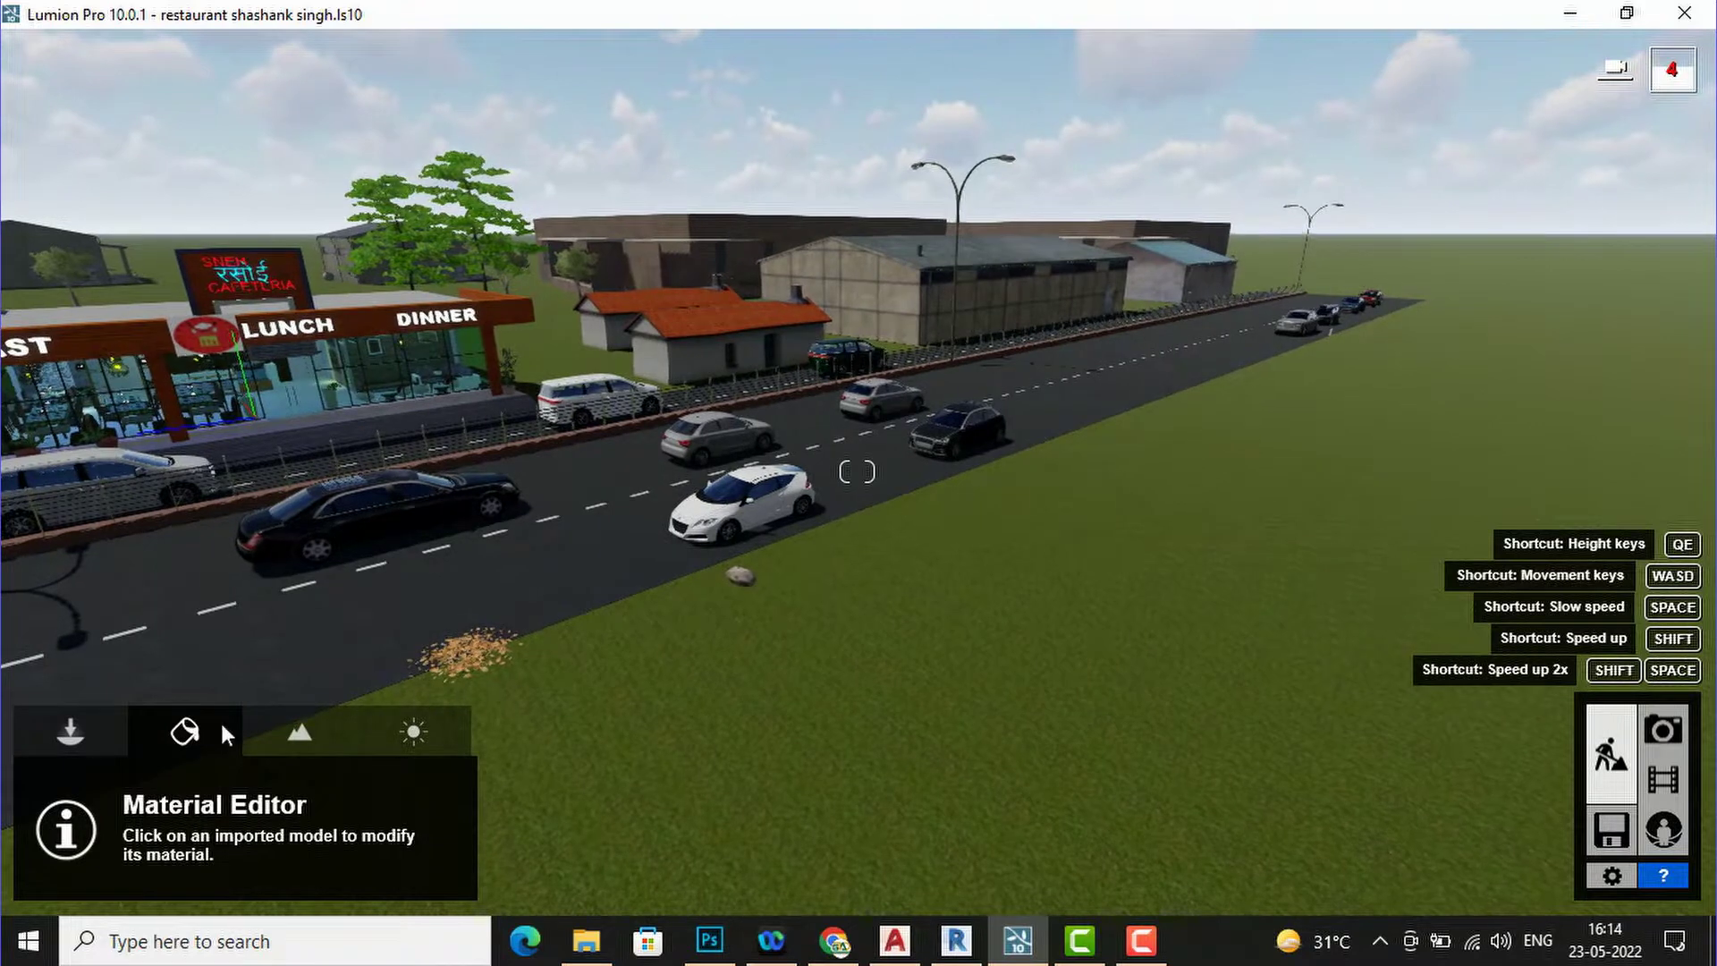
{"action": "left_click", "coordinate": [75, 738]}
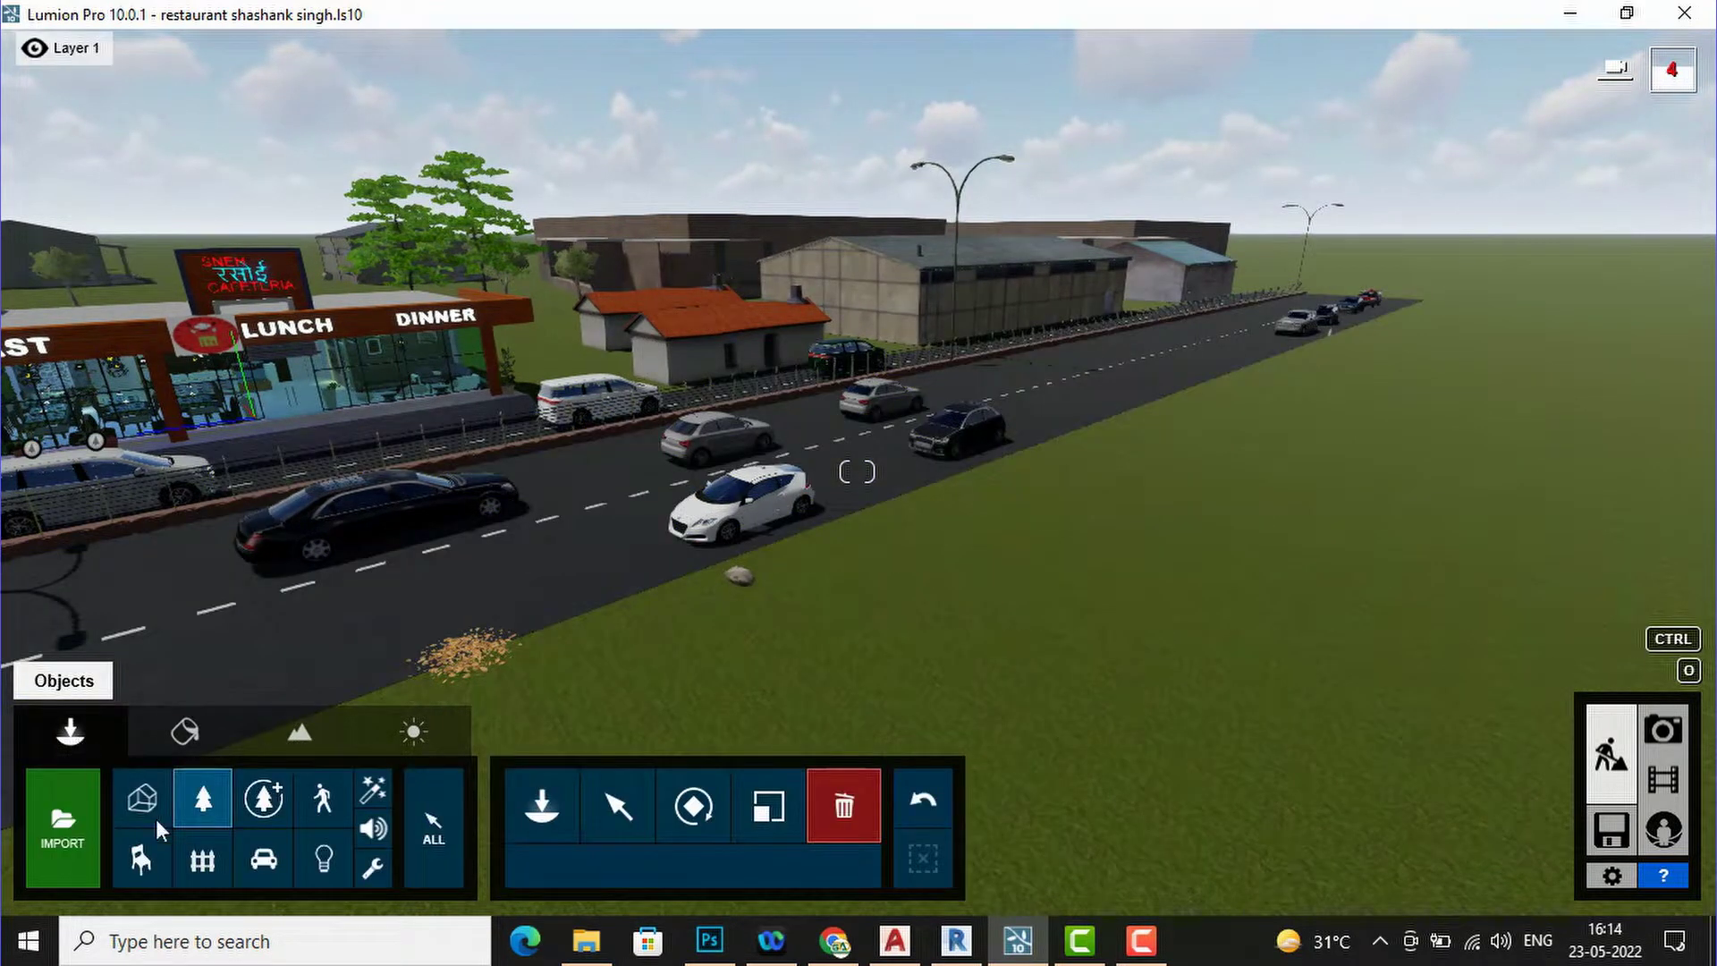
{"action": "left_click", "coordinate": [219, 801]}
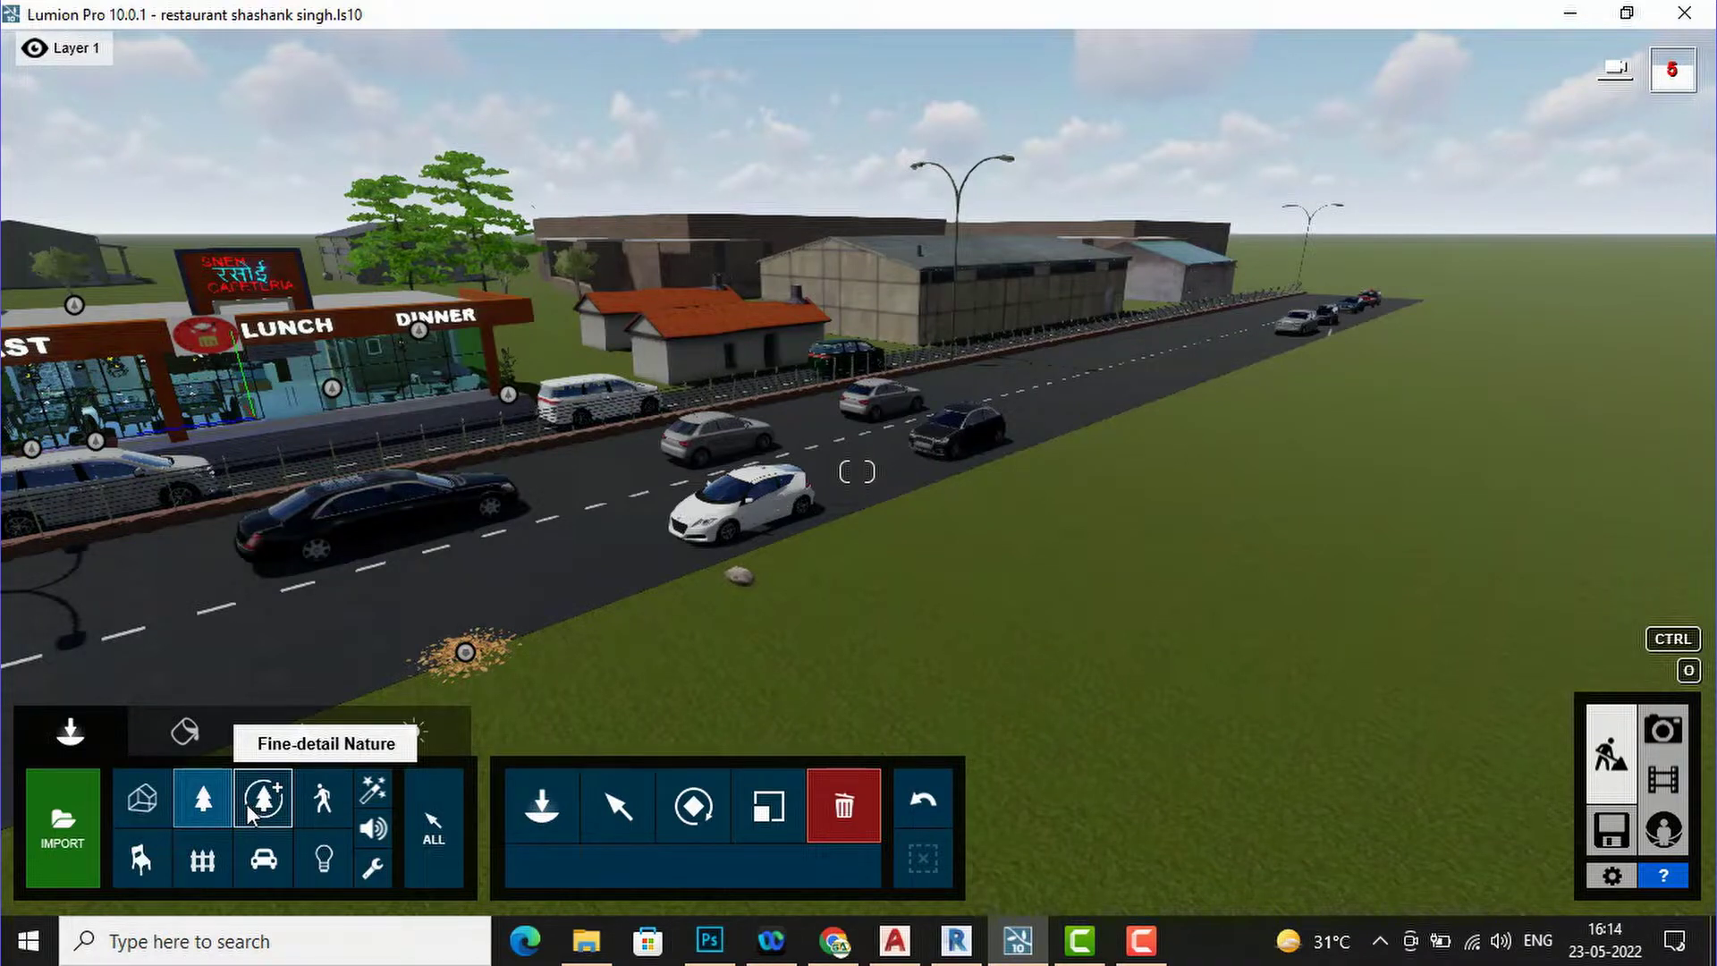
{"action": "left_click", "coordinate": [209, 803]}
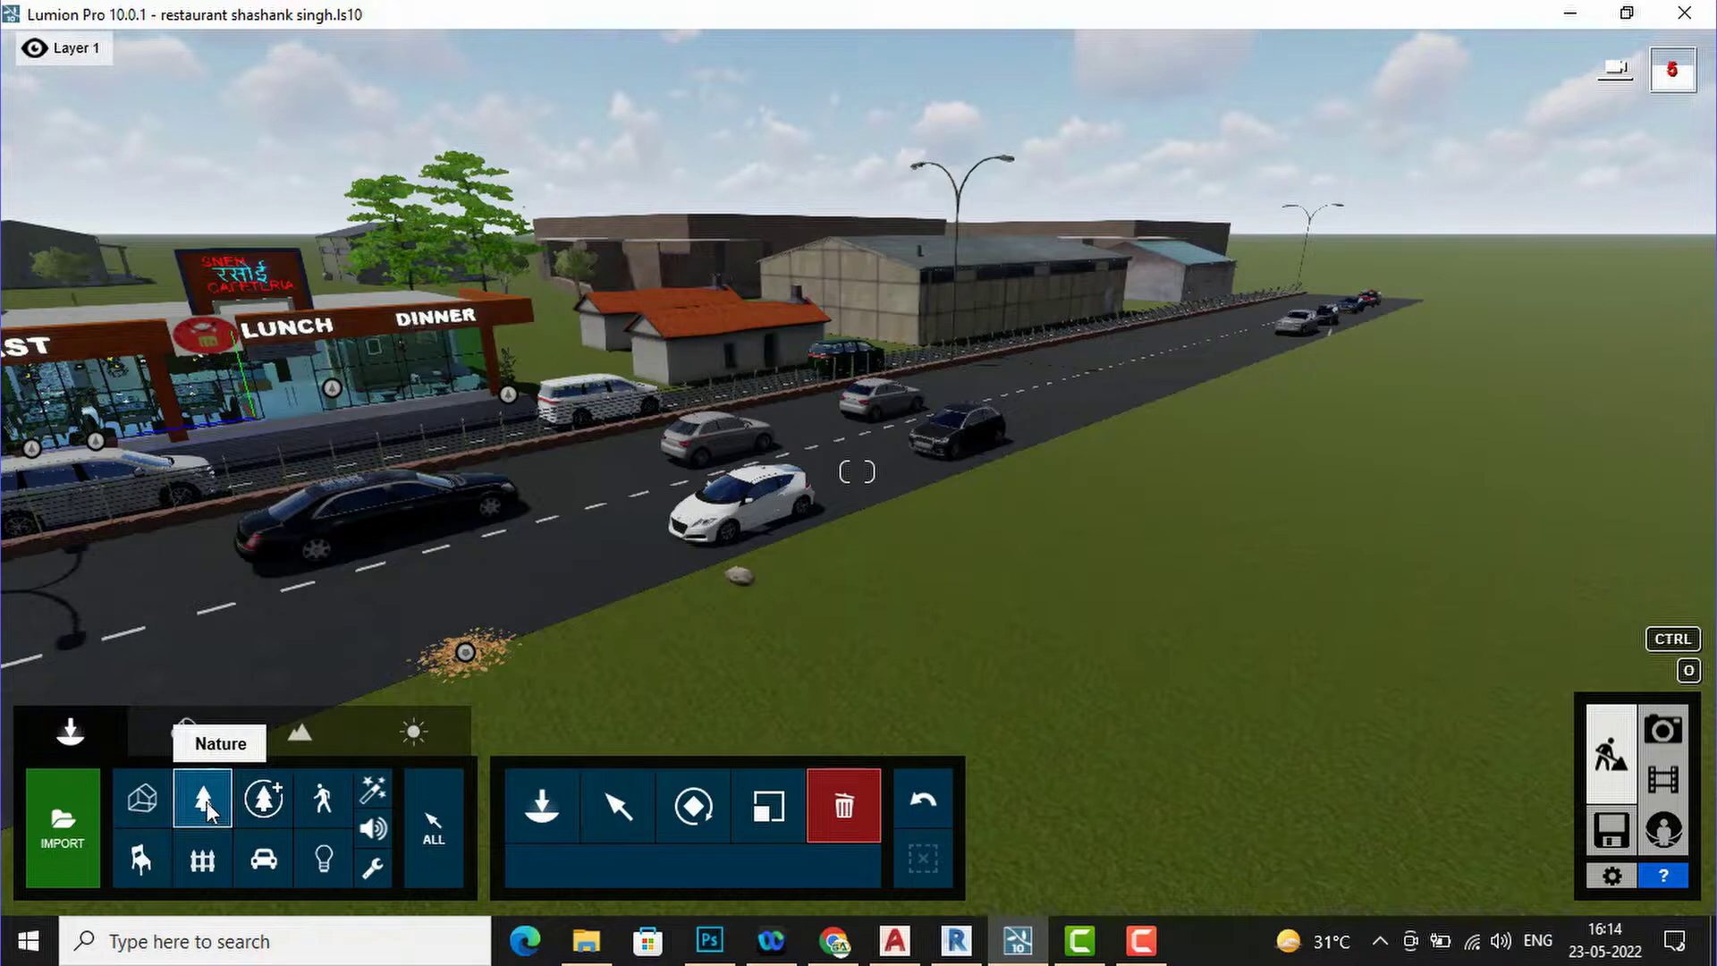
{"action": "left_click", "coordinate": [206, 801]}
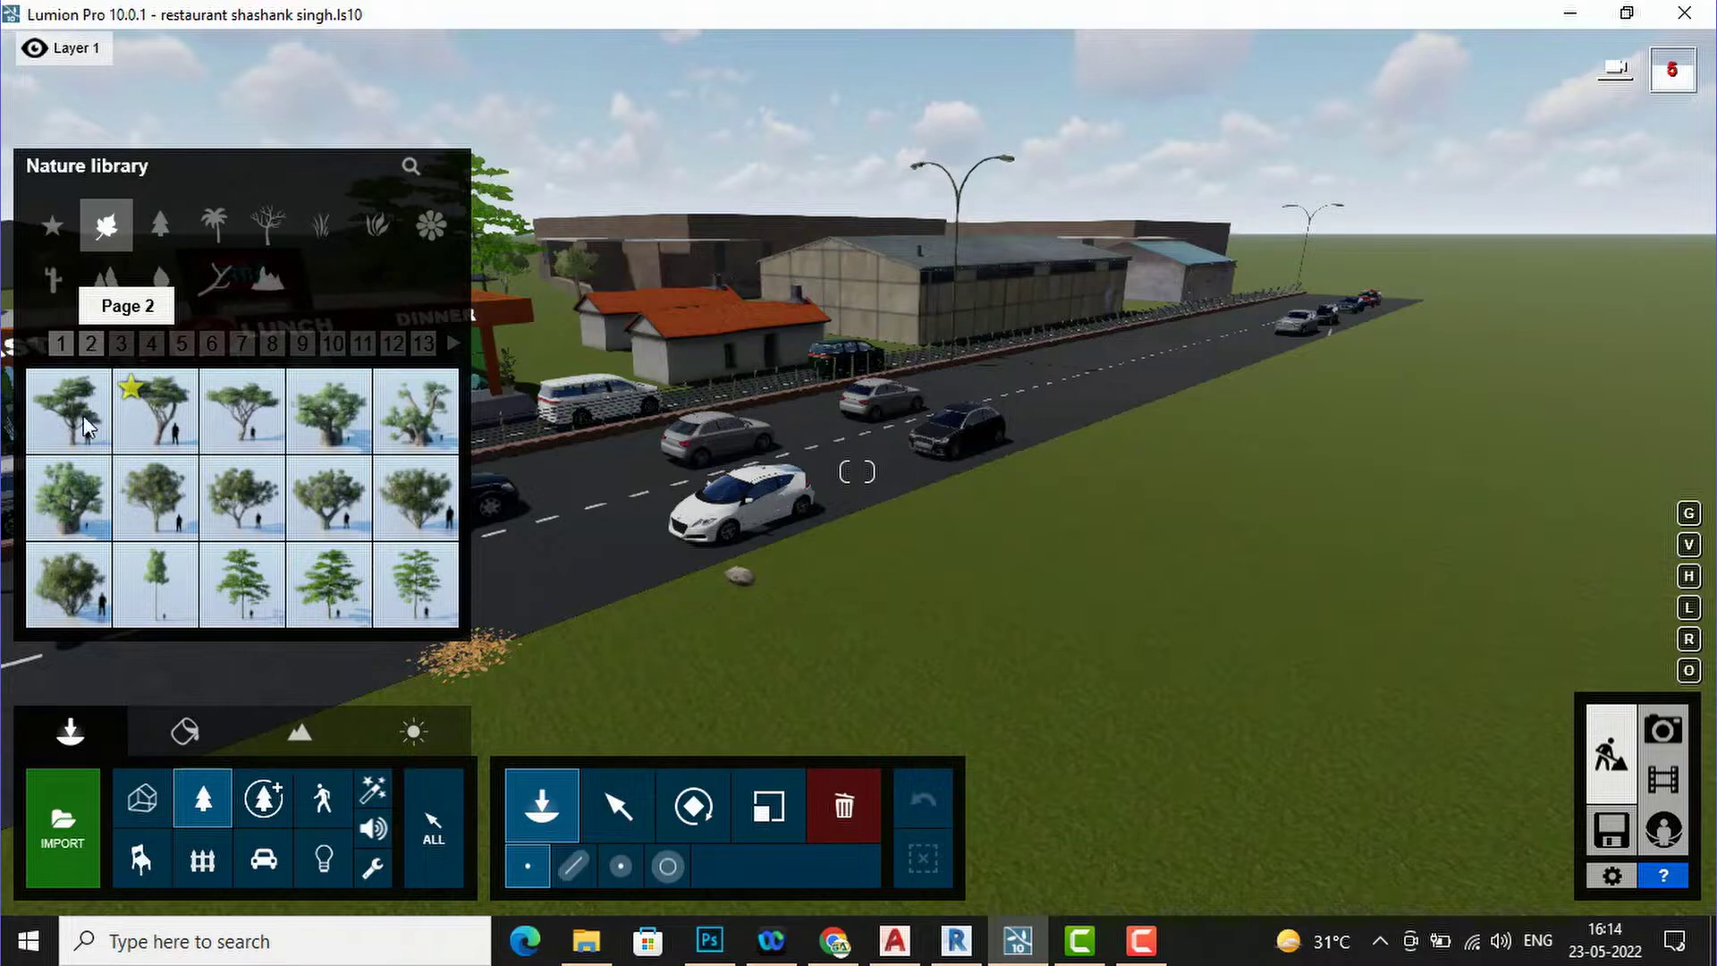
{"action": "mouse_move", "coordinate": [83, 415]}
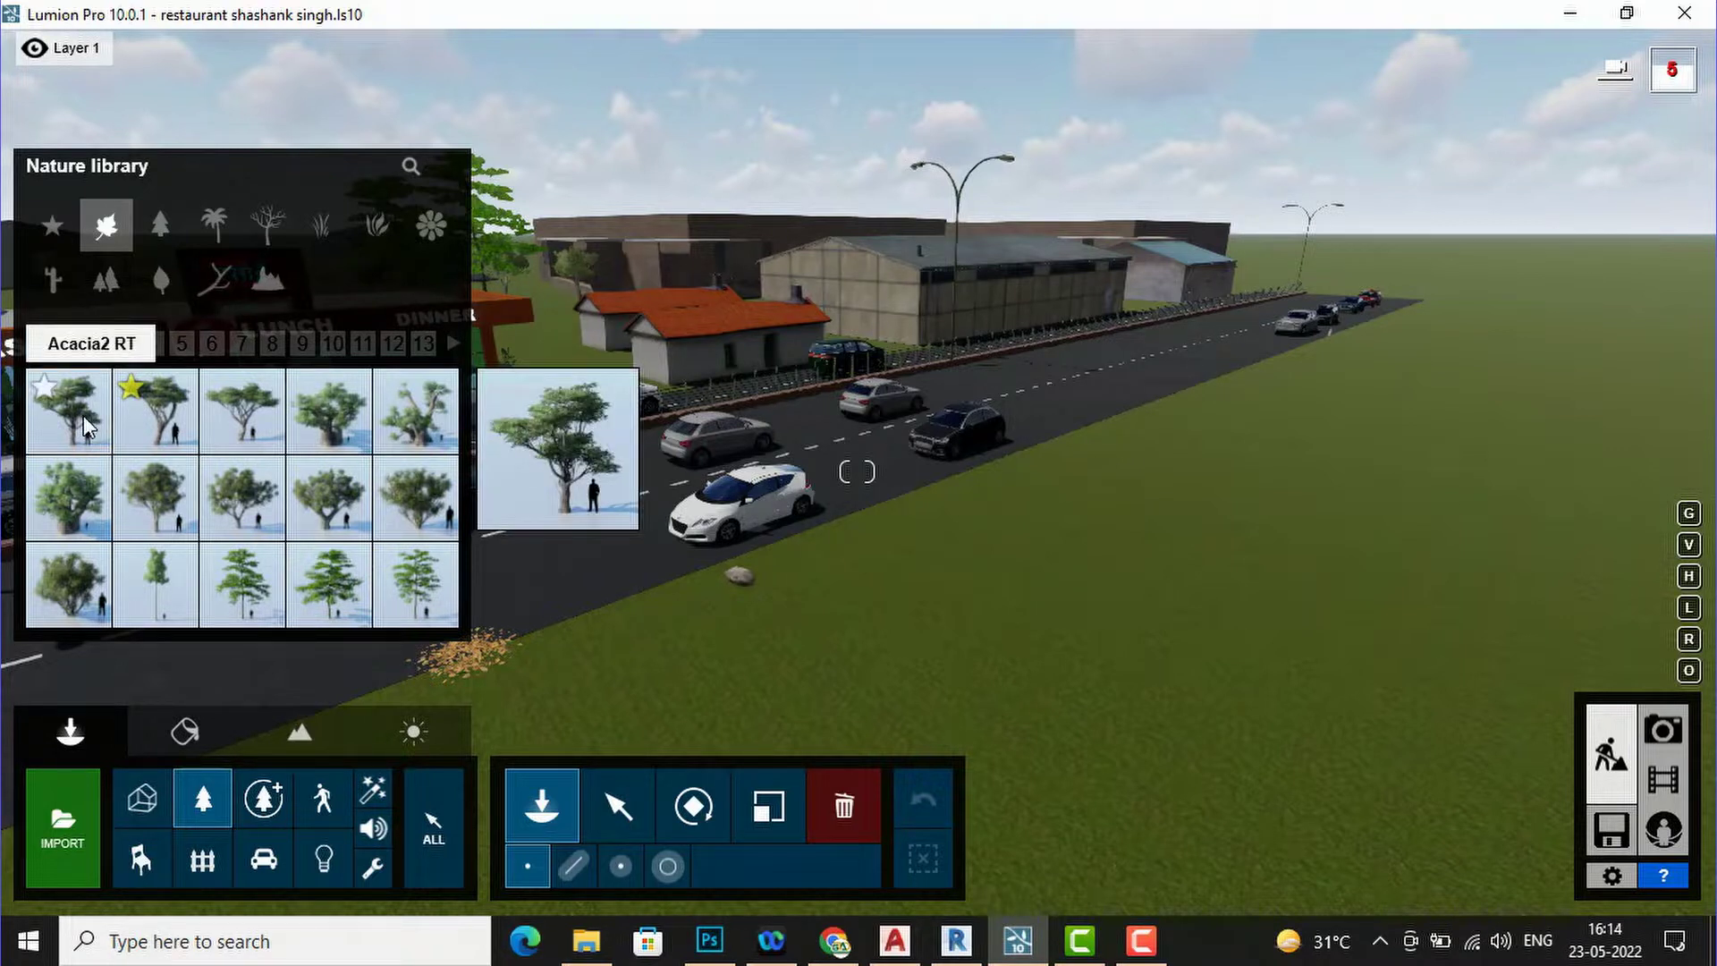
{"action": "left_click", "coordinate": [83, 415]}
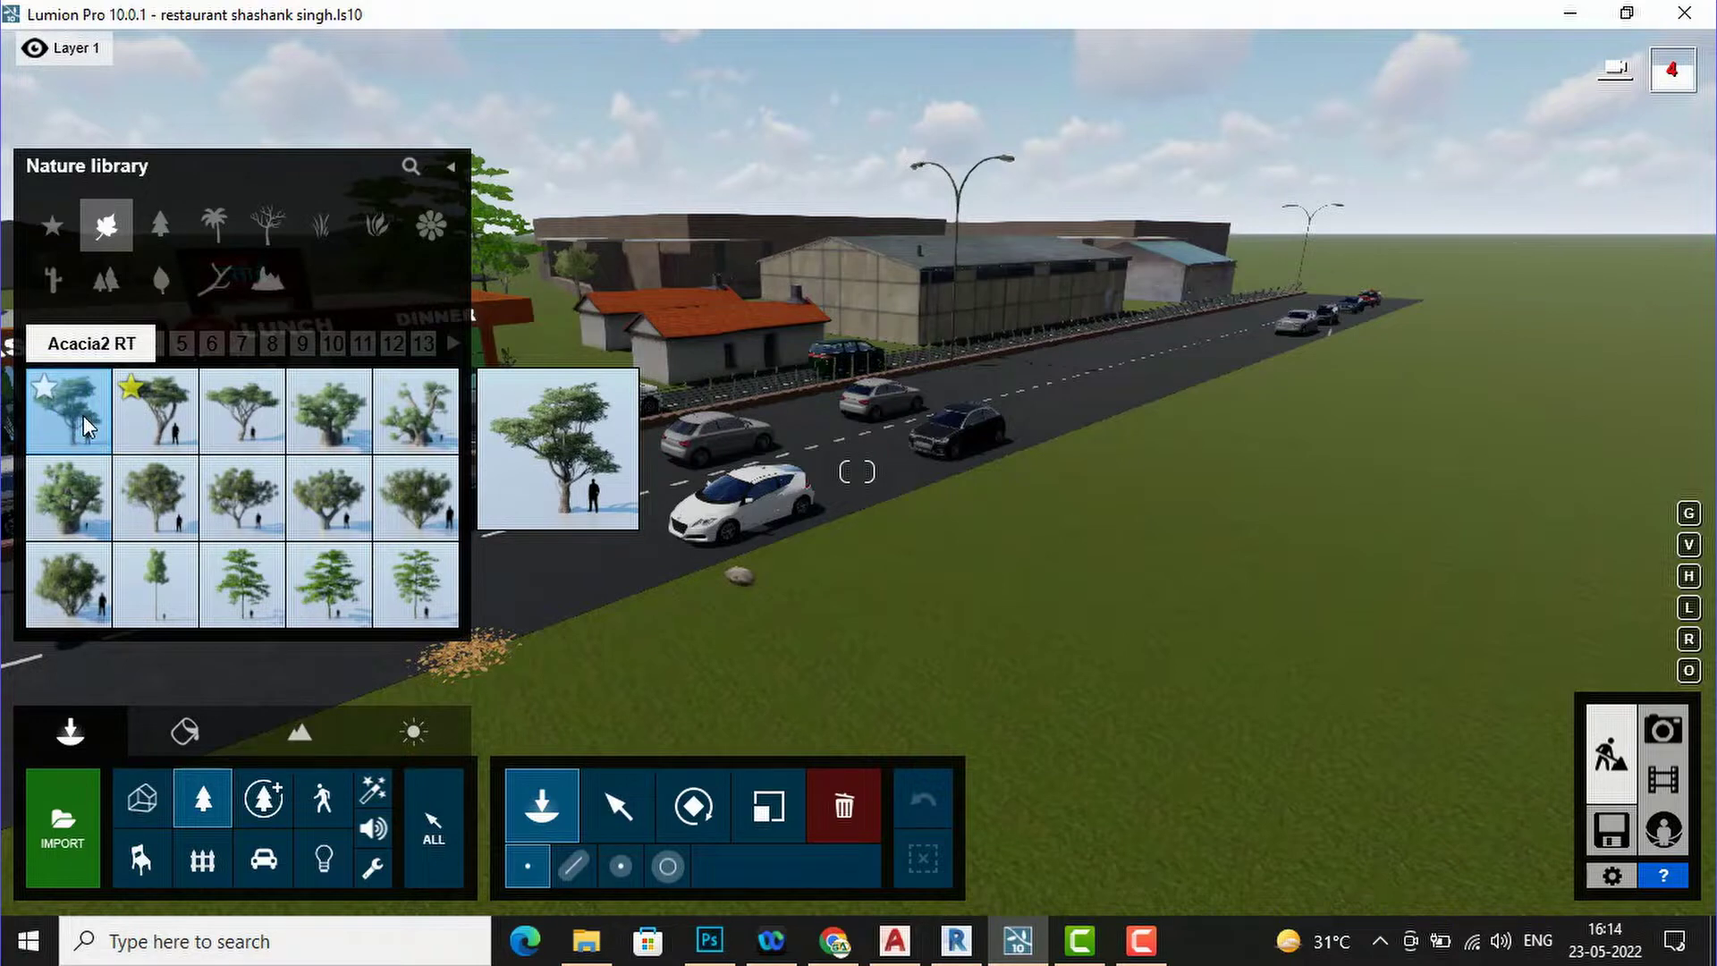
{"action": "left_click", "coordinate": [1008, 577]}
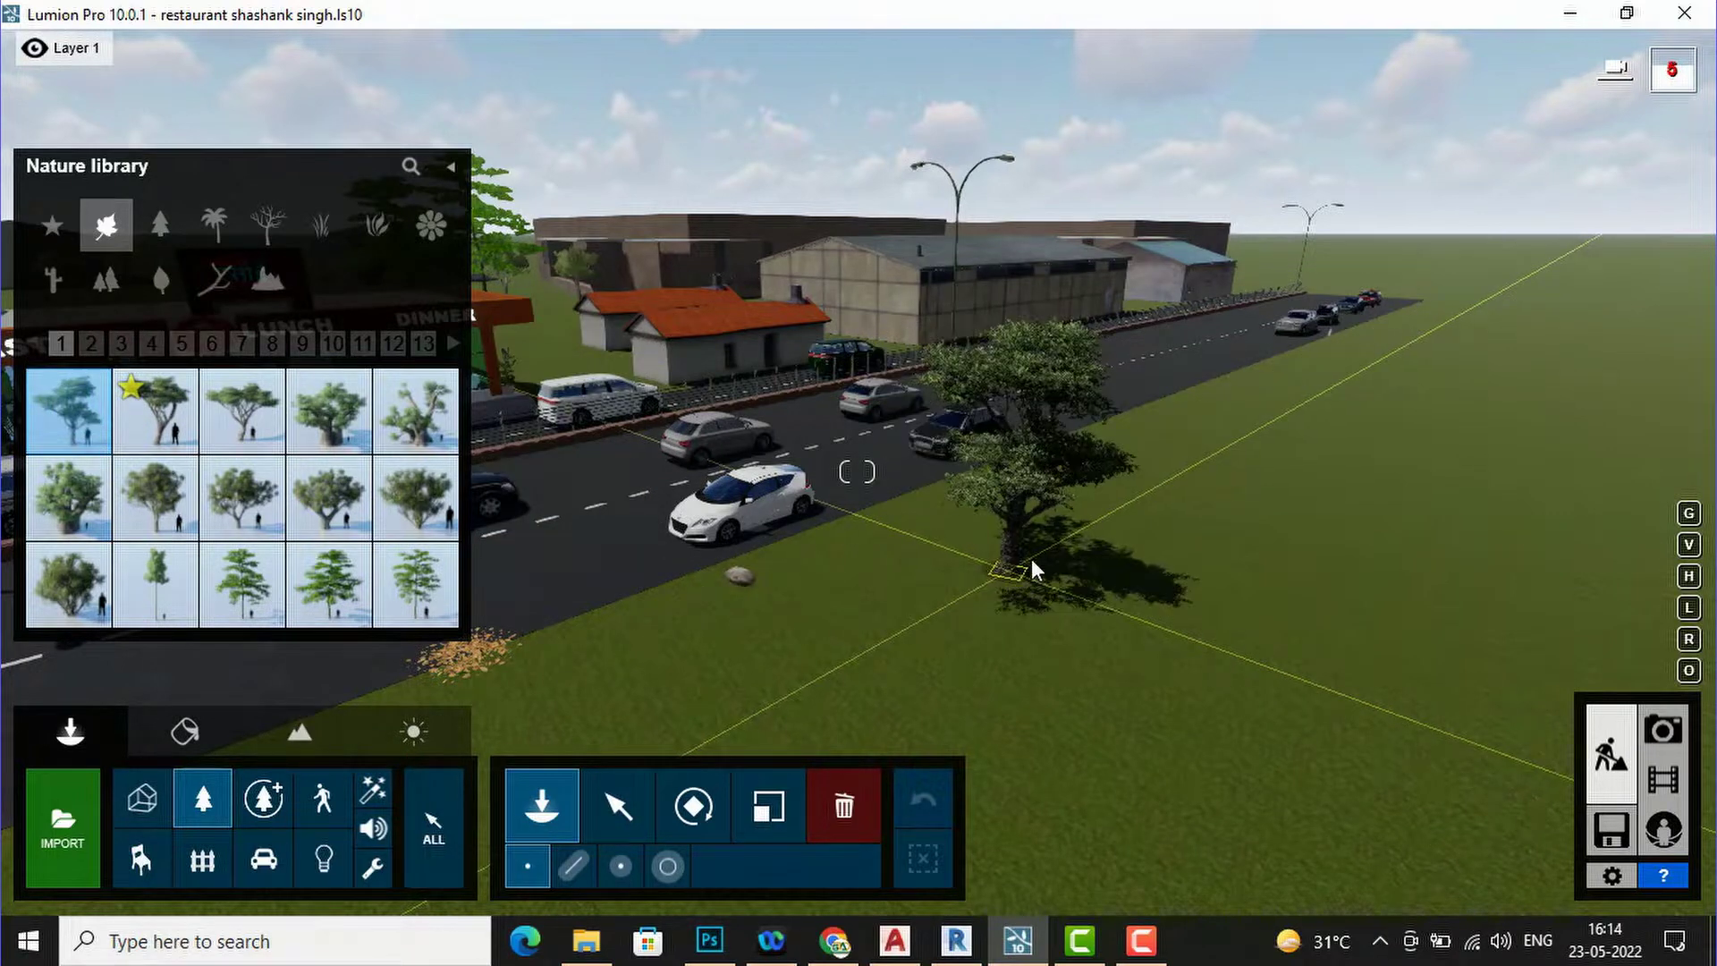
{"action": "left_click", "coordinate": [1279, 431]}
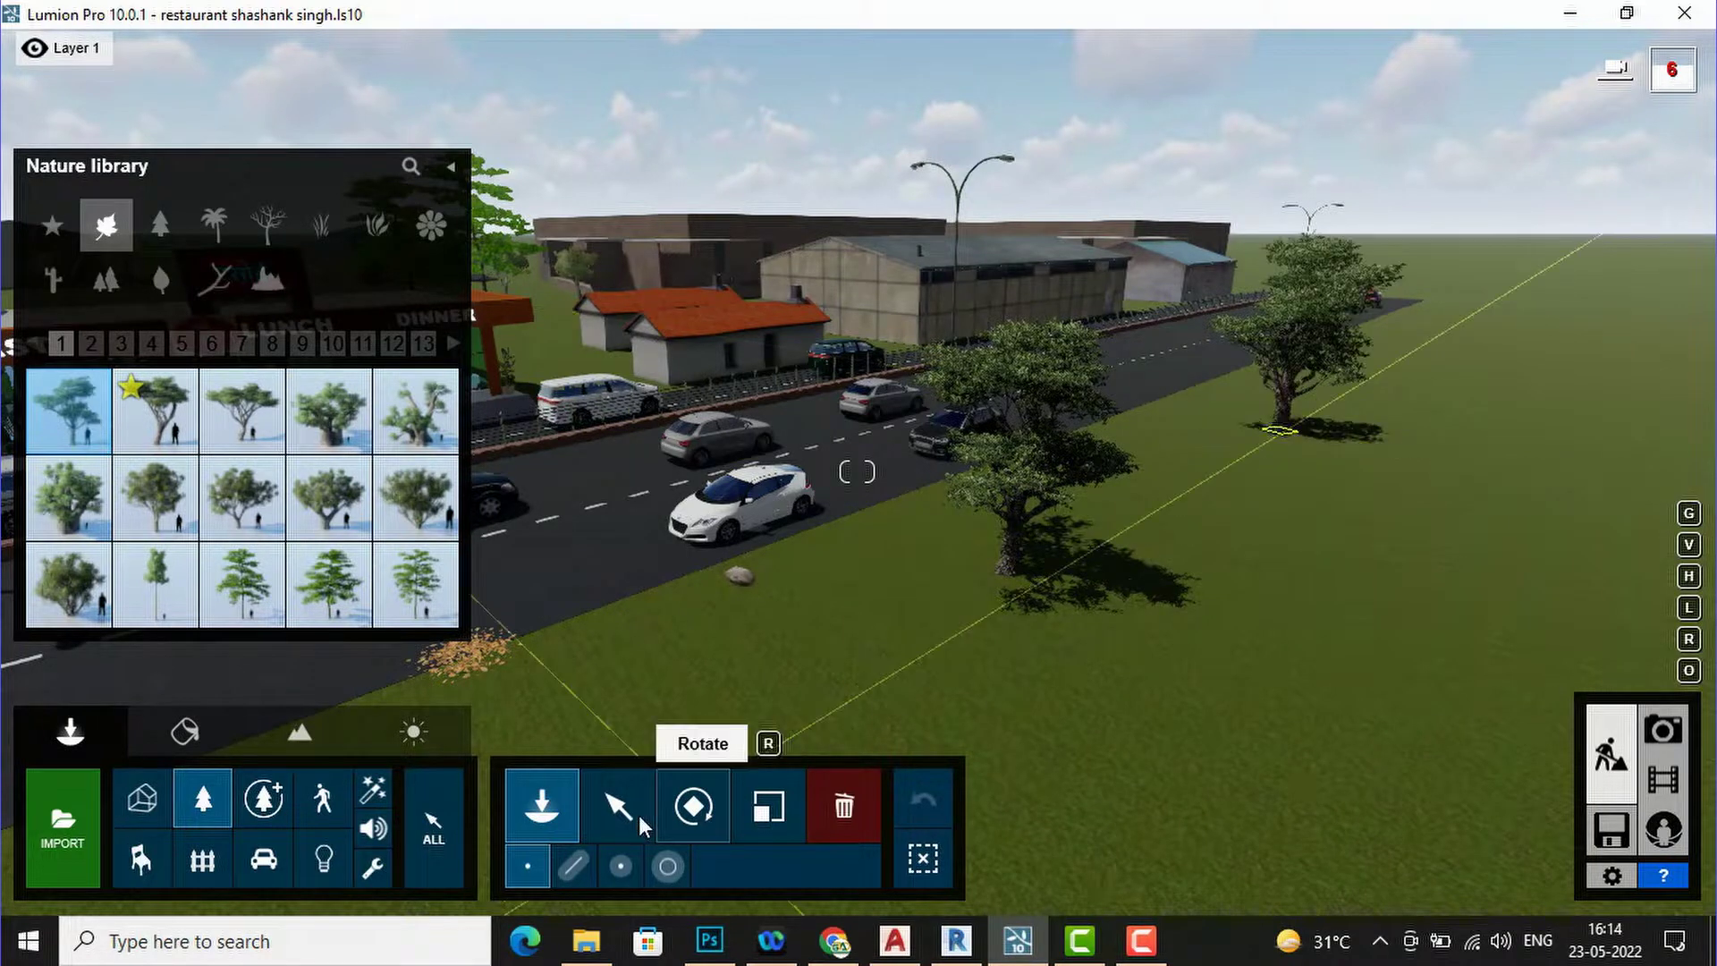
- Scale the nearer acacia tree up to several times its original size
{"action": "left_click", "coordinate": [765, 813]}
{"action": "left_click", "coordinate": [1010, 576]}
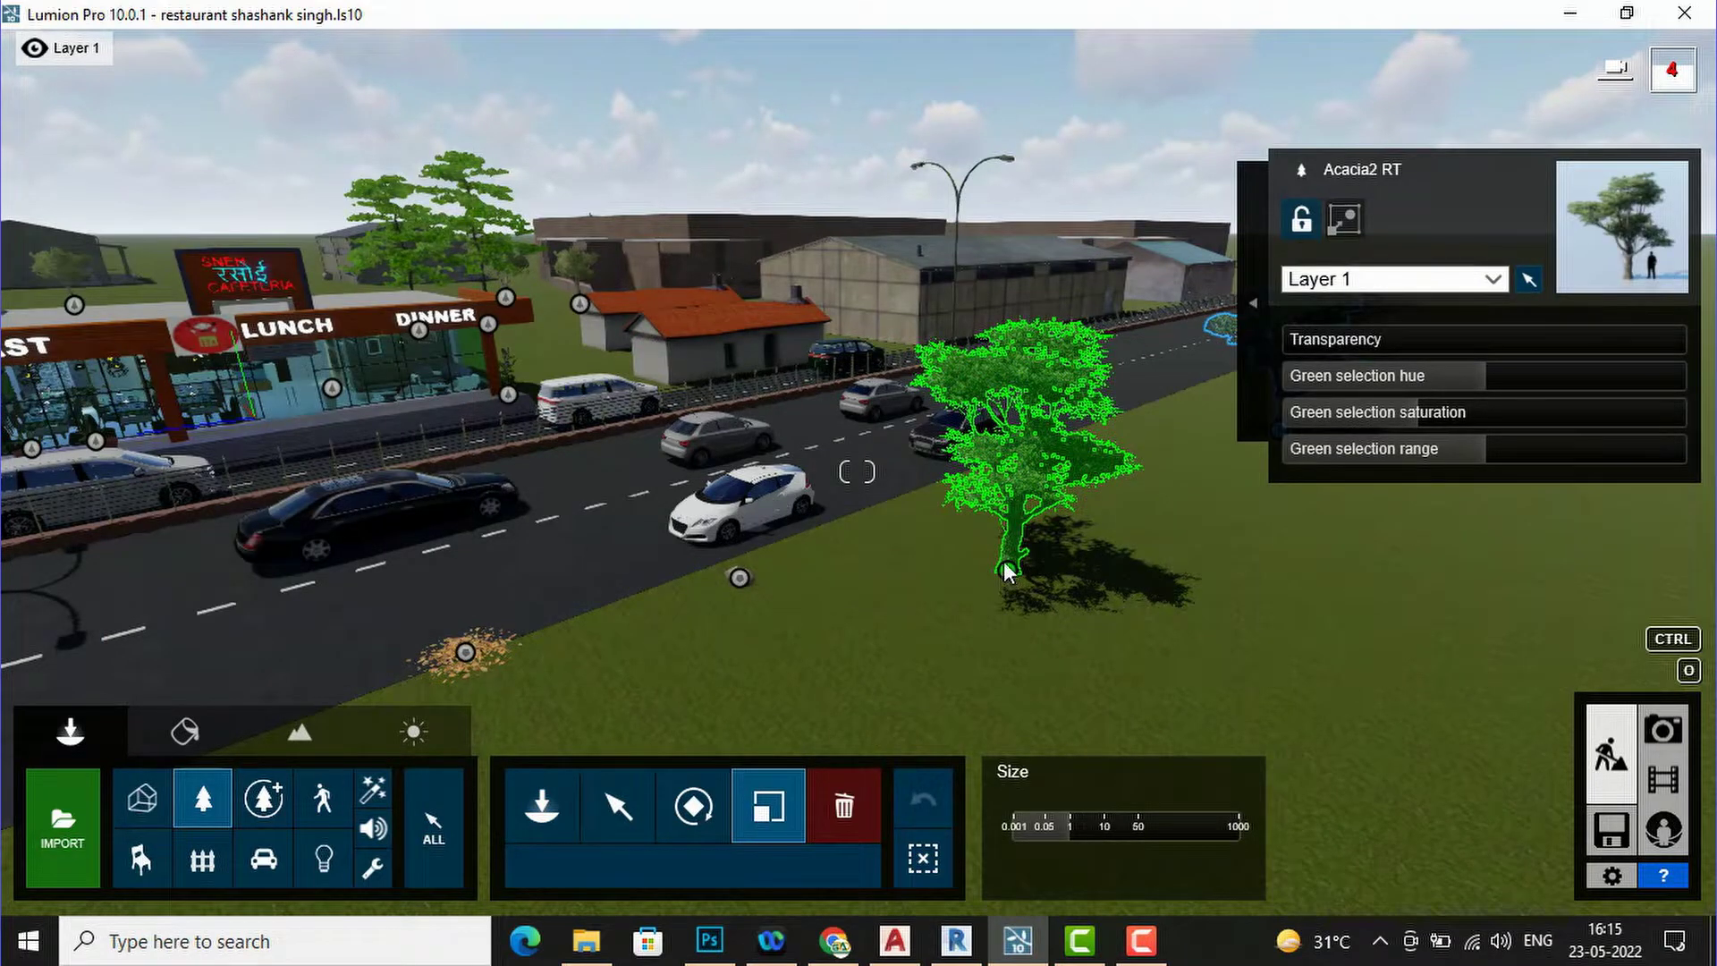
{"action": "left_click_drag", "start_coordinate": [986, 530], "coordinate": [1053, 822]}
{"action": "mouse_move", "coordinate": [1041, 815]}
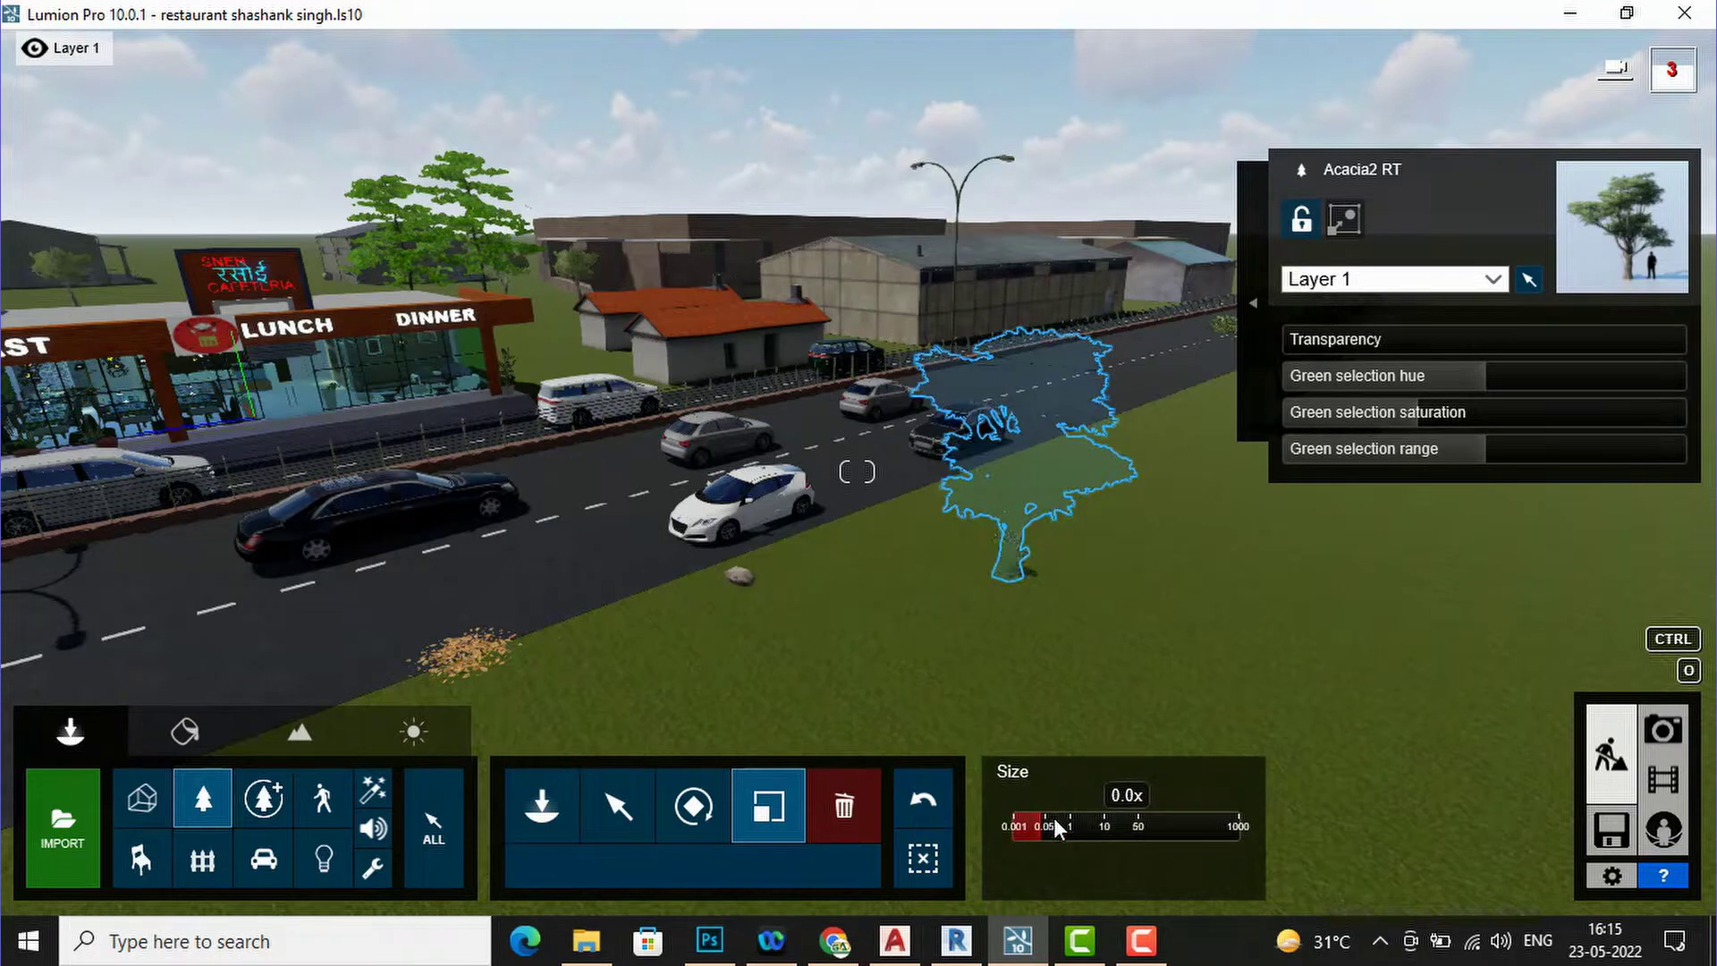
{"action": "mouse_move", "coordinate": [1064, 822]}
{"action": "left_mouse_down"}
{"action": "mouse_move", "coordinate": [1096, 819]}
{"action": "mouse_move", "coordinate": [1078, 812]}
{"action": "left_mouse_up"}
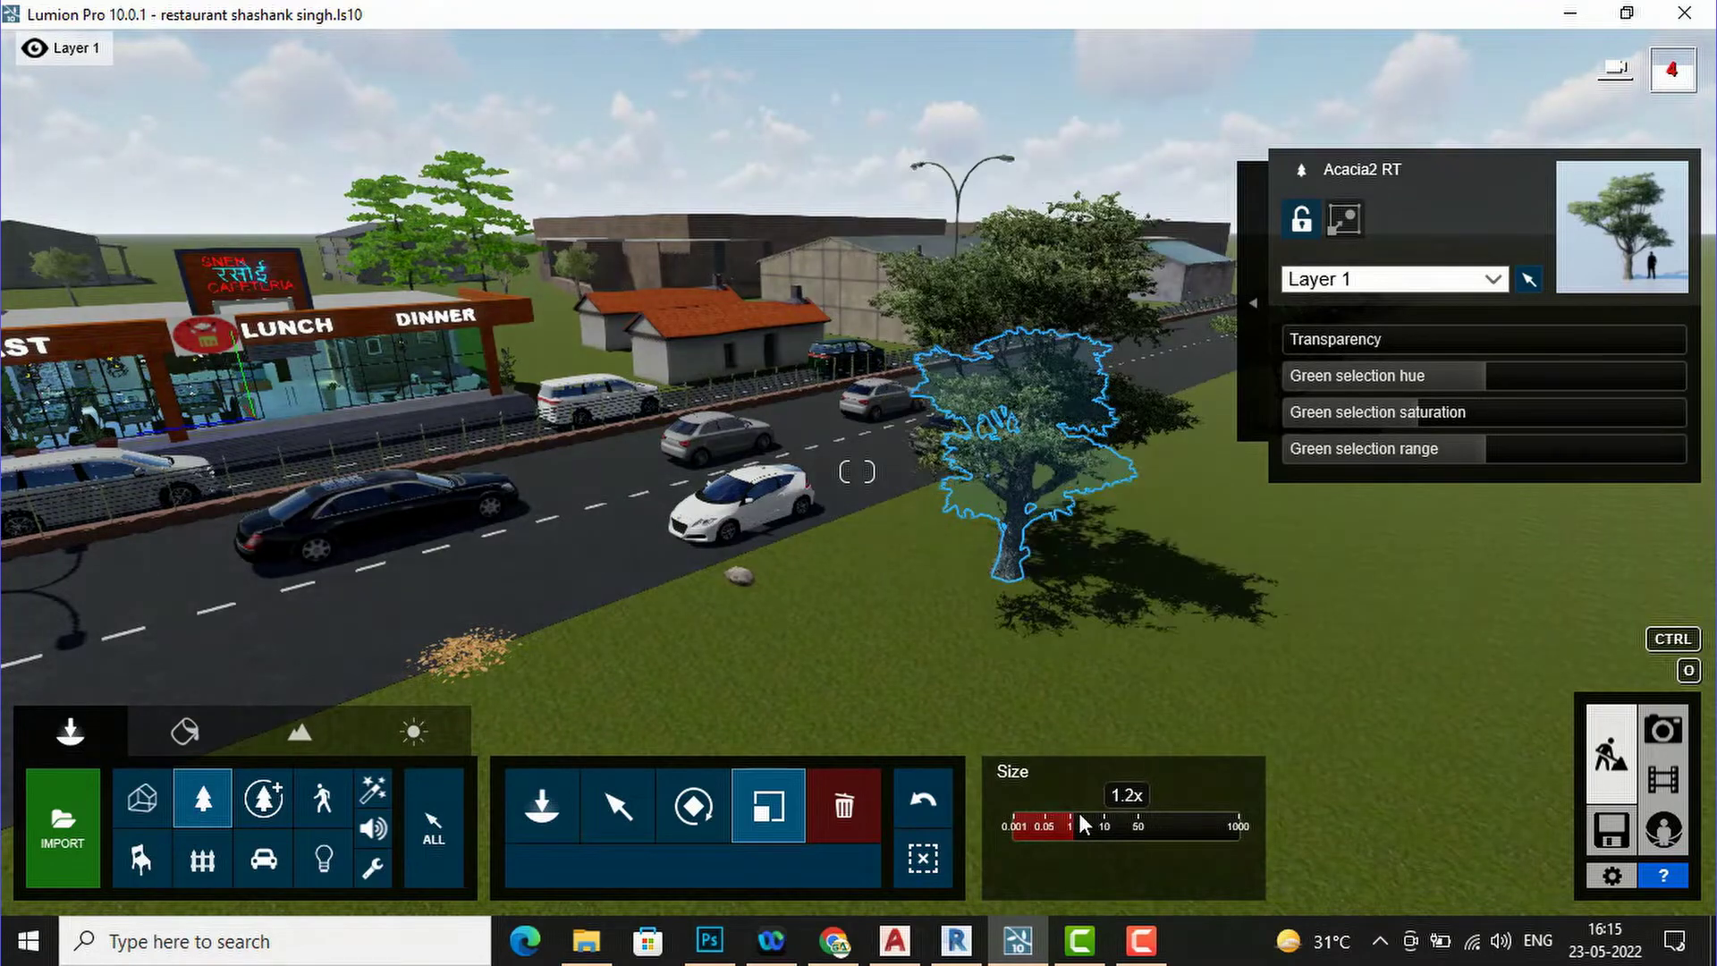
- Place a different broadleaf tree on the grass, farther from the road than the distant acacia
{"action": "left_click", "coordinate": [205, 795]}
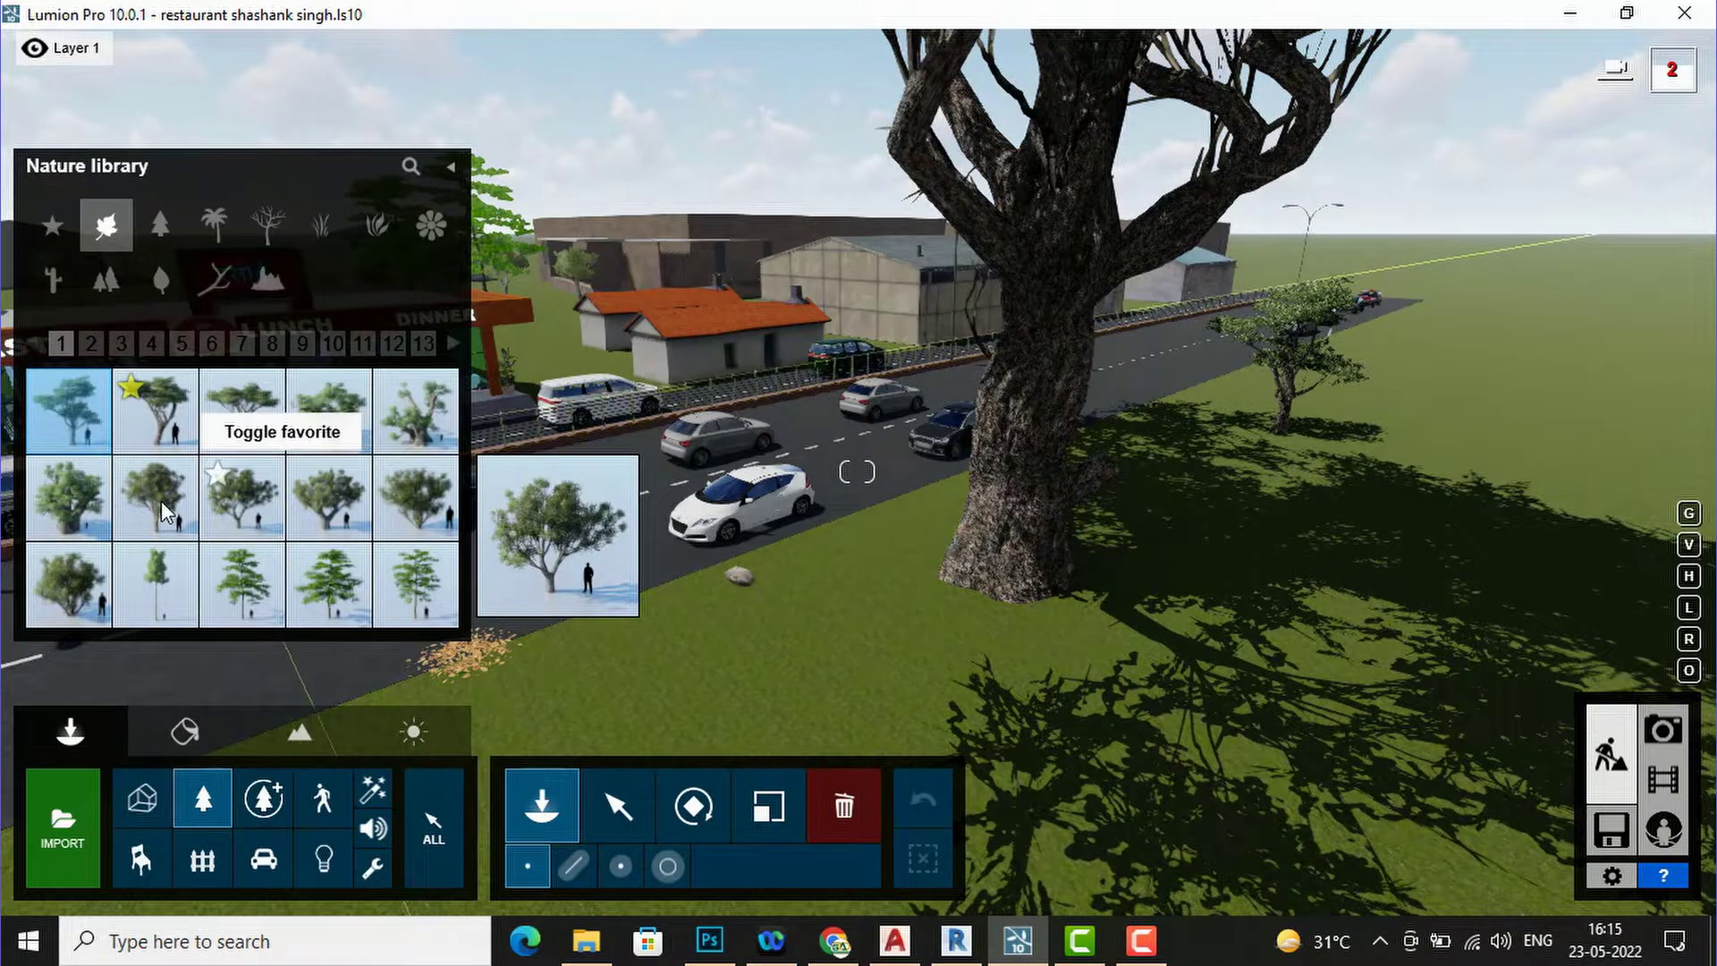
{"action": "left_click", "coordinate": [1510, 422]}
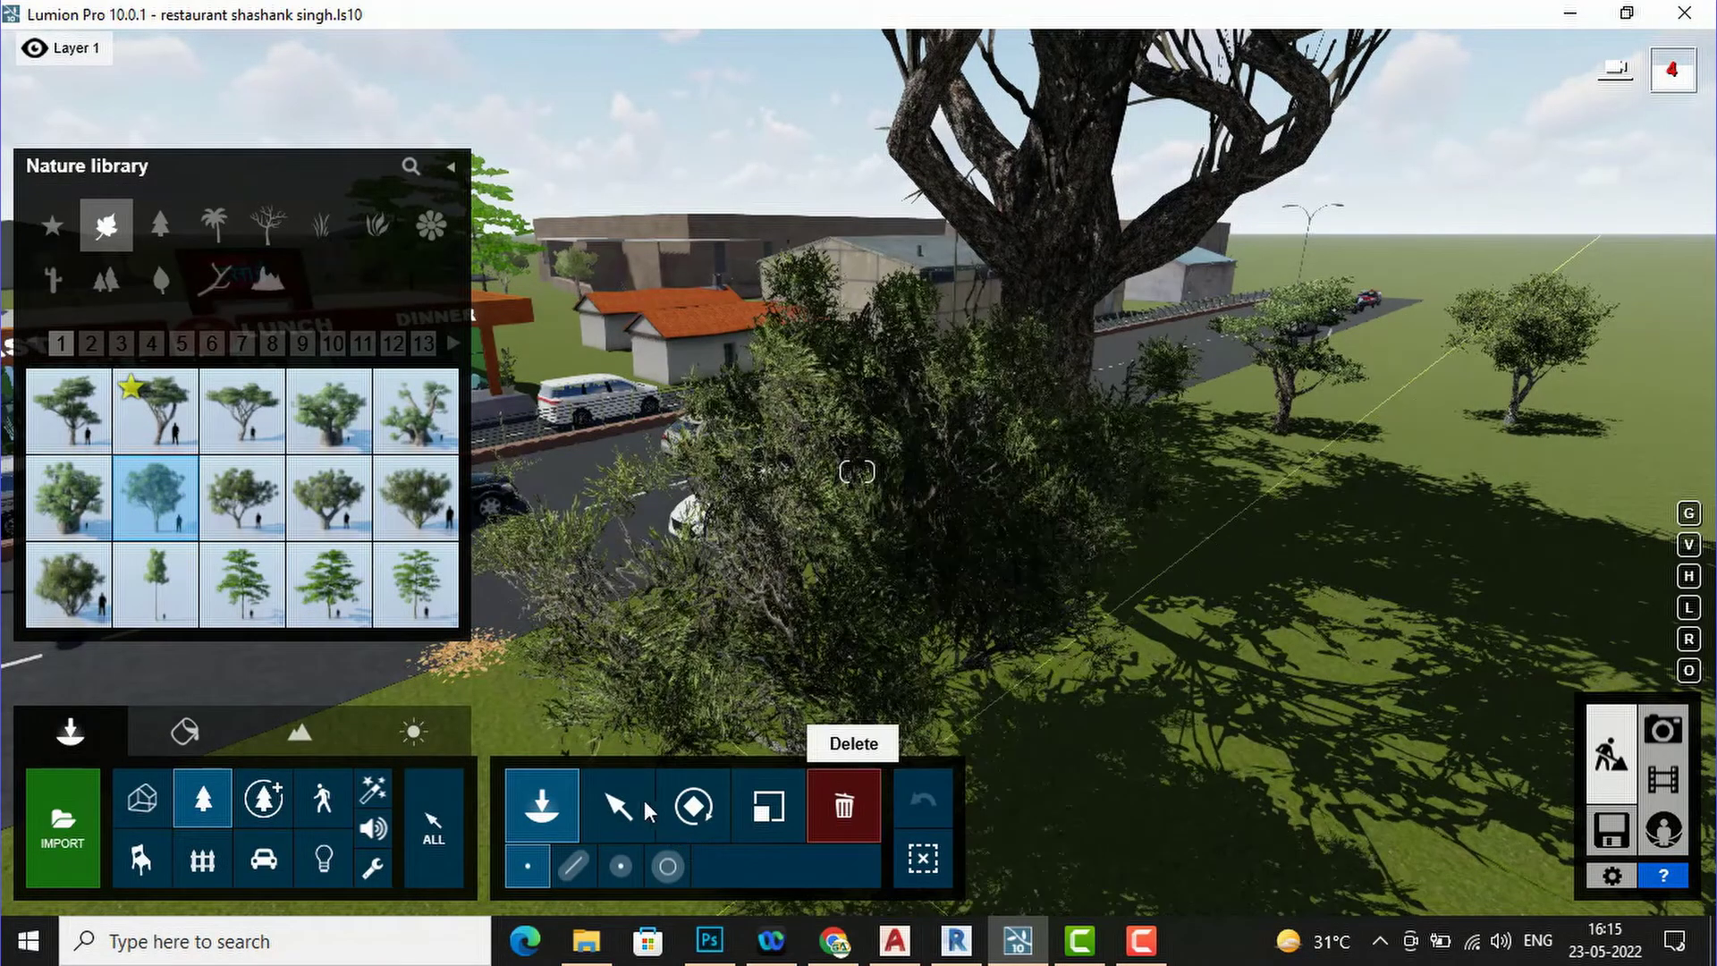
{"action": "left_click", "coordinate": [843, 804]}
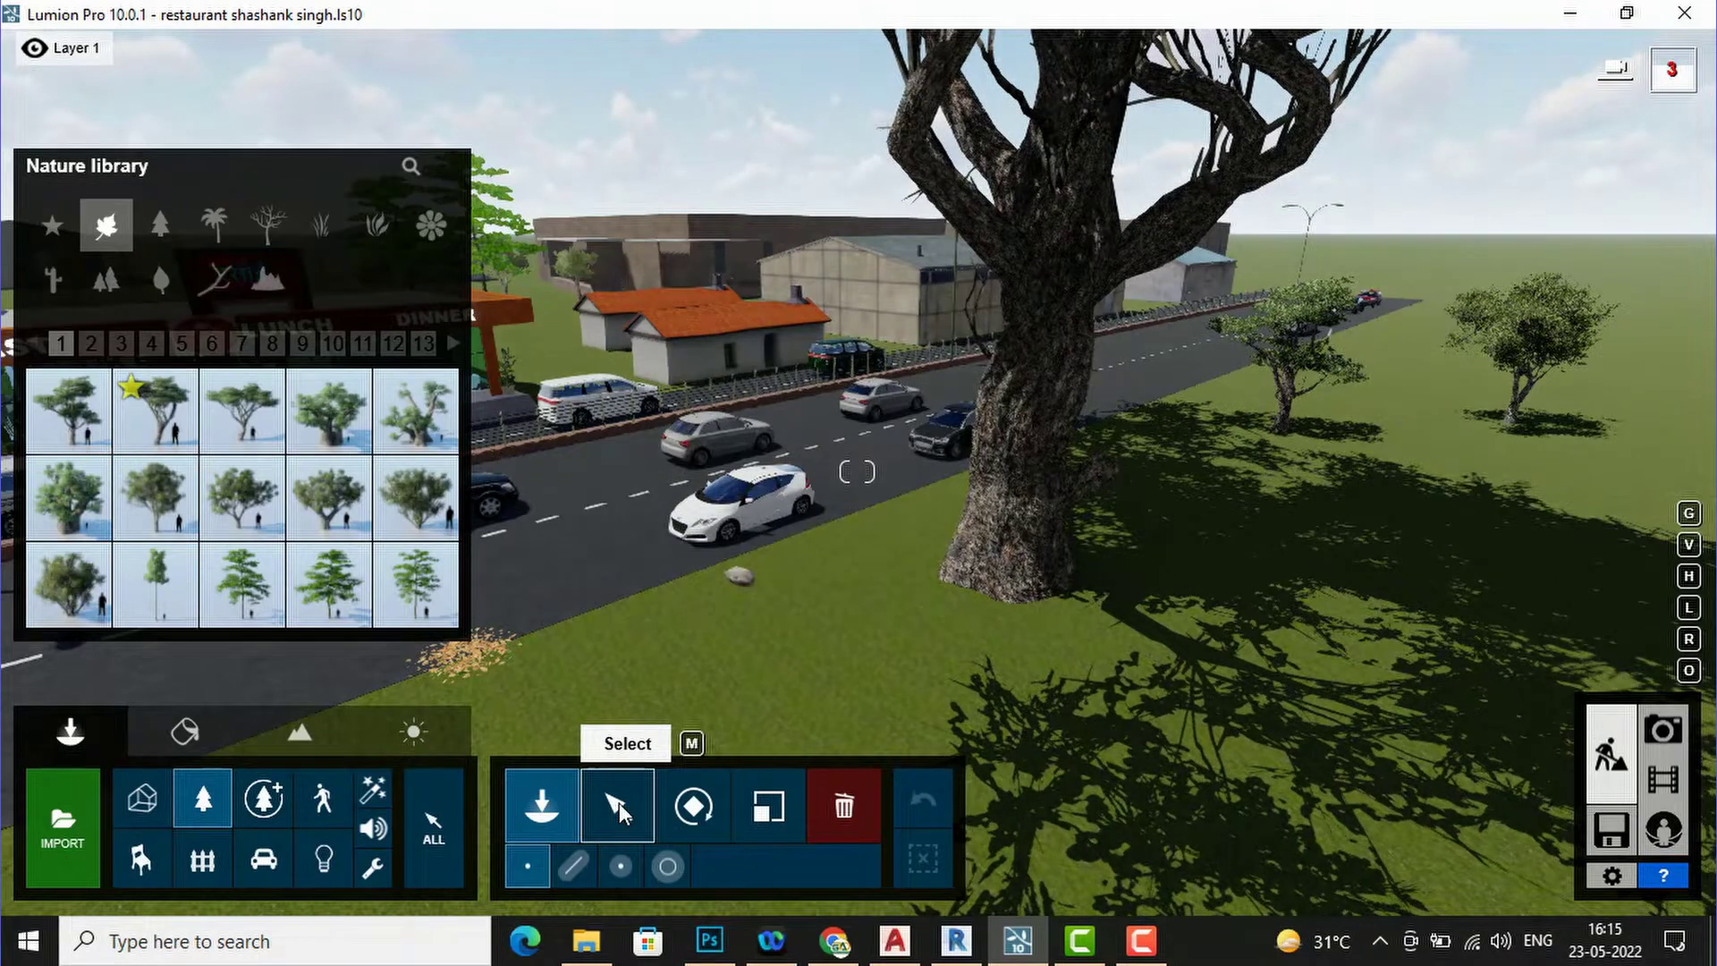
- Copy the new broadleaf tree three times in a row running towards the foreground
{"action": "left_click", "coordinate": [620, 809]}
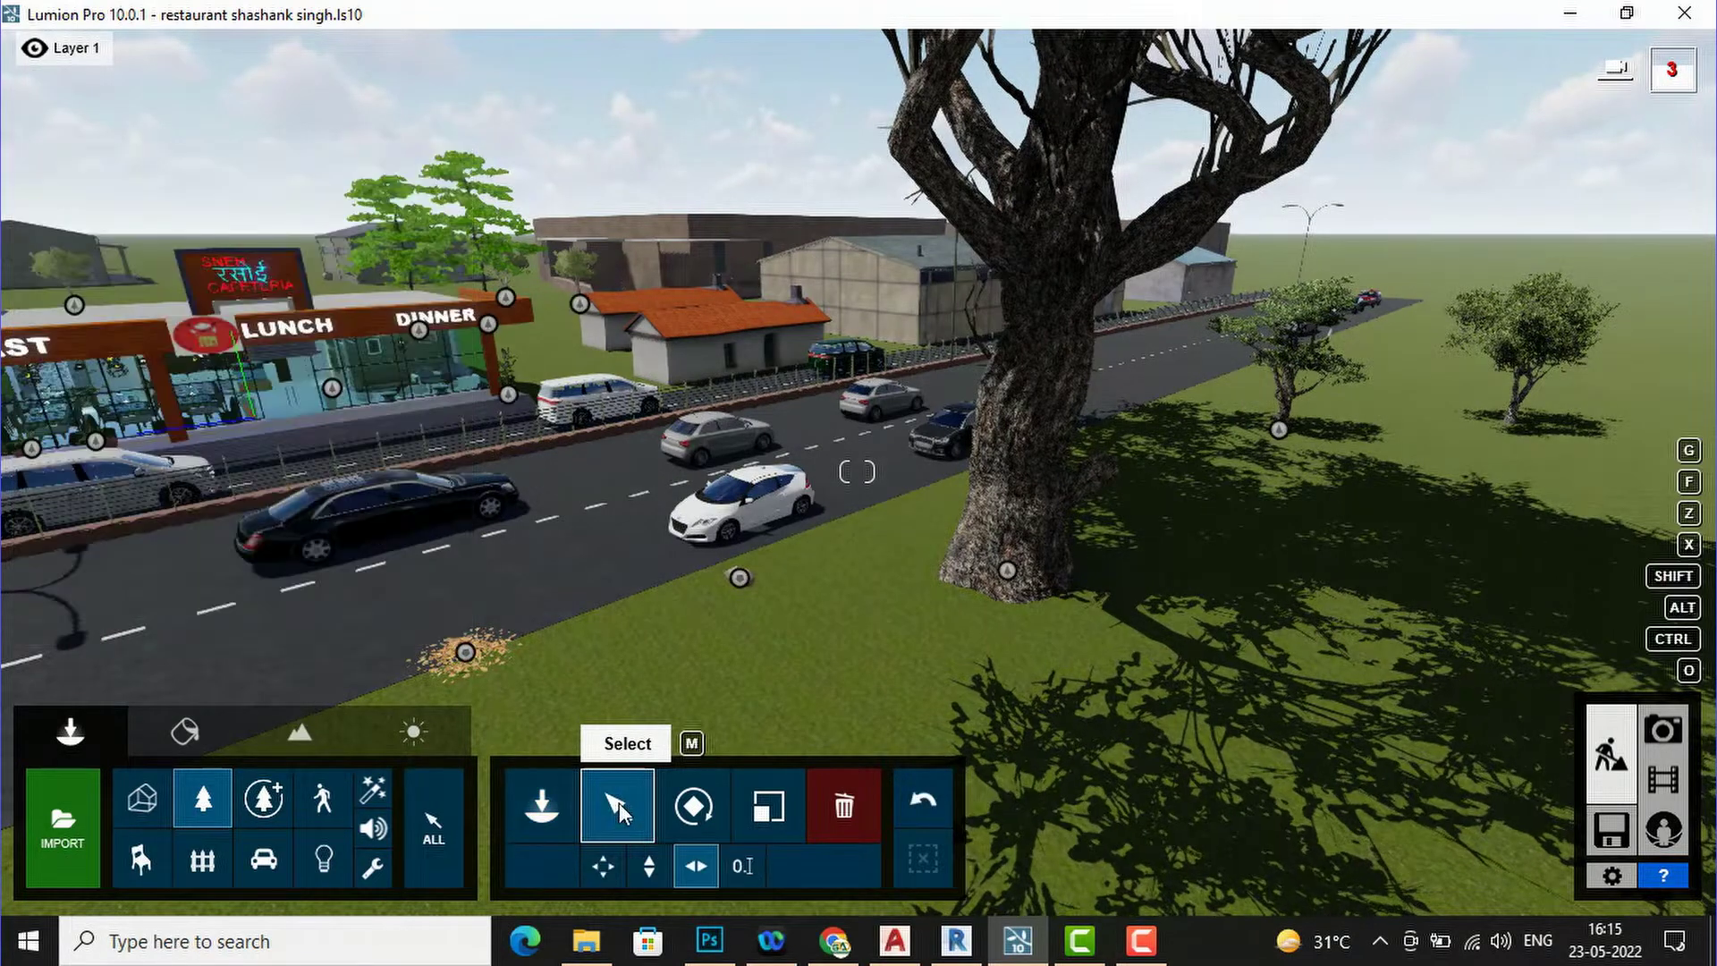
{"action": "left_click", "coordinate": [1505, 425]}
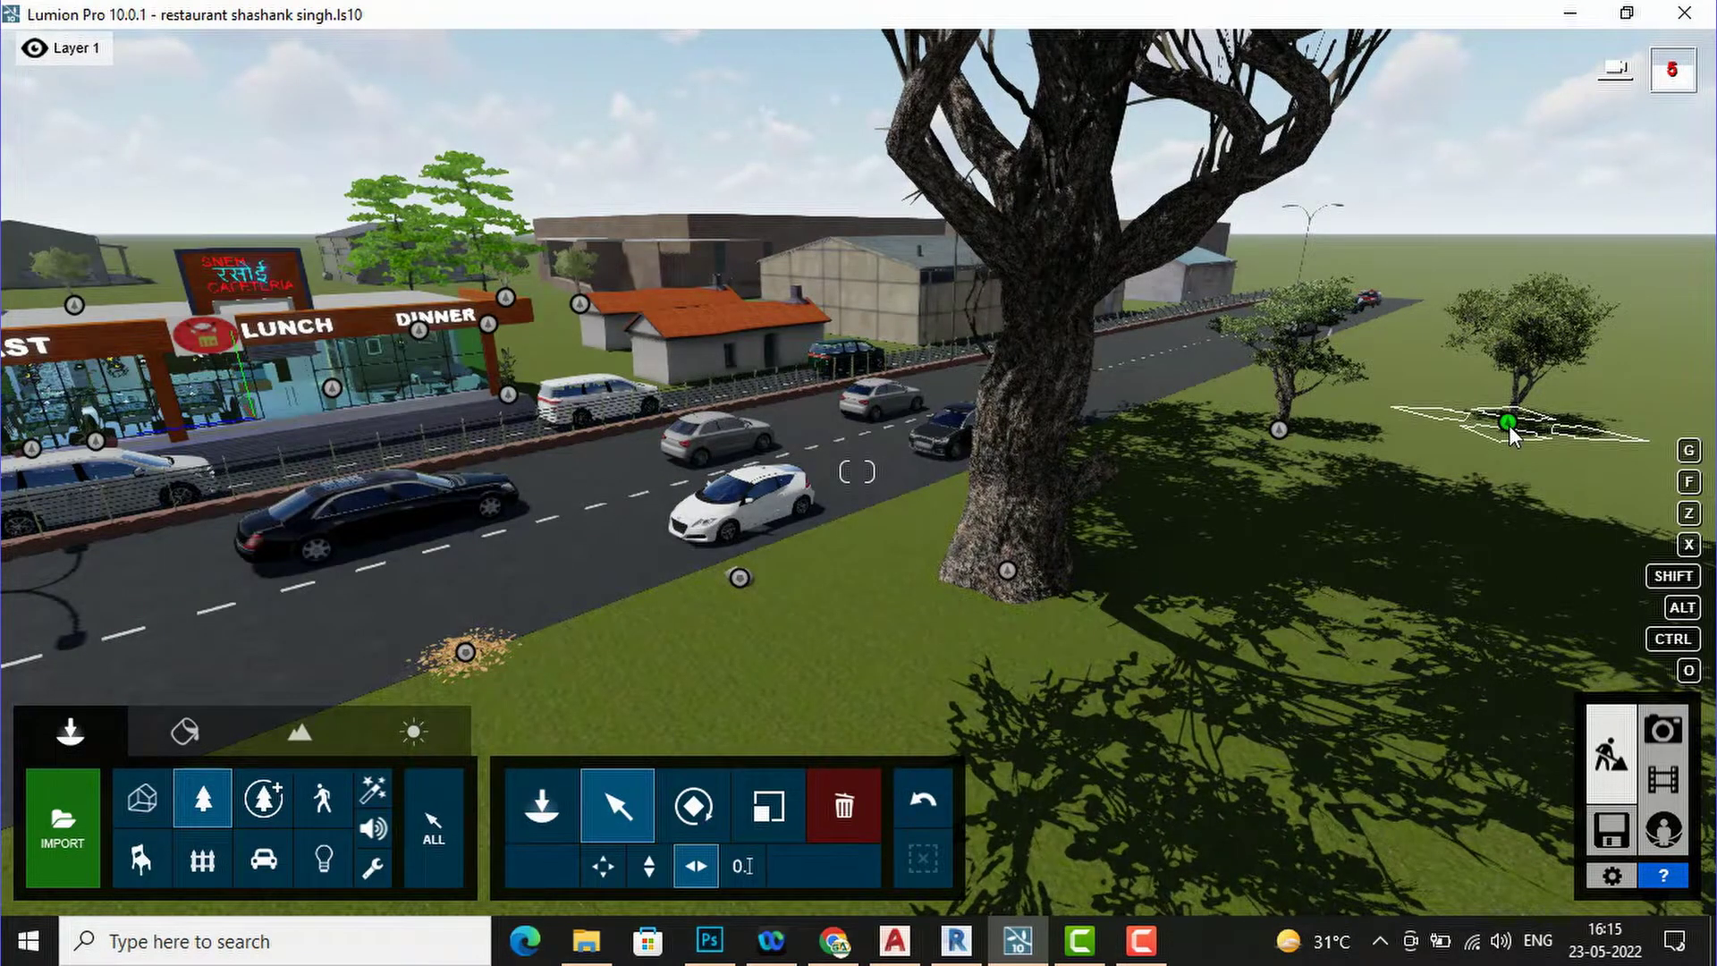
{"action": "left_click_drag", "start_coordinate": [1481, 453], "coordinate": [1466, 478], "text": "alt"}
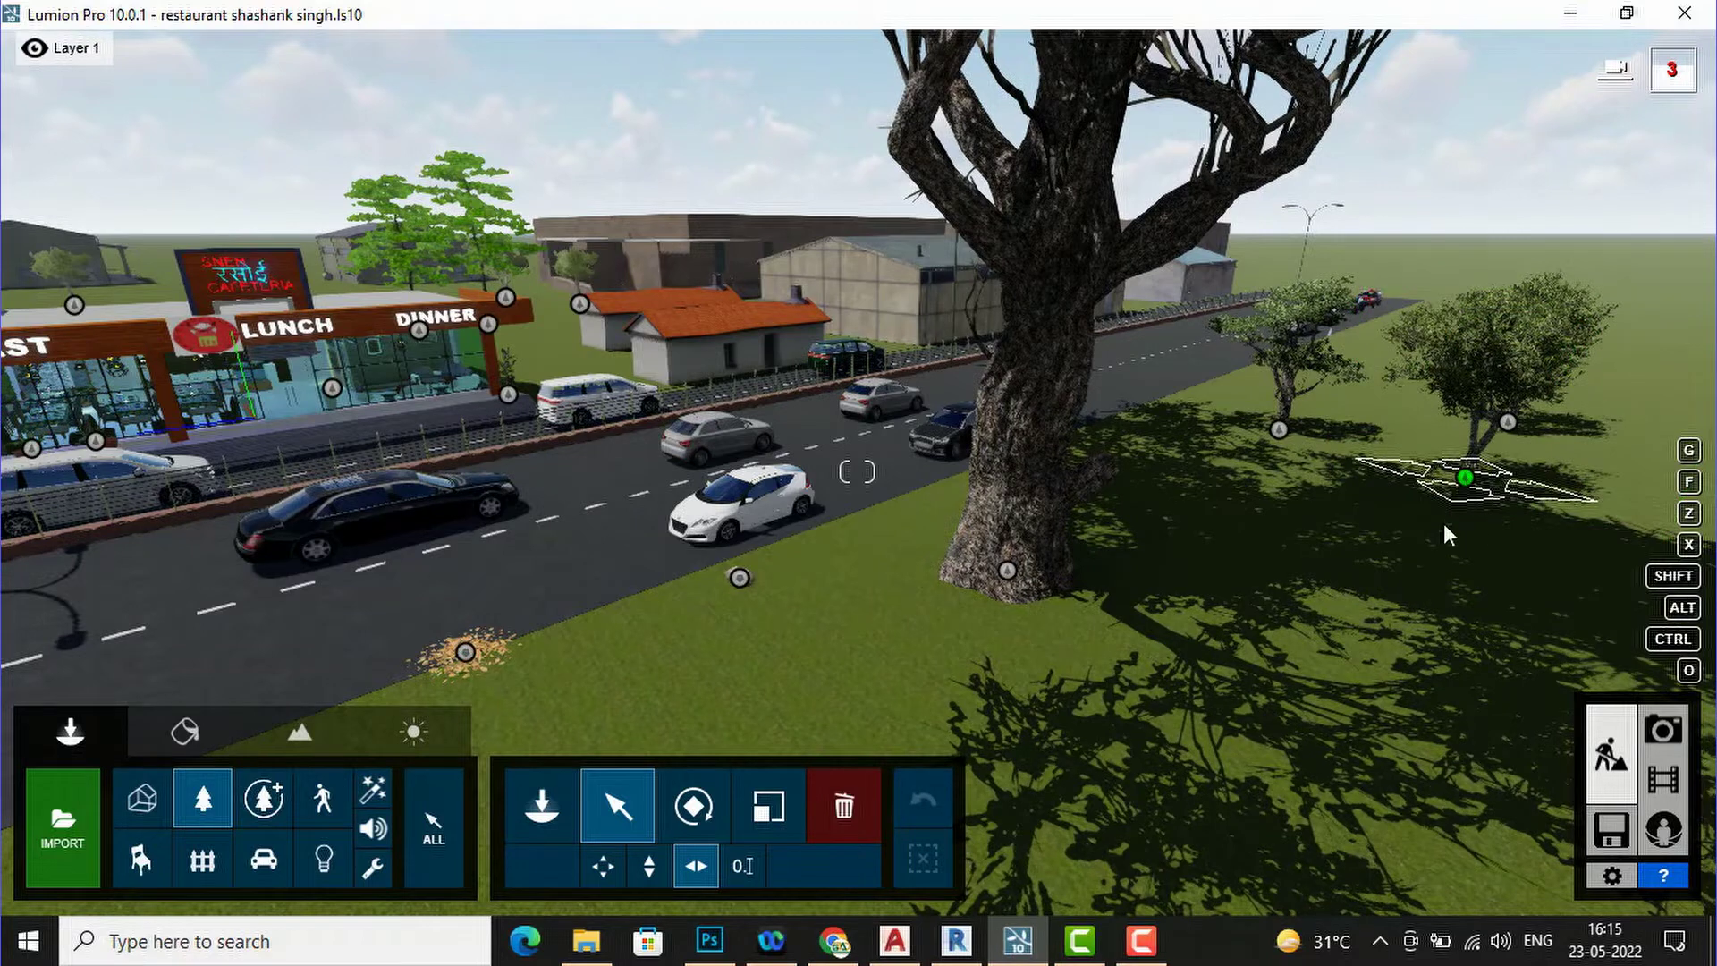
{"action": "left_click_drag", "start_coordinate": [1409, 570], "coordinate": [1328, 680]}
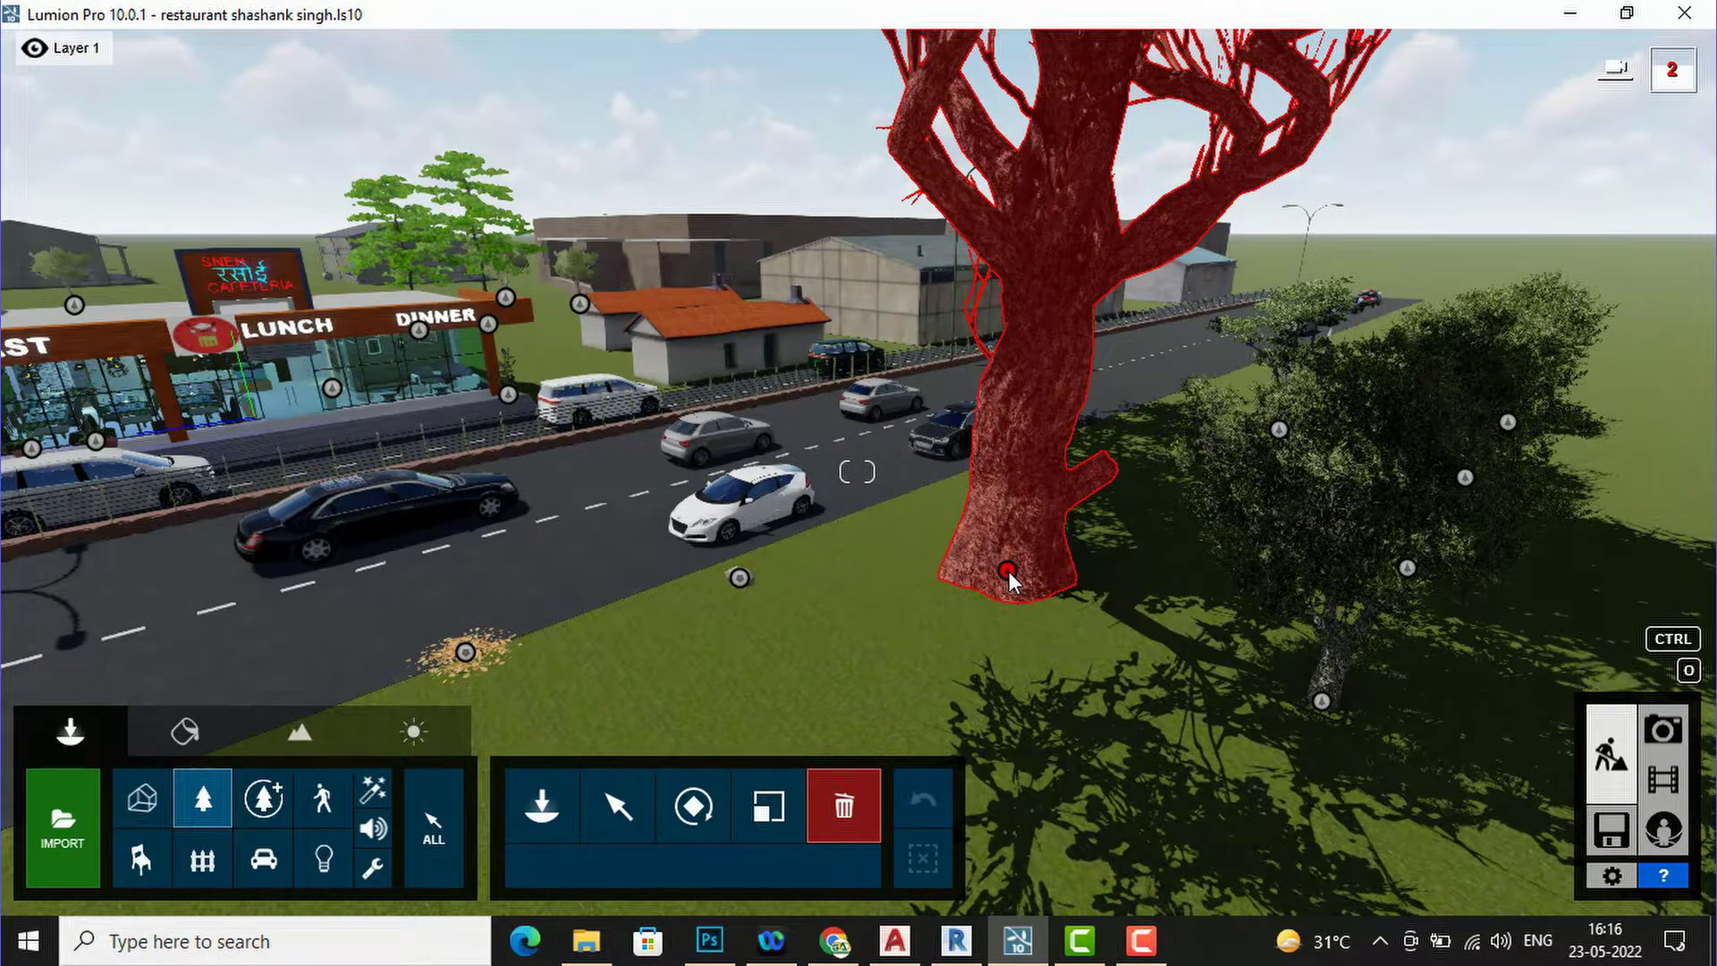
- Delete the oversized acacia and place an AlaskaCedar-M2 HQ conifer on the grass near its spot
{"action": "left_click", "coordinate": [1009, 573]}
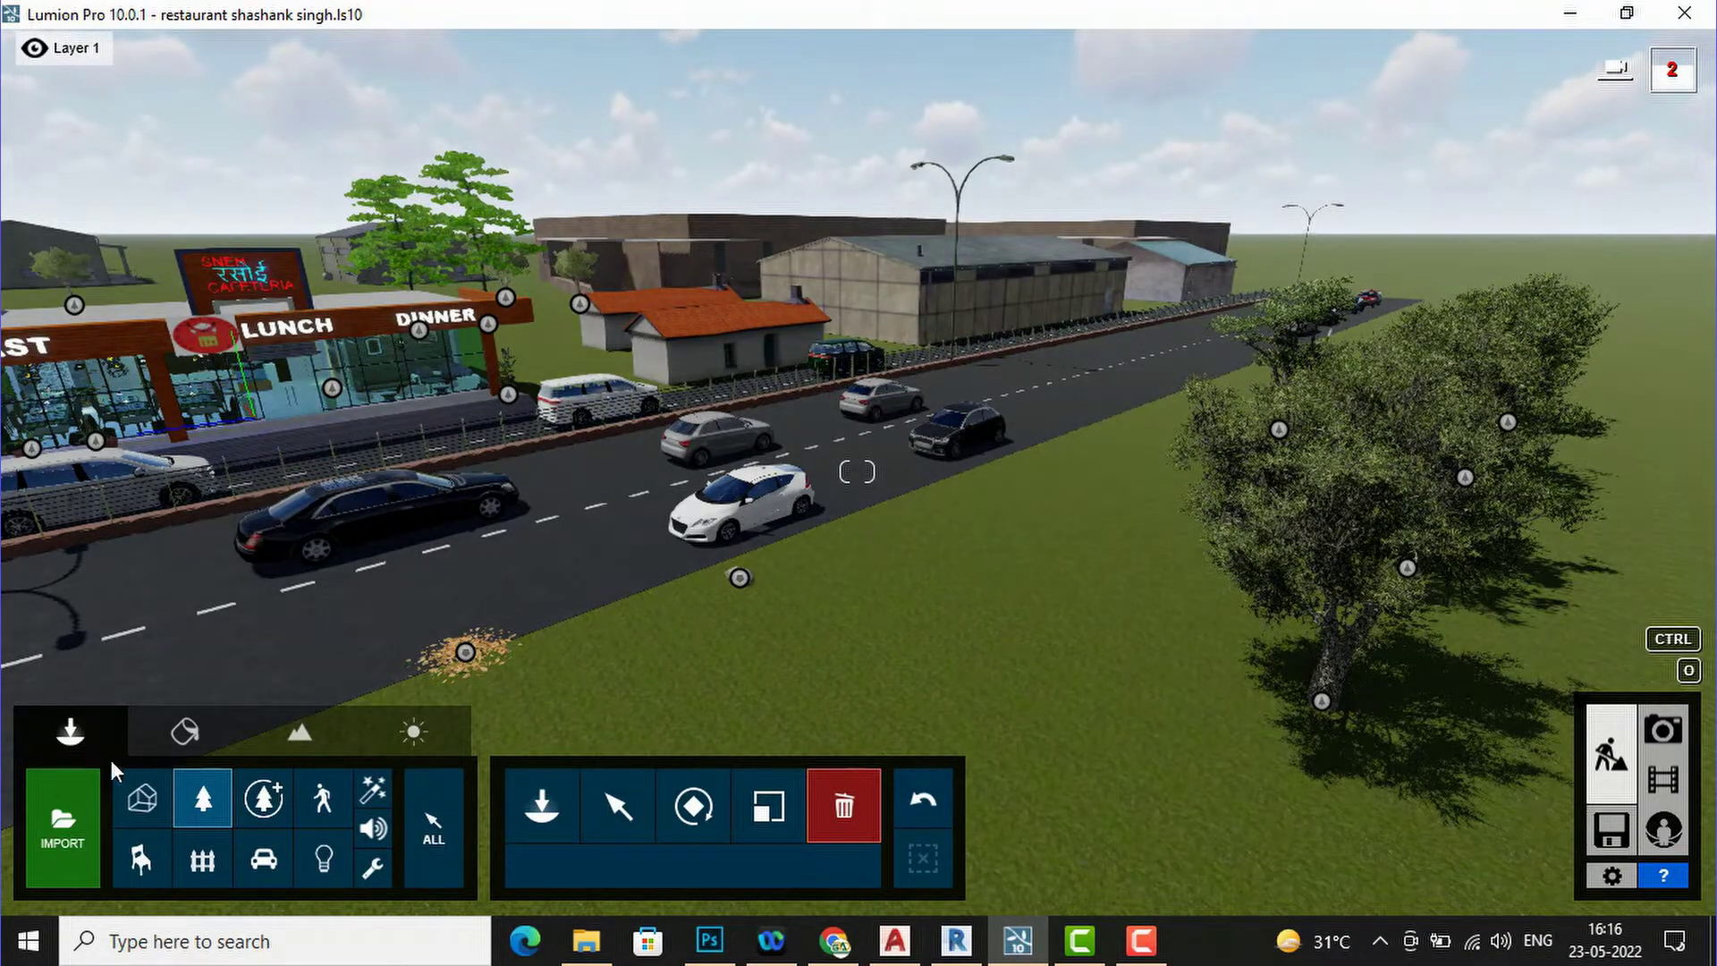
{"action": "left_click", "coordinate": [204, 796]}
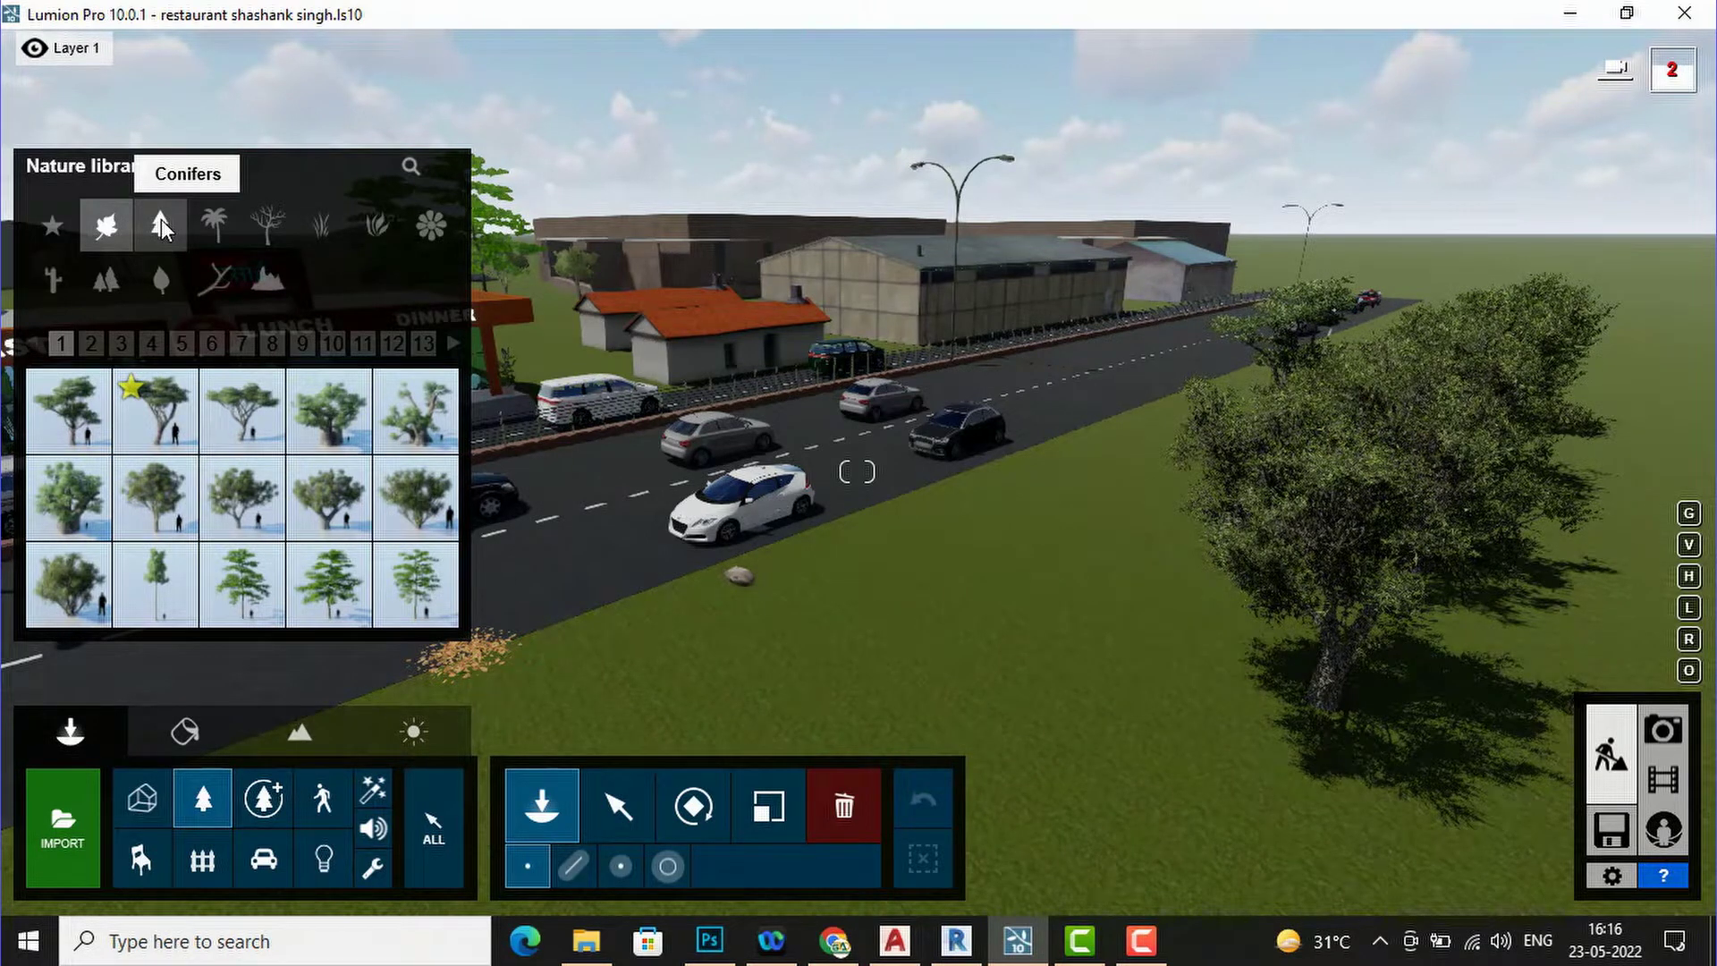
{"action": "left_click", "coordinate": [161, 227]}
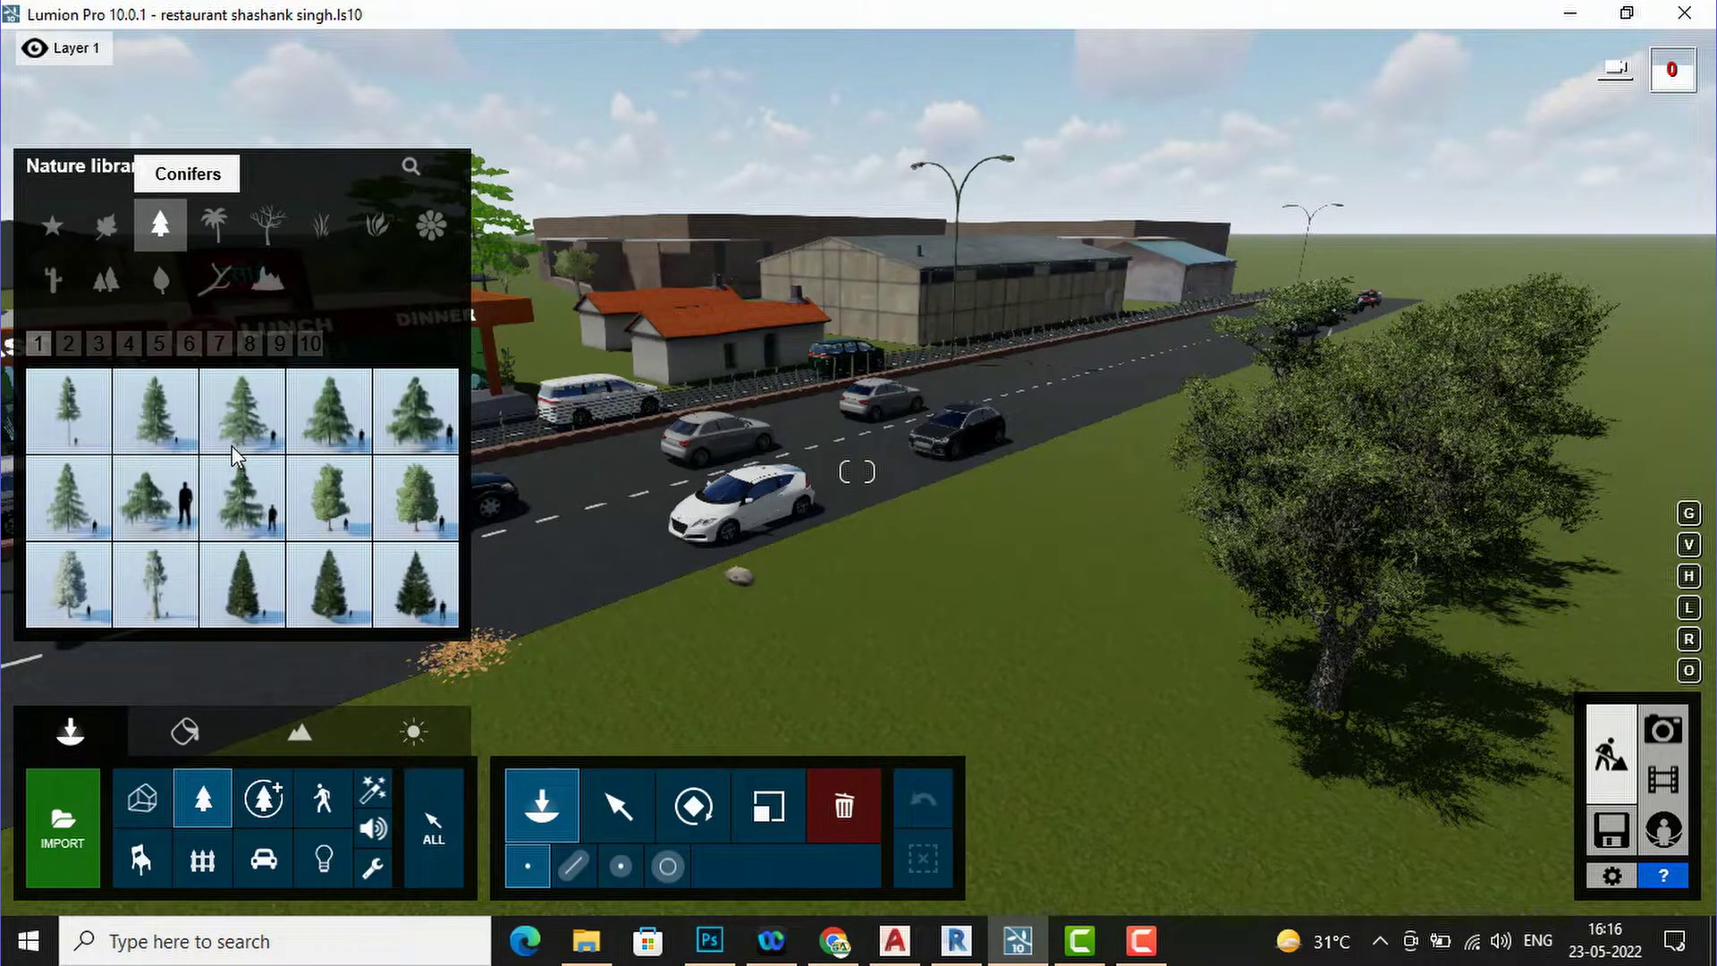
{"action": "mouse_move", "coordinate": [237, 438]}
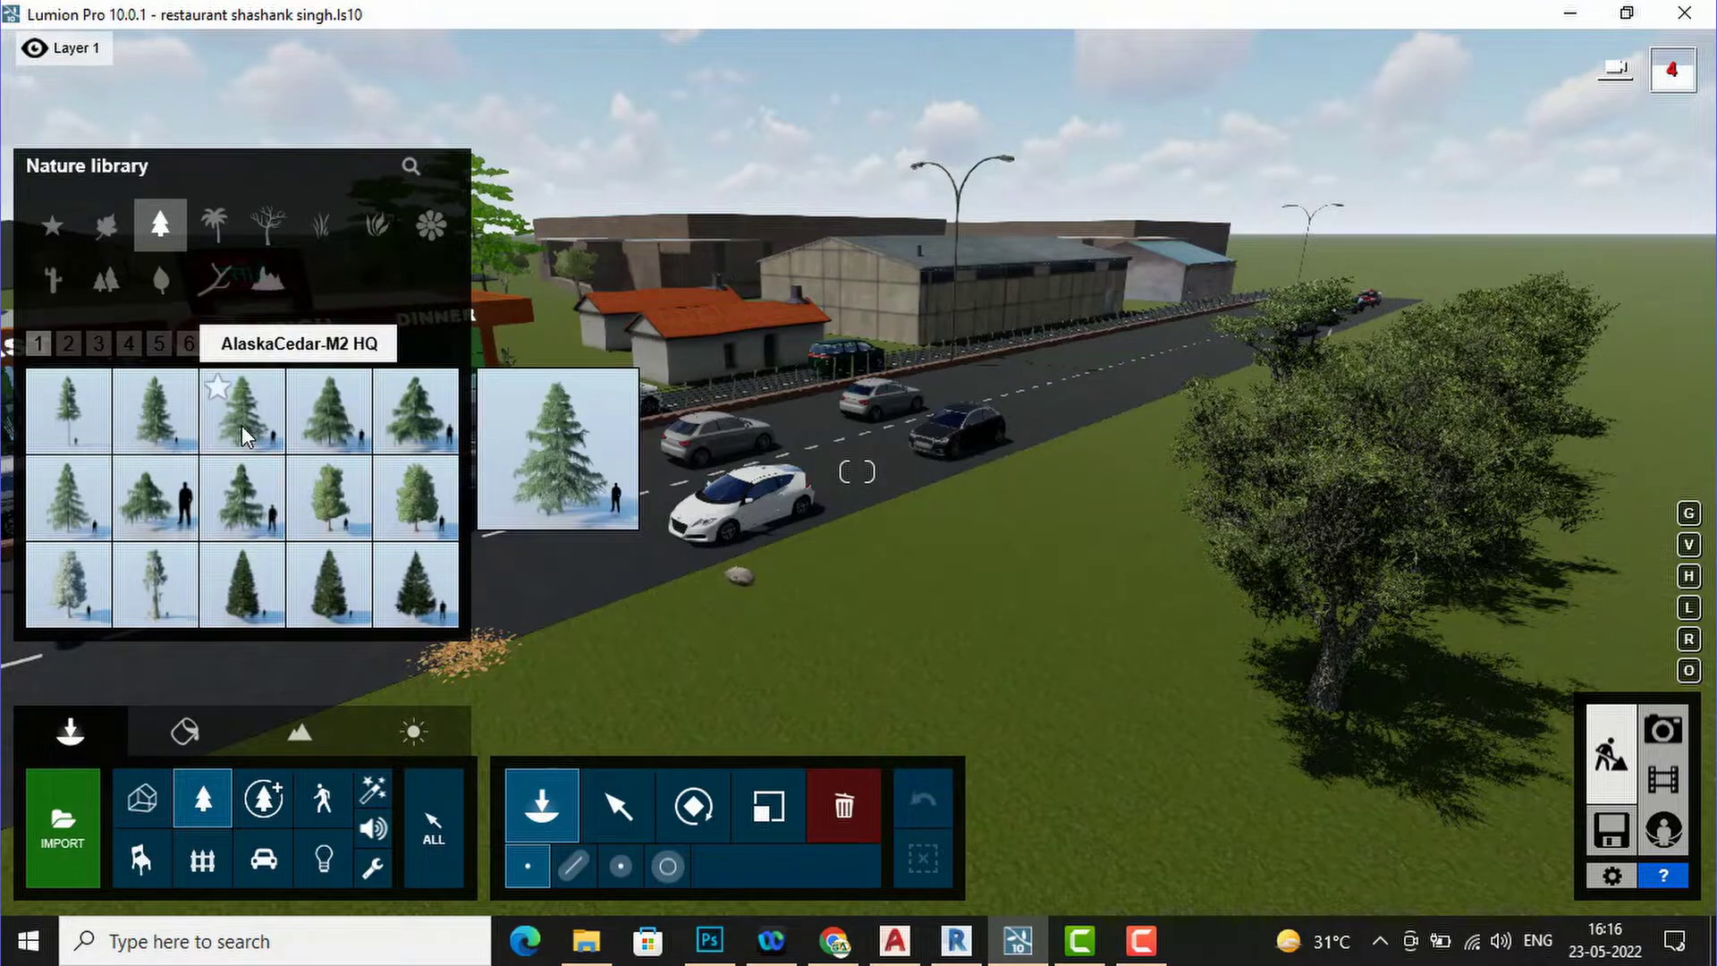
{"action": "left_click", "coordinate": [244, 426]}
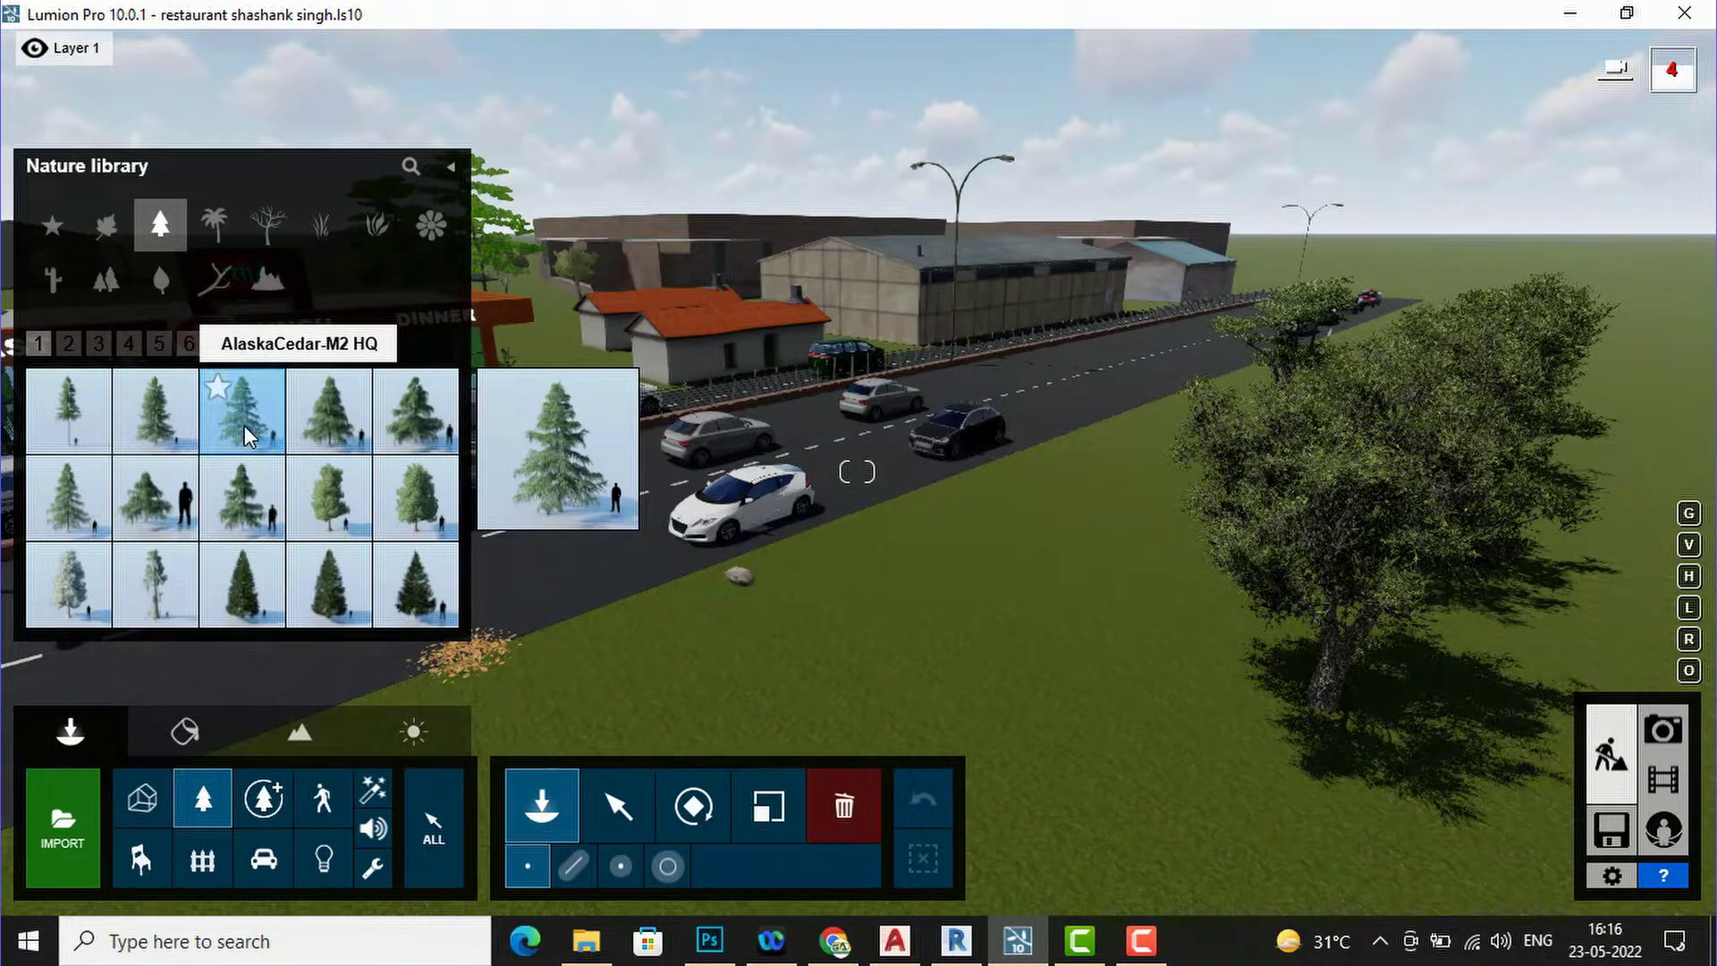
{"action": "left_click", "coordinate": [1003, 511]}
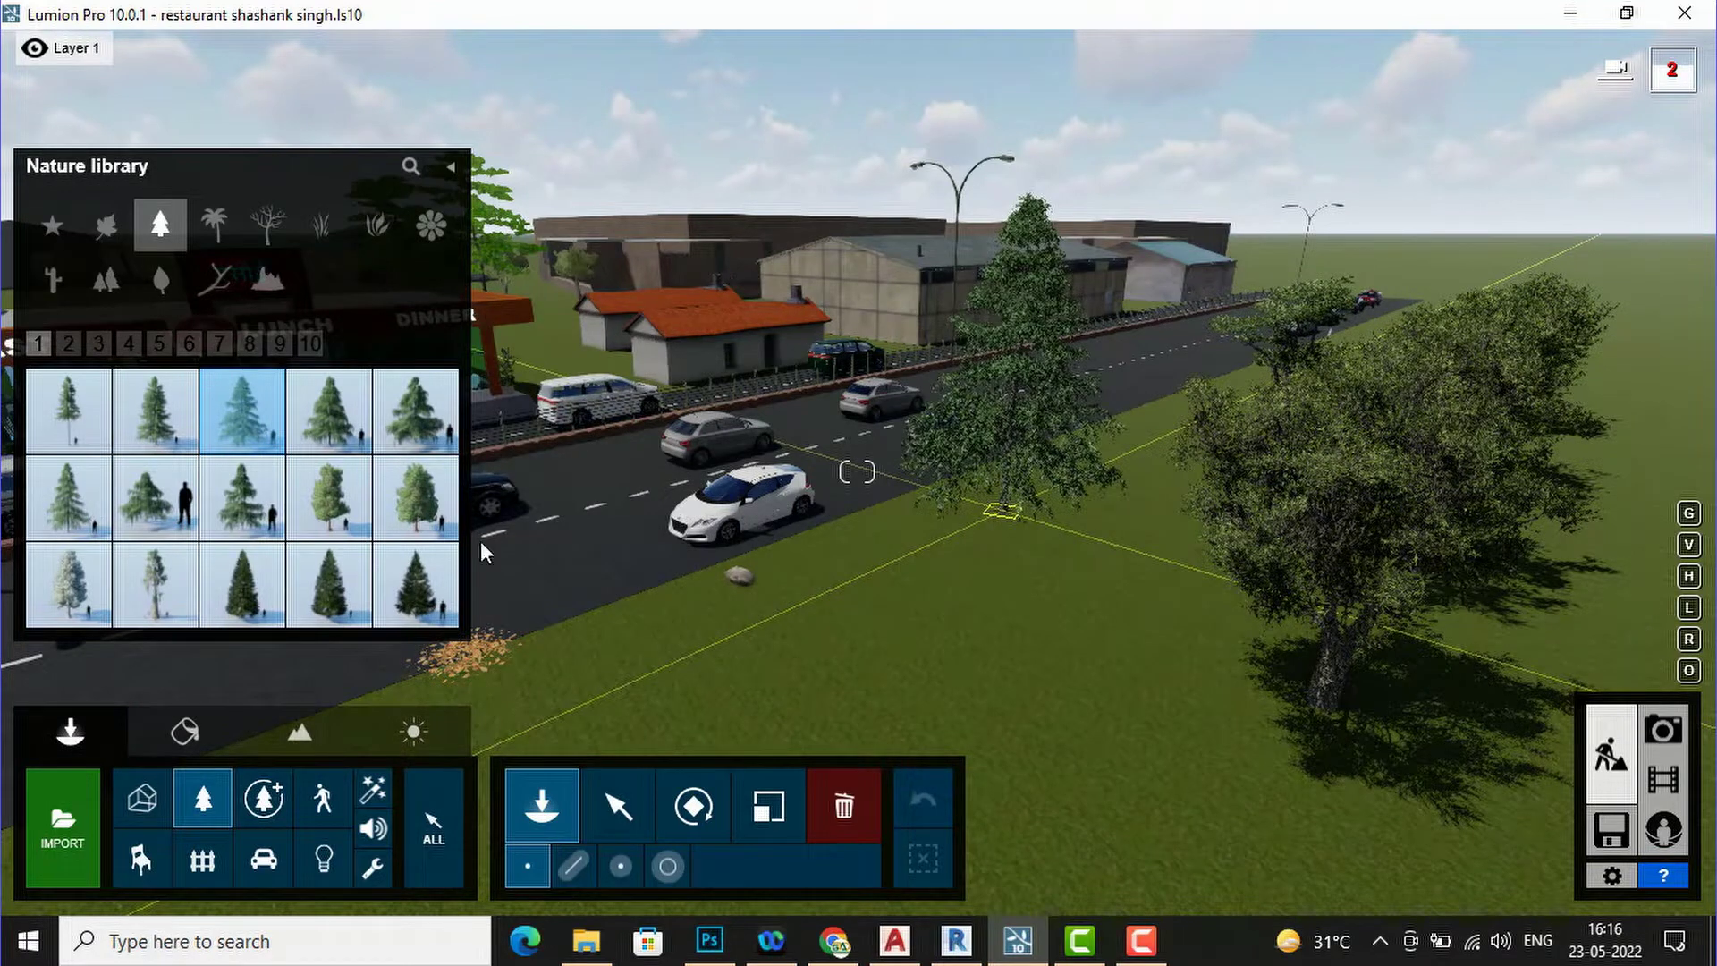
- Place three Alpine Aster Pink Grouped flower patches in a row along the road edge, near the small rock
{"action": "left_click", "coordinate": [218, 227]}
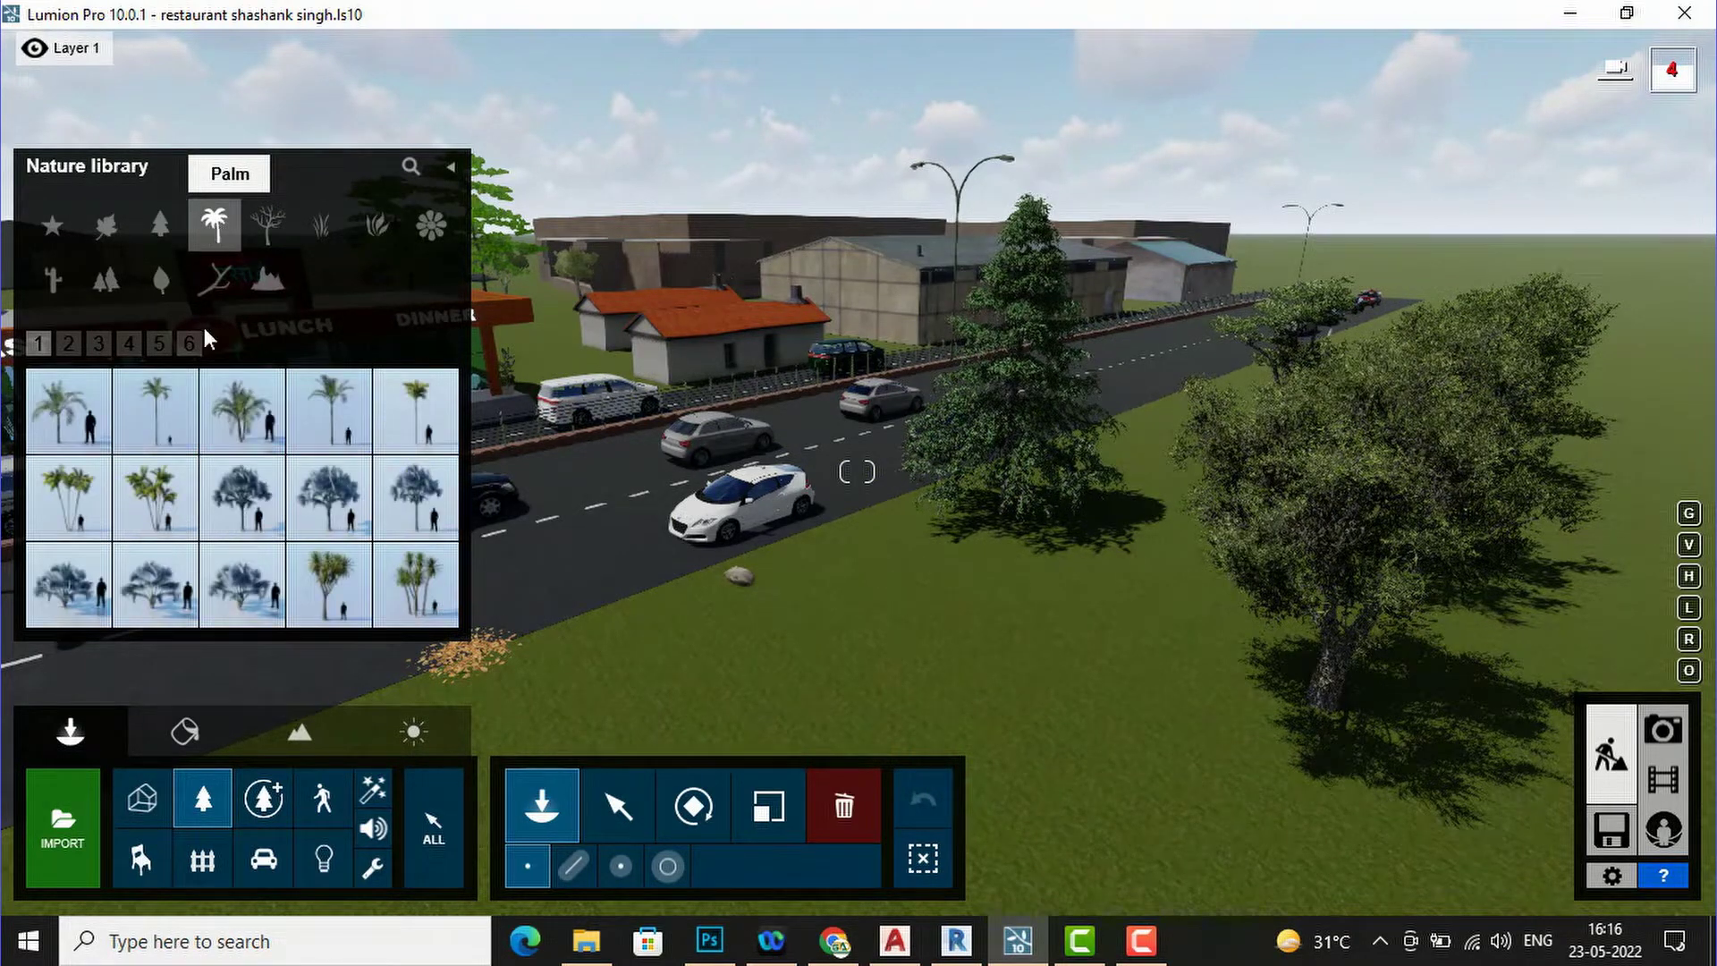
{"action": "left_click", "coordinate": [280, 224]}
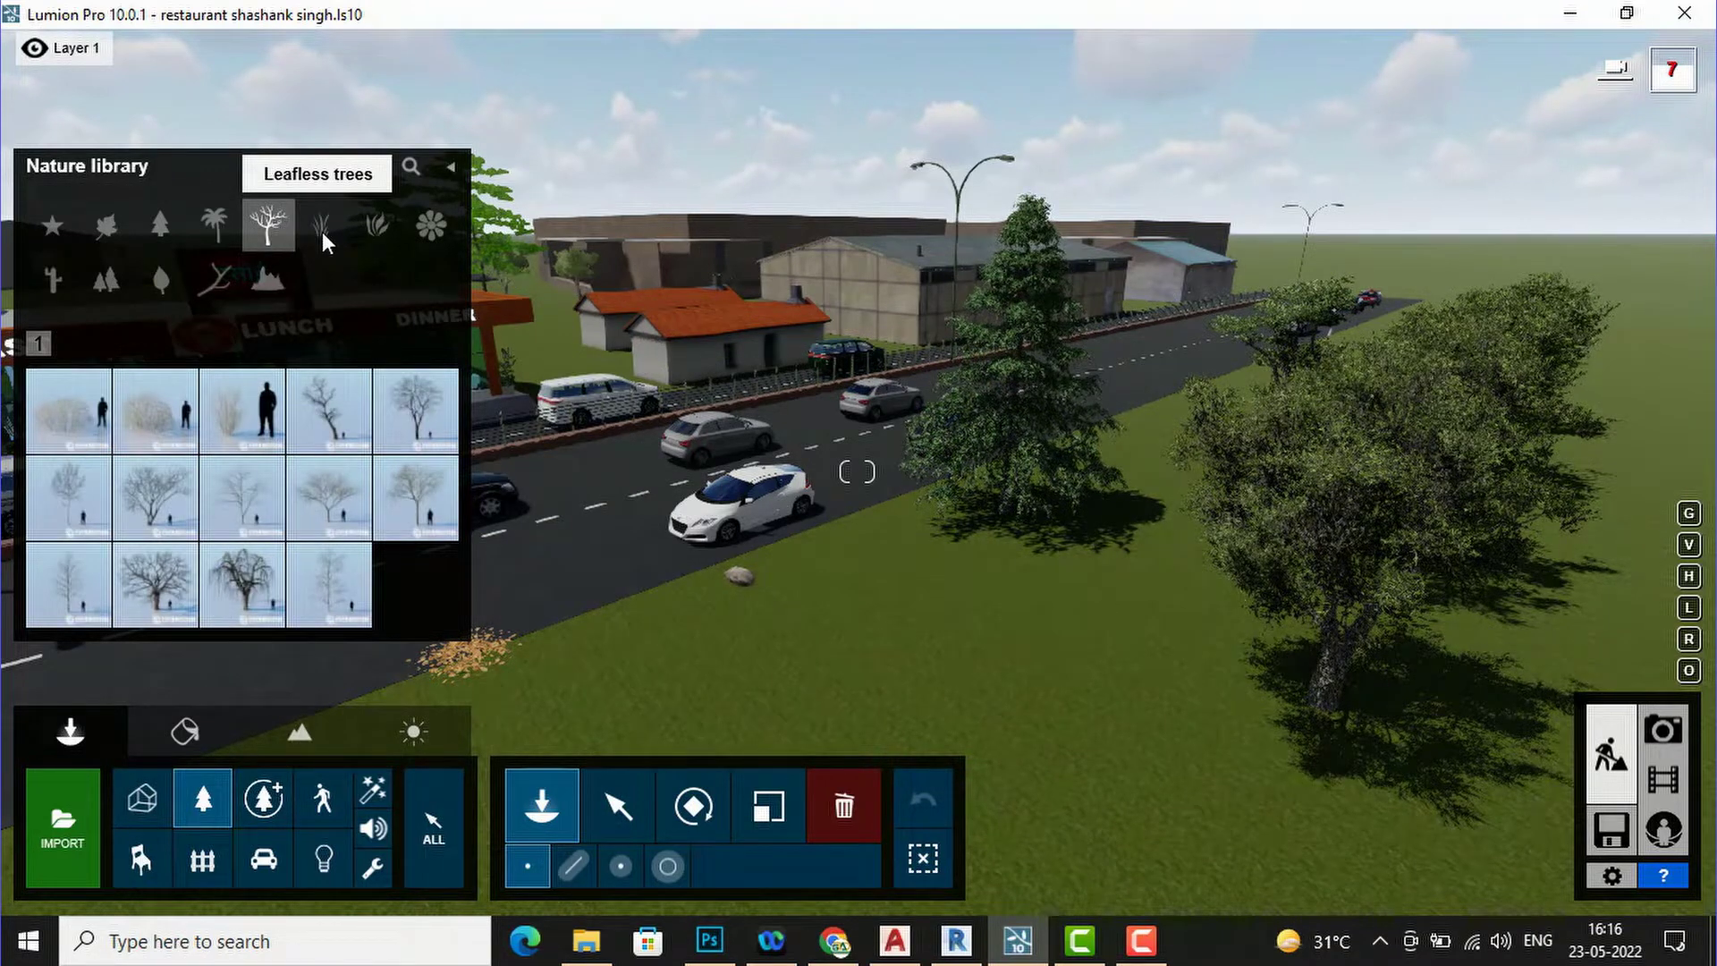
{"action": "left_click", "coordinate": [382, 216]}
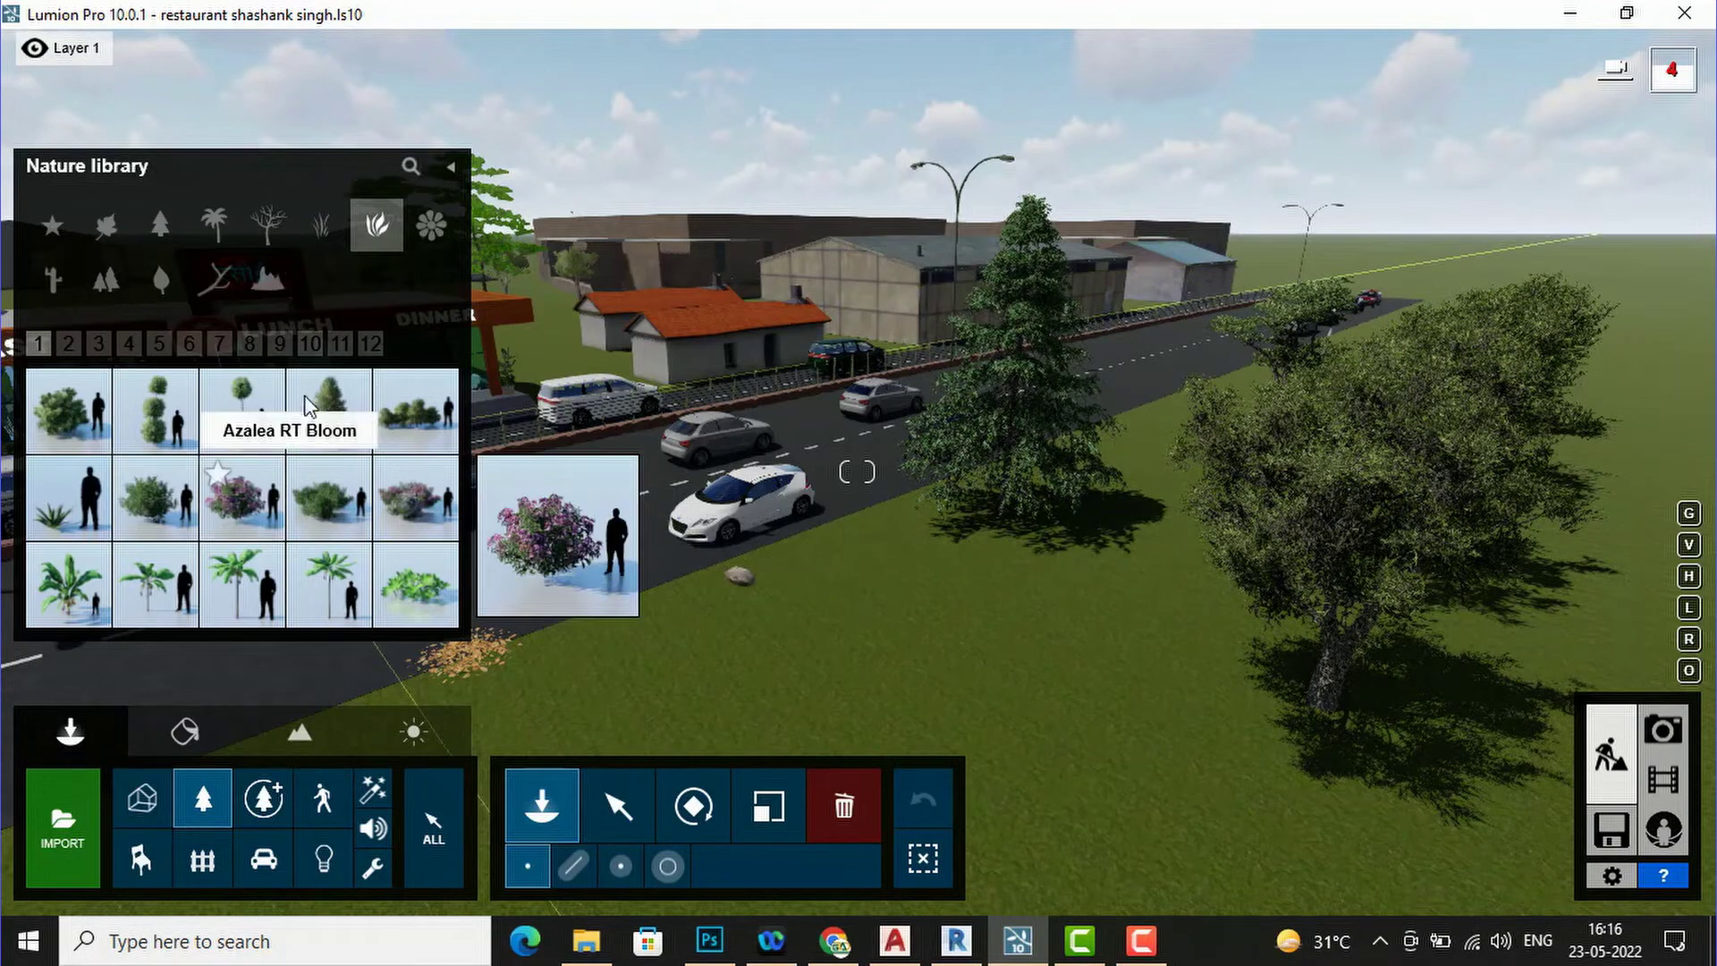
{"action": "left_click", "coordinate": [430, 228]}
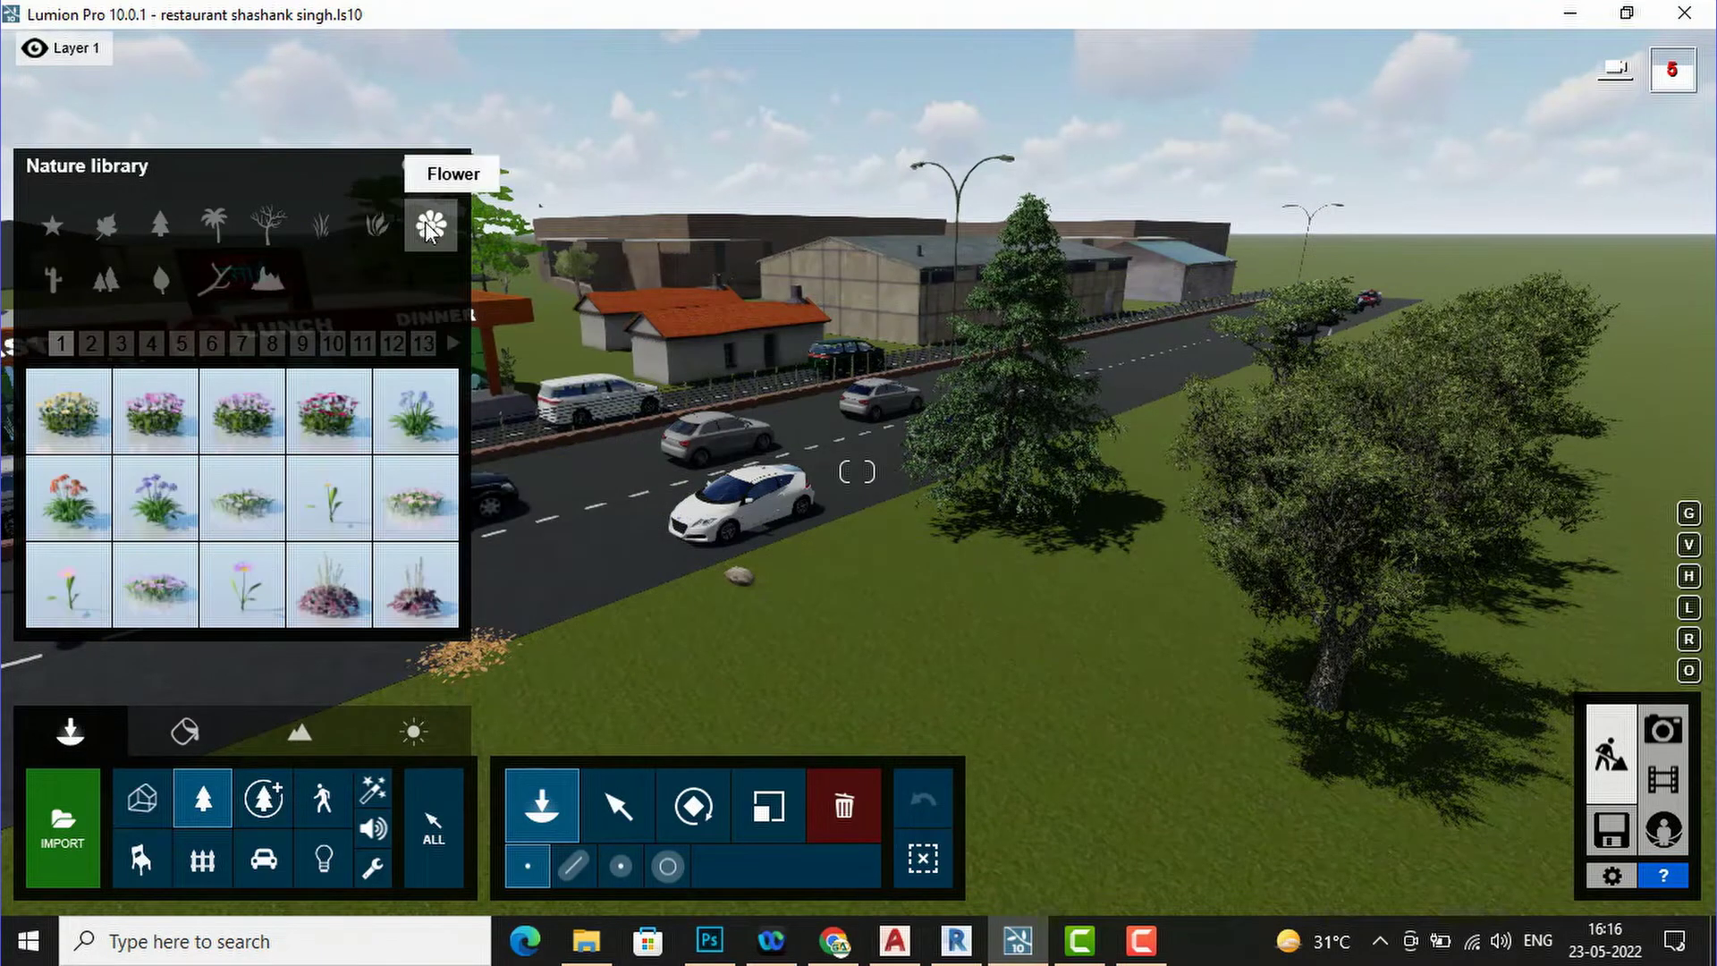
{"action": "left_click", "coordinate": [411, 497]}
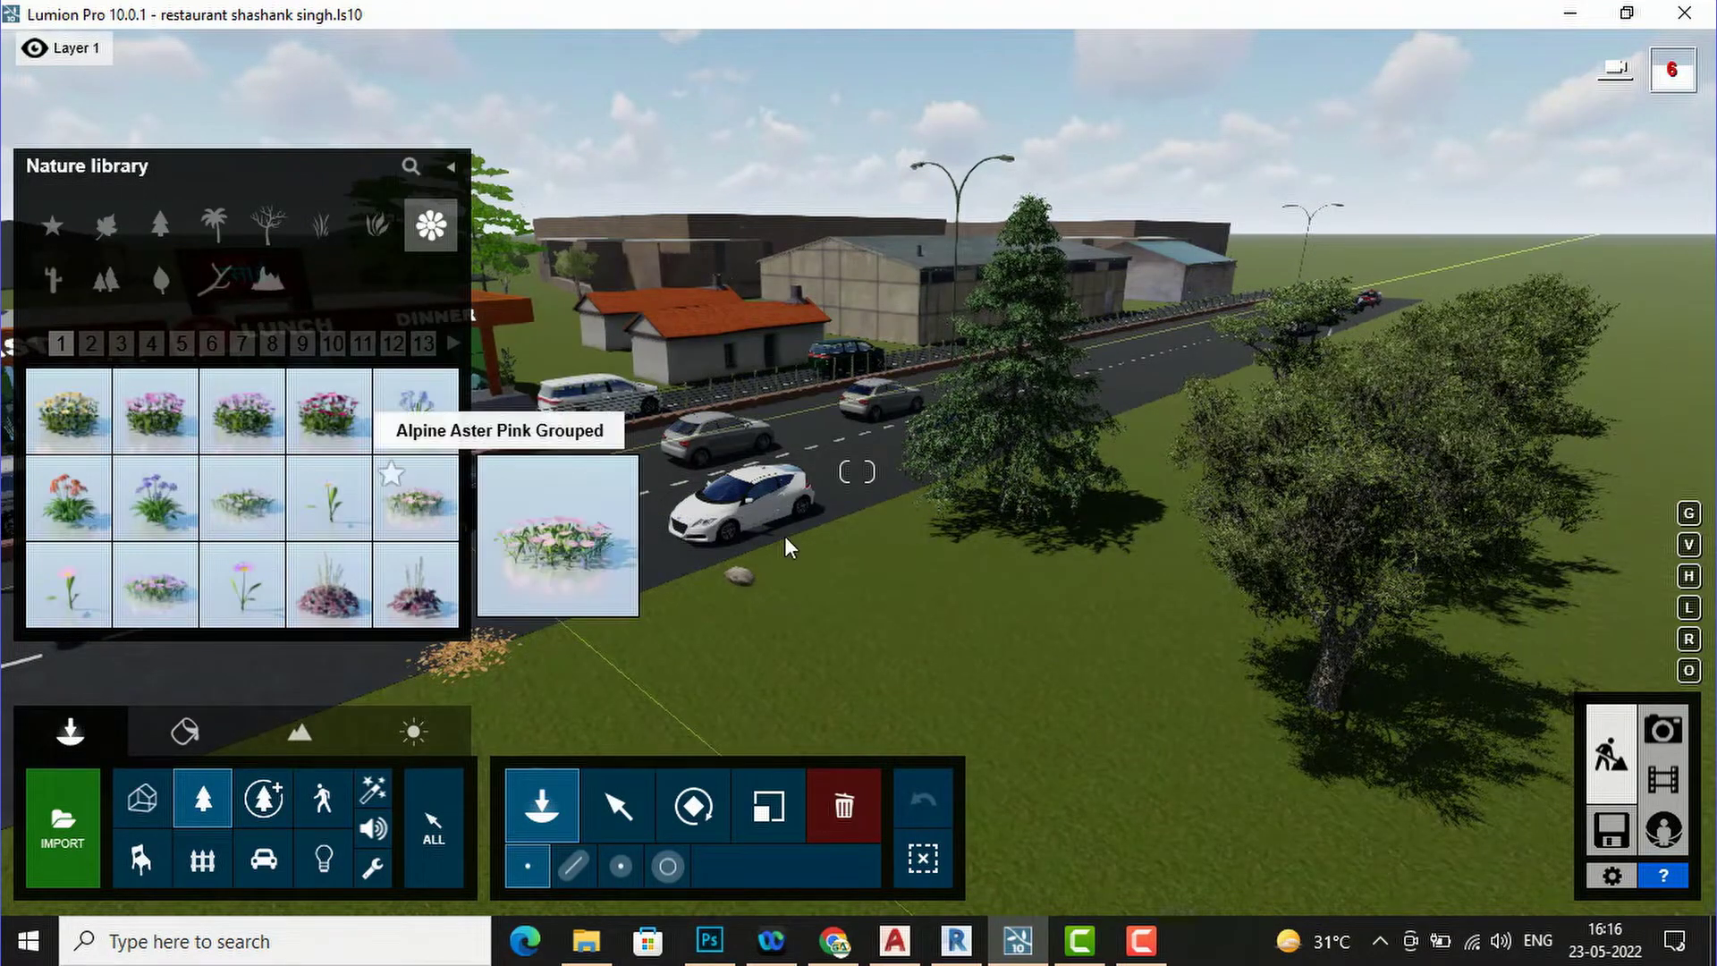
{"action": "left_click", "coordinate": [823, 565]}
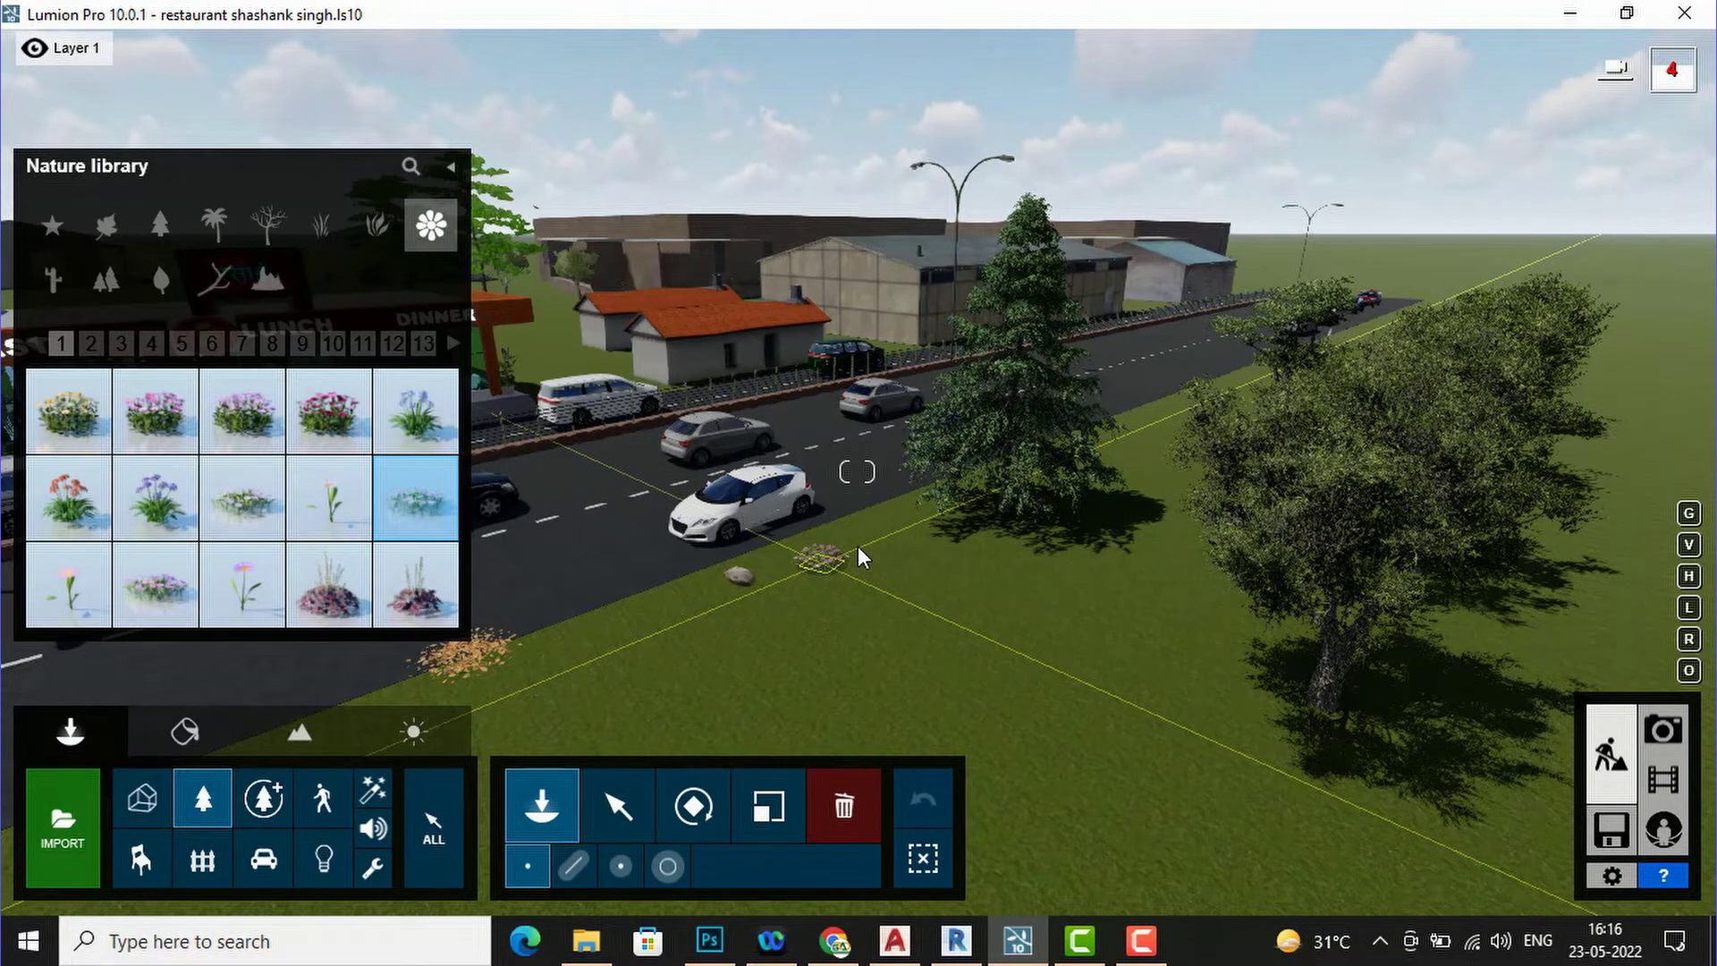
{"action": "left_click", "coordinate": [857, 545]}
{"action": "left_click", "coordinate": [883, 527]}
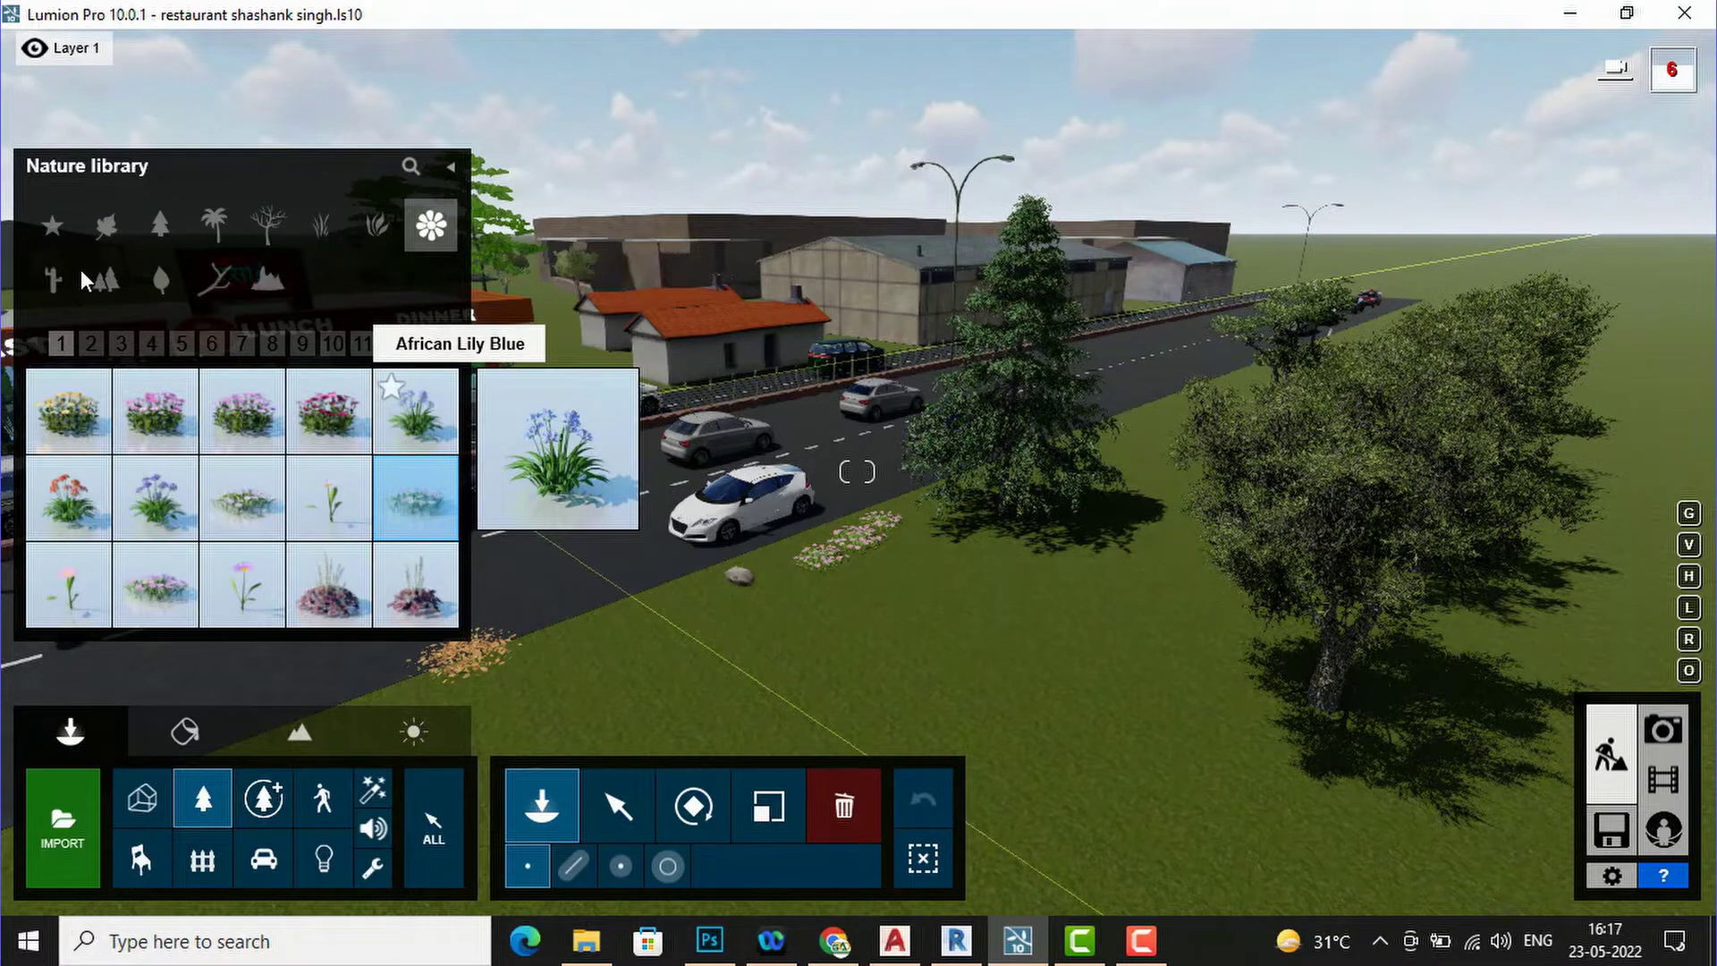
- Place a CanopyCluster2-Fall RT tree cluster on the grass beyond the row of broadleaf trees
{"action": "left_click", "coordinate": [50, 275]}
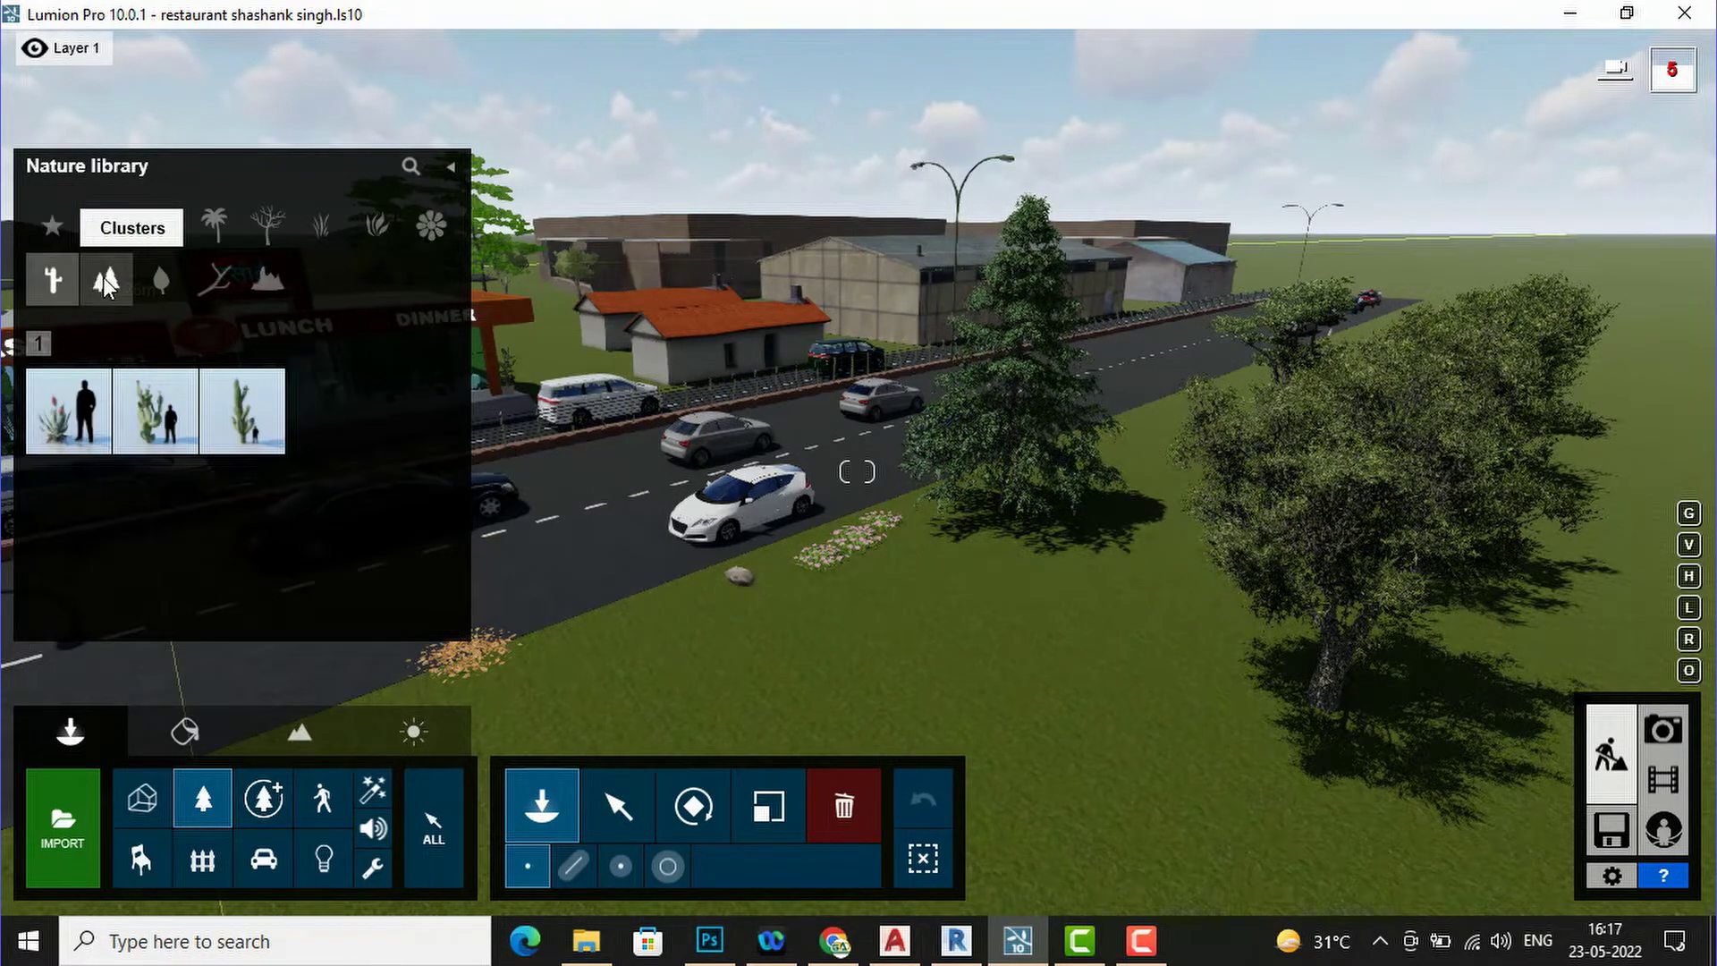
{"action": "left_click", "coordinate": [103, 277]}
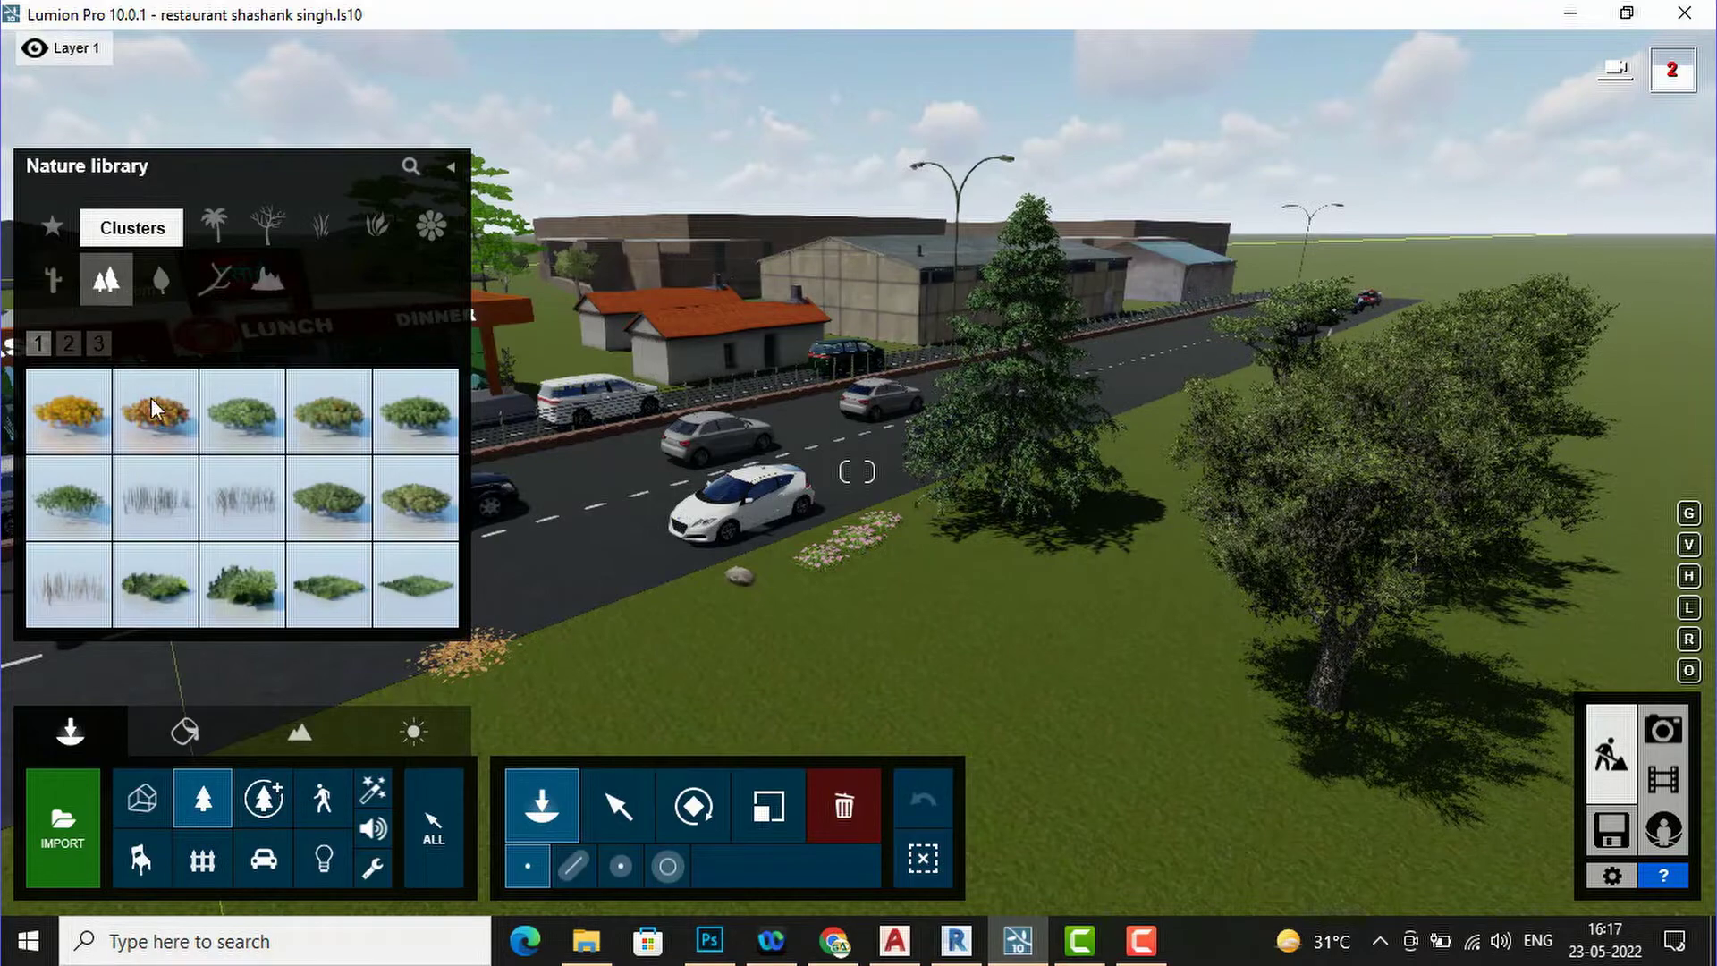
{"action": "mouse_move", "coordinate": [155, 402]}
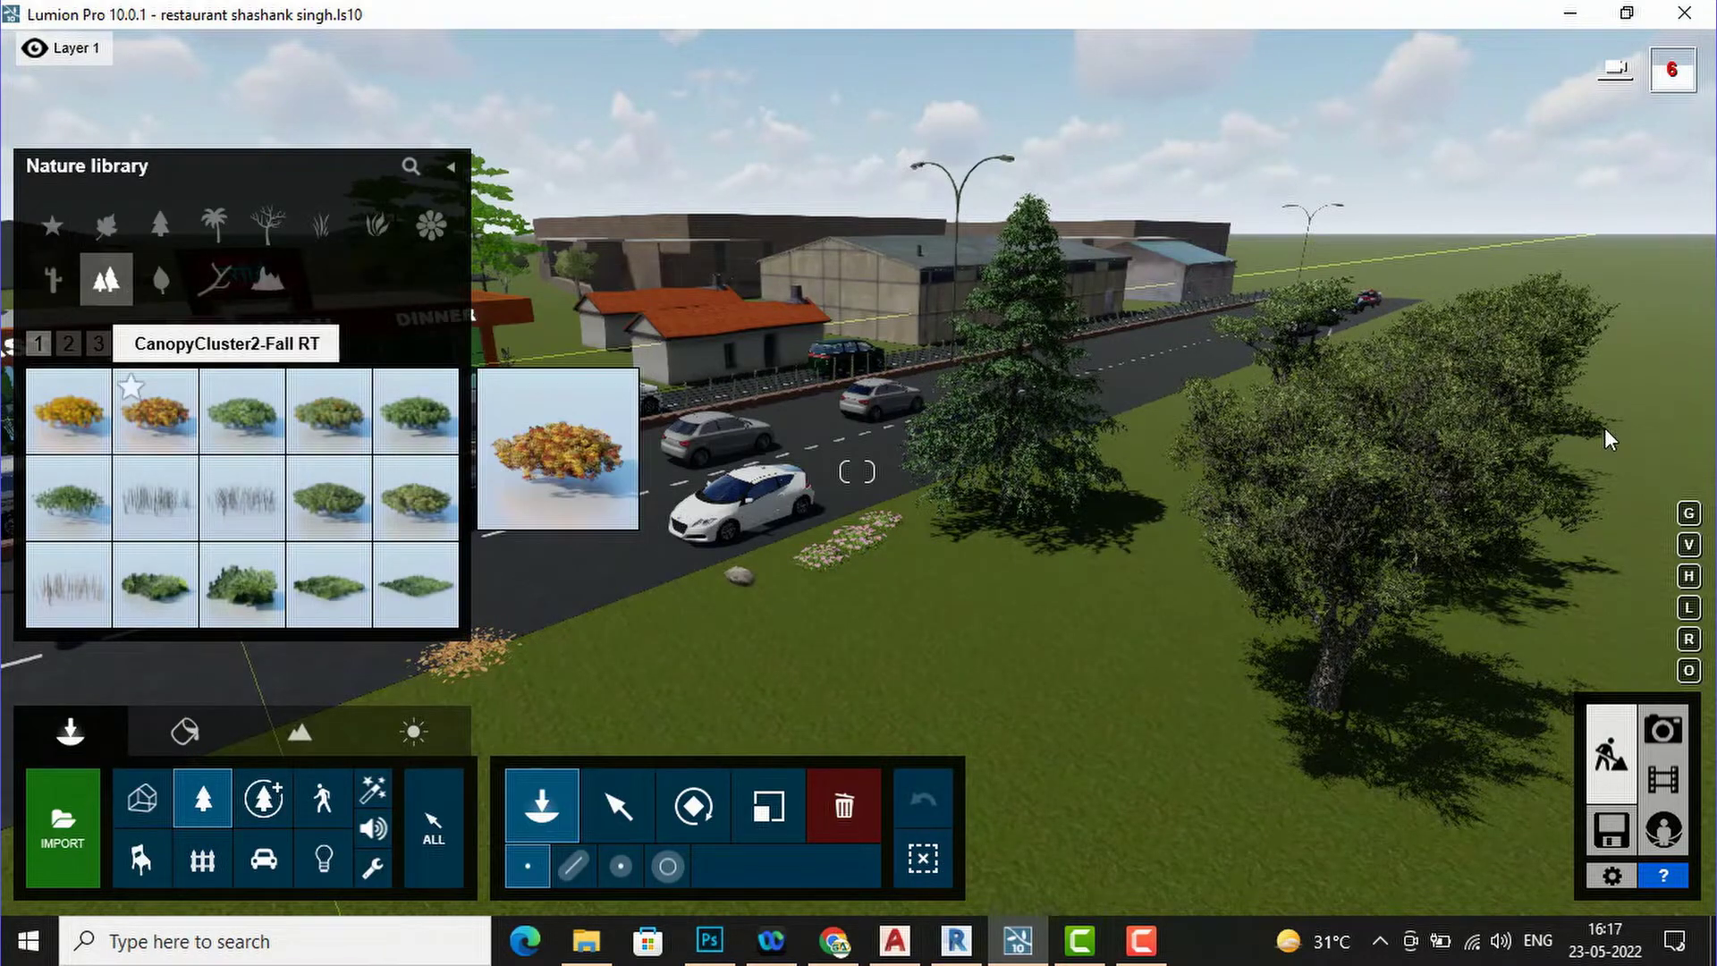
{"action": "left_click", "coordinate": [1642, 433]}
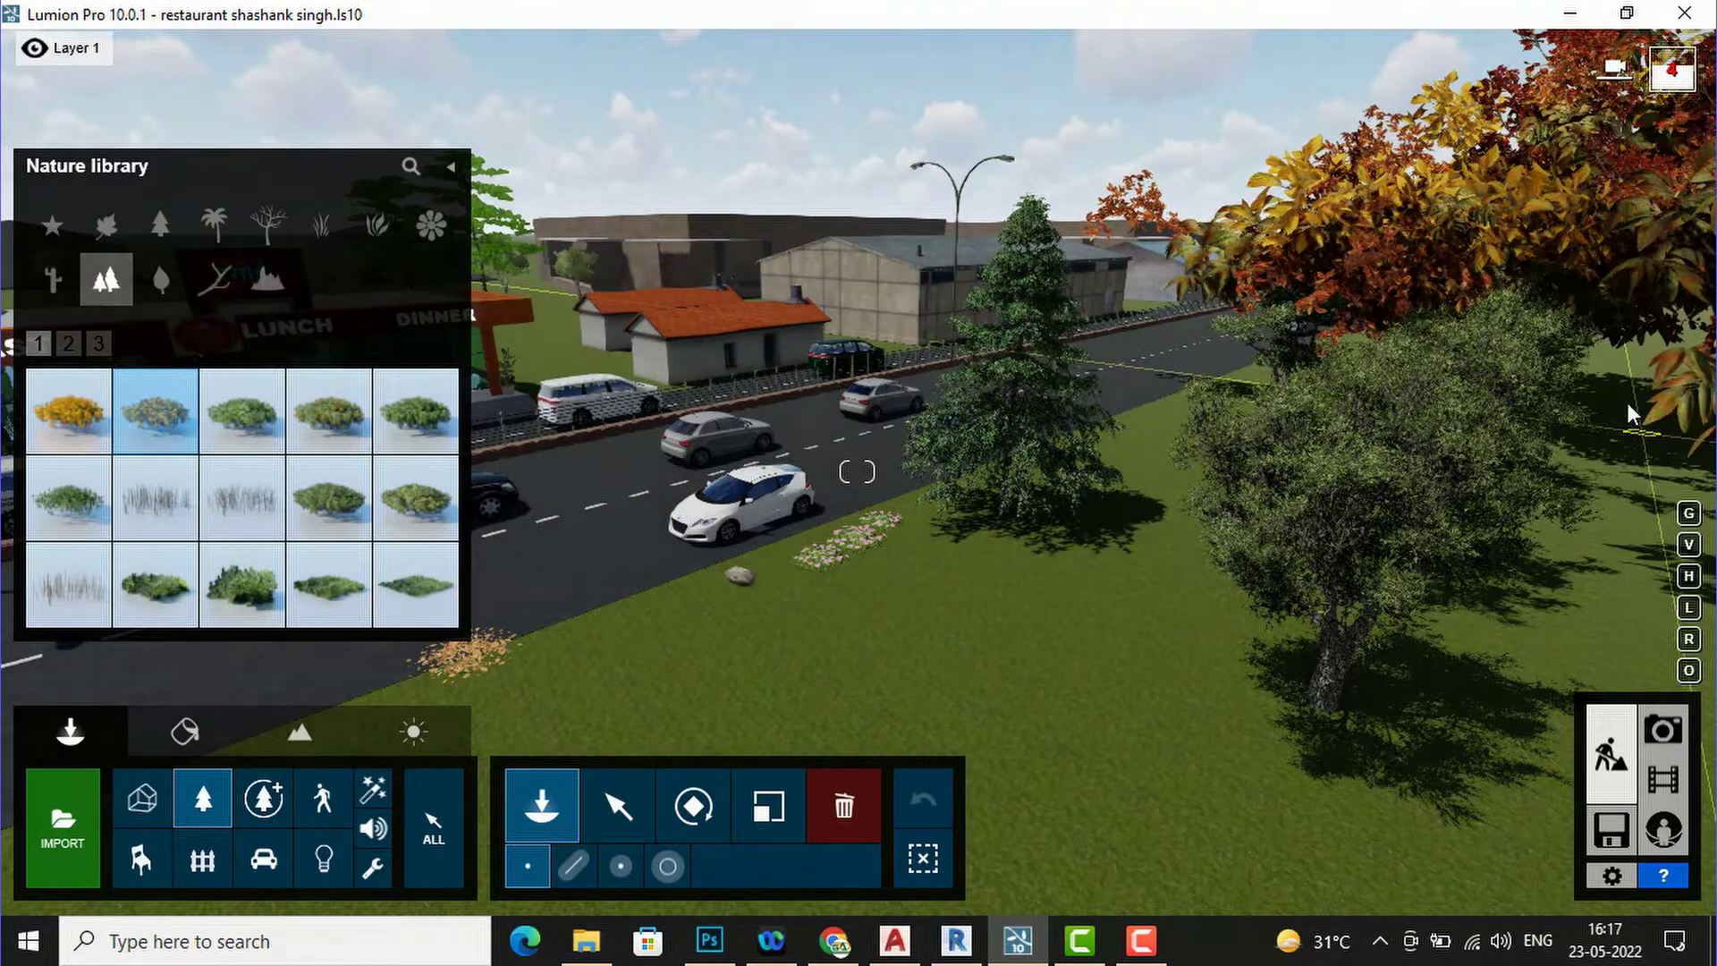
- Add a second CanopyCluster2-Fall RT cluster beside the first, and place a CanopyCluster2-Pine RT cluster next to it, farther from the road
{"action": "key", "text": "a"}
{"action": "right_click_drag", "start_coordinate": [856, 472], "coordinate": [1015, 427]}
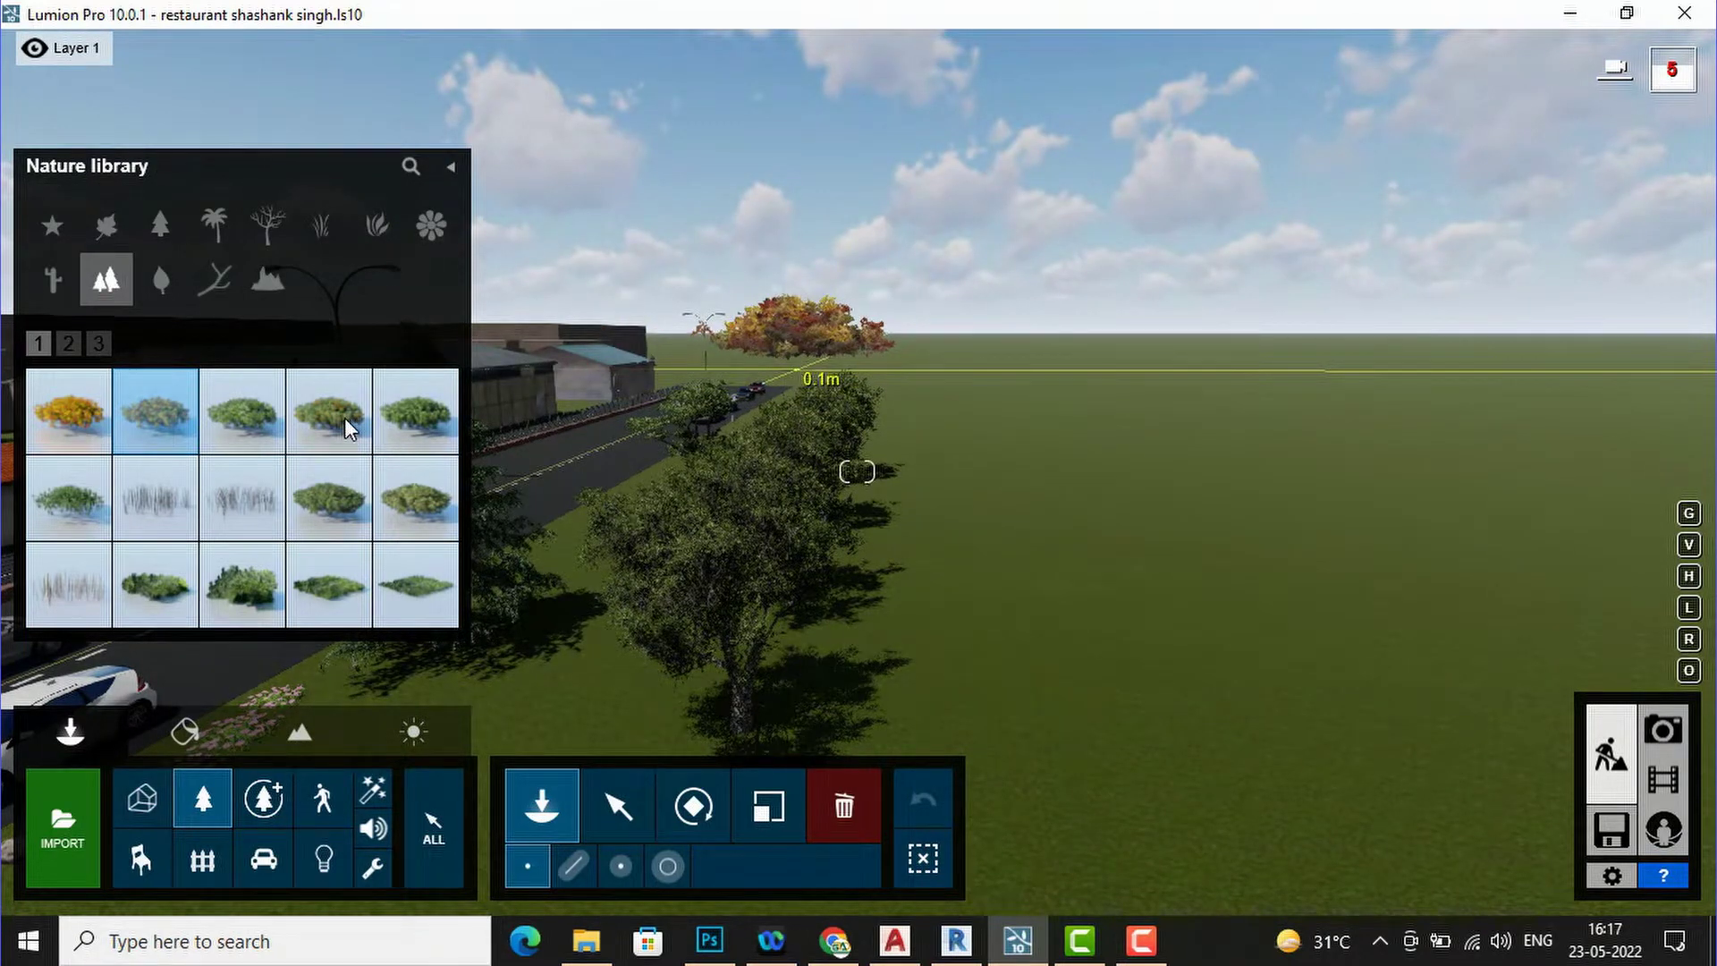
{"action": "left_click", "coordinate": [885, 339]}
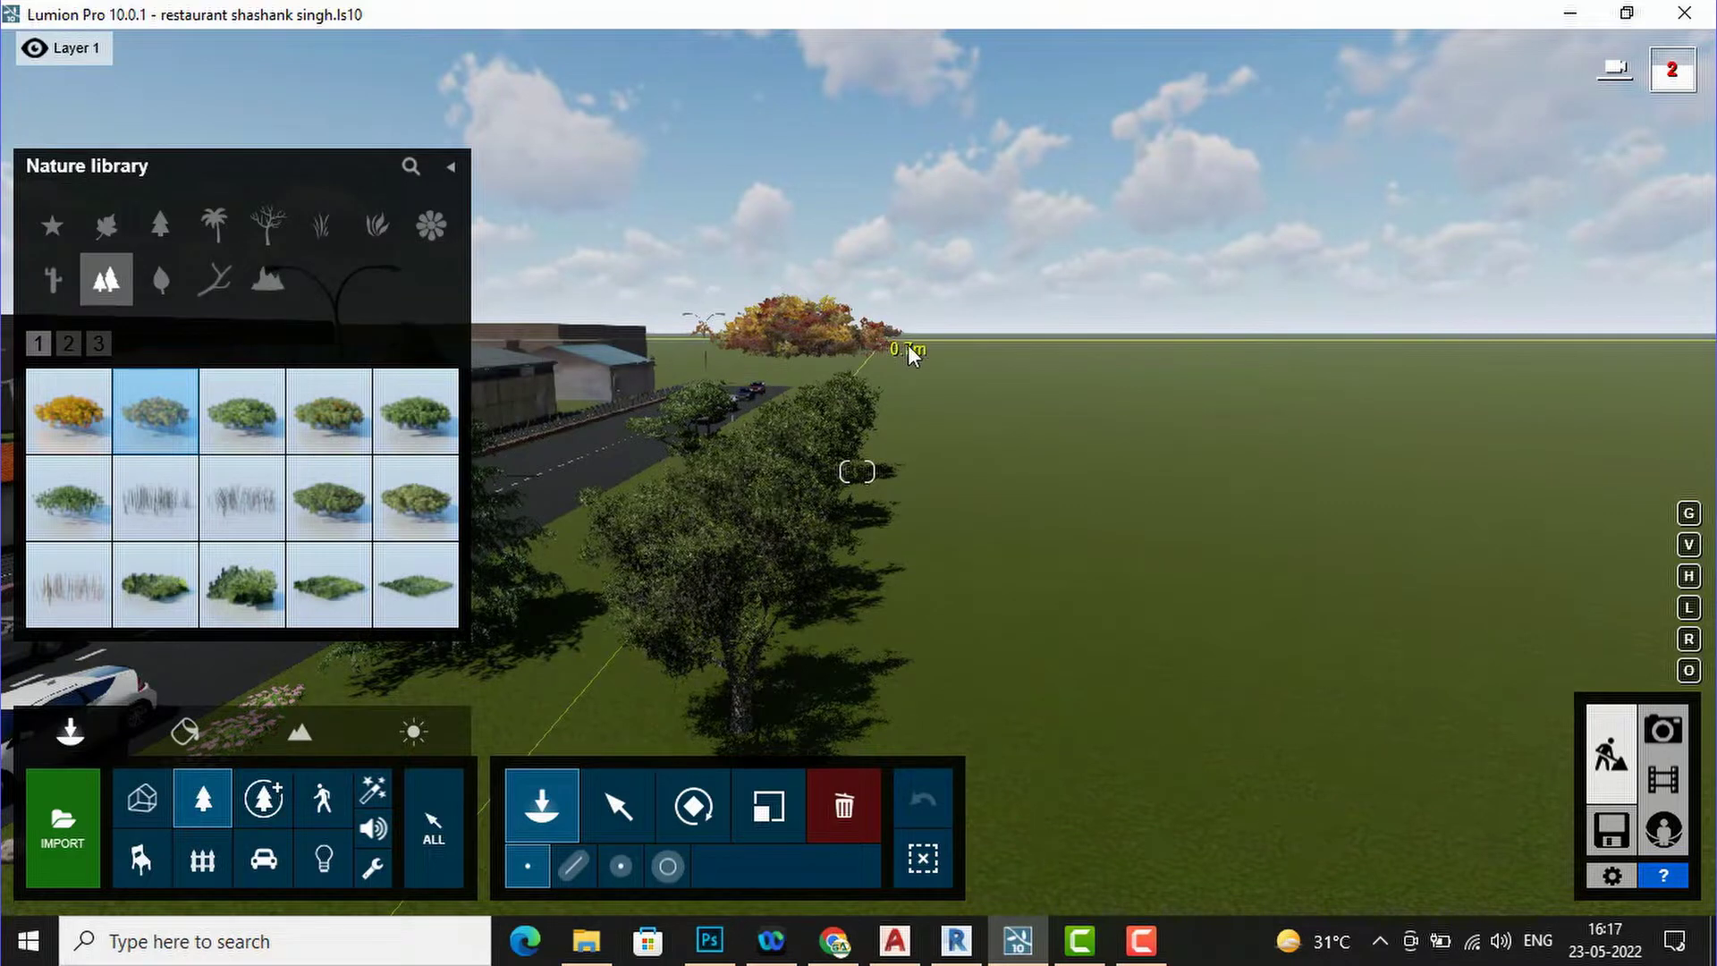
{"action": "left_click", "coordinate": [923, 362]}
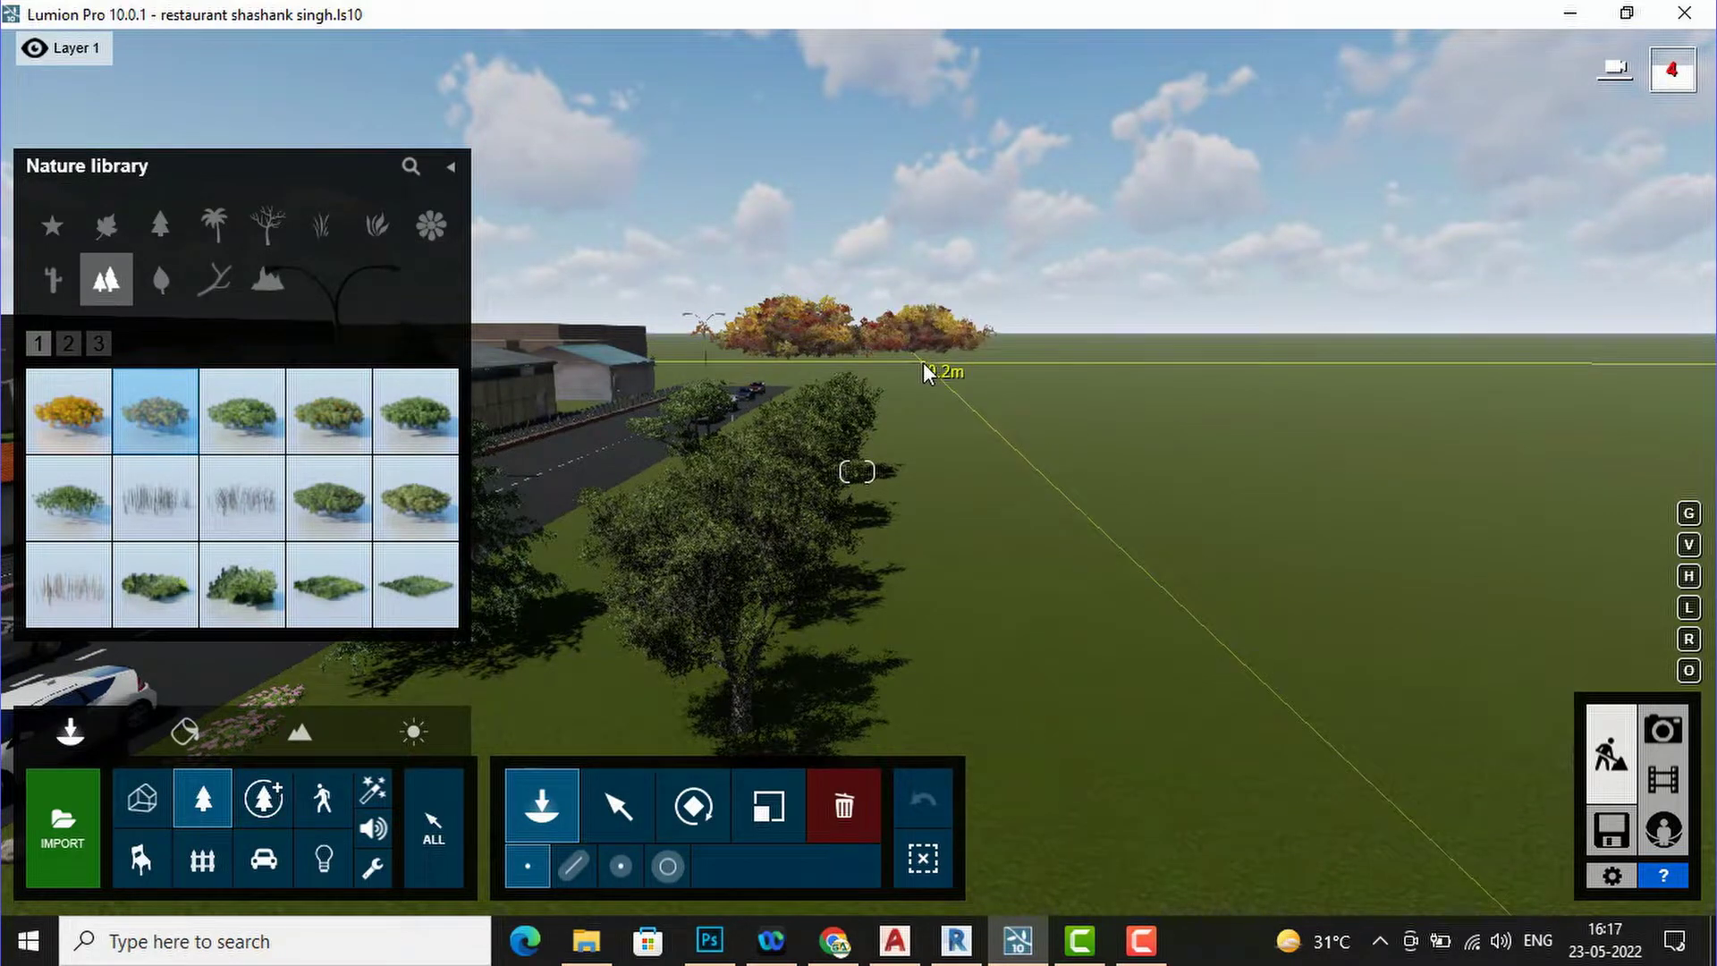
{"action": "left_click", "coordinate": [429, 497]}
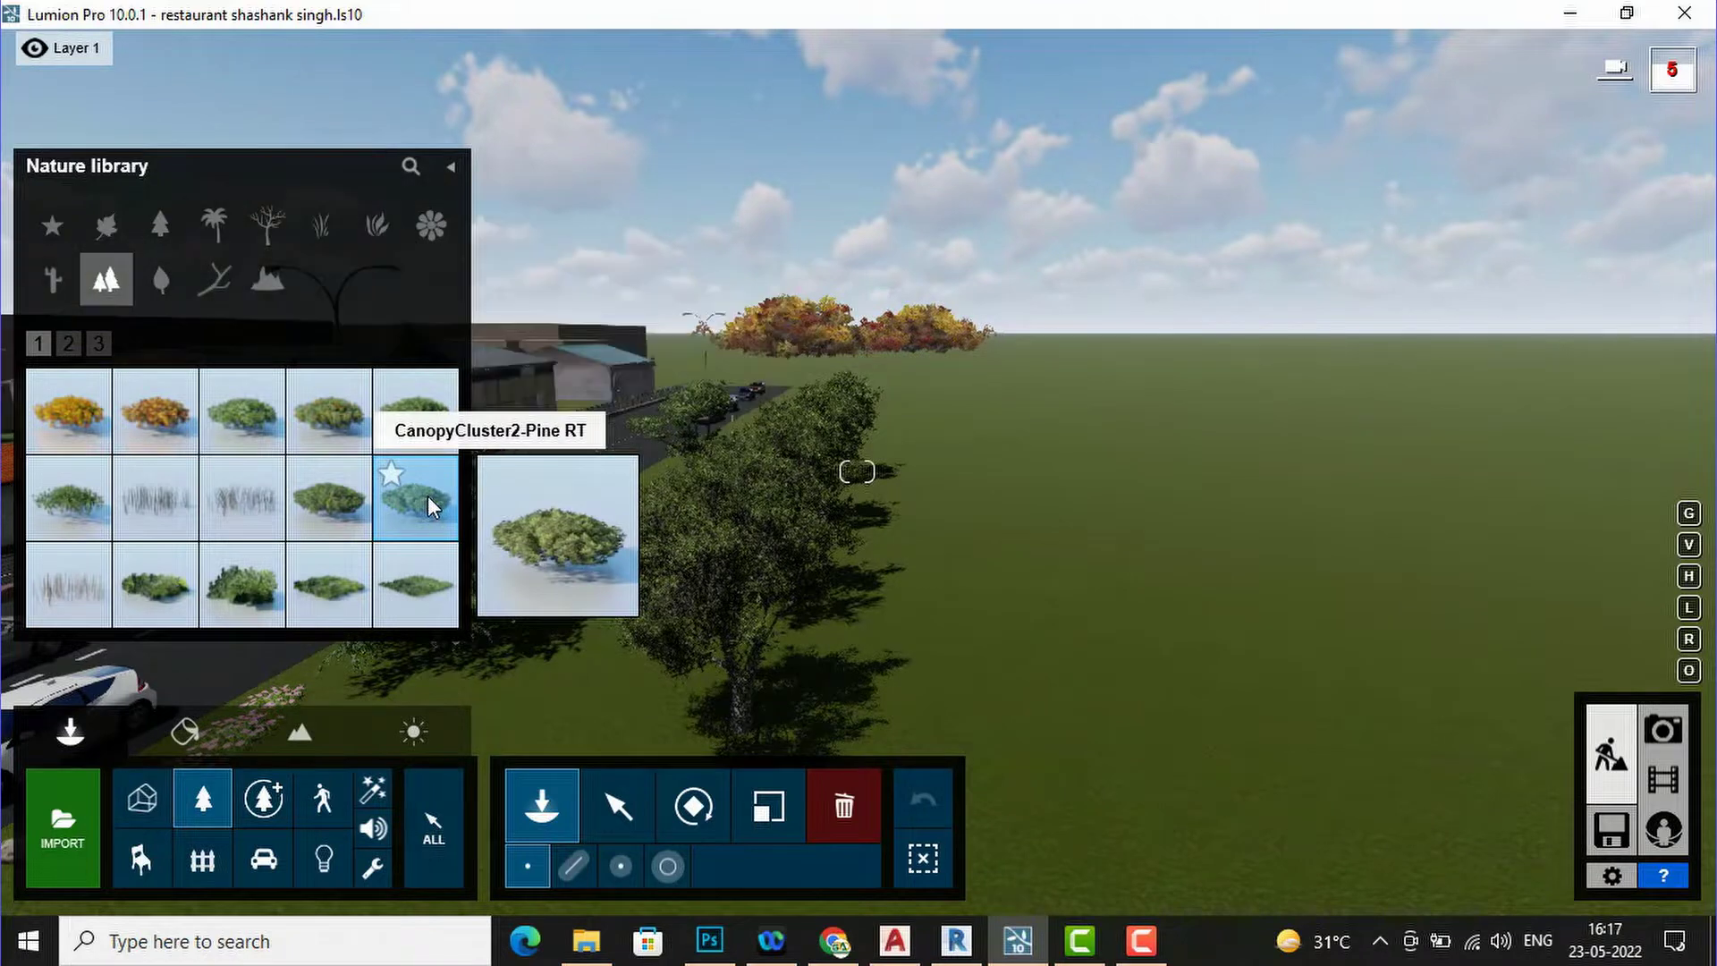
{"action": "left_click", "coordinate": [989, 353]}
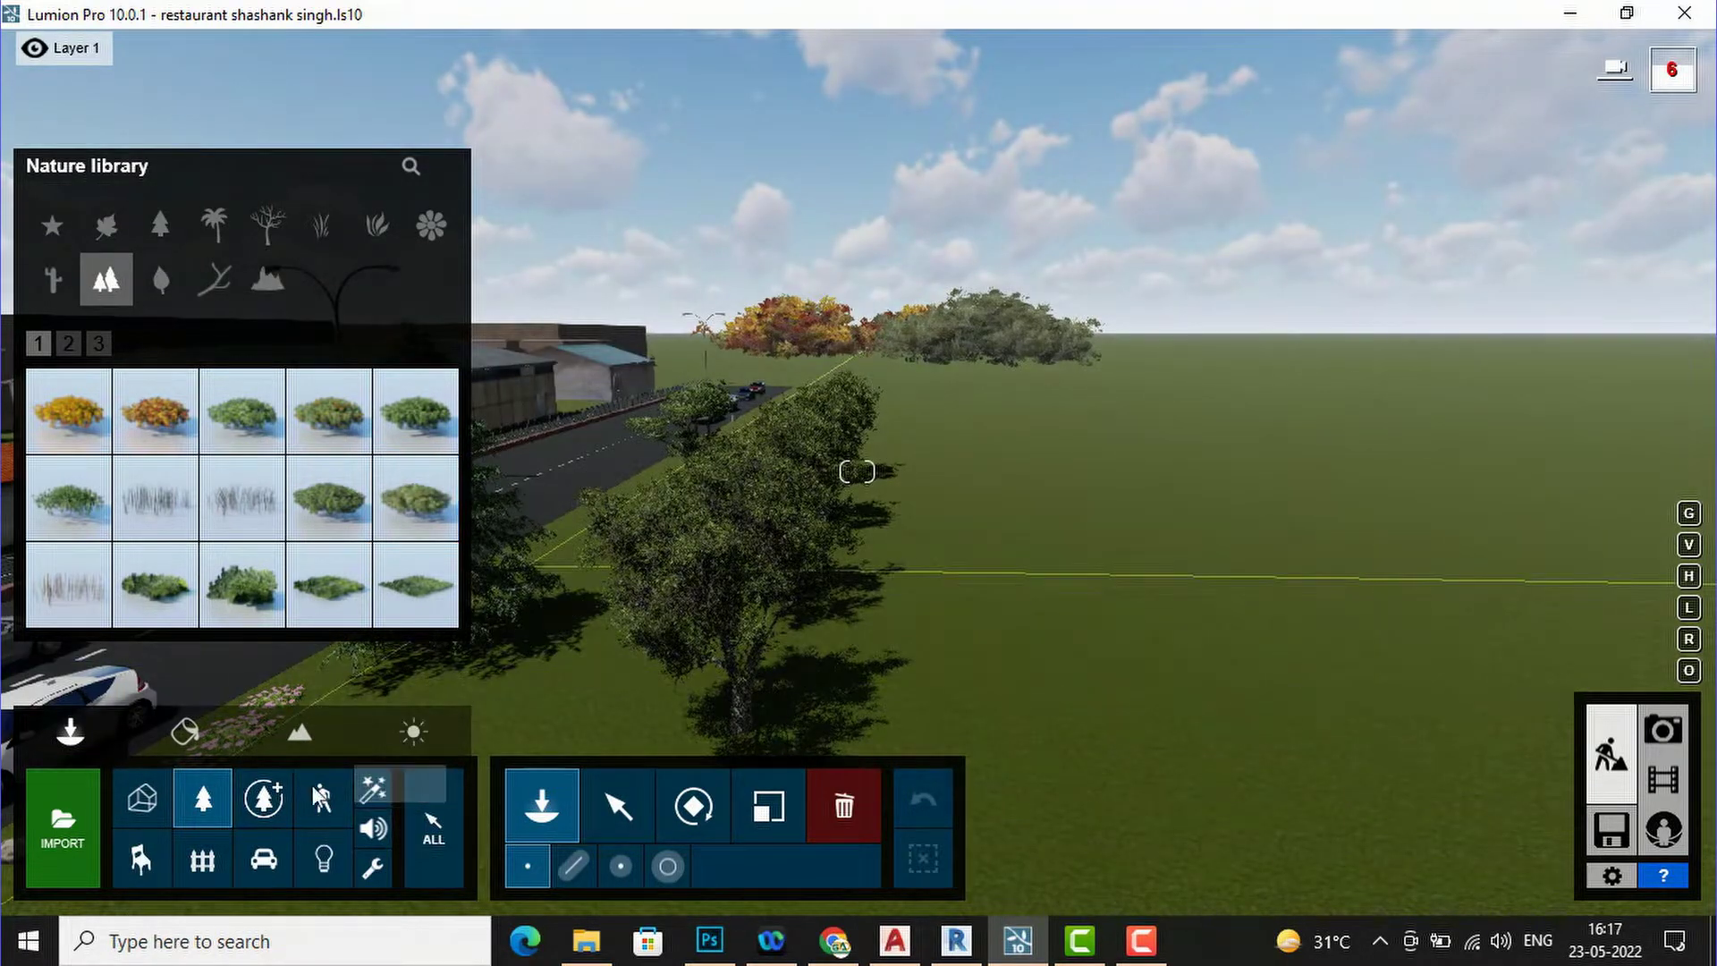
- Scatter Leaves Birch Square Small 001 along the road edge opposite the restaurant, near the existing leaf pile
{"action": "left_click", "coordinate": [158, 272]}
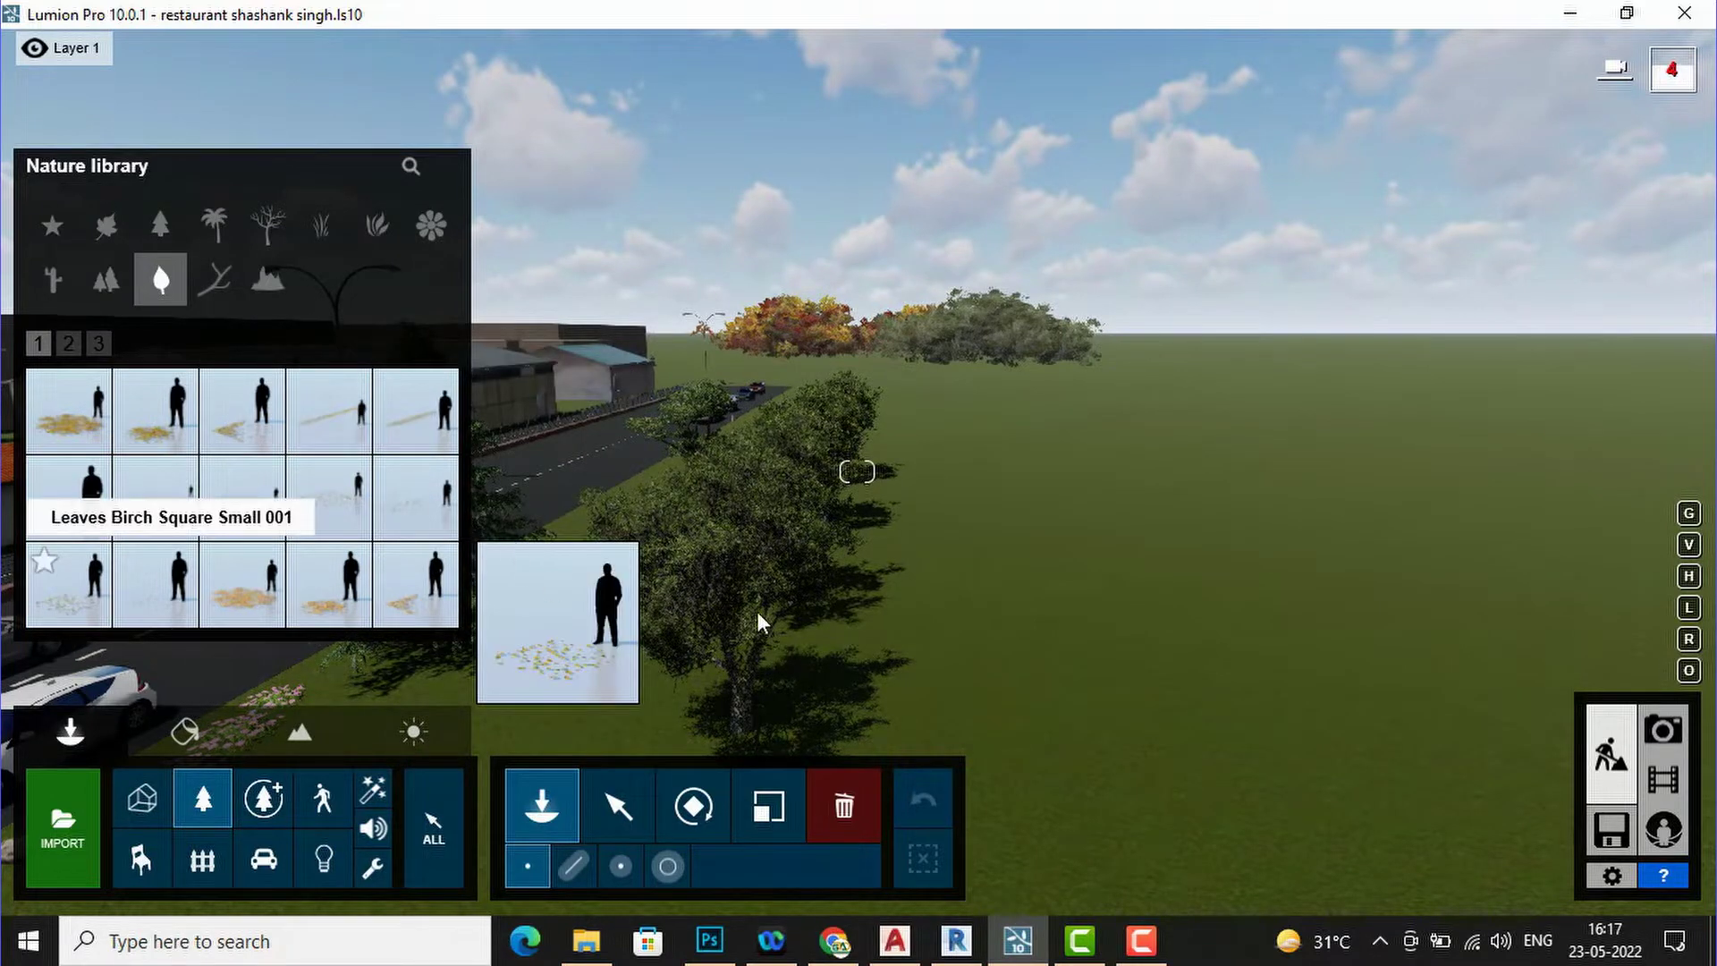
{"action": "left_click", "coordinate": [69, 584]}
{"action": "right_click_drag", "start_coordinate": [925, 583], "coordinate": [935, 608]}
{"action": "right_click_drag", "start_coordinate": [856, 471], "coordinate": [857, 472]}
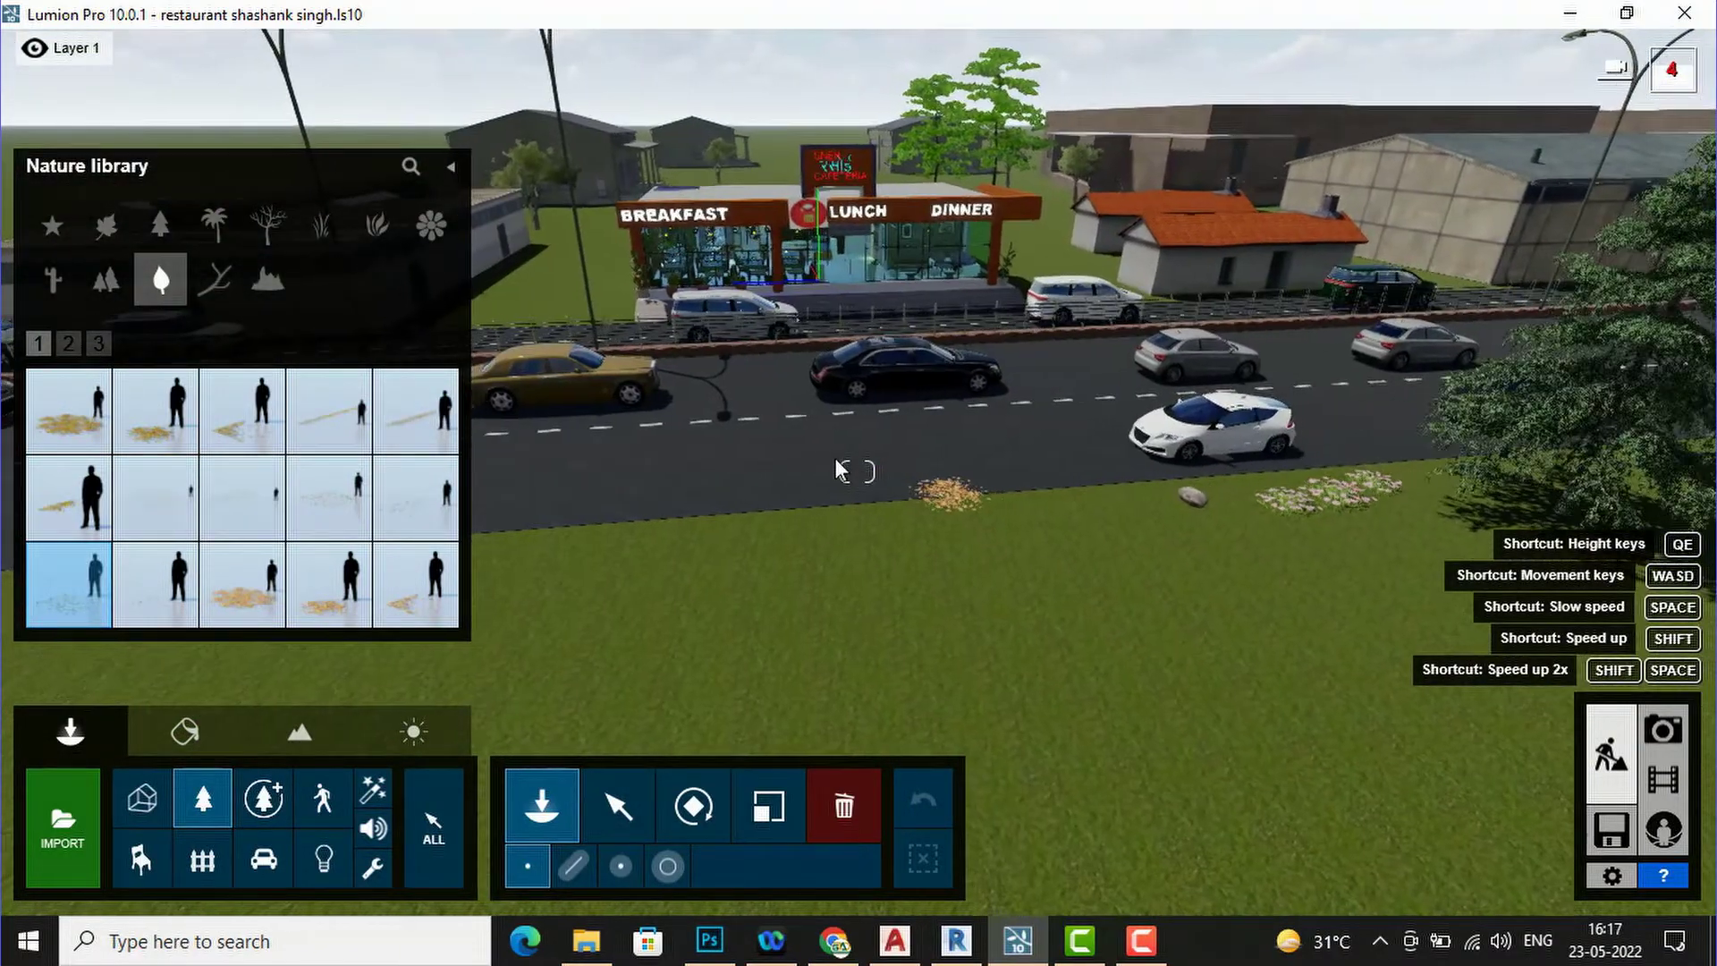
{"action": "left_click", "coordinate": [784, 499]}
{"action": "left_click", "coordinate": [798, 498]}
- Place two Stone 013 rocks at the road edge, one on each side of the dense leaf pile
{"action": "key", "text": "w"}
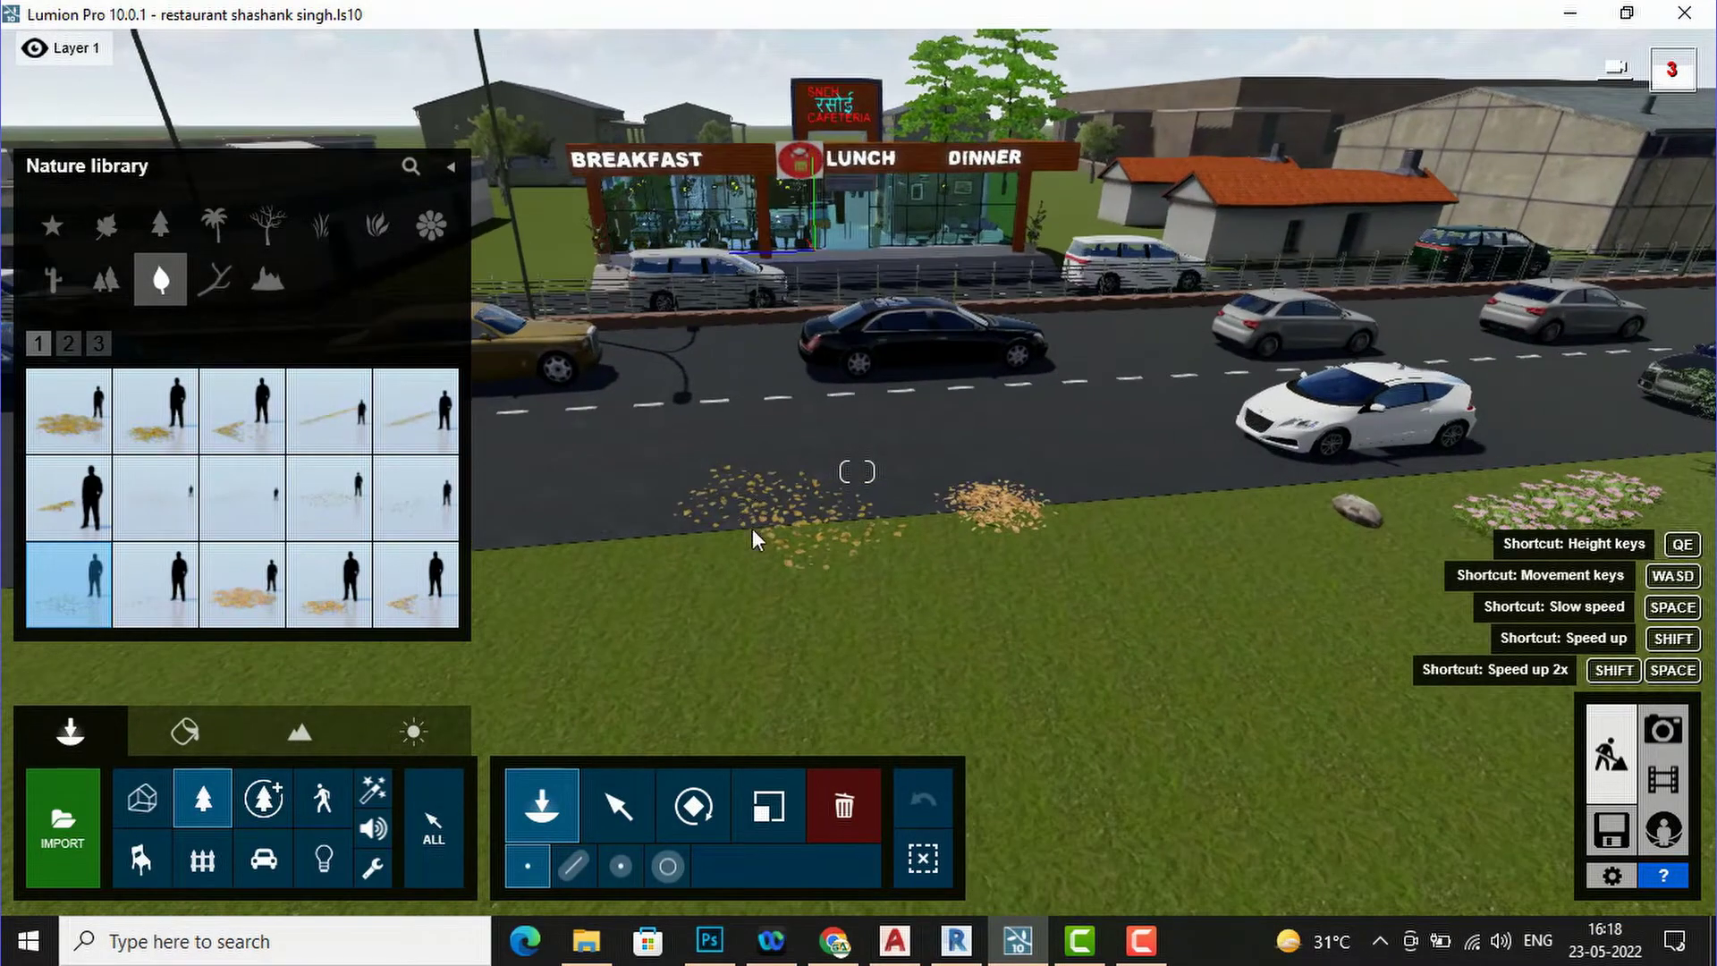
{"action": "key", "text": "w"}
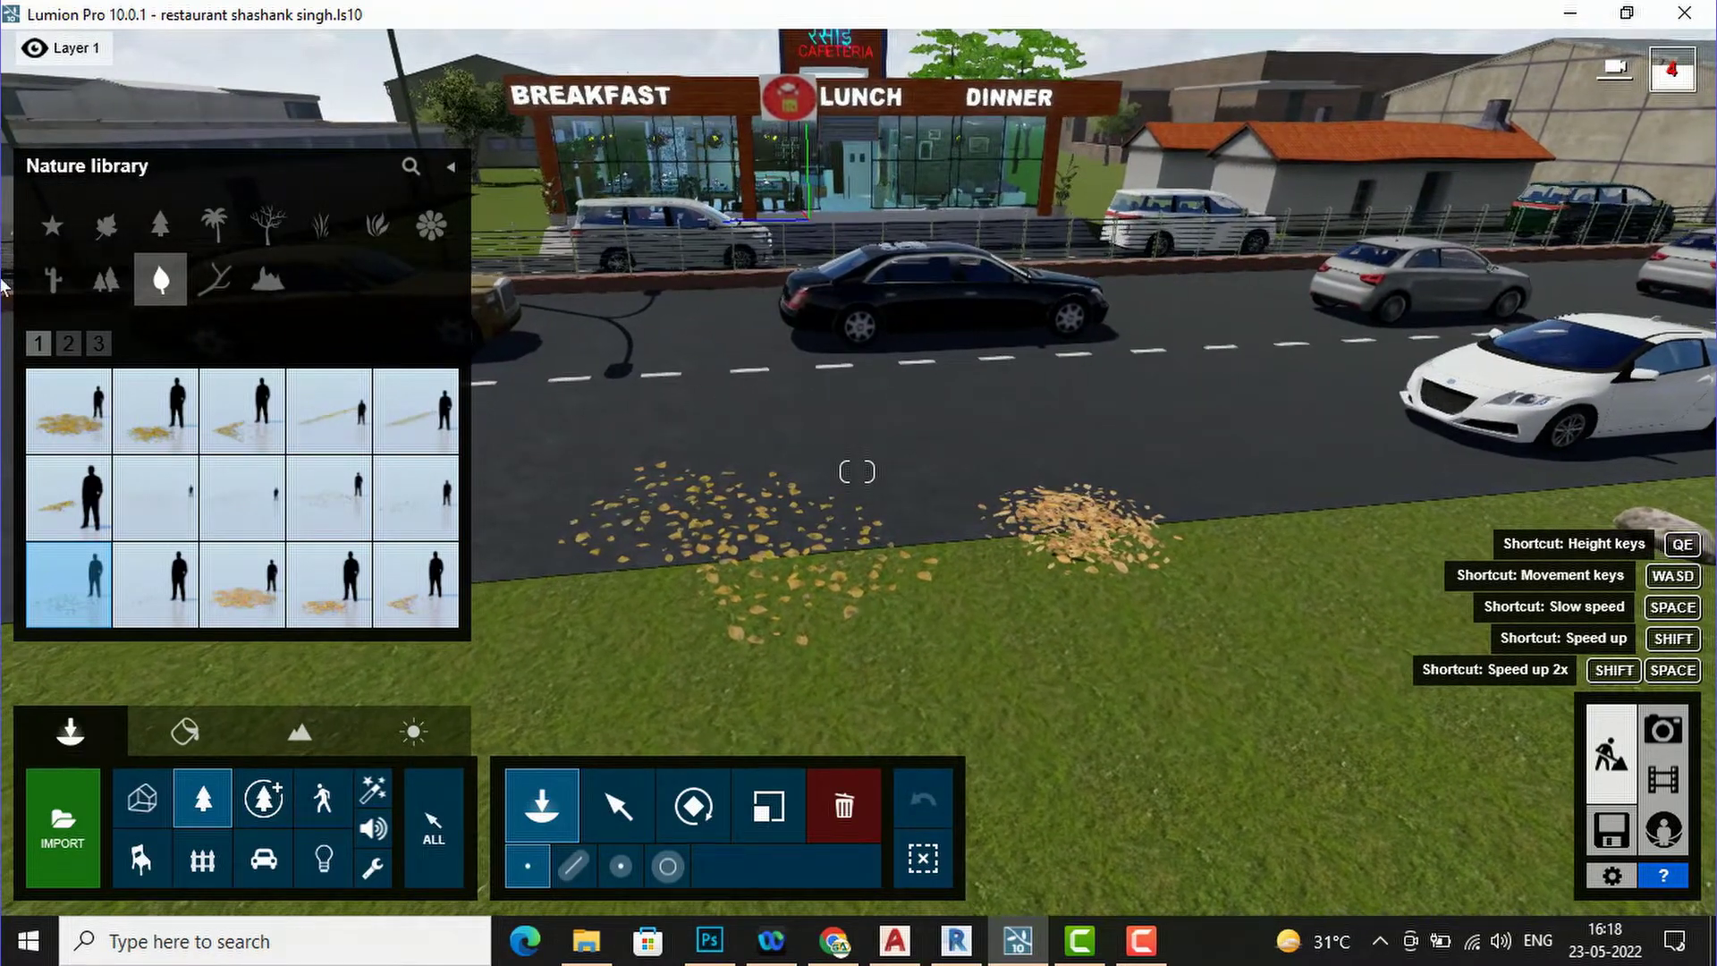
{"action": "left_click", "coordinate": [214, 284]}
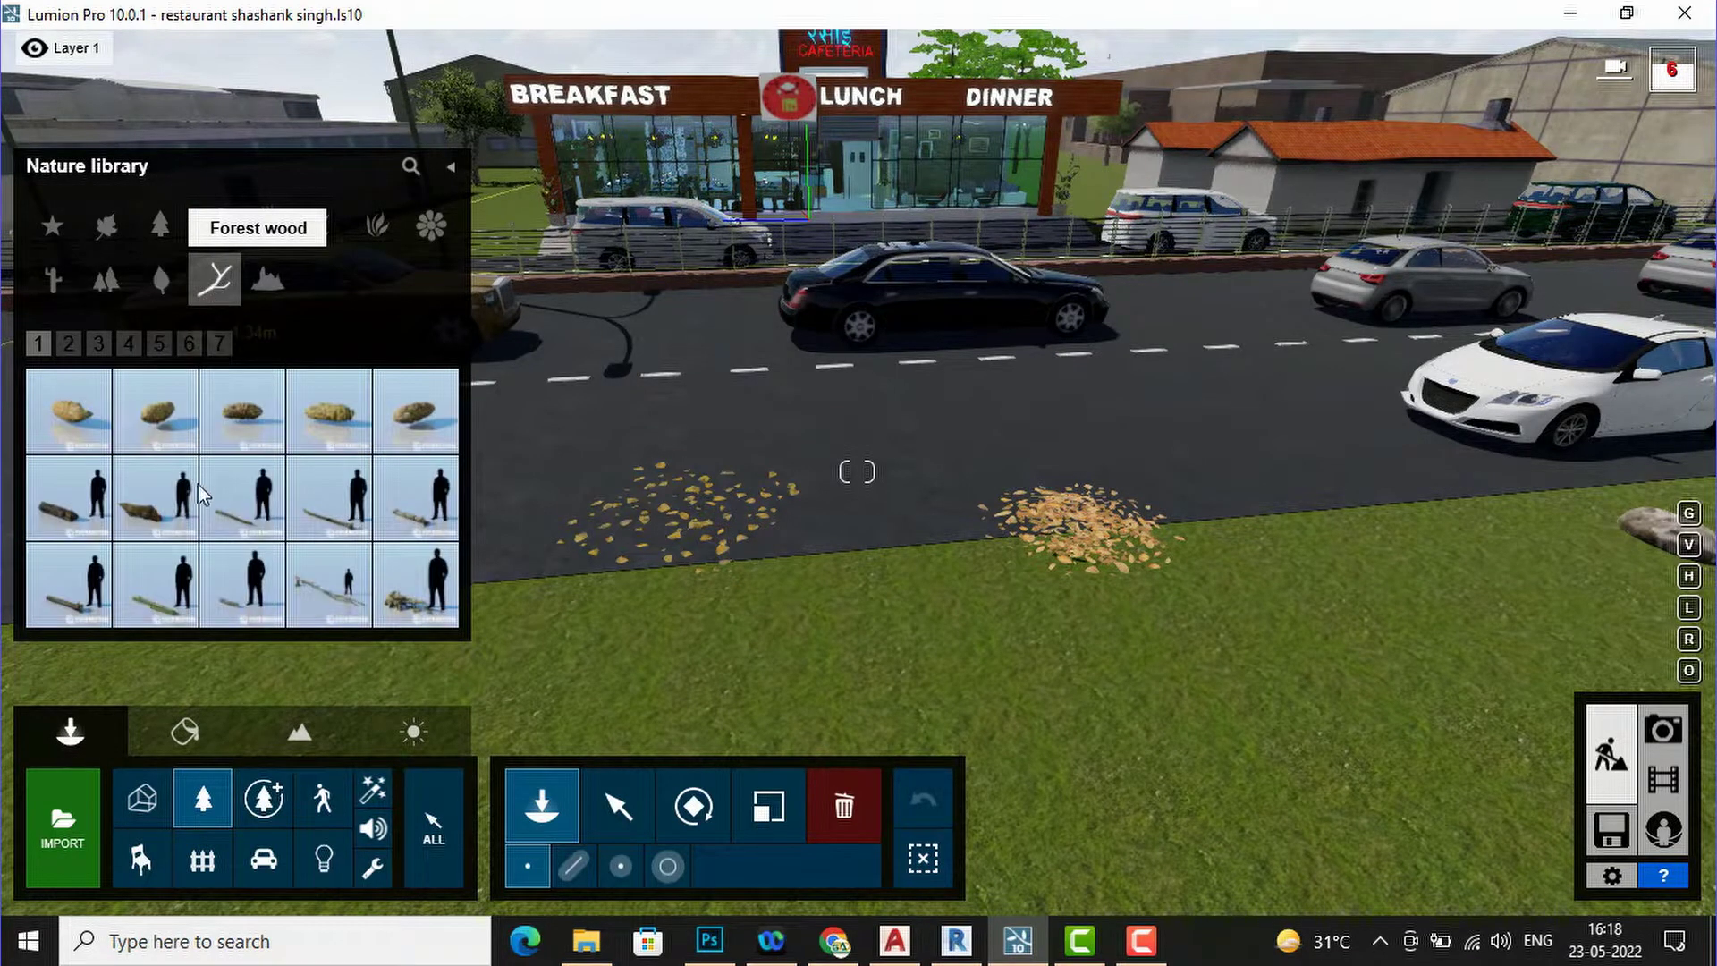
{"action": "left_click", "coordinate": [270, 275]}
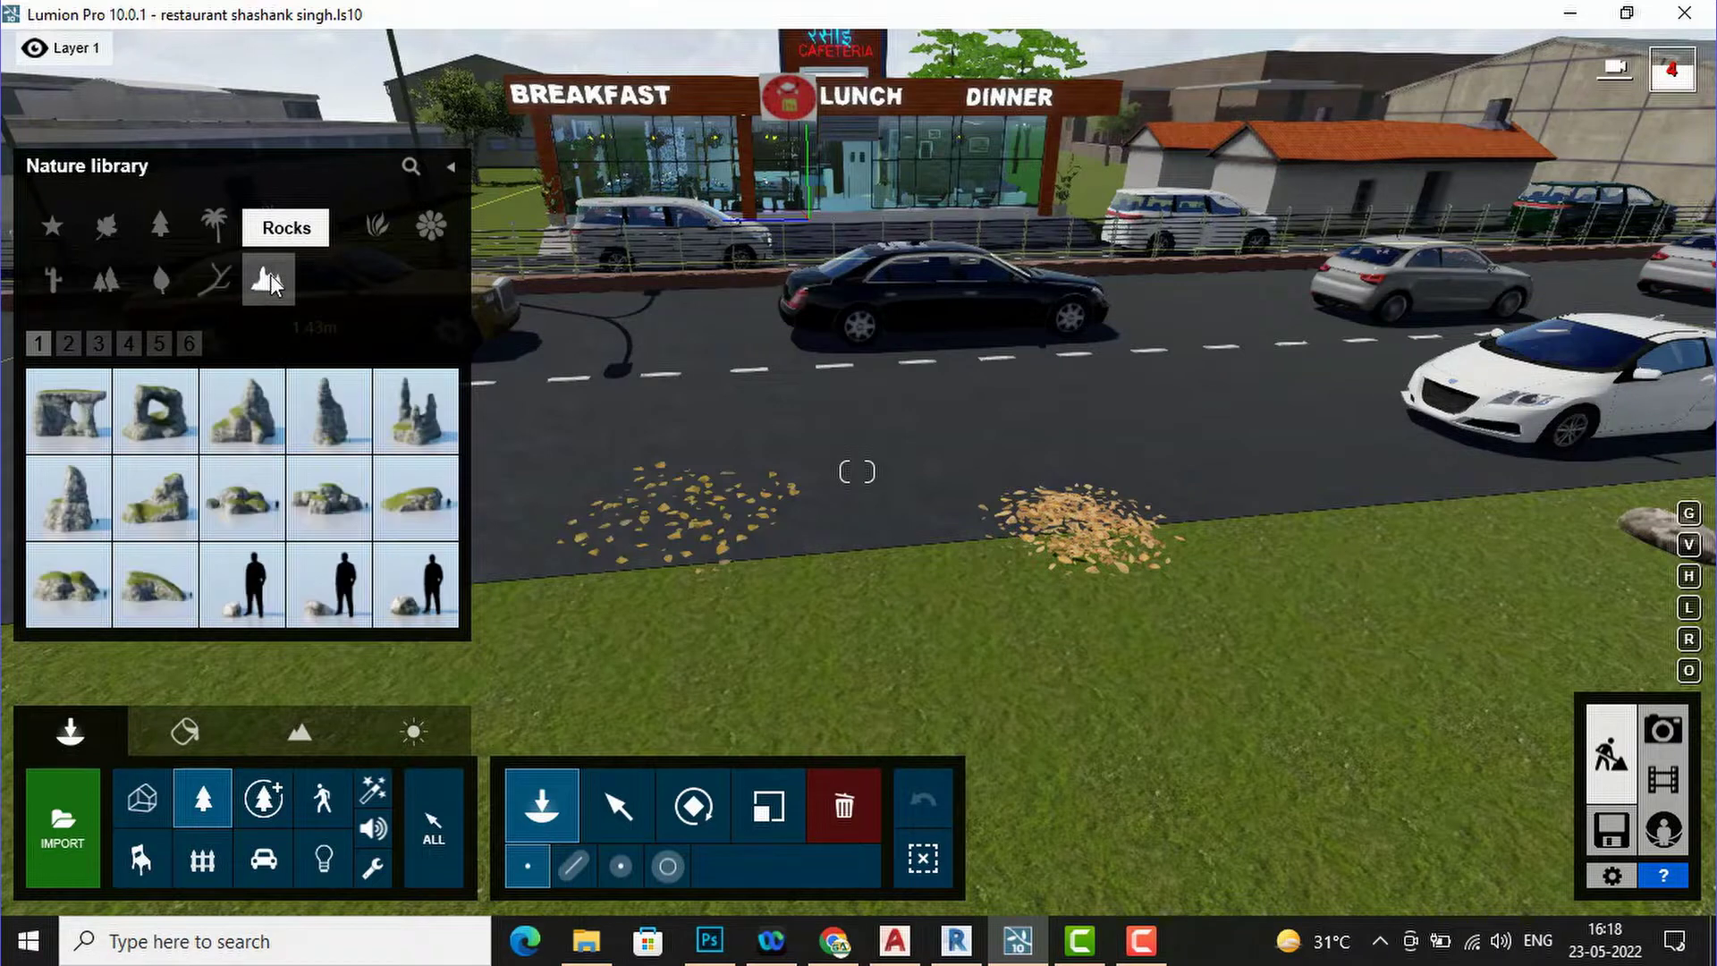
{"action": "left_click", "coordinate": [320, 612]}
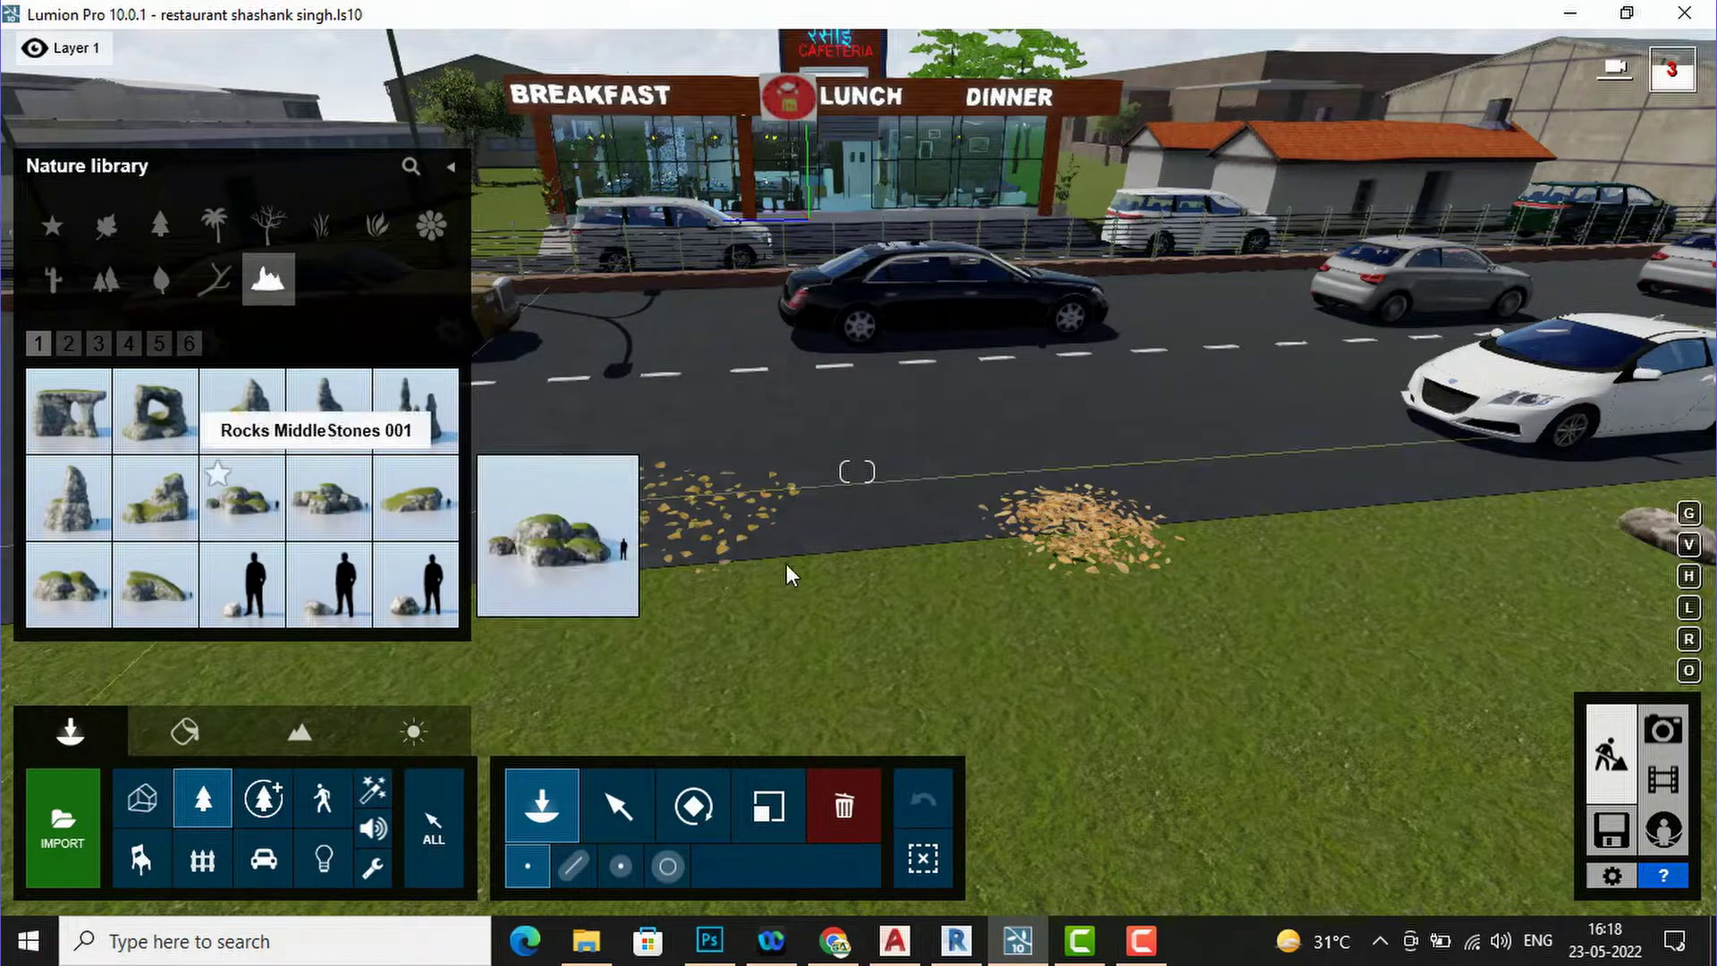
{"action": "left_click", "coordinate": [841, 577]}
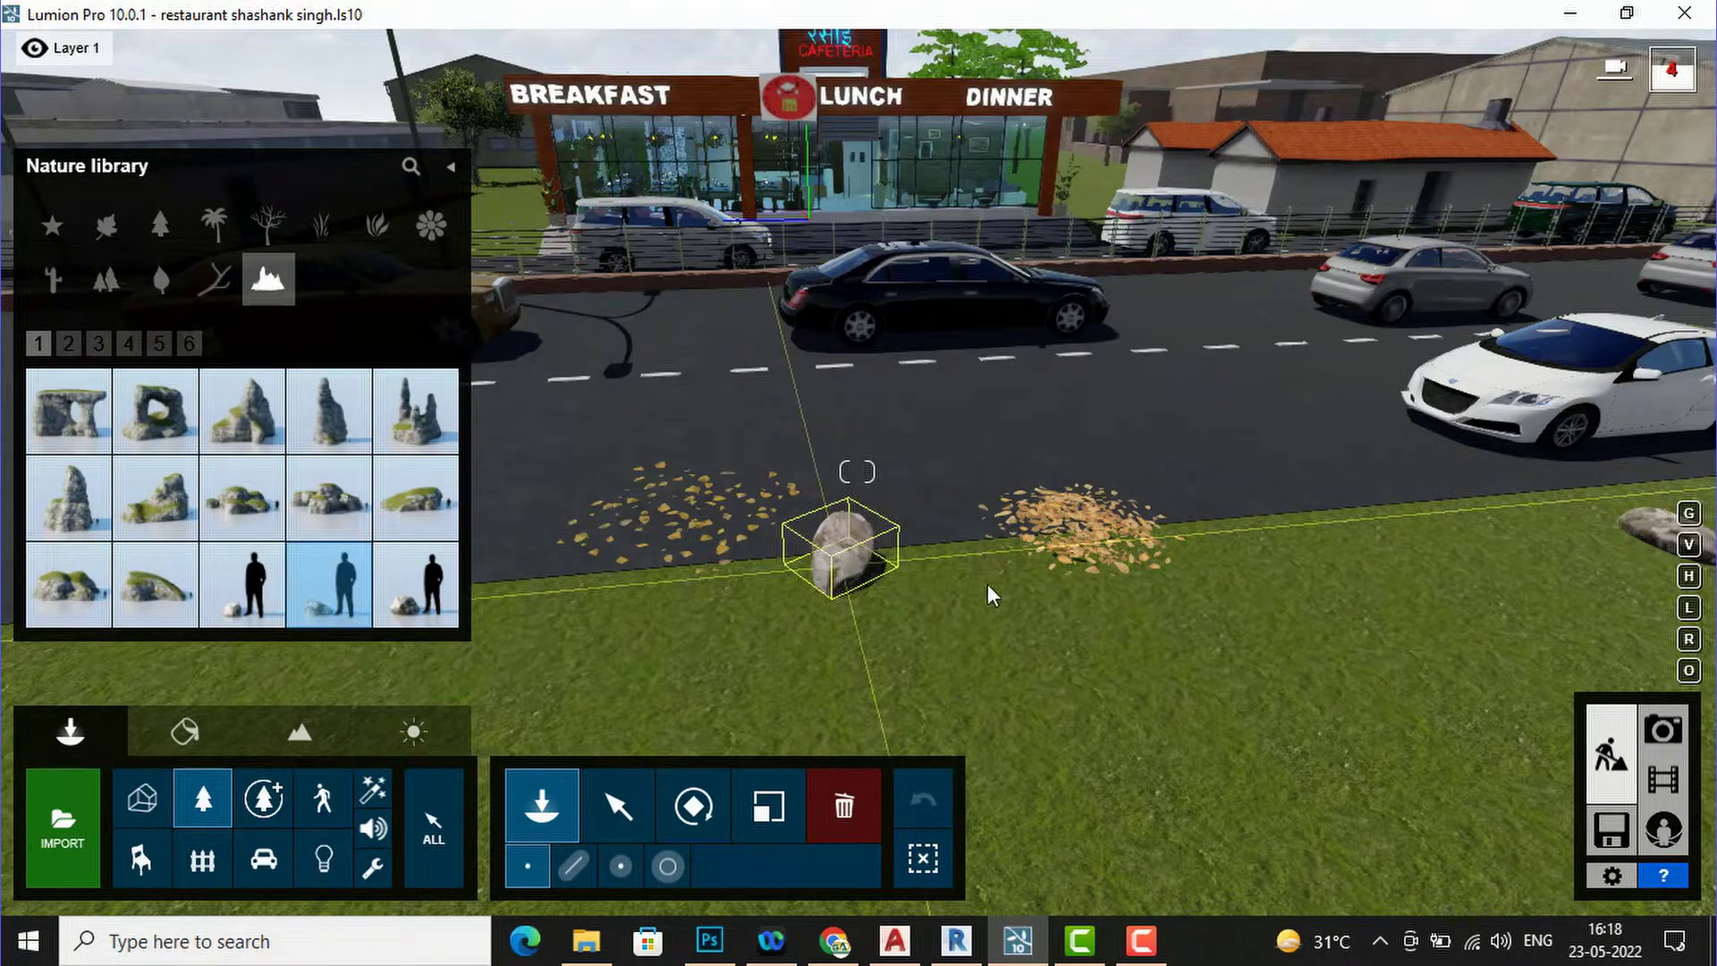
{"action": "left_click", "coordinate": [1216, 597]}
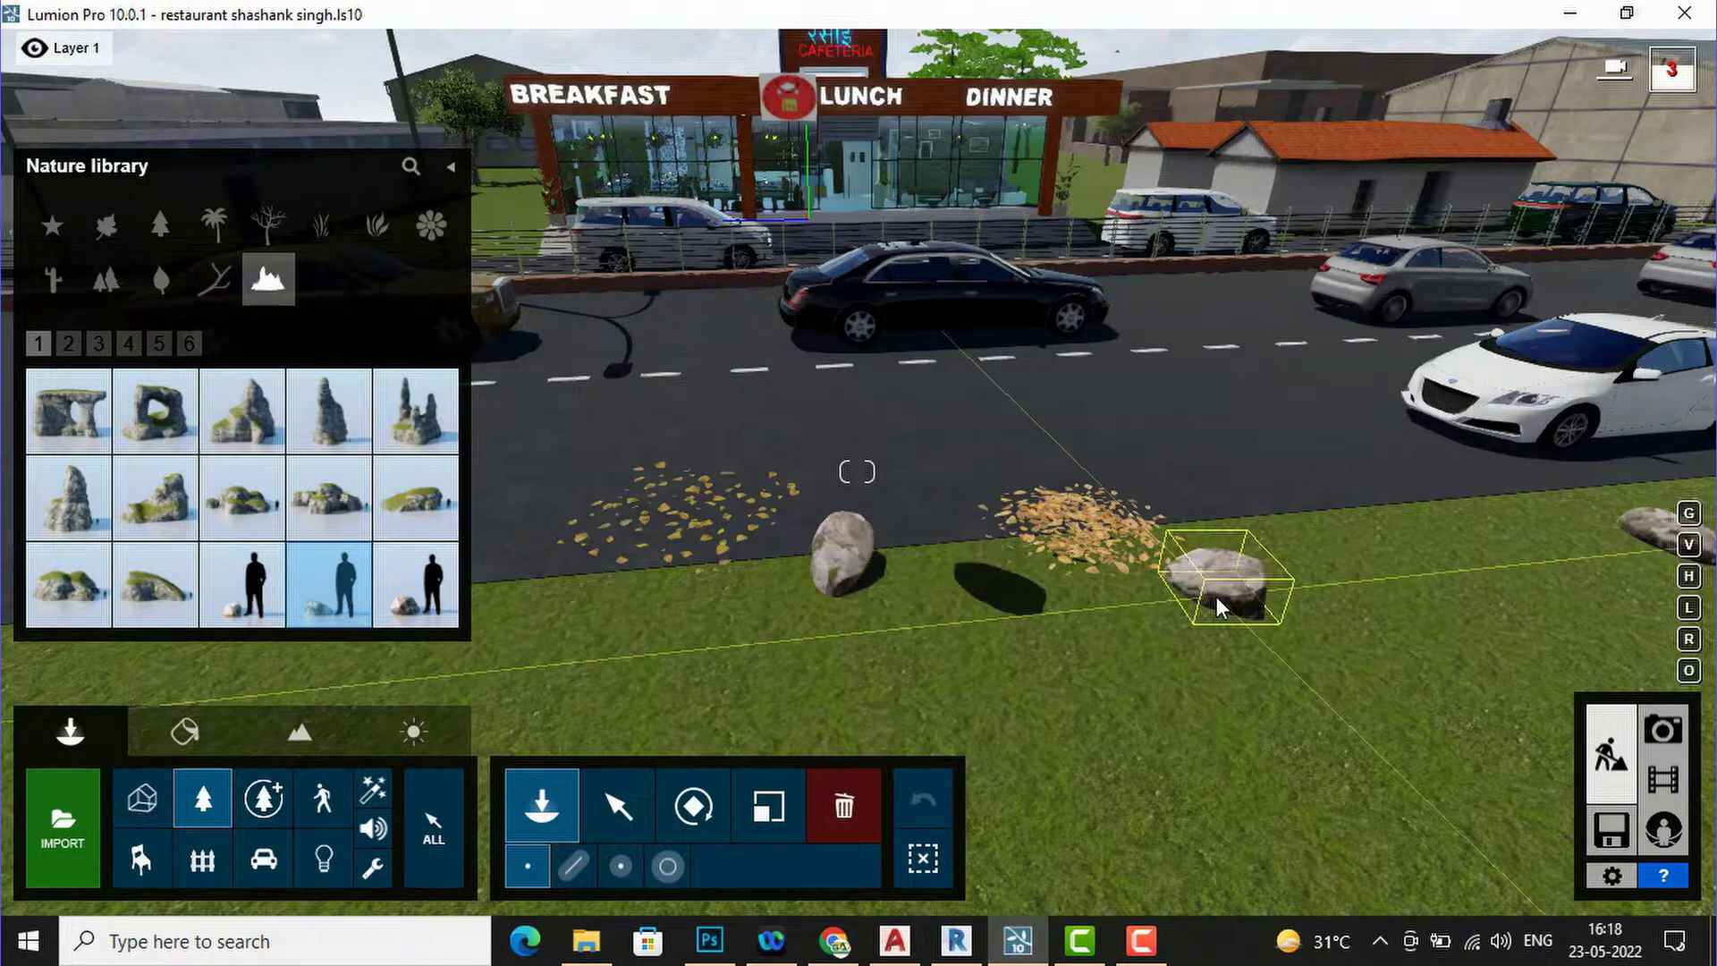
{"action": "key", "text": "Escape"}
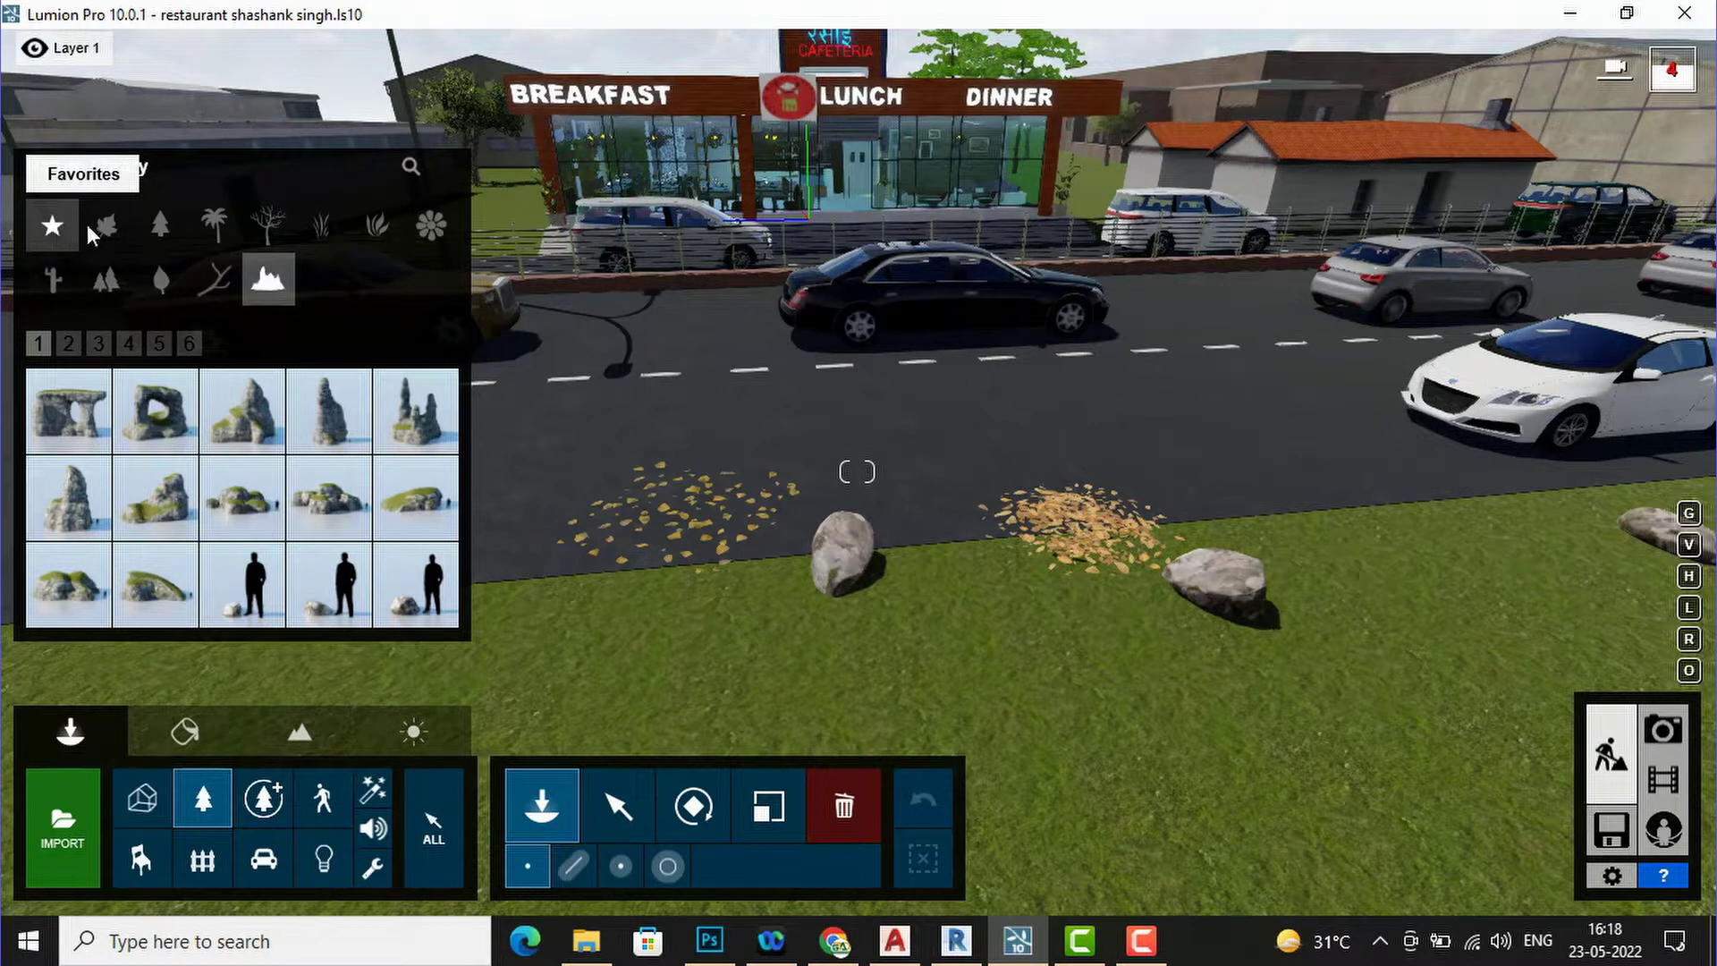
- Look through the conifers and the saved favorites in the nature library
{"action": "left_click", "coordinate": [168, 231]}
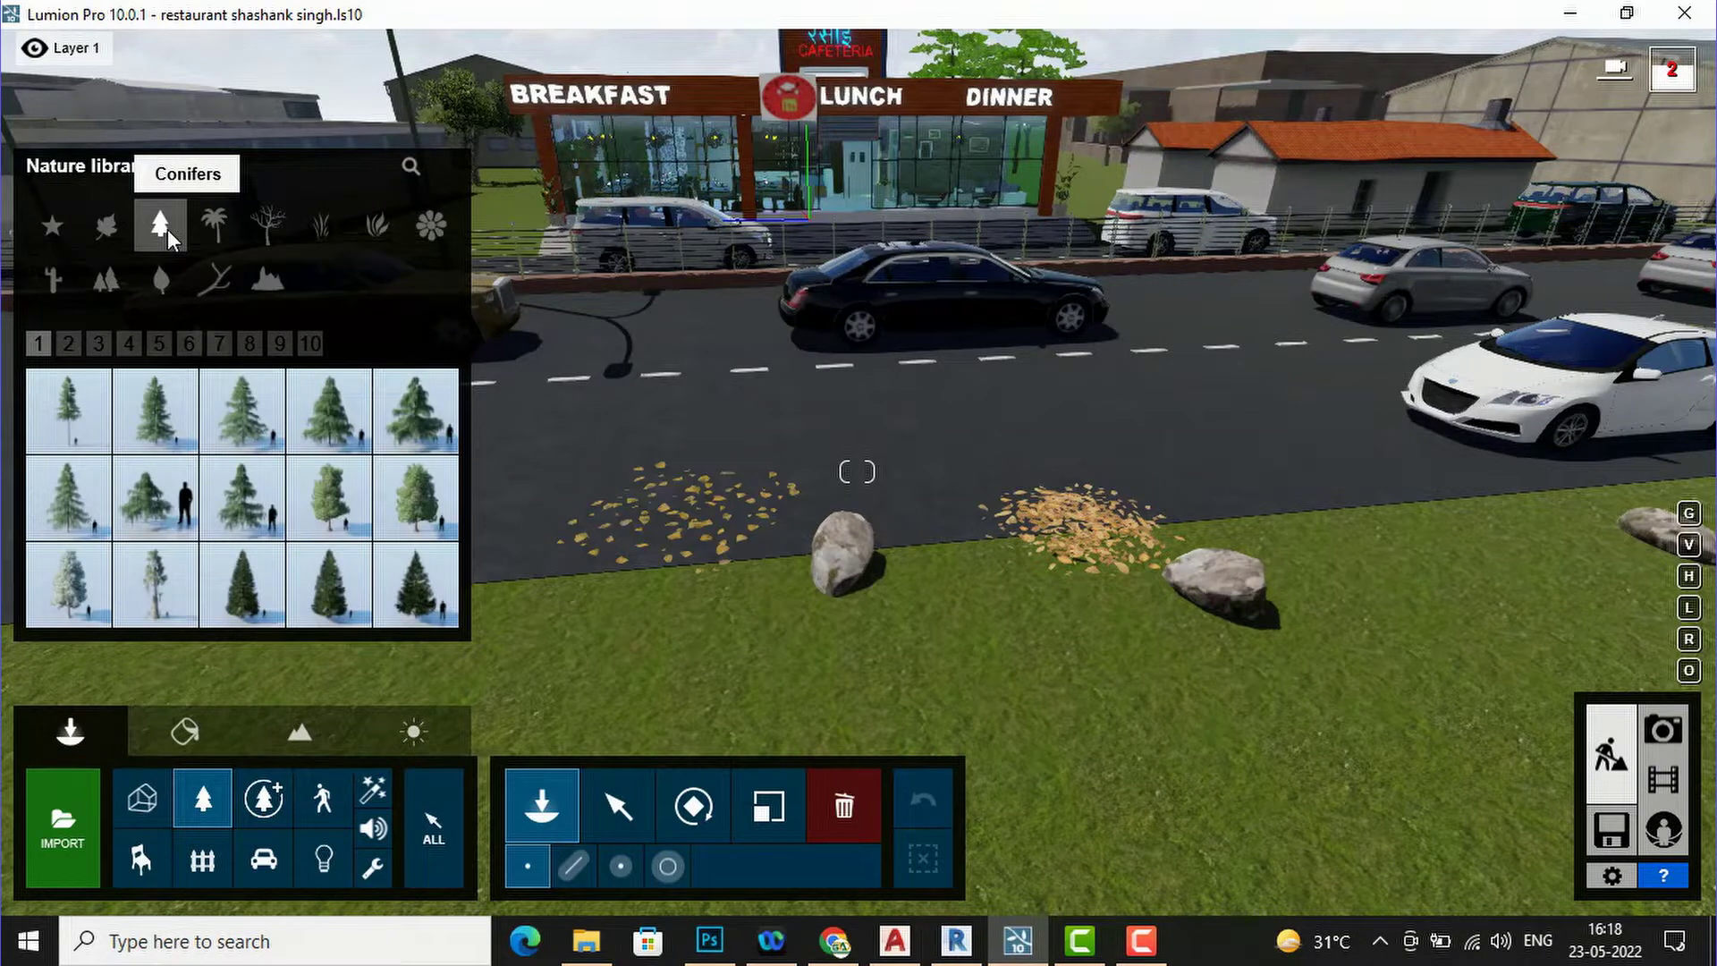
{"action": "mouse_move", "coordinate": [157, 400]}
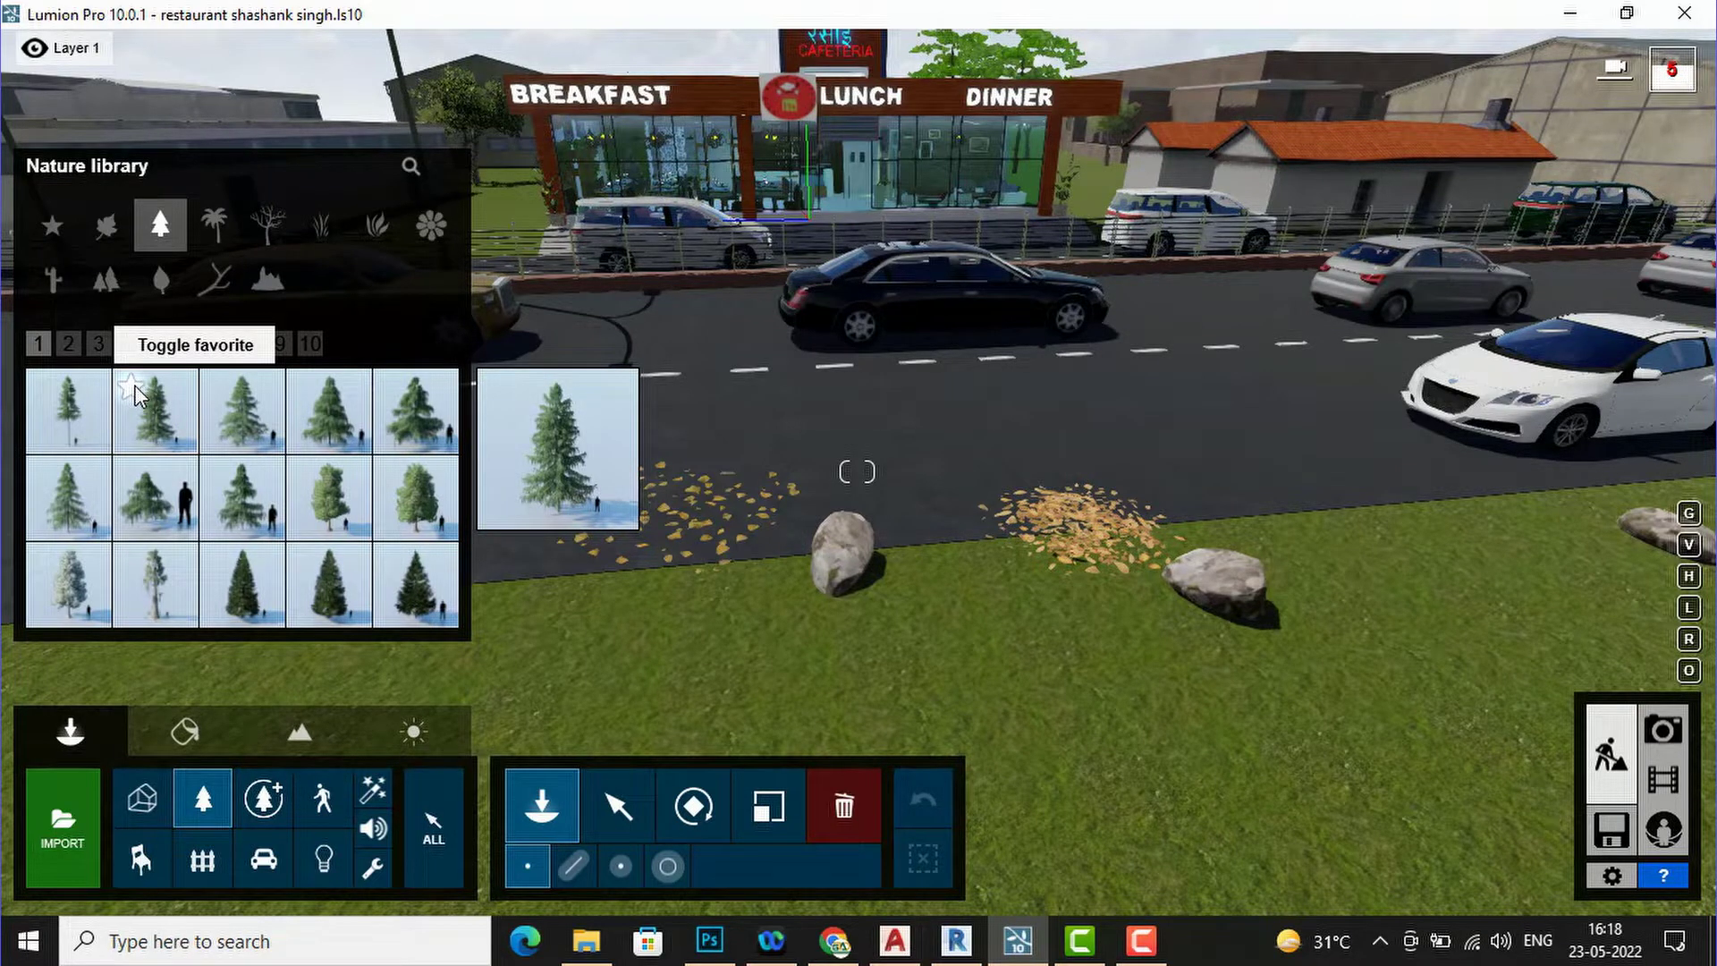
{"action": "left_click", "coordinate": [56, 222]}
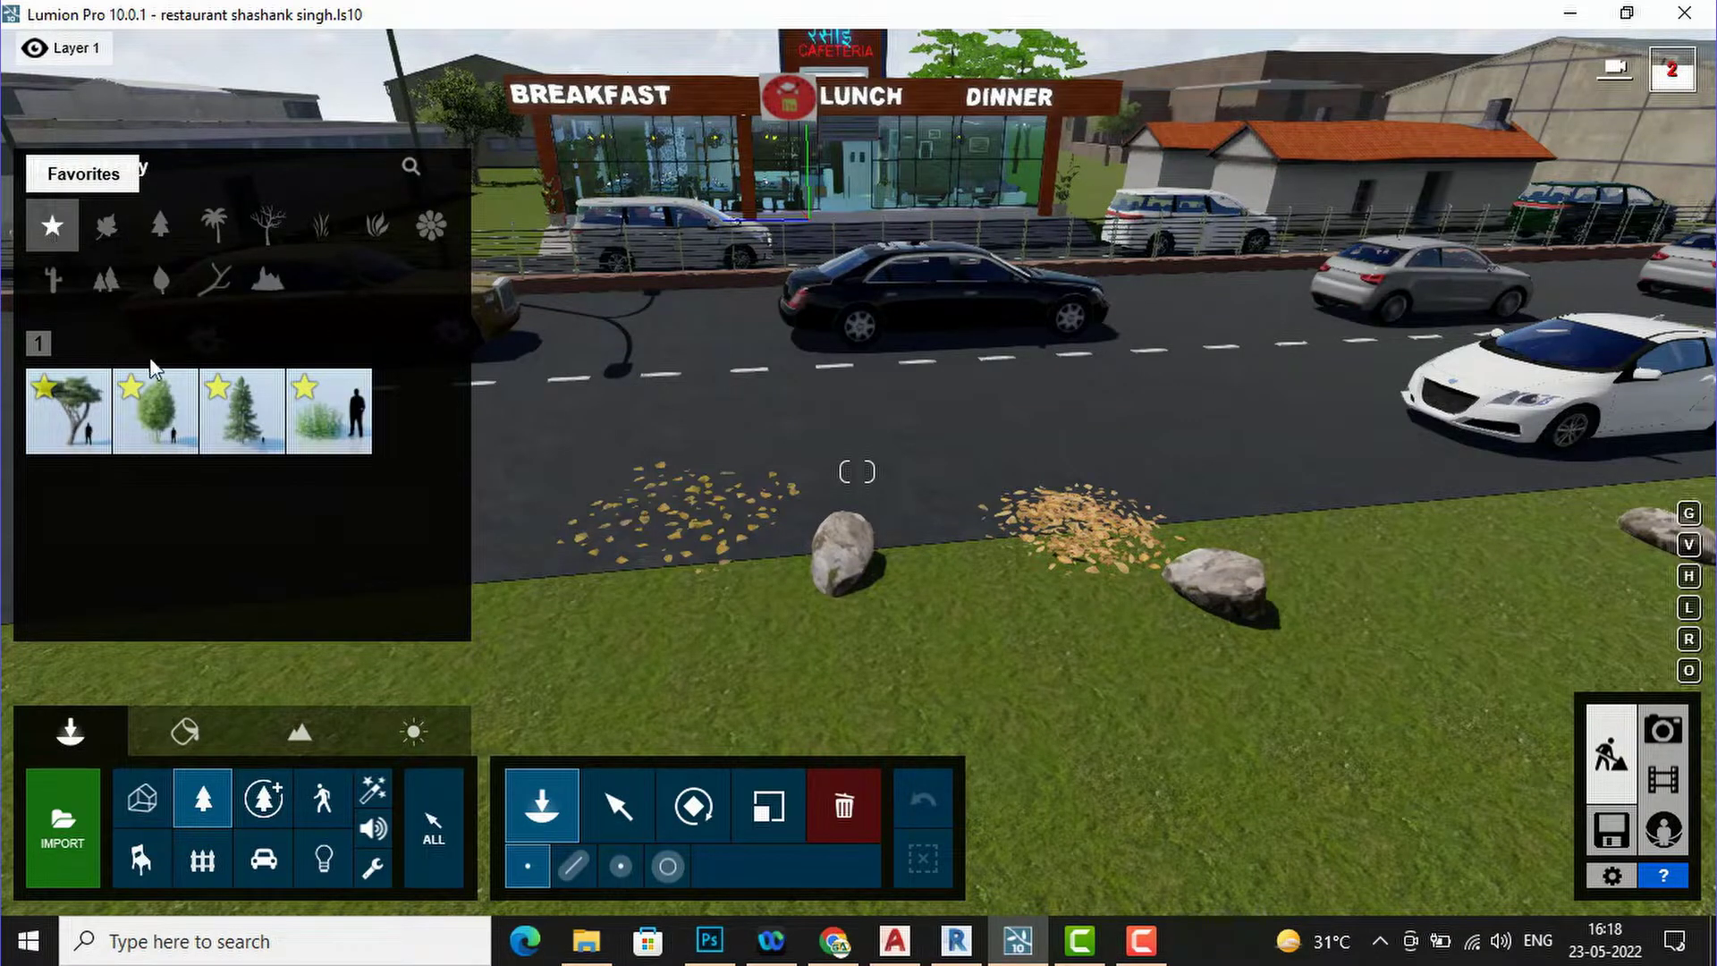
{"action": "left_click", "coordinate": [230, 380]}
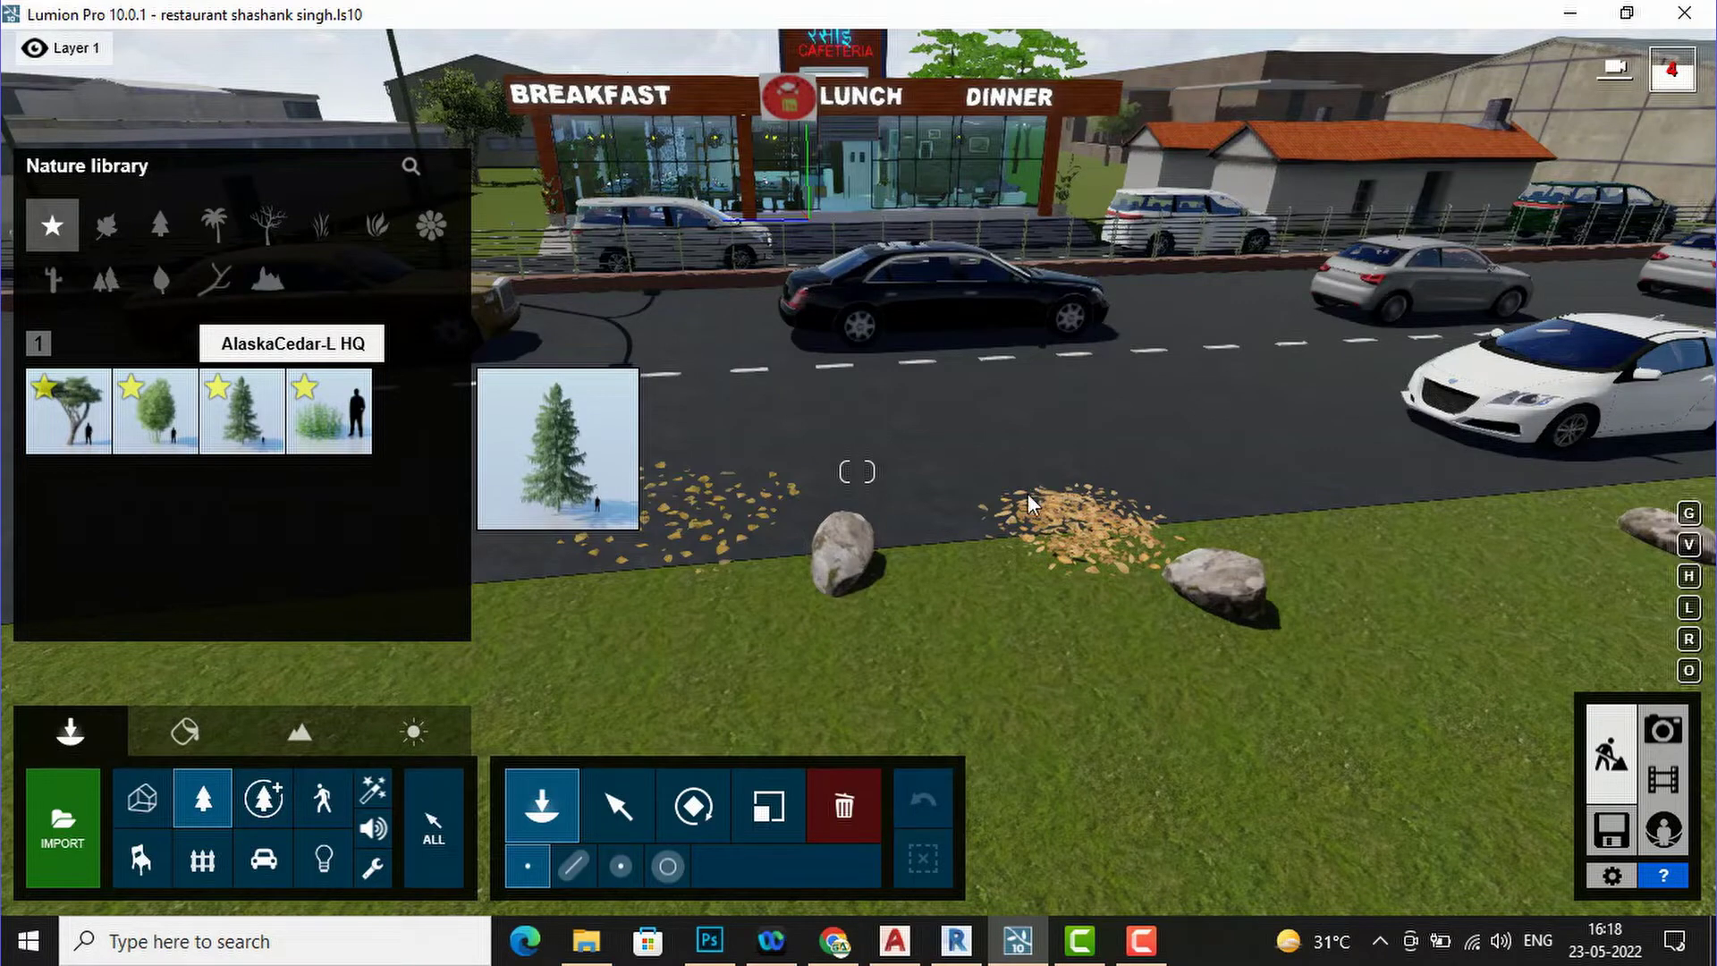
- Place a Man Arab 0002 Walk character on the grass near the small rock and pink flower patch
{"action": "mouse_move", "coordinate": [857, 471]}
{"action": "right_mouse_down"}
{"action": "mouse_move", "coordinate": [964, 554]}
{"action": "mouse_move", "coordinate": [1051, 572]}
{"action": "mouse_move", "coordinate": [856, 471]}
{"action": "right_mouse_up"}
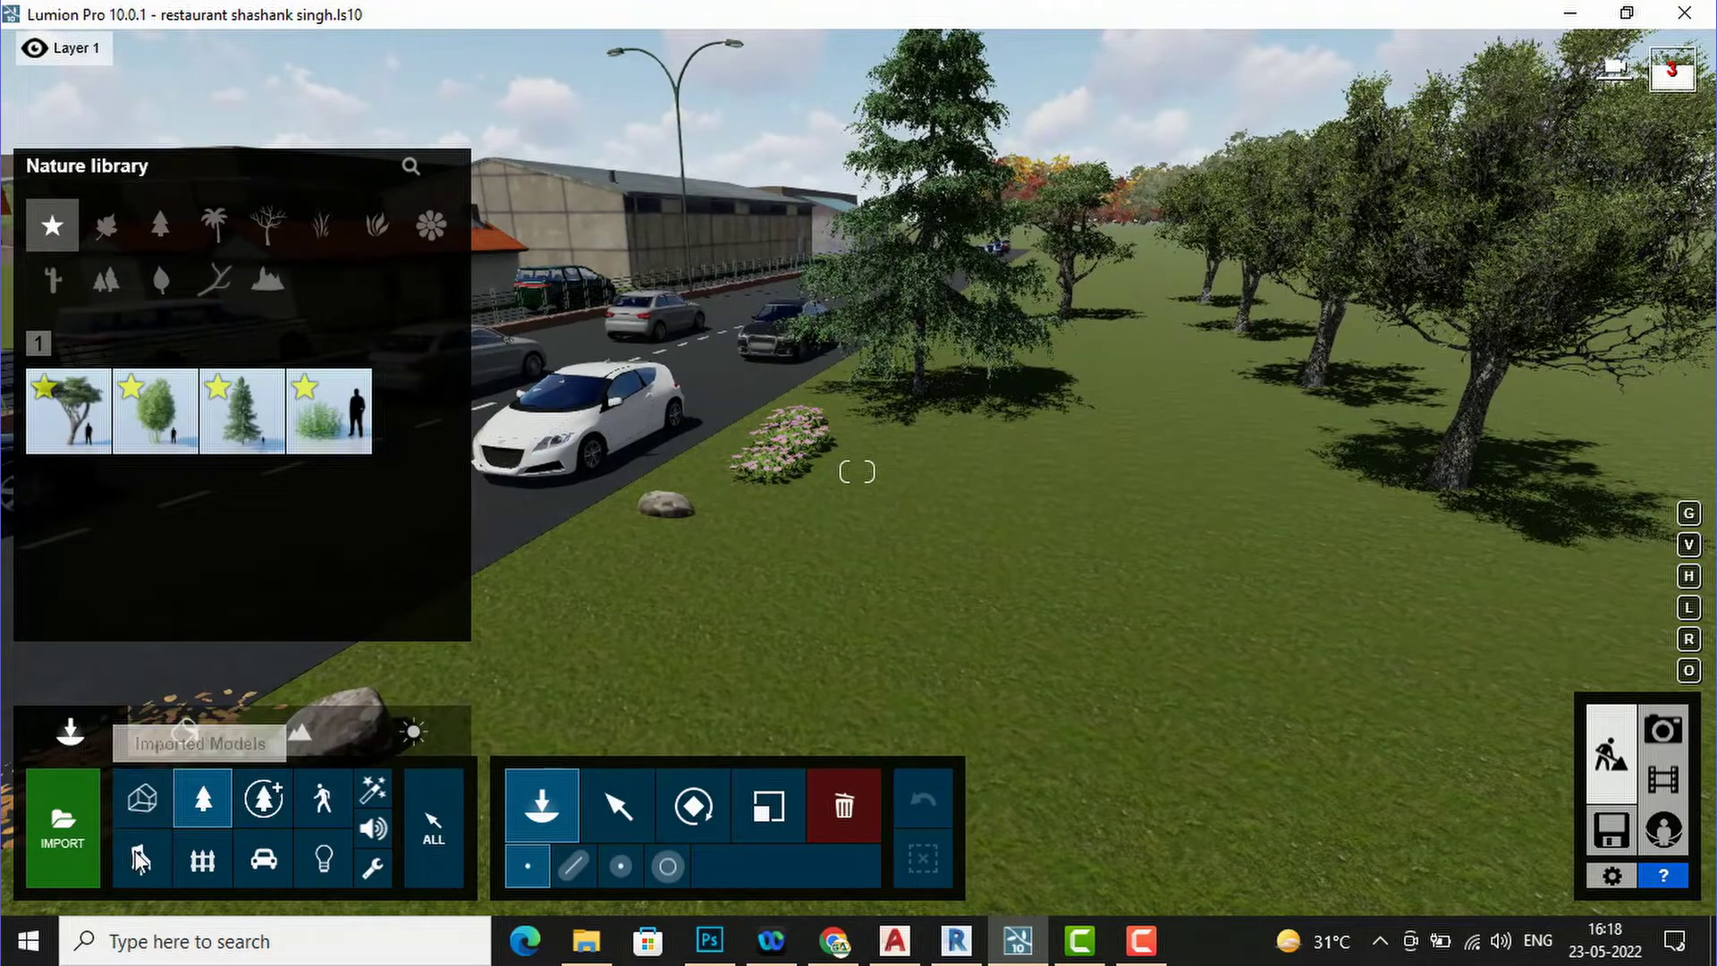
{"action": "left_click", "coordinate": [334, 795]}
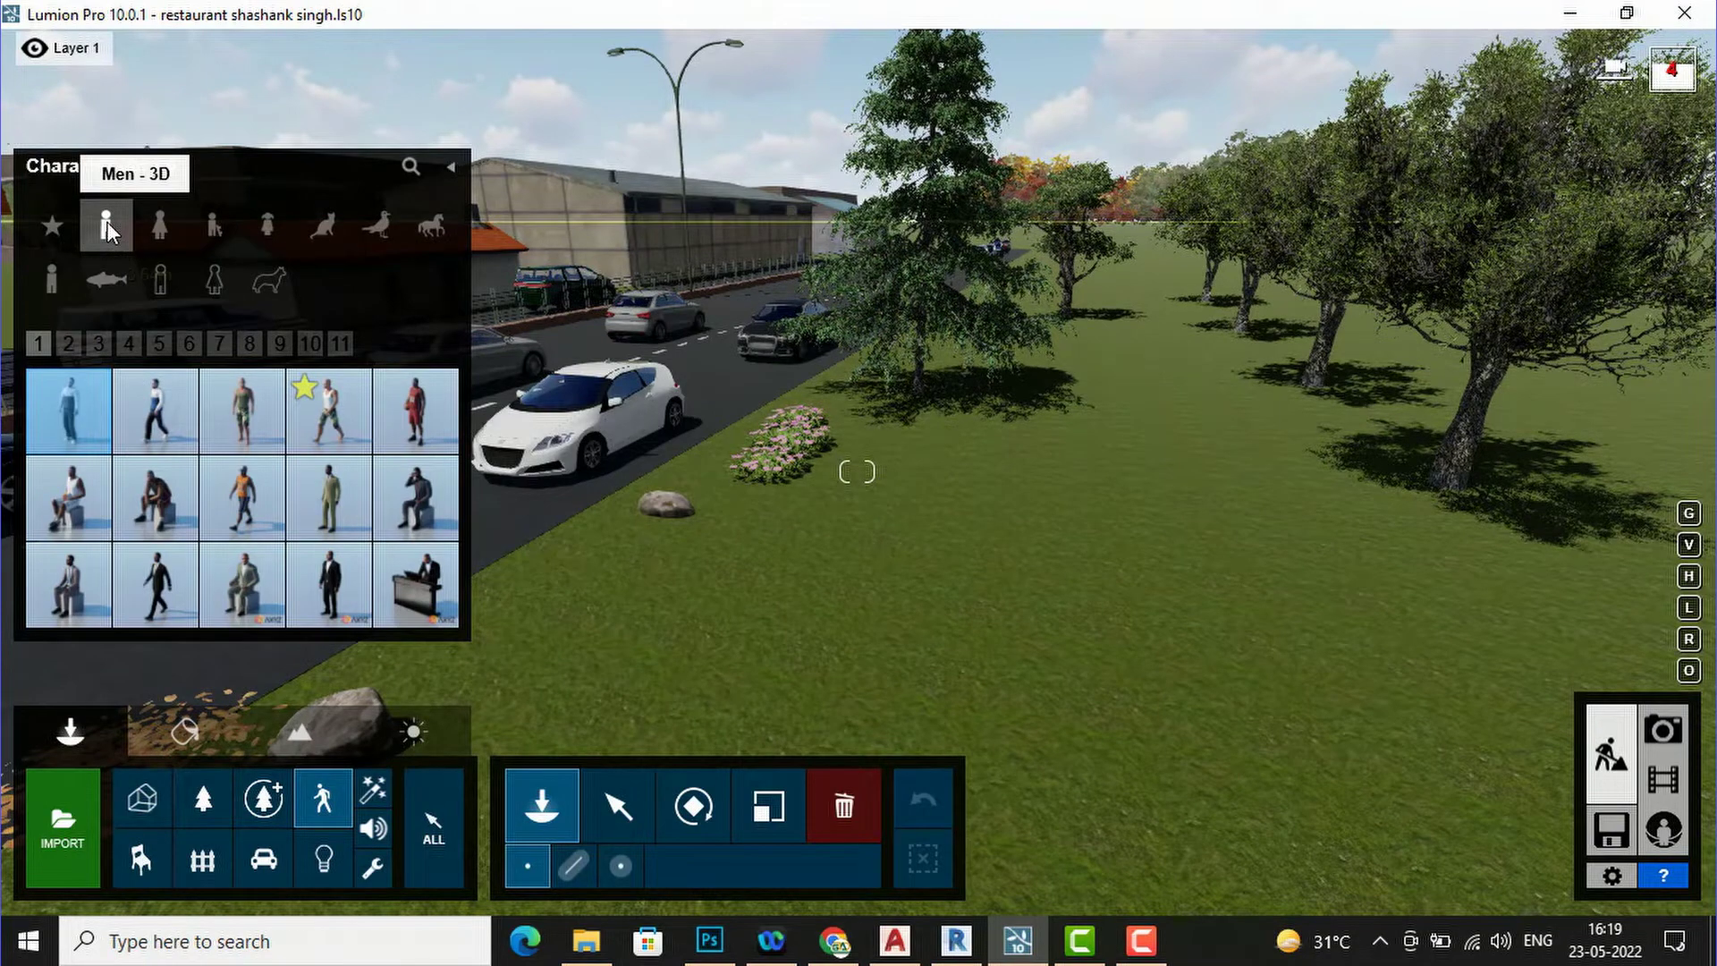
{"action": "left_click", "coordinate": [96, 345]}
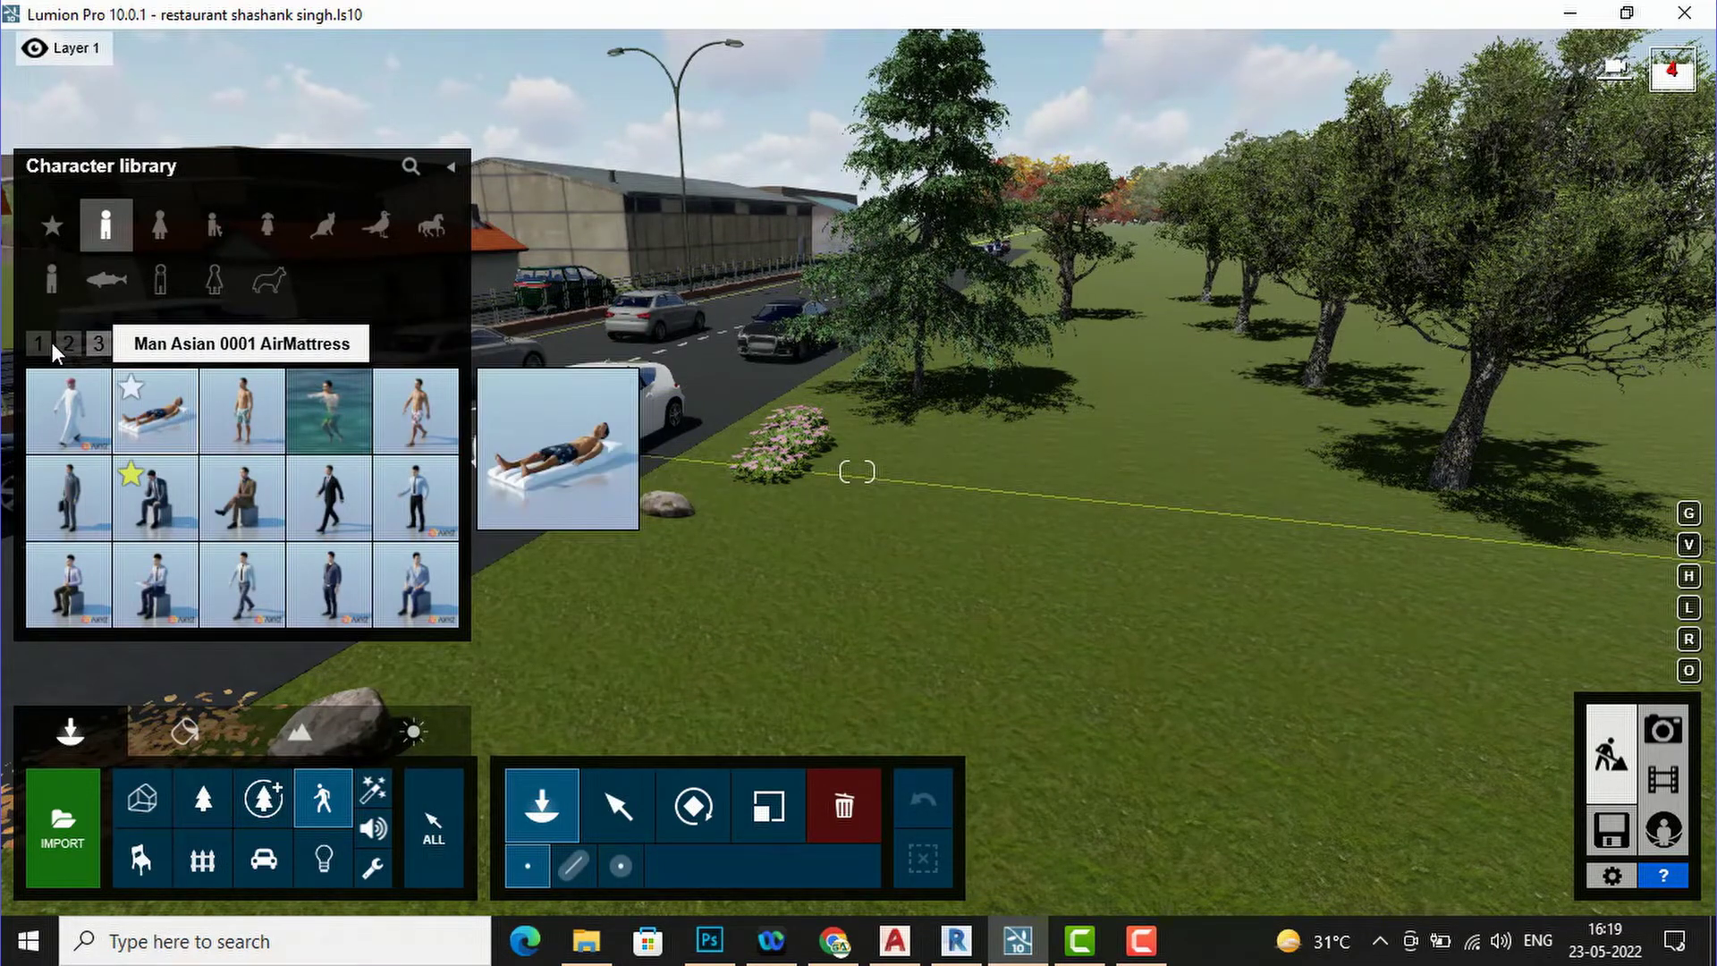
{"action": "mouse_move", "coordinate": [47, 341]}
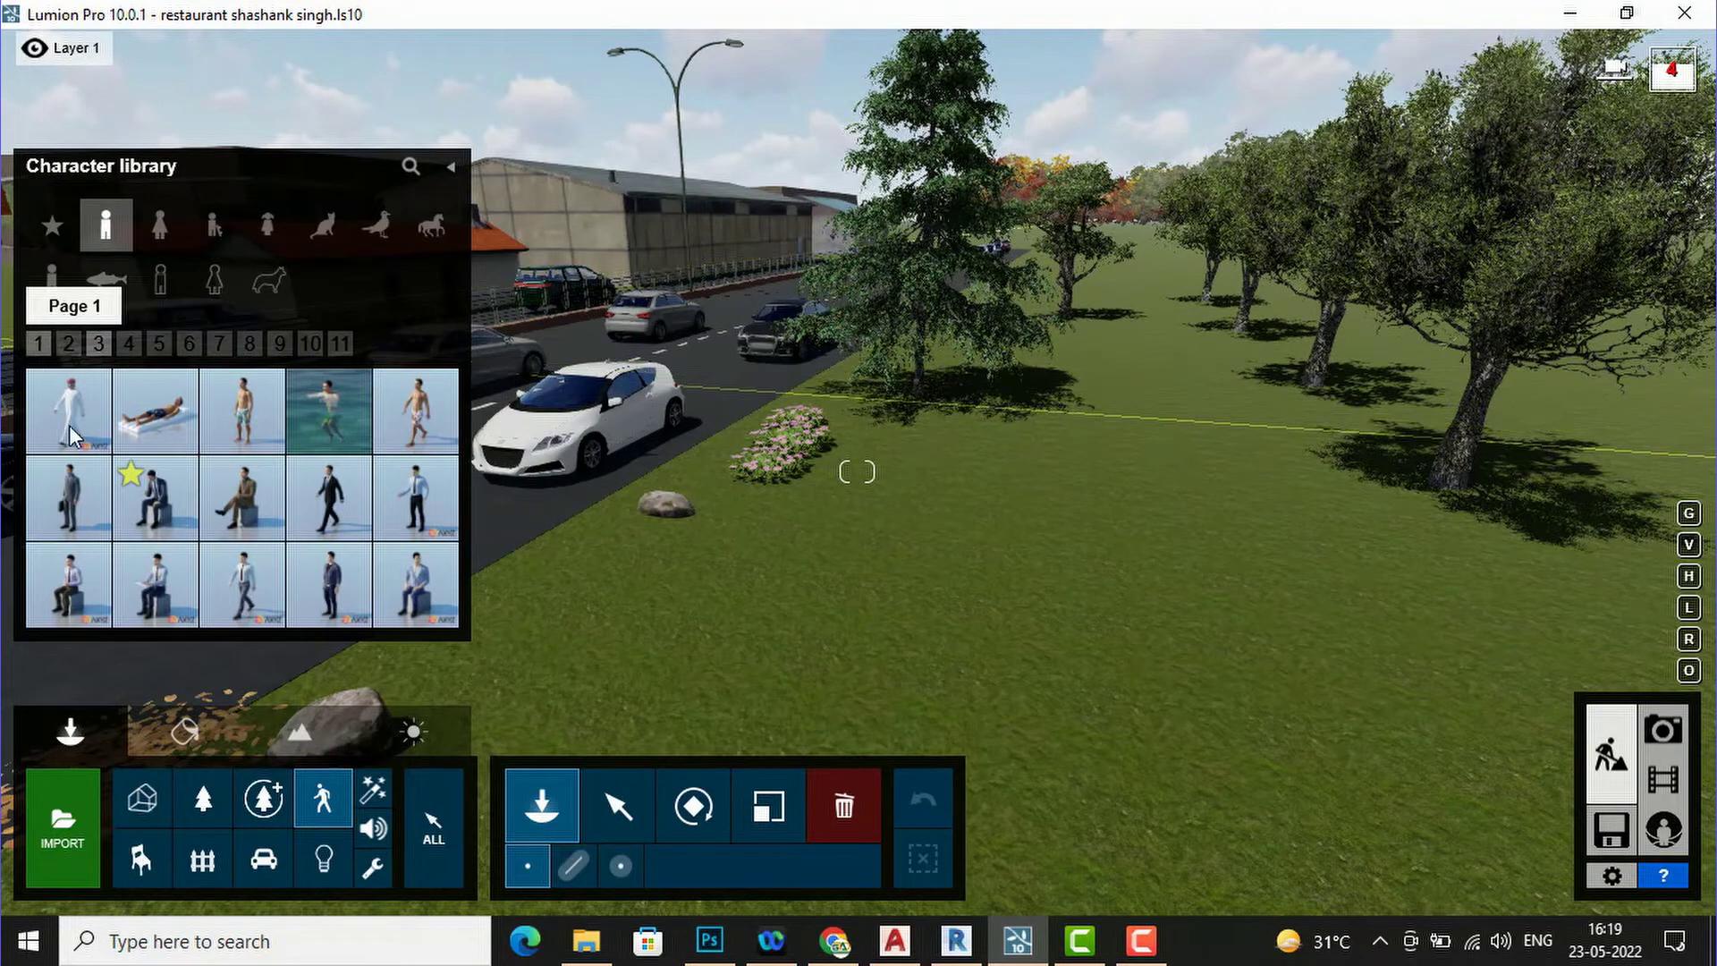
{"action": "mouse_move", "coordinate": [71, 436]}
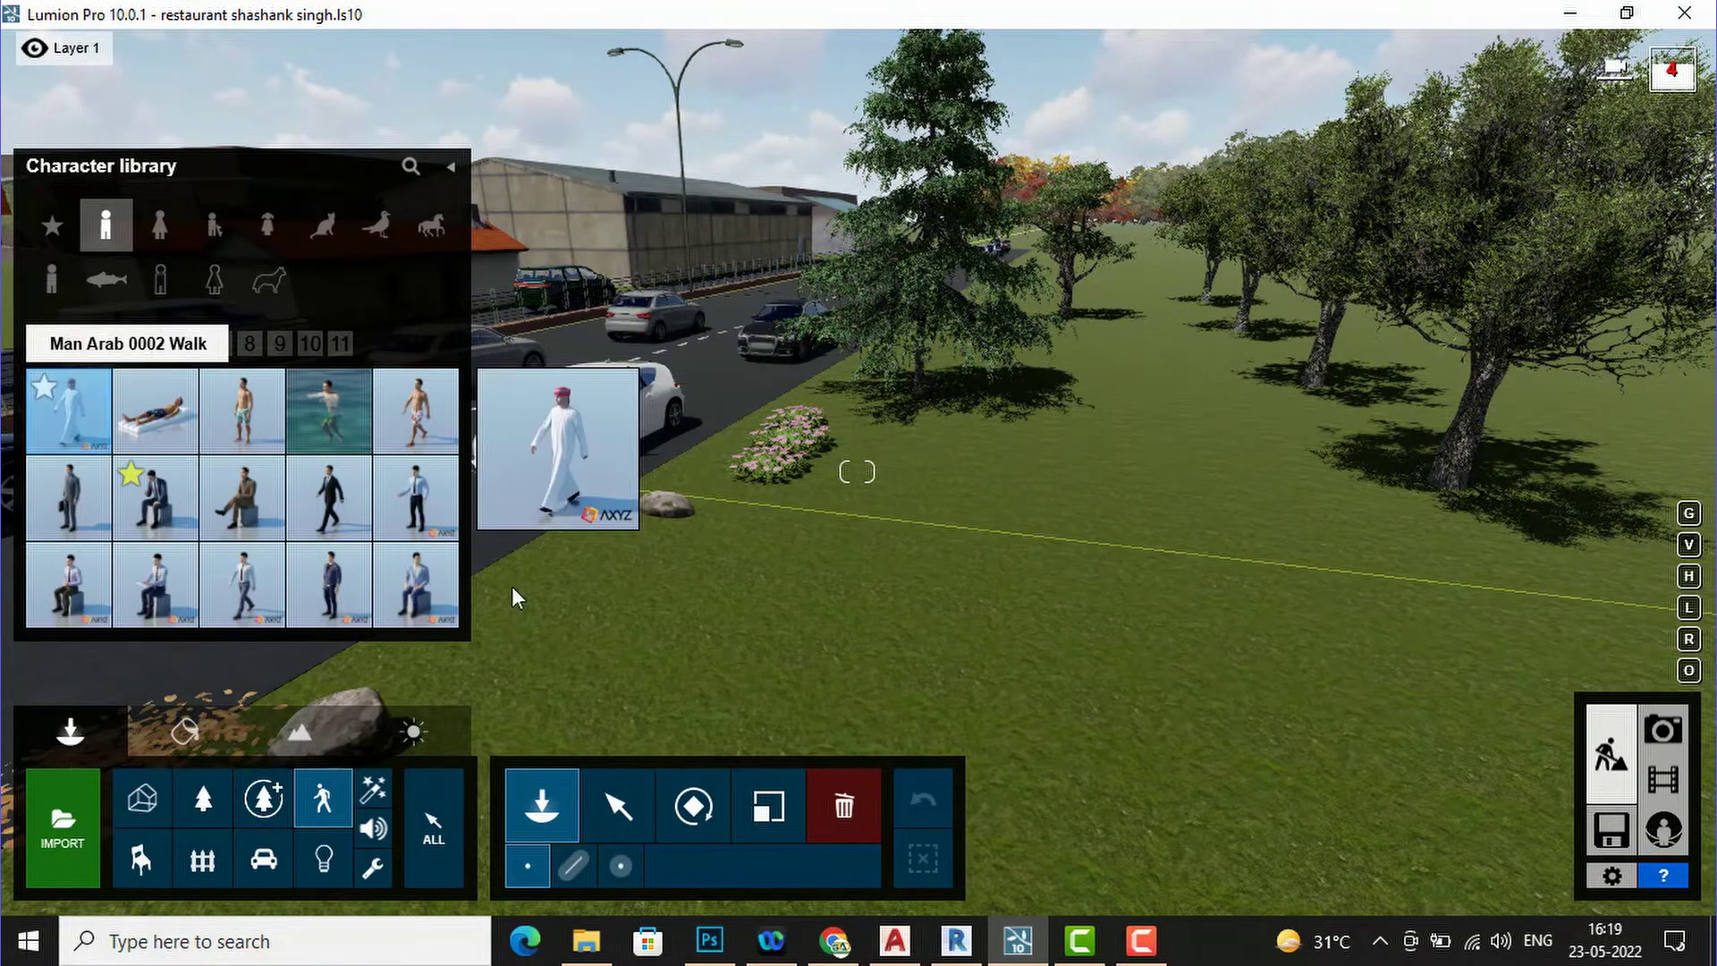
{"action": "left_click", "coordinate": [734, 601]}
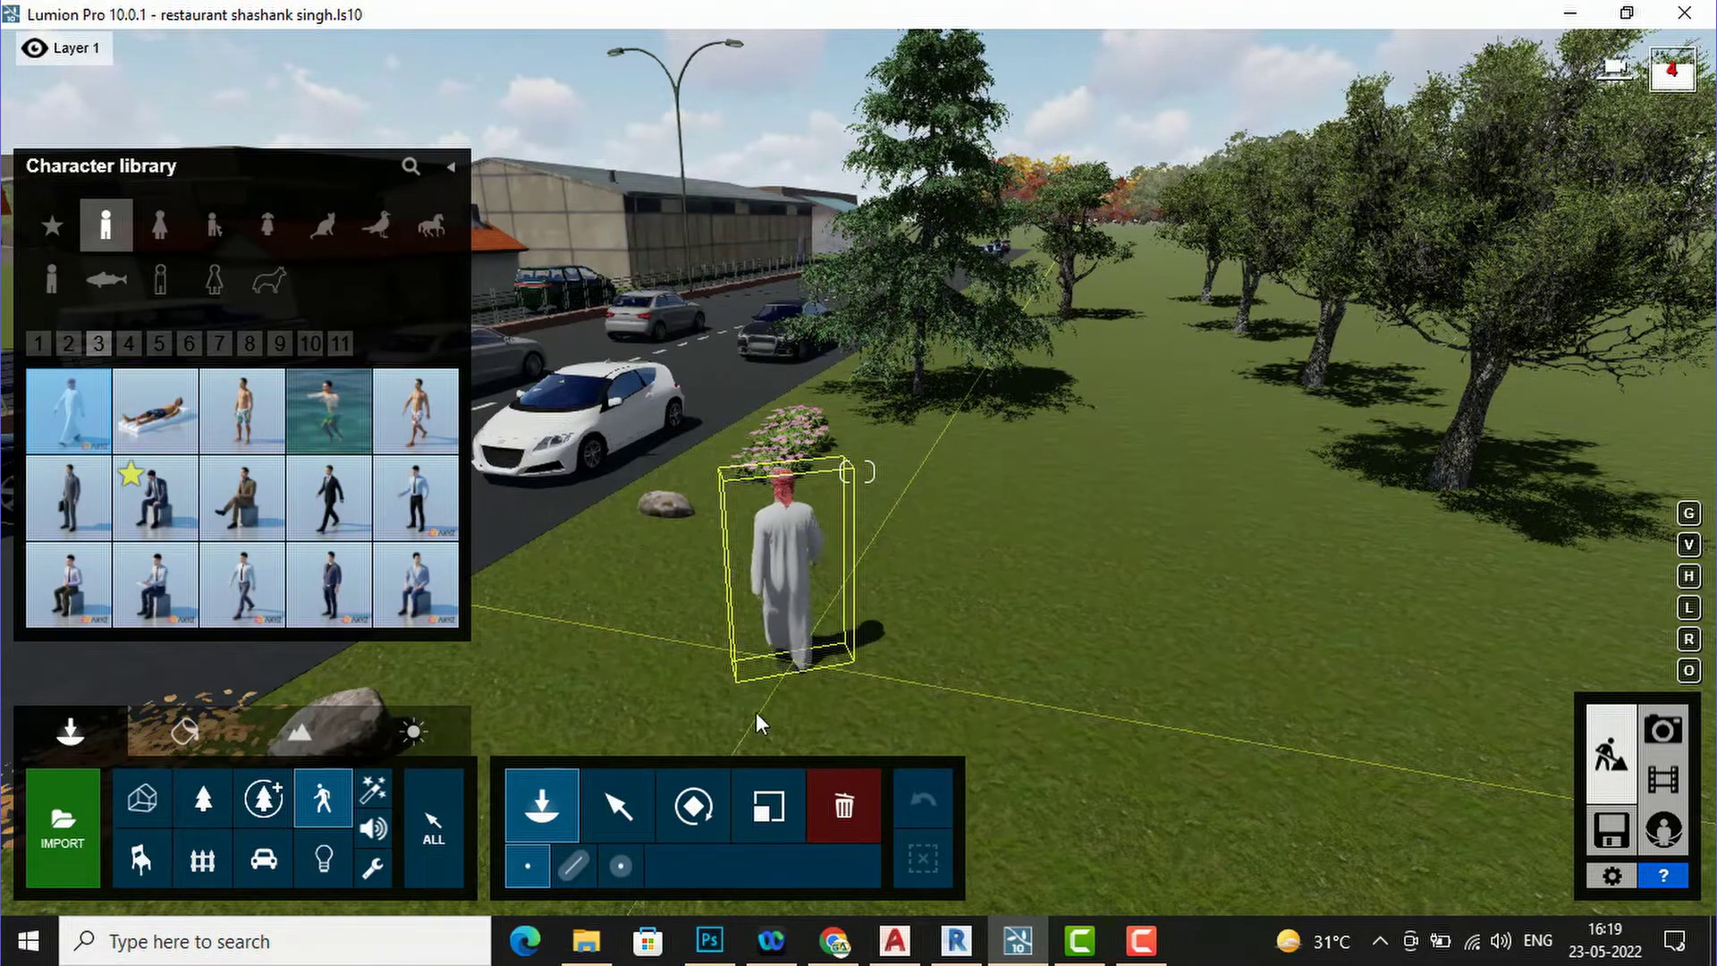
{"action": "left_click", "coordinate": [707, 809]}
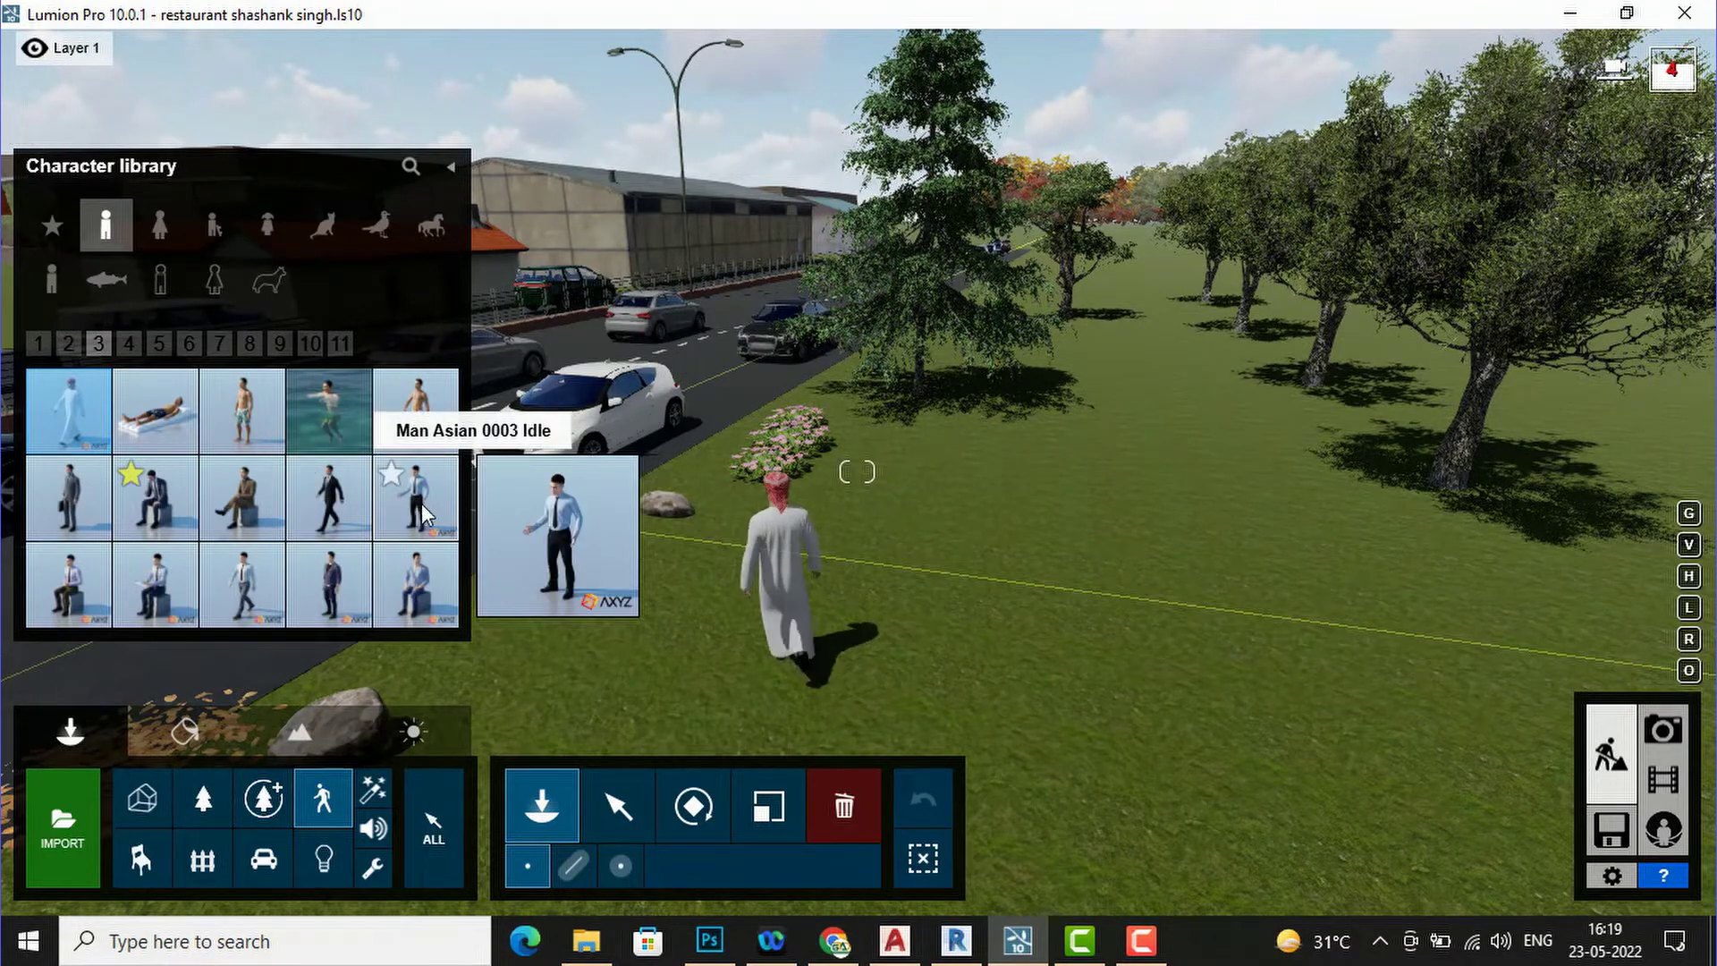
- Place two Man African 0001 Walk characters next to each other on the grass near the row of broadleaf trees
{"action": "left_click", "coordinate": [40, 344]}
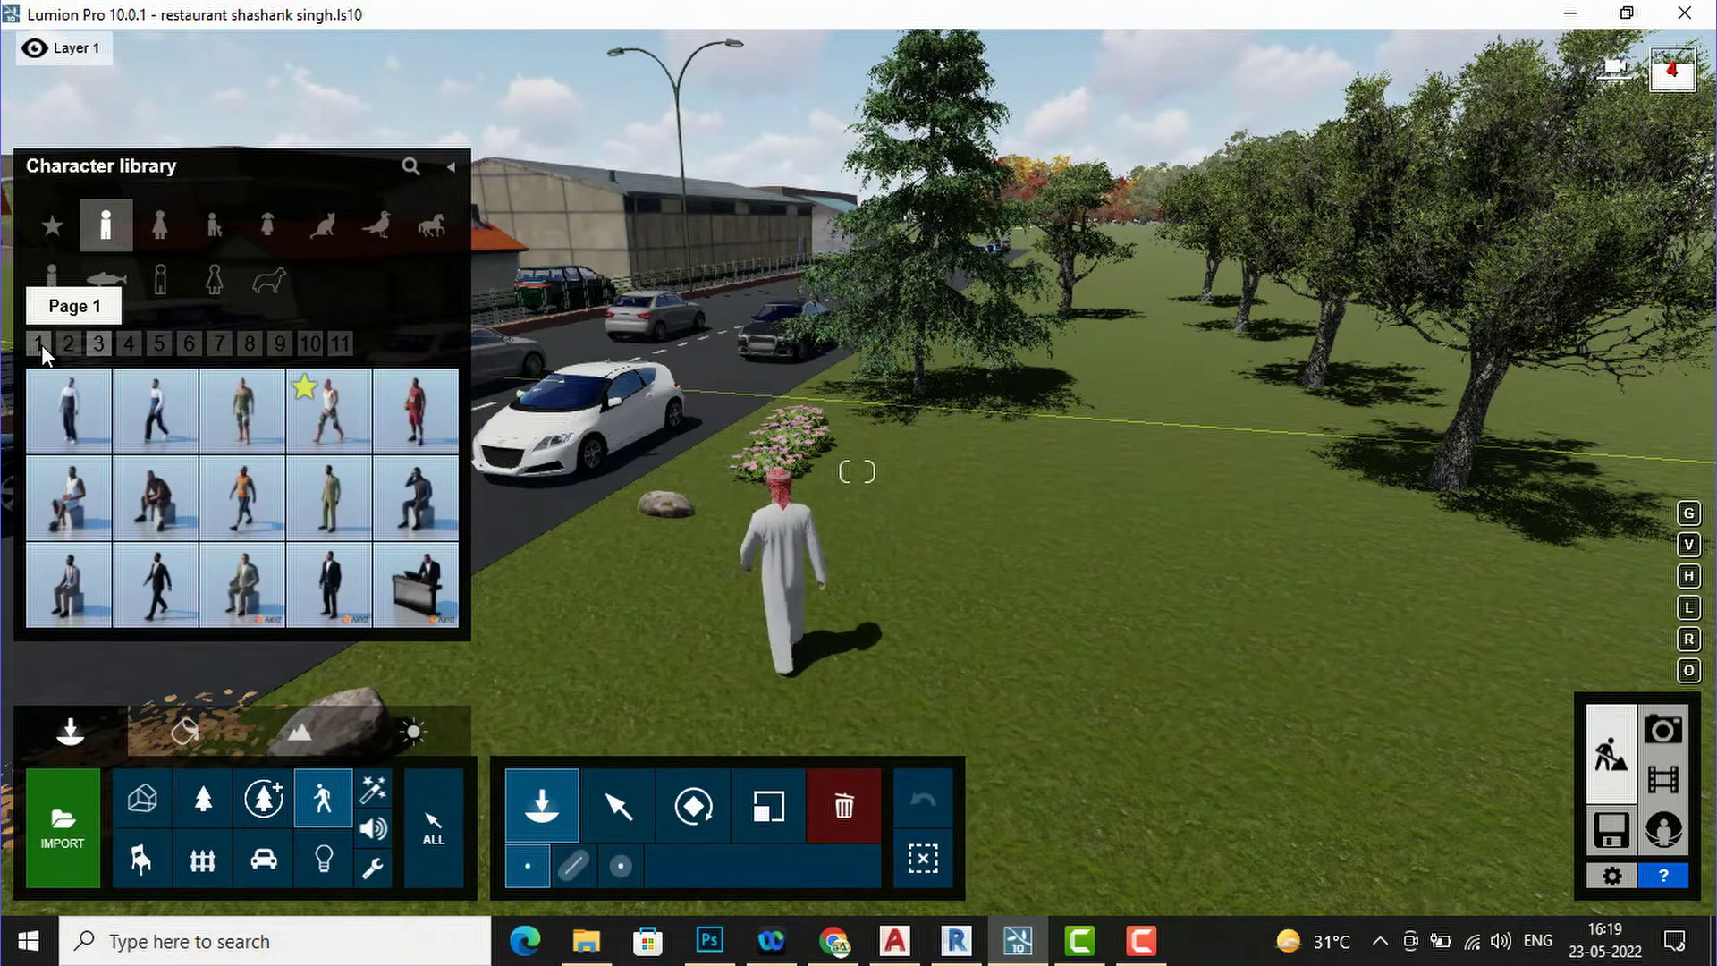
{"action": "left_click", "coordinate": [177, 431]}
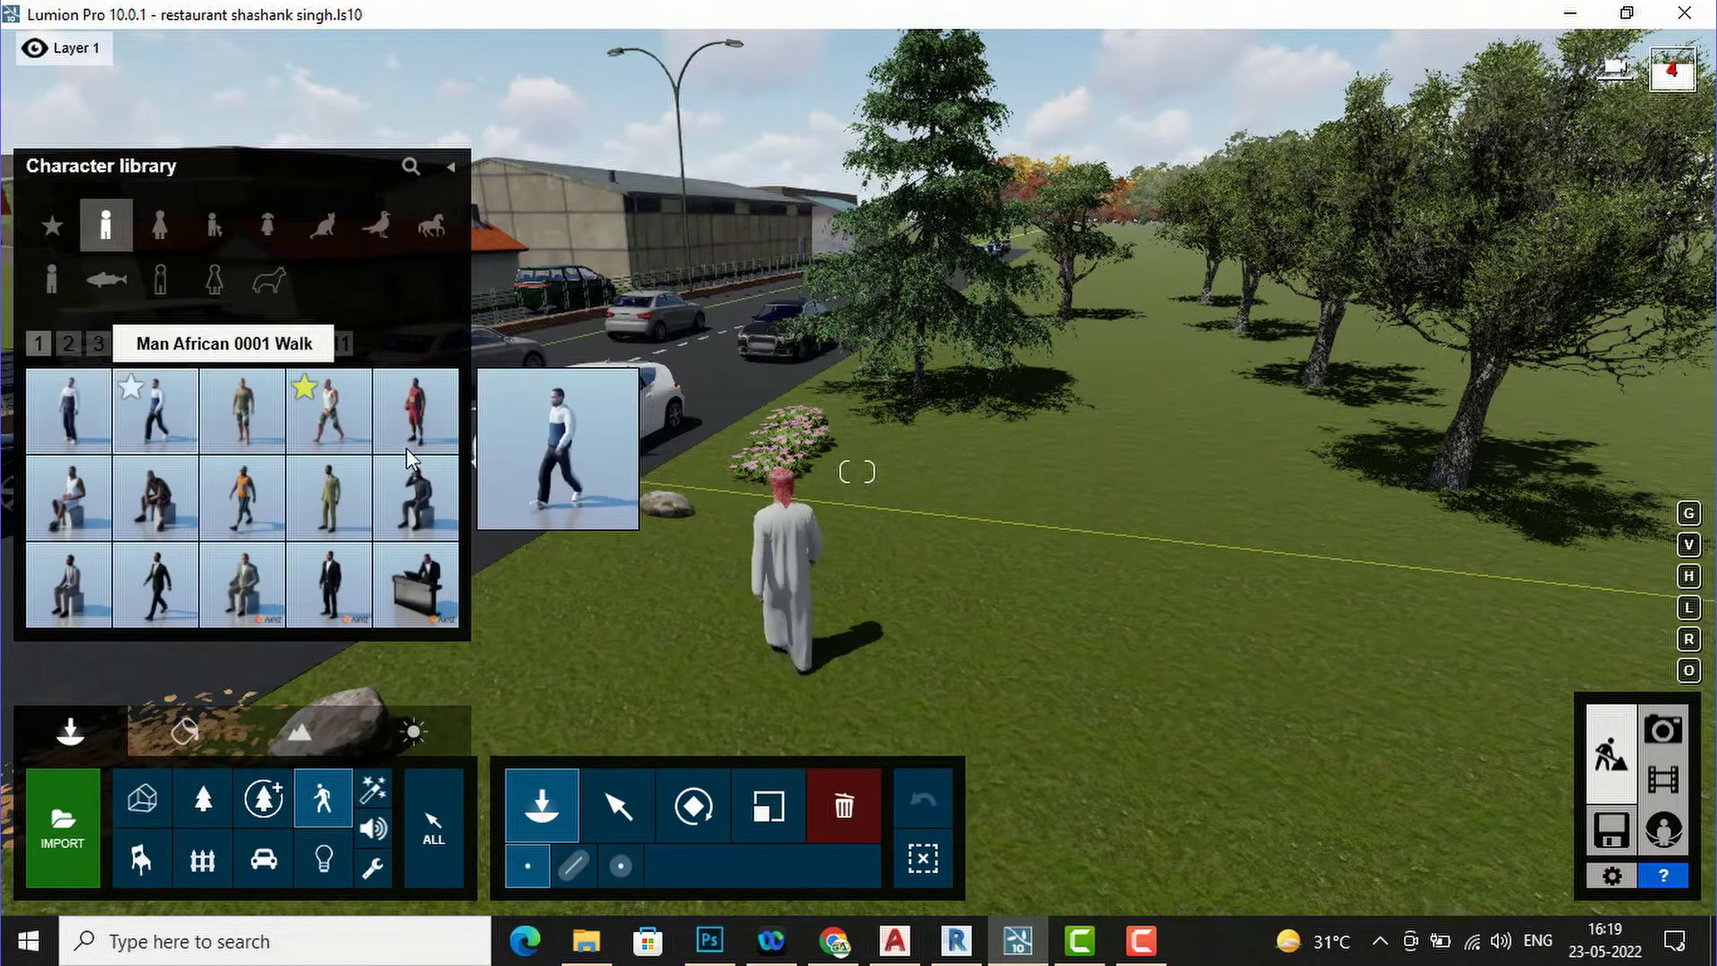
{"action": "left_click", "coordinate": [1143, 476]}
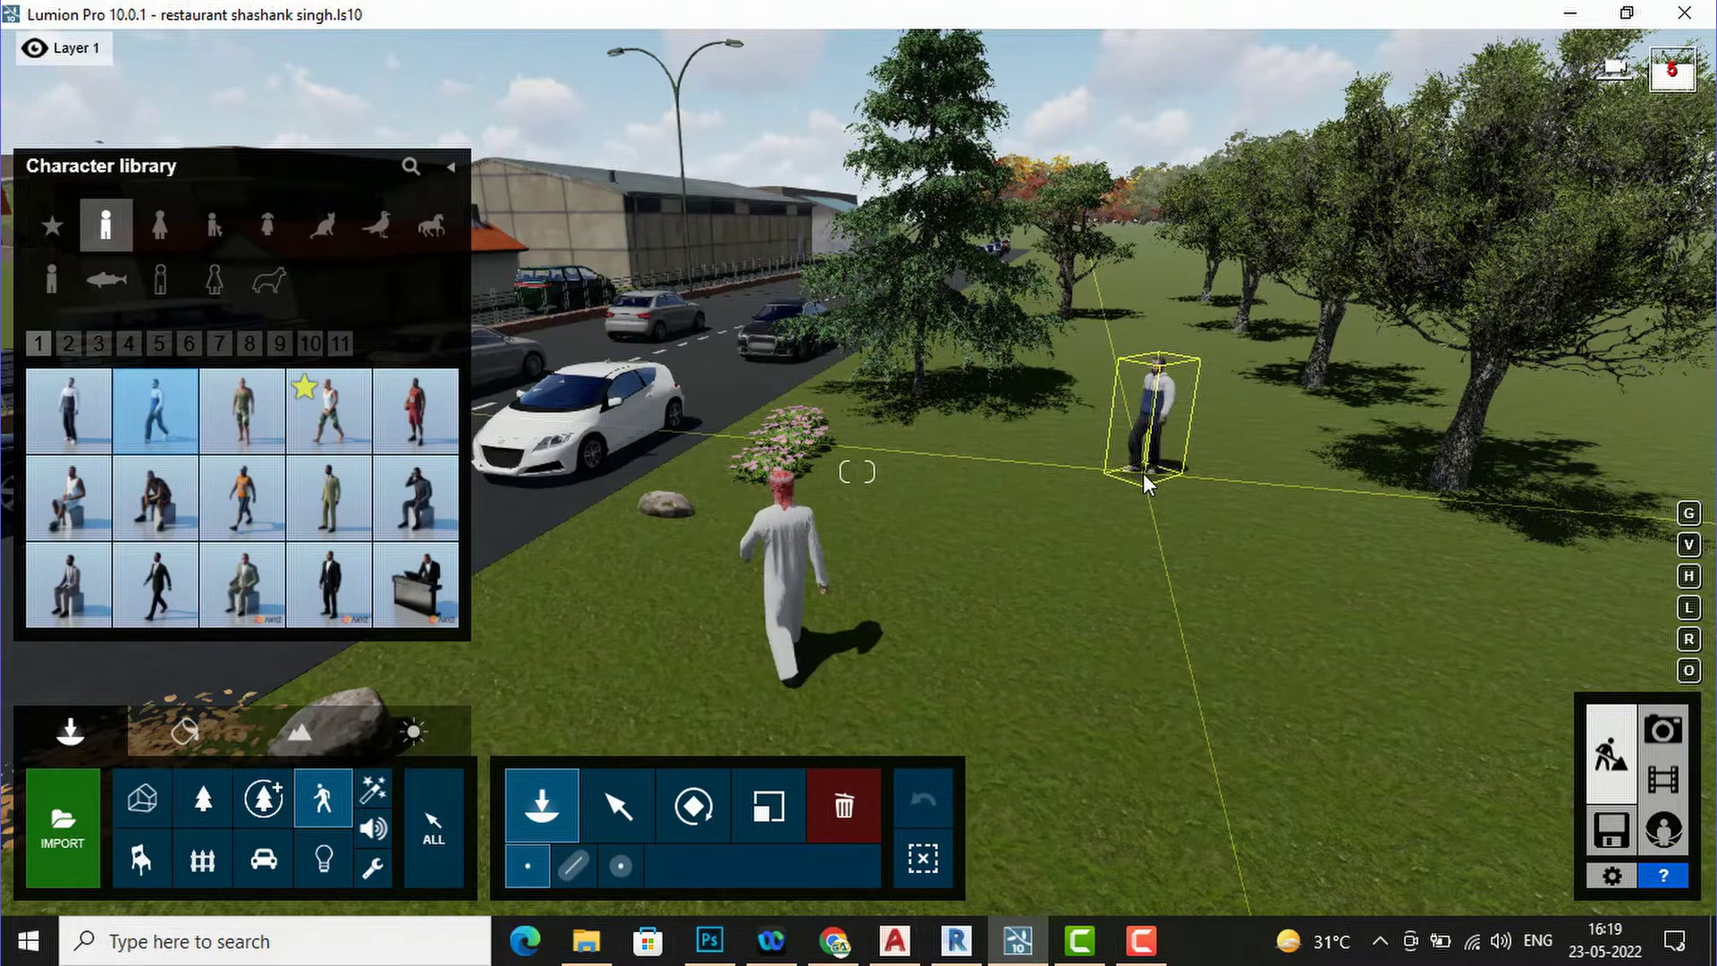
{"action": "left_click", "coordinate": [1143, 474]}
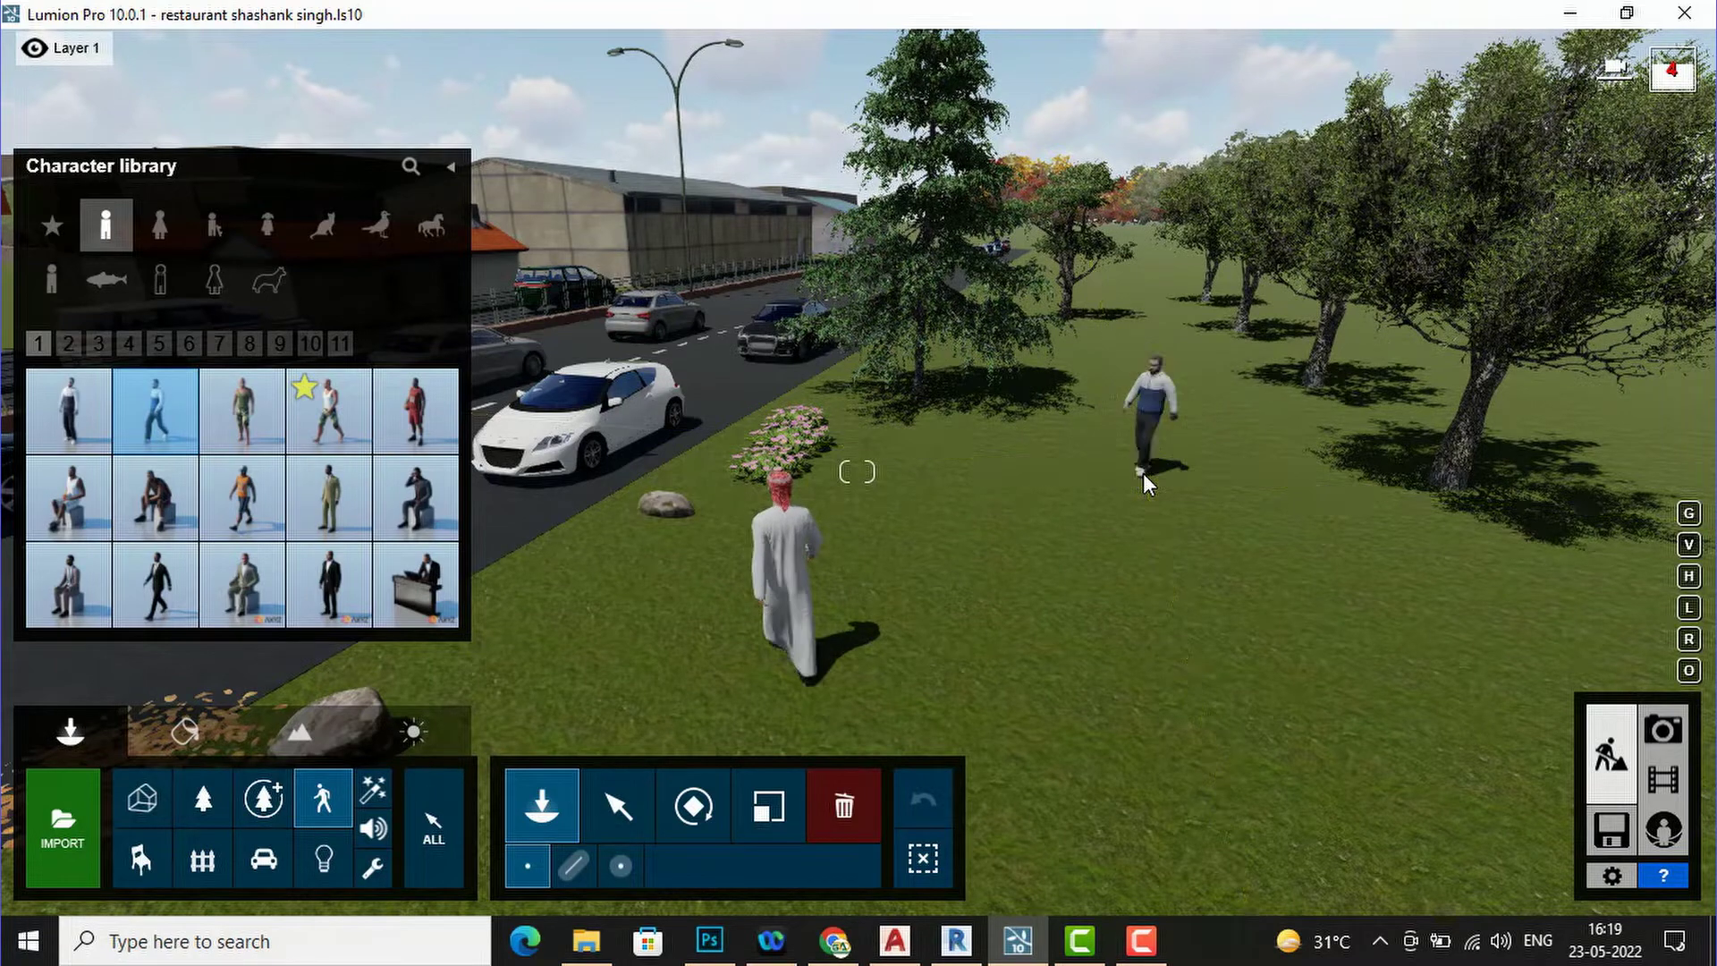
{"action": "left_click", "coordinate": [358, 661]}
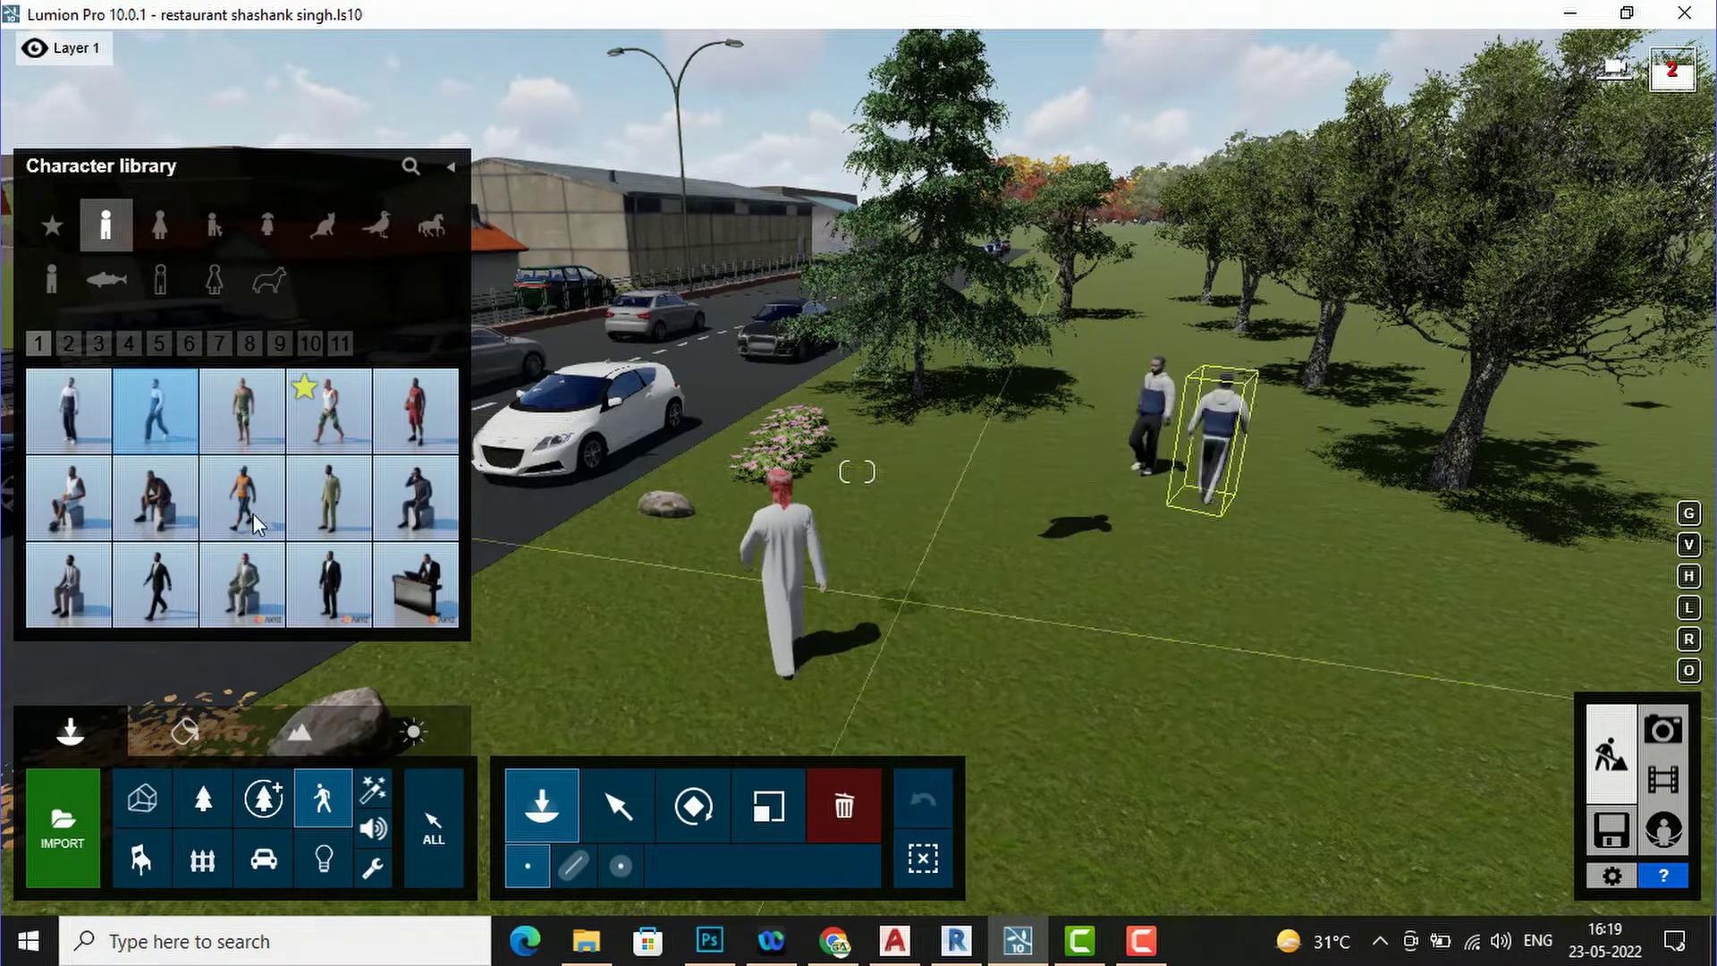
- Place two Woman Arab 0001 Idle characters side by side on the grass between the walking African man and the nearest broadleaf tree
{"action": "left_click", "coordinate": [161, 226]}
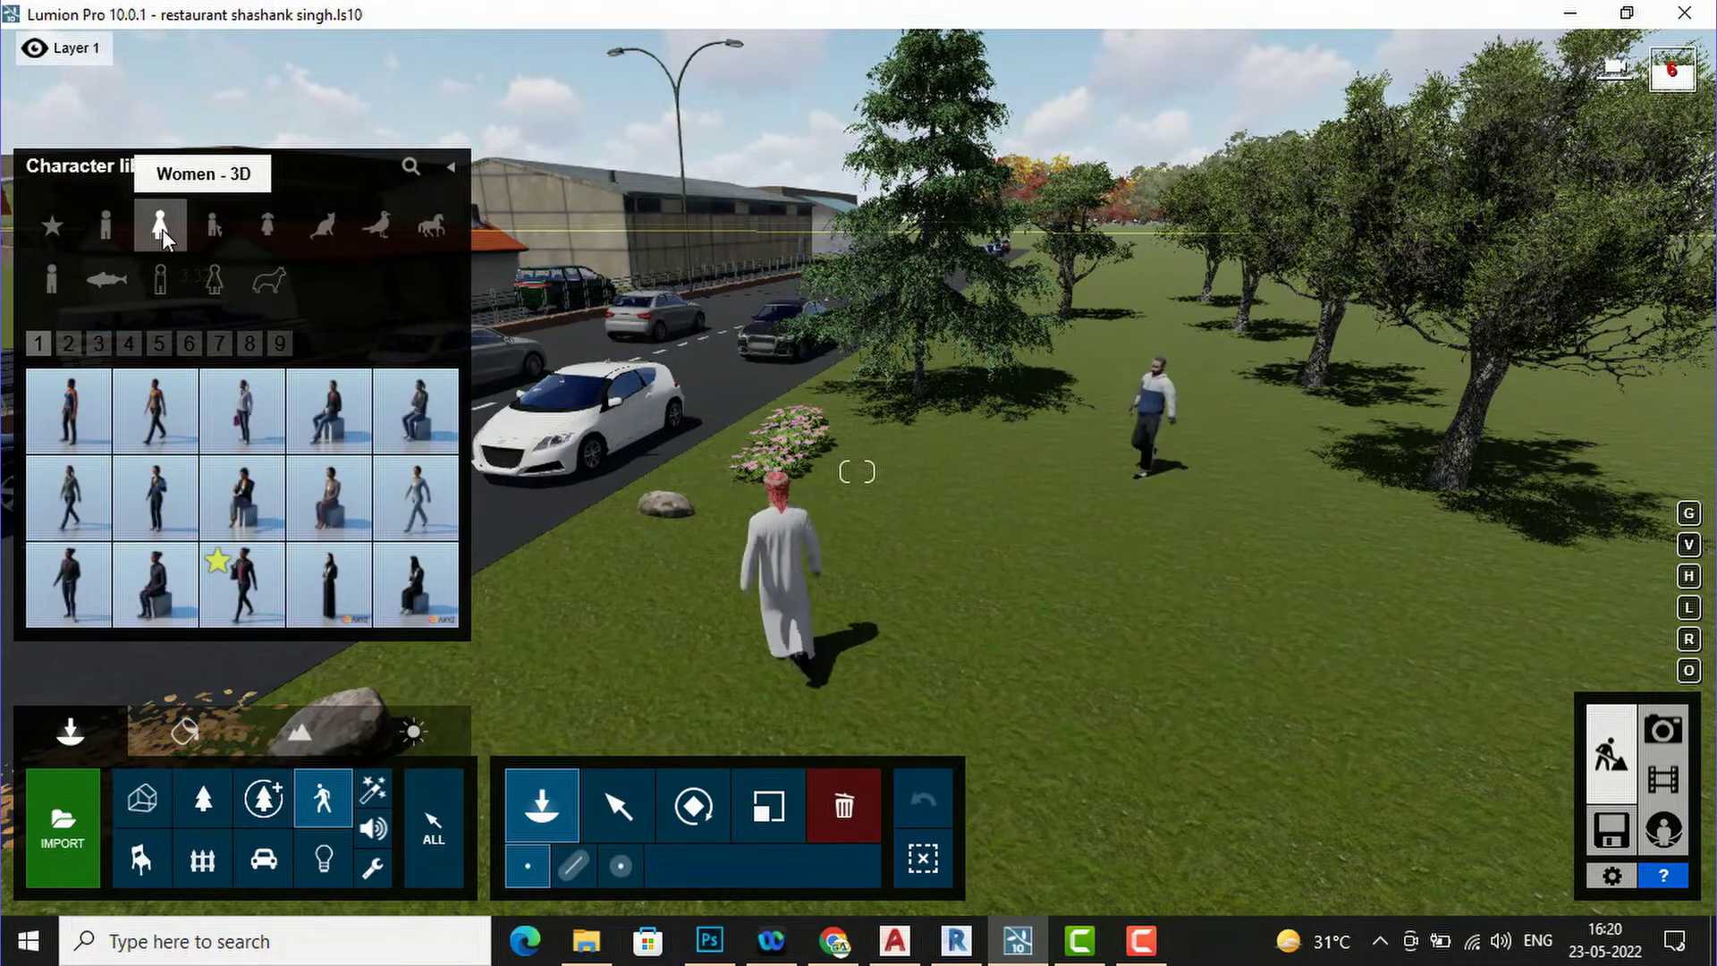
{"action": "mouse_move", "coordinate": [212, 399]}
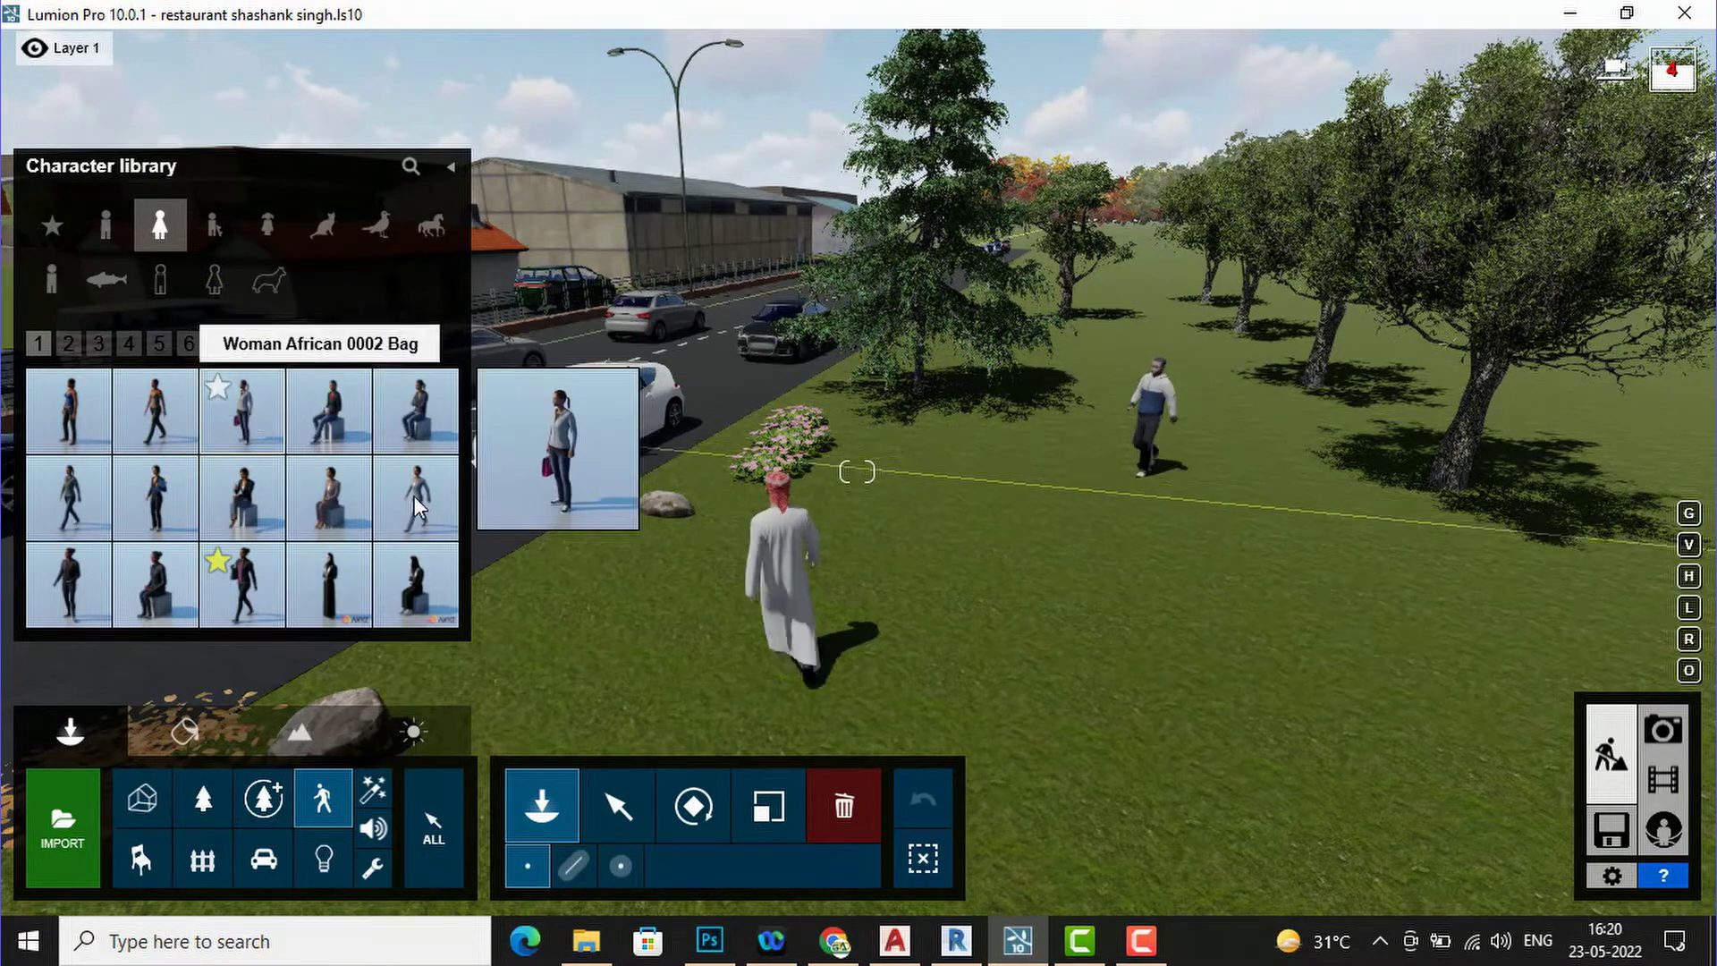
{"action": "mouse_move", "coordinate": [414, 496]}
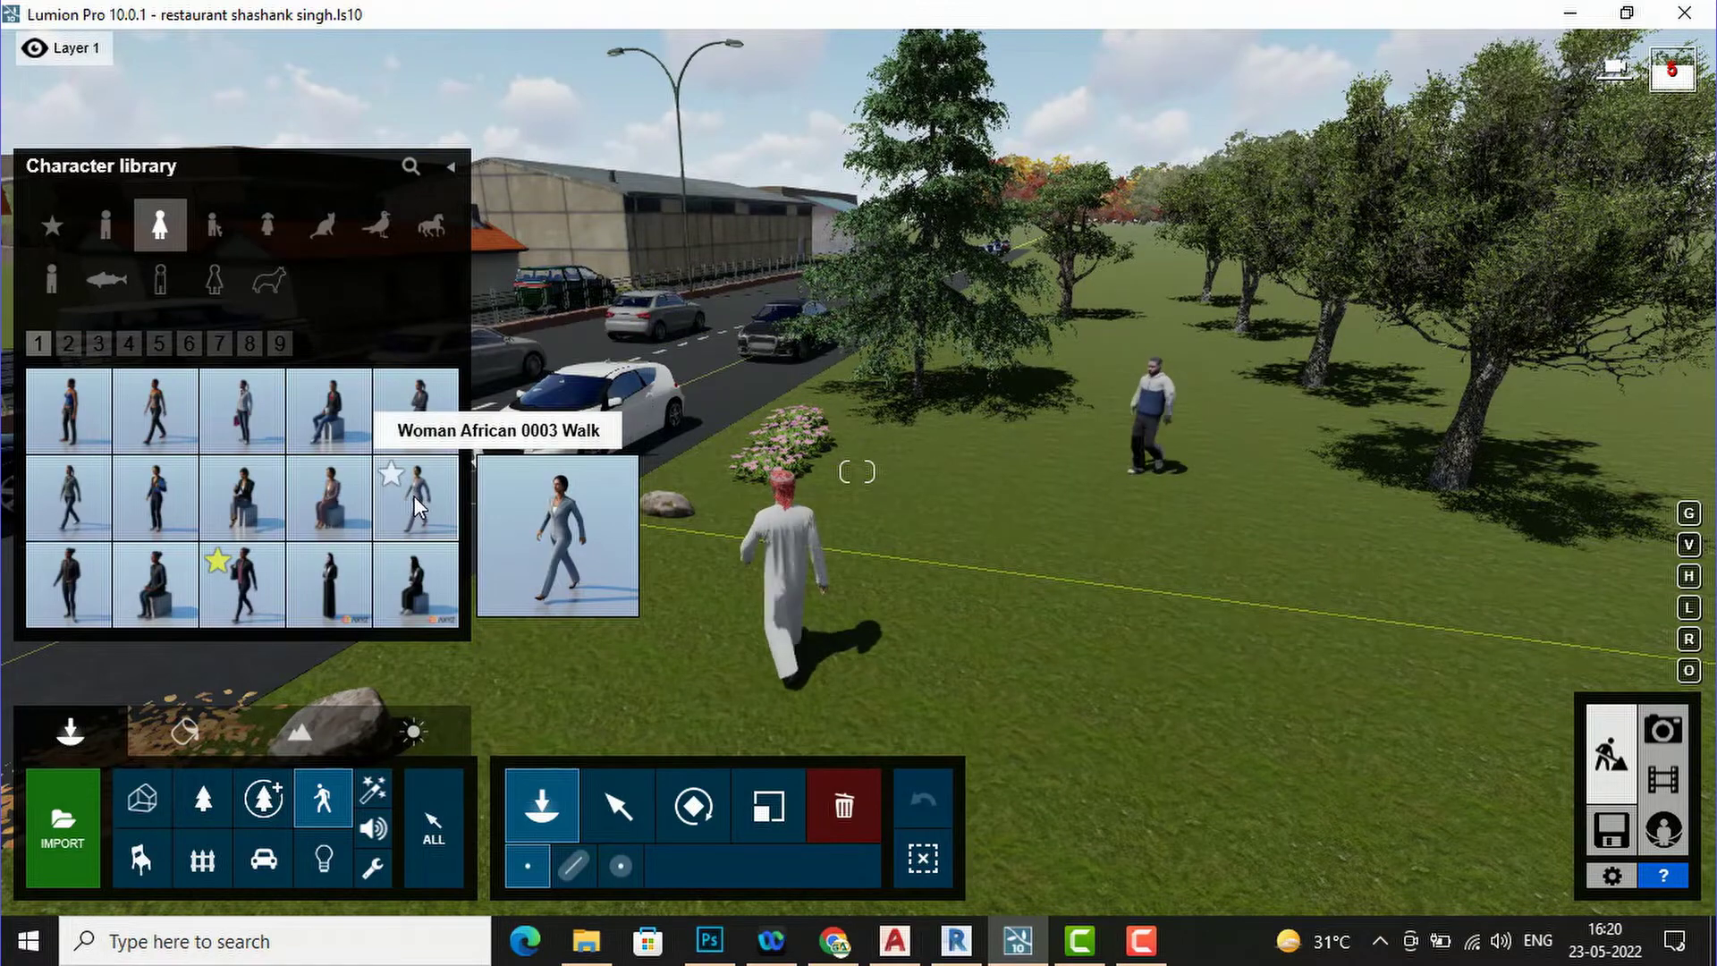
{"action": "mouse_move", "coordinate": [363, 594]}
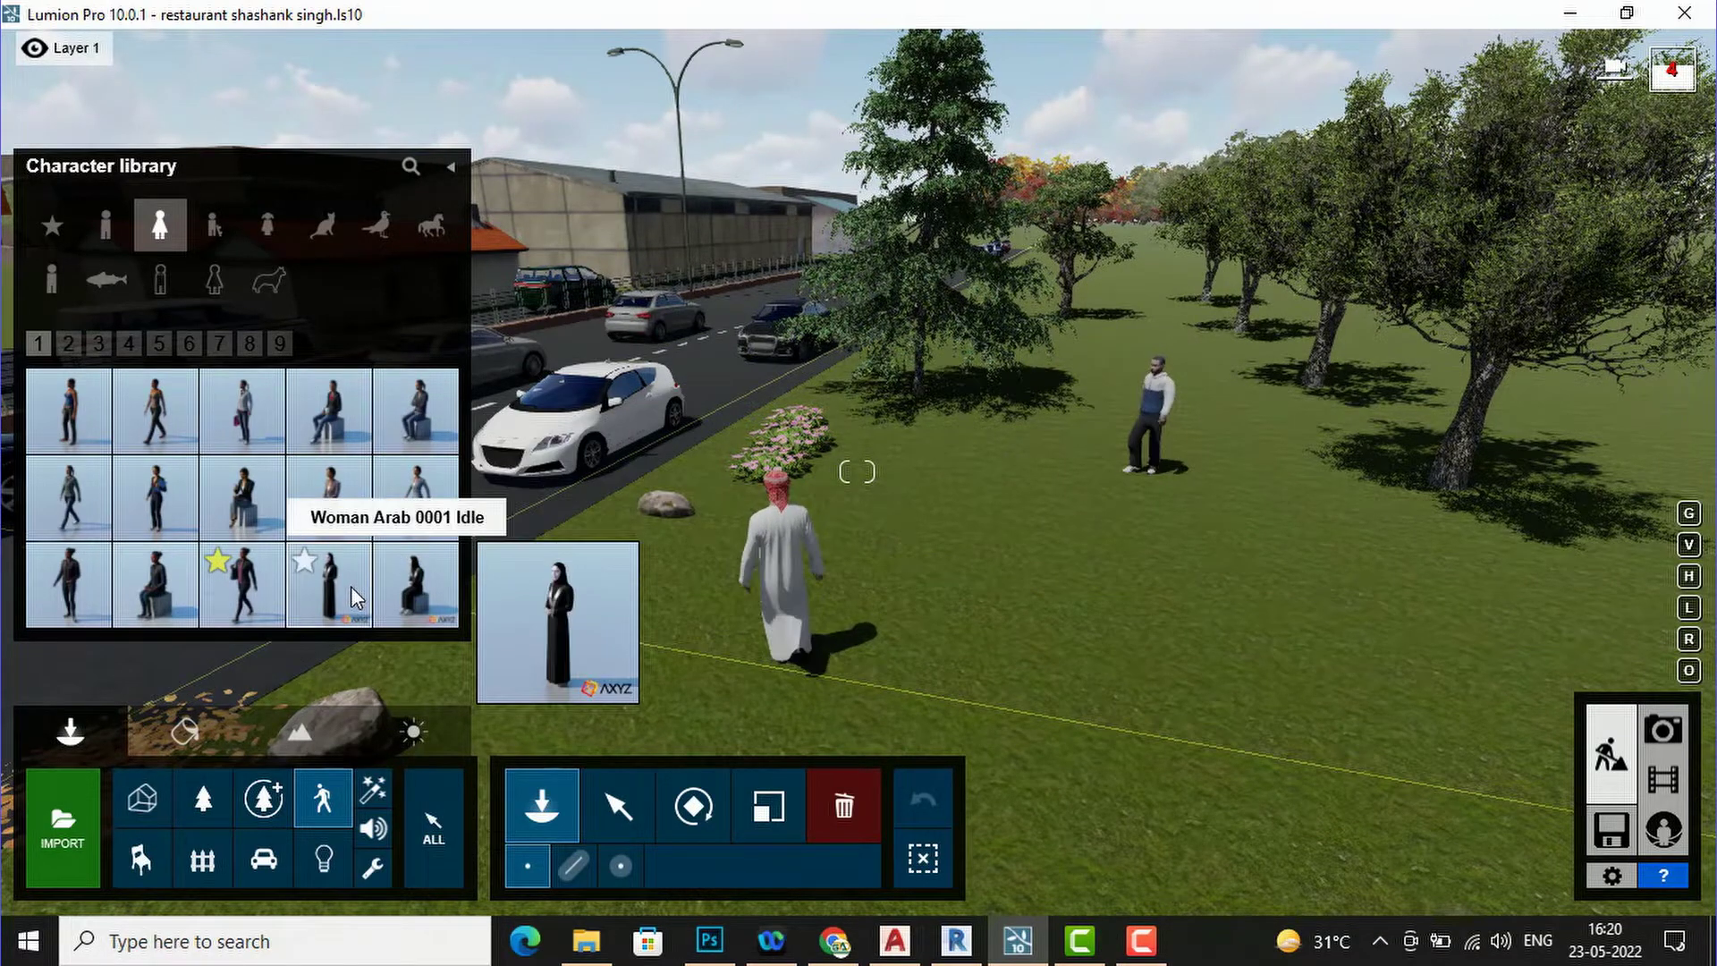
{"action": "left_click", "coordinate": [1296, 565]}
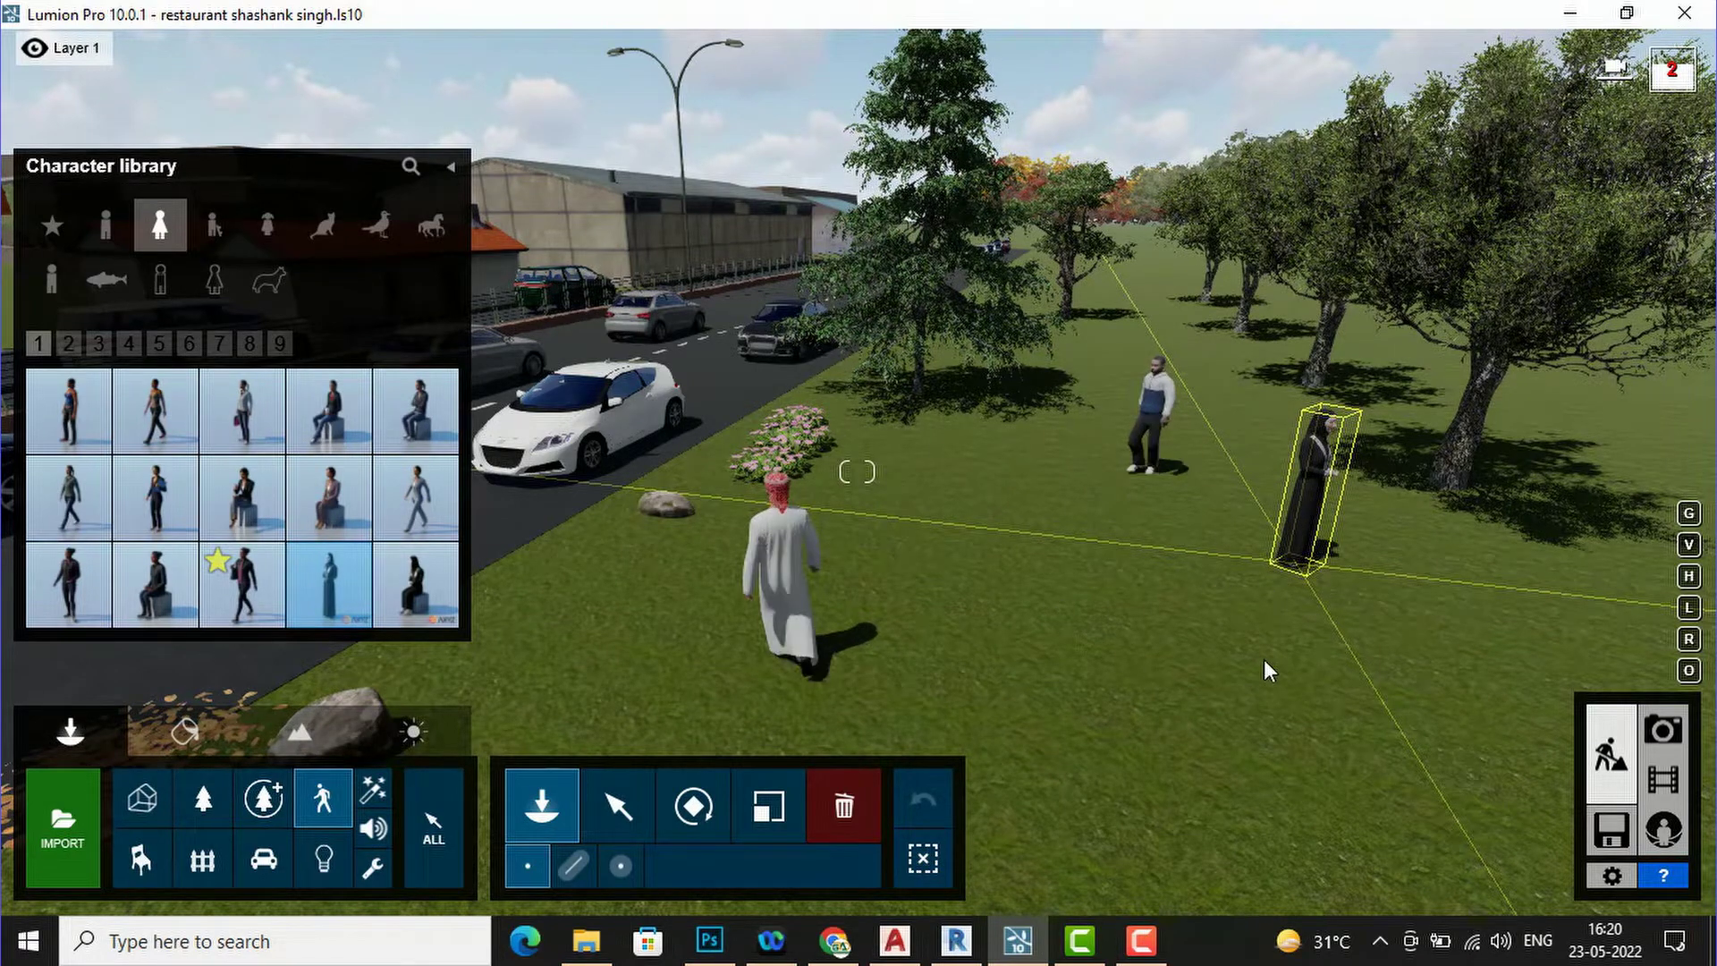
{"action": "left_click", "coordinate": [1197, 591]}
{"action": "right_click_drag", "start_coordinate": [1196, 592], "coordinate": [1297, 658]}
{"action": "right_click_drag", "start_coordinate": [1106, 629], "coordinate": [1122, 638]}
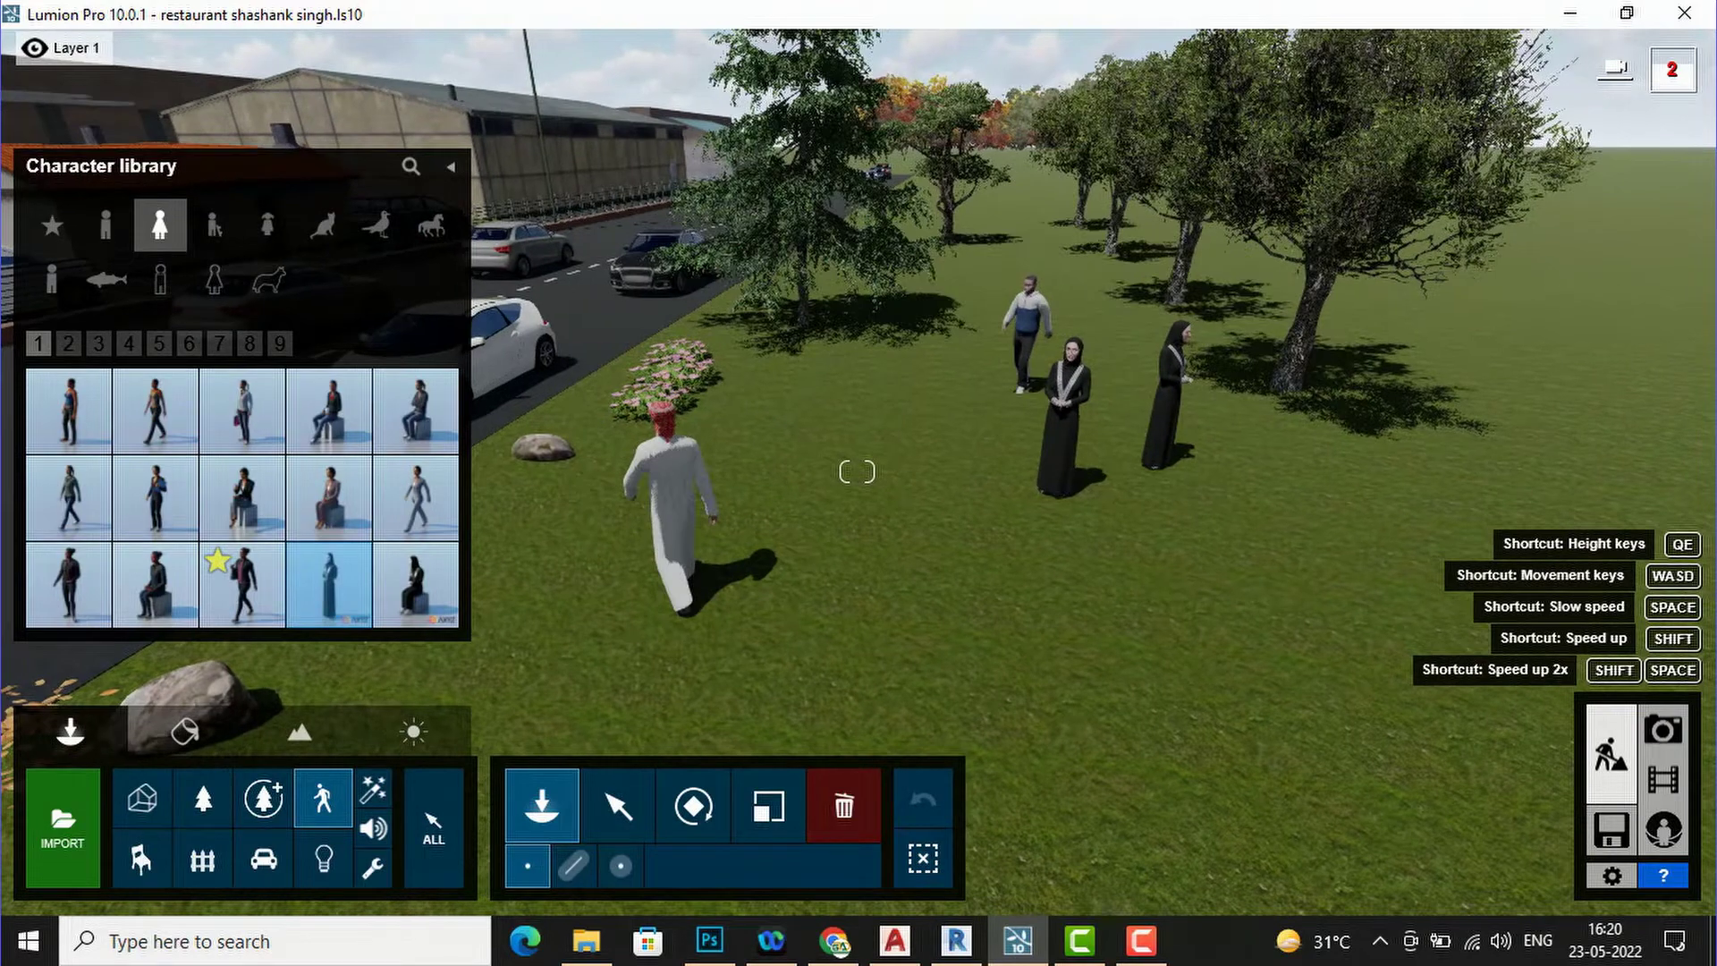
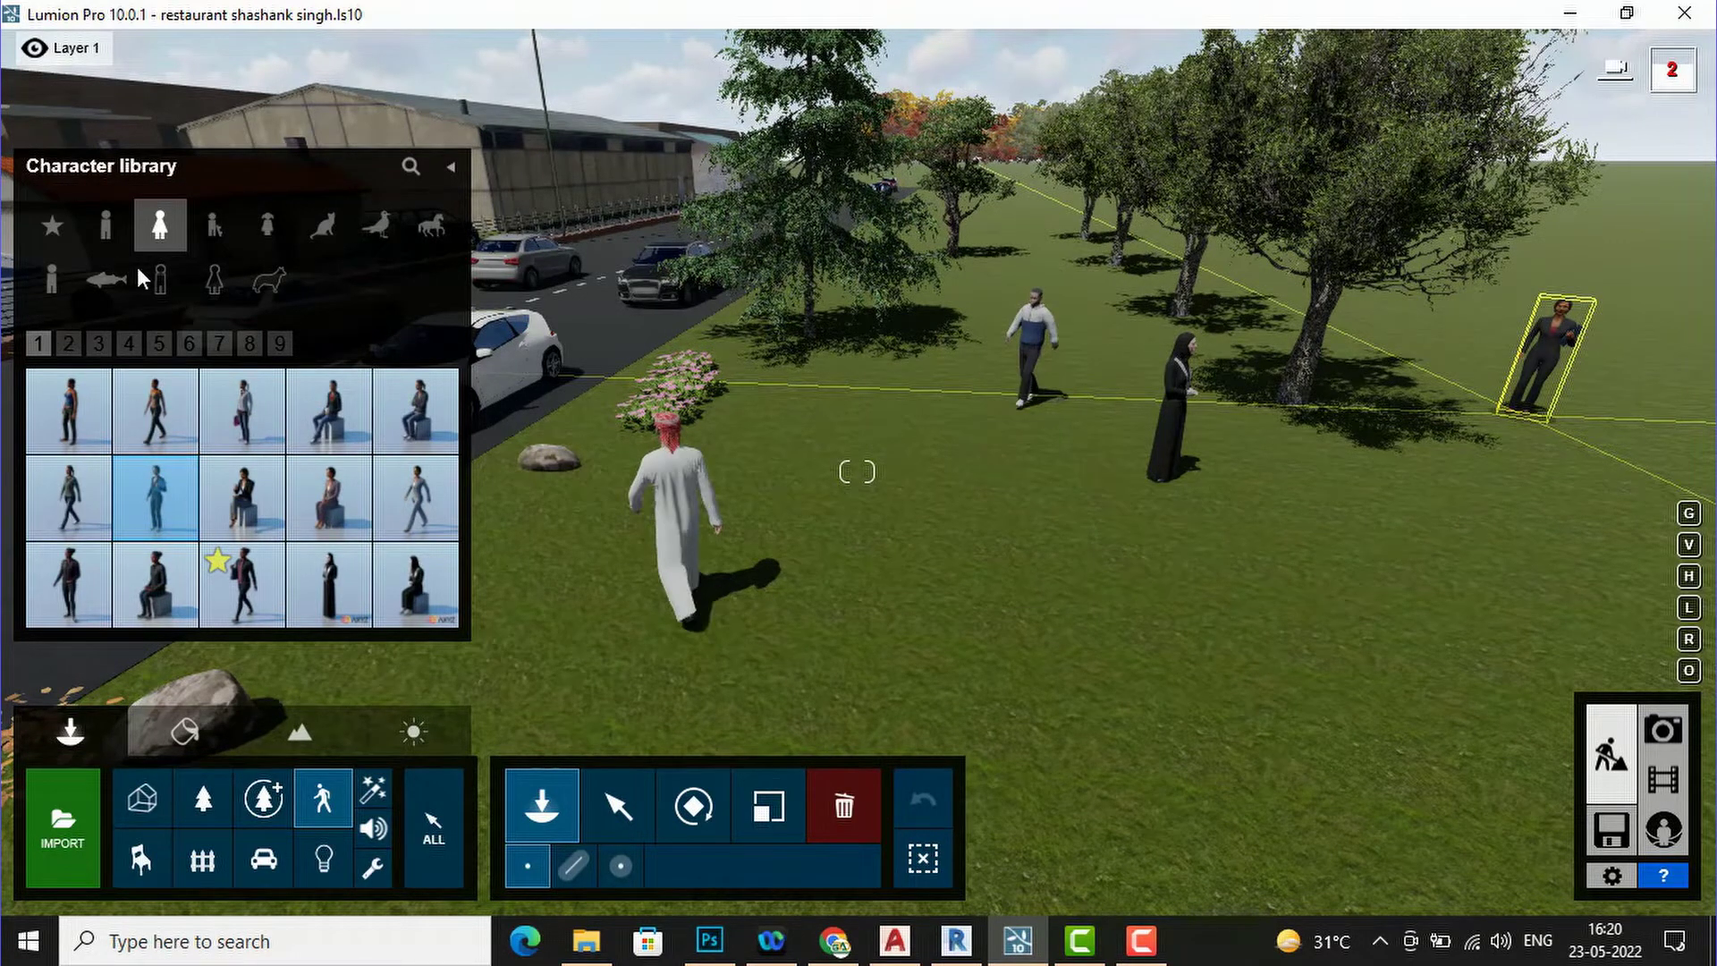
- Place a Boy Caucasian 001 Walk character on the open foreground grass and try adding another boy model behind him
{"action": "left_click", "coordinate": [220, 222]}
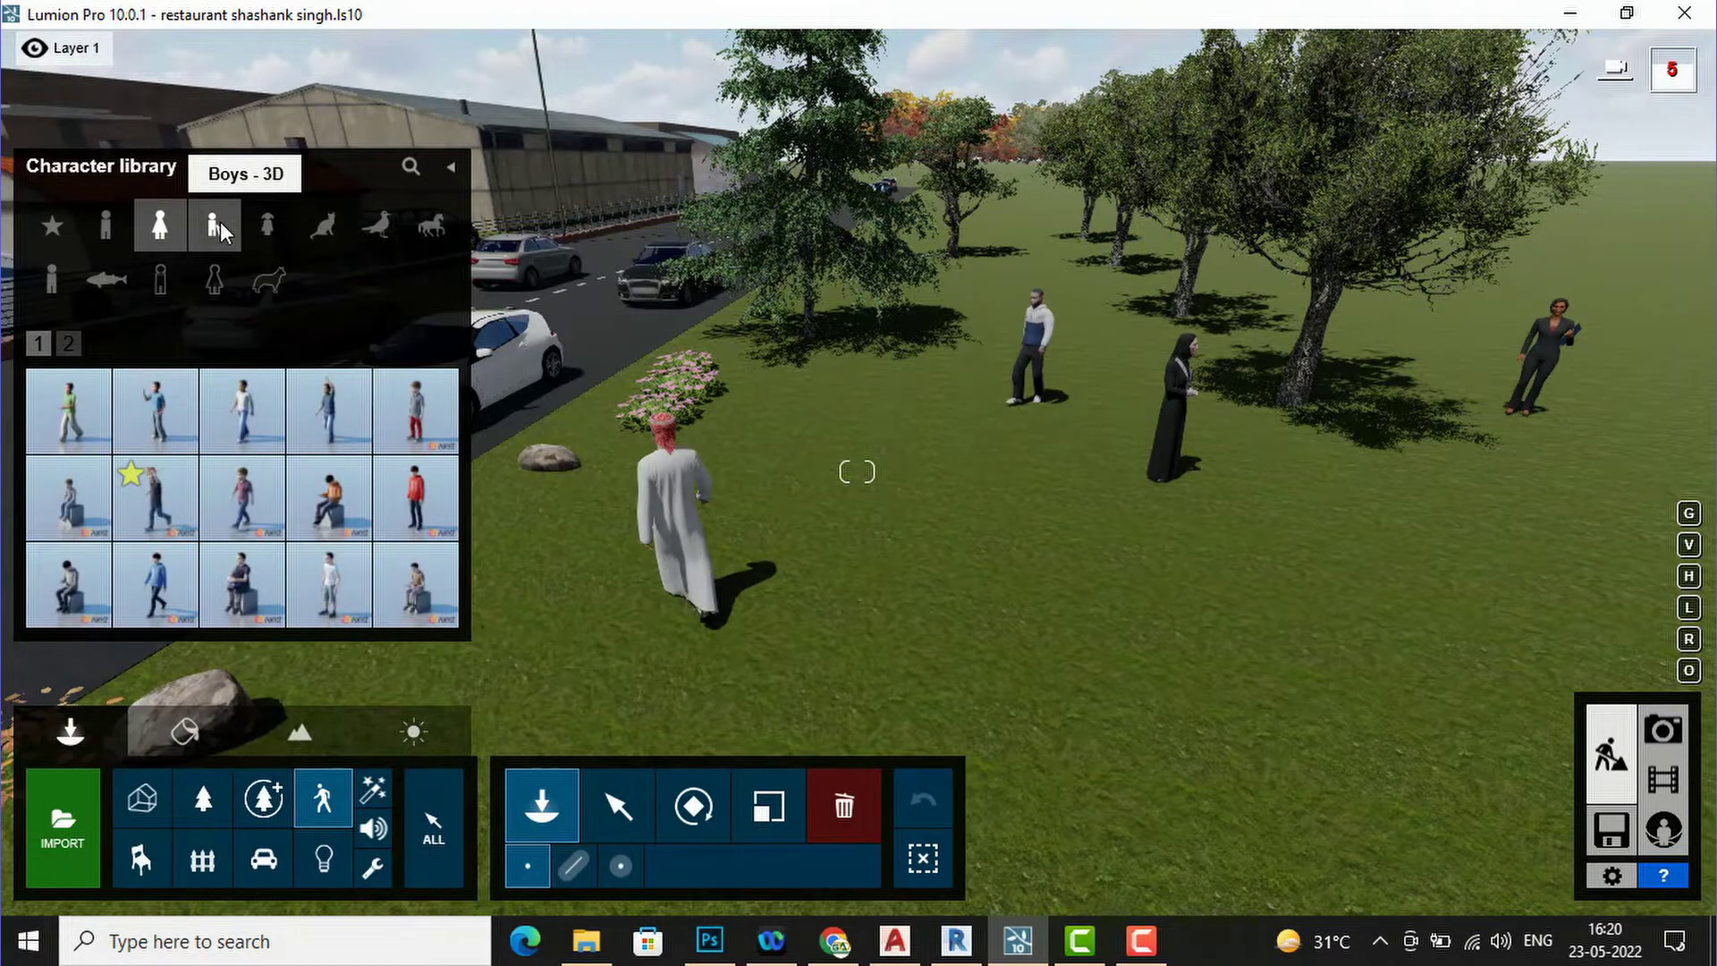
{"action": "left_click", "coordinate": [250, 501]}
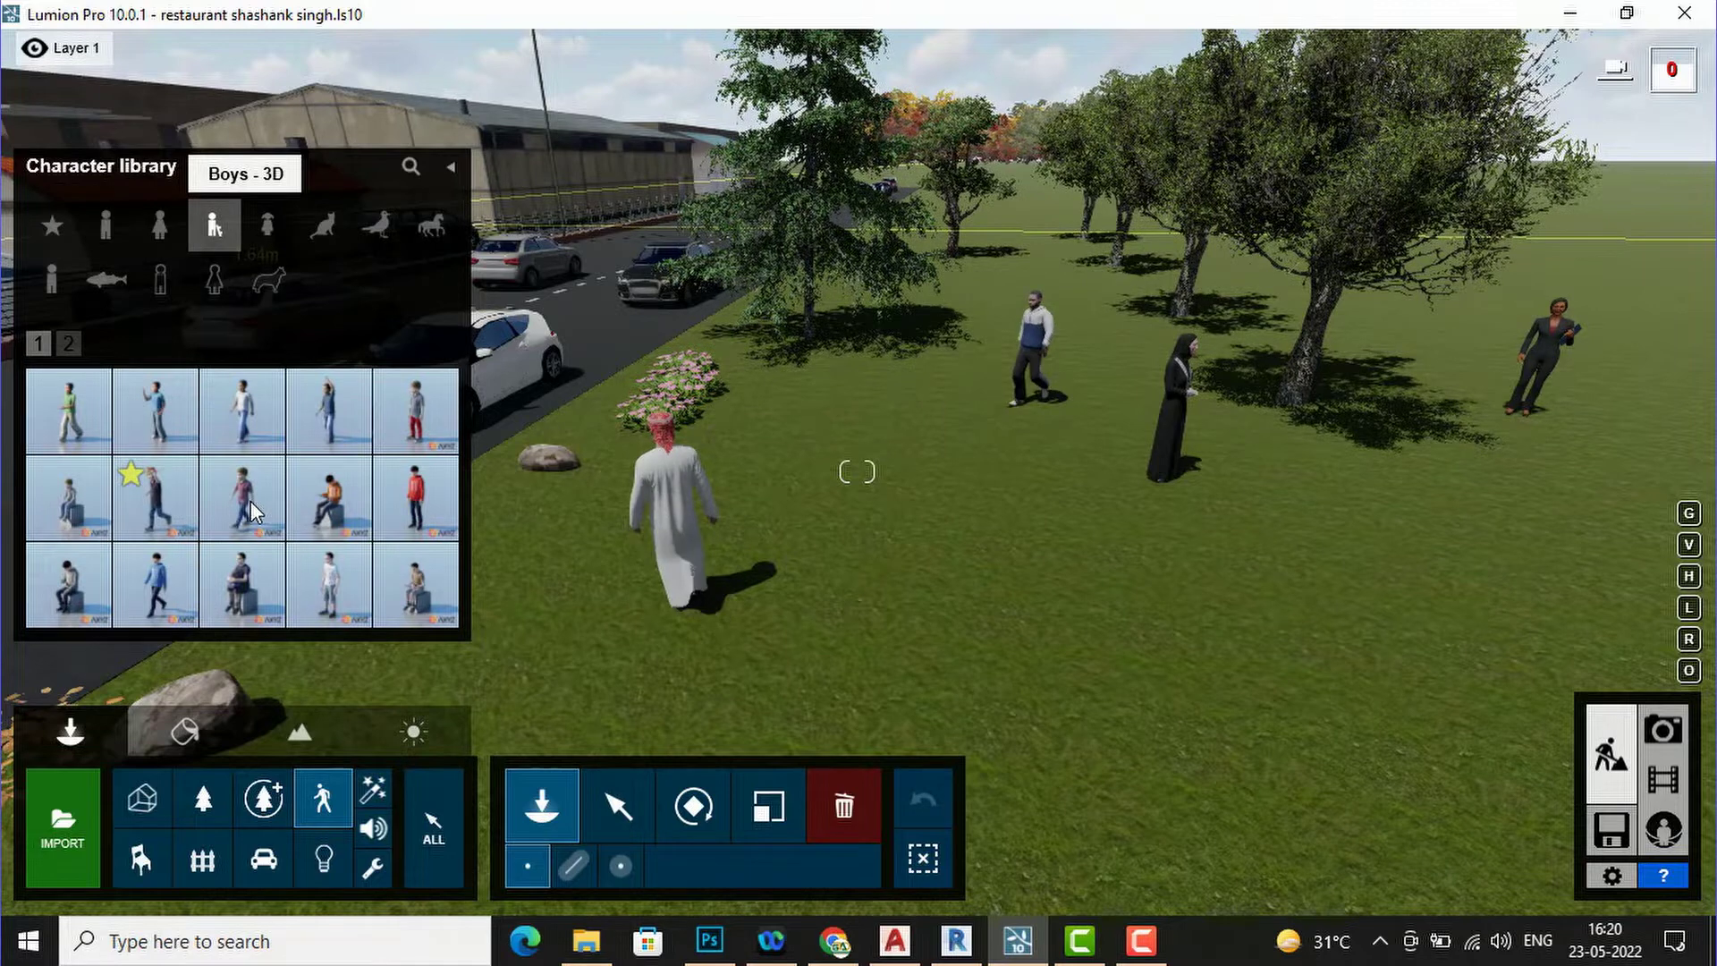
{"action": "left_click", "coordinate": [1341, 735]}
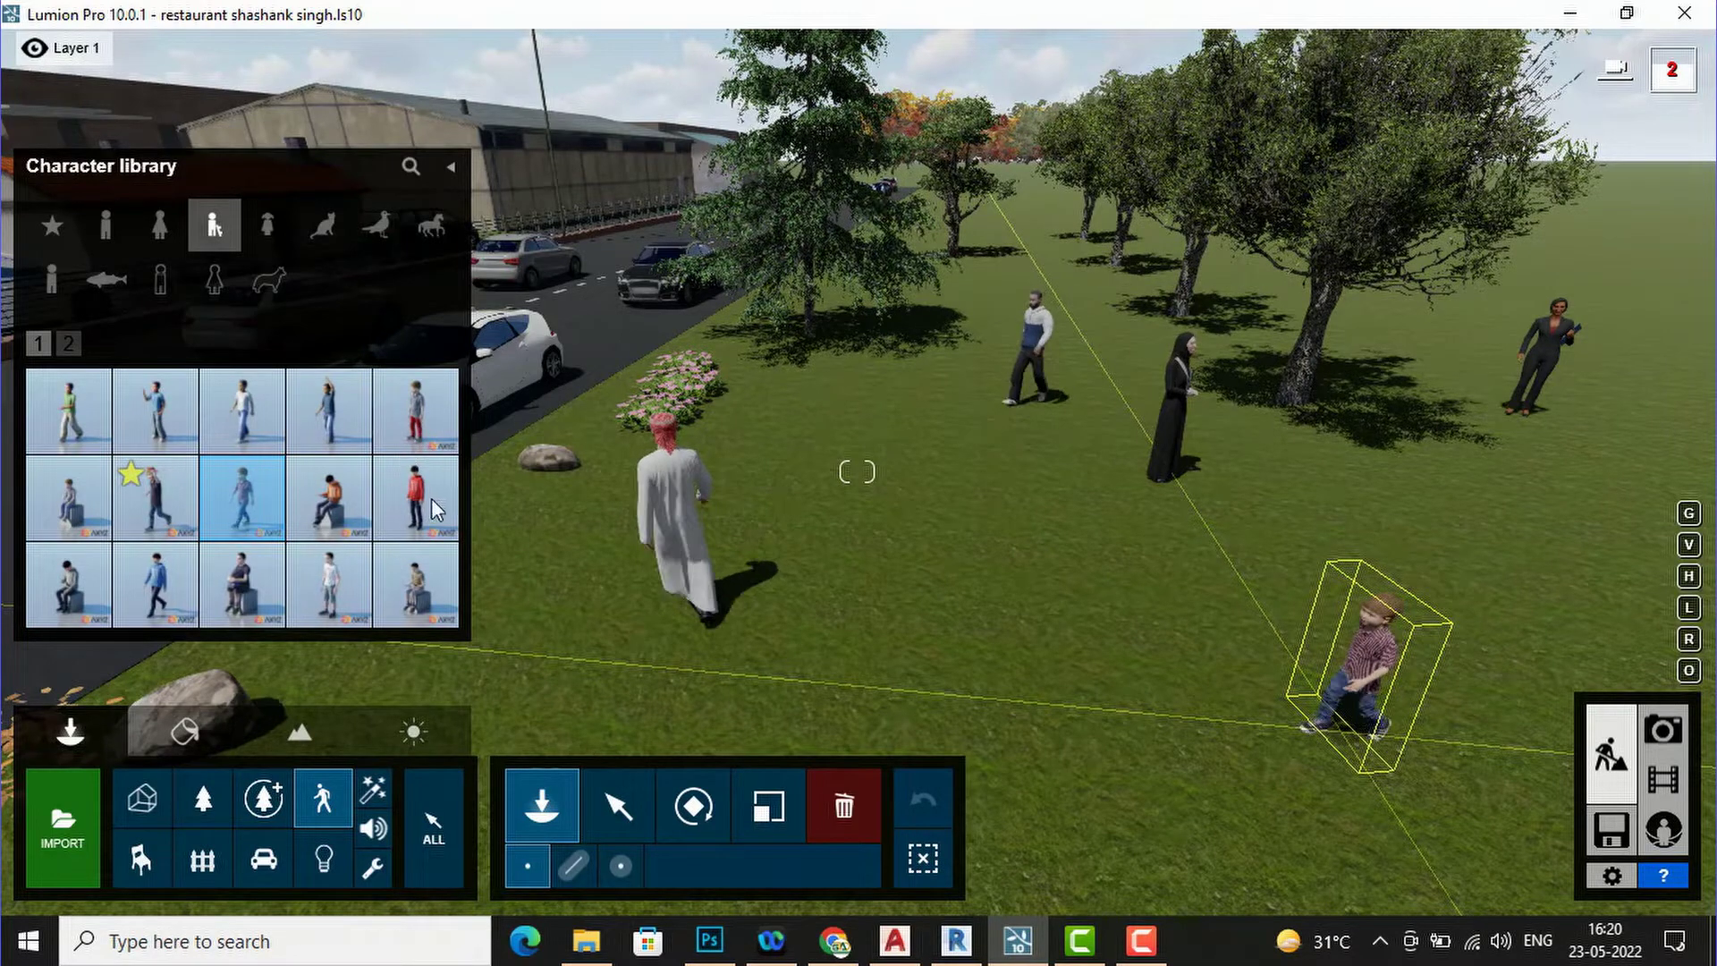
{"action": "left_click", "coordinate": [424, 413]}
{"action": "left_click", "coordinate": [1444, 525]}
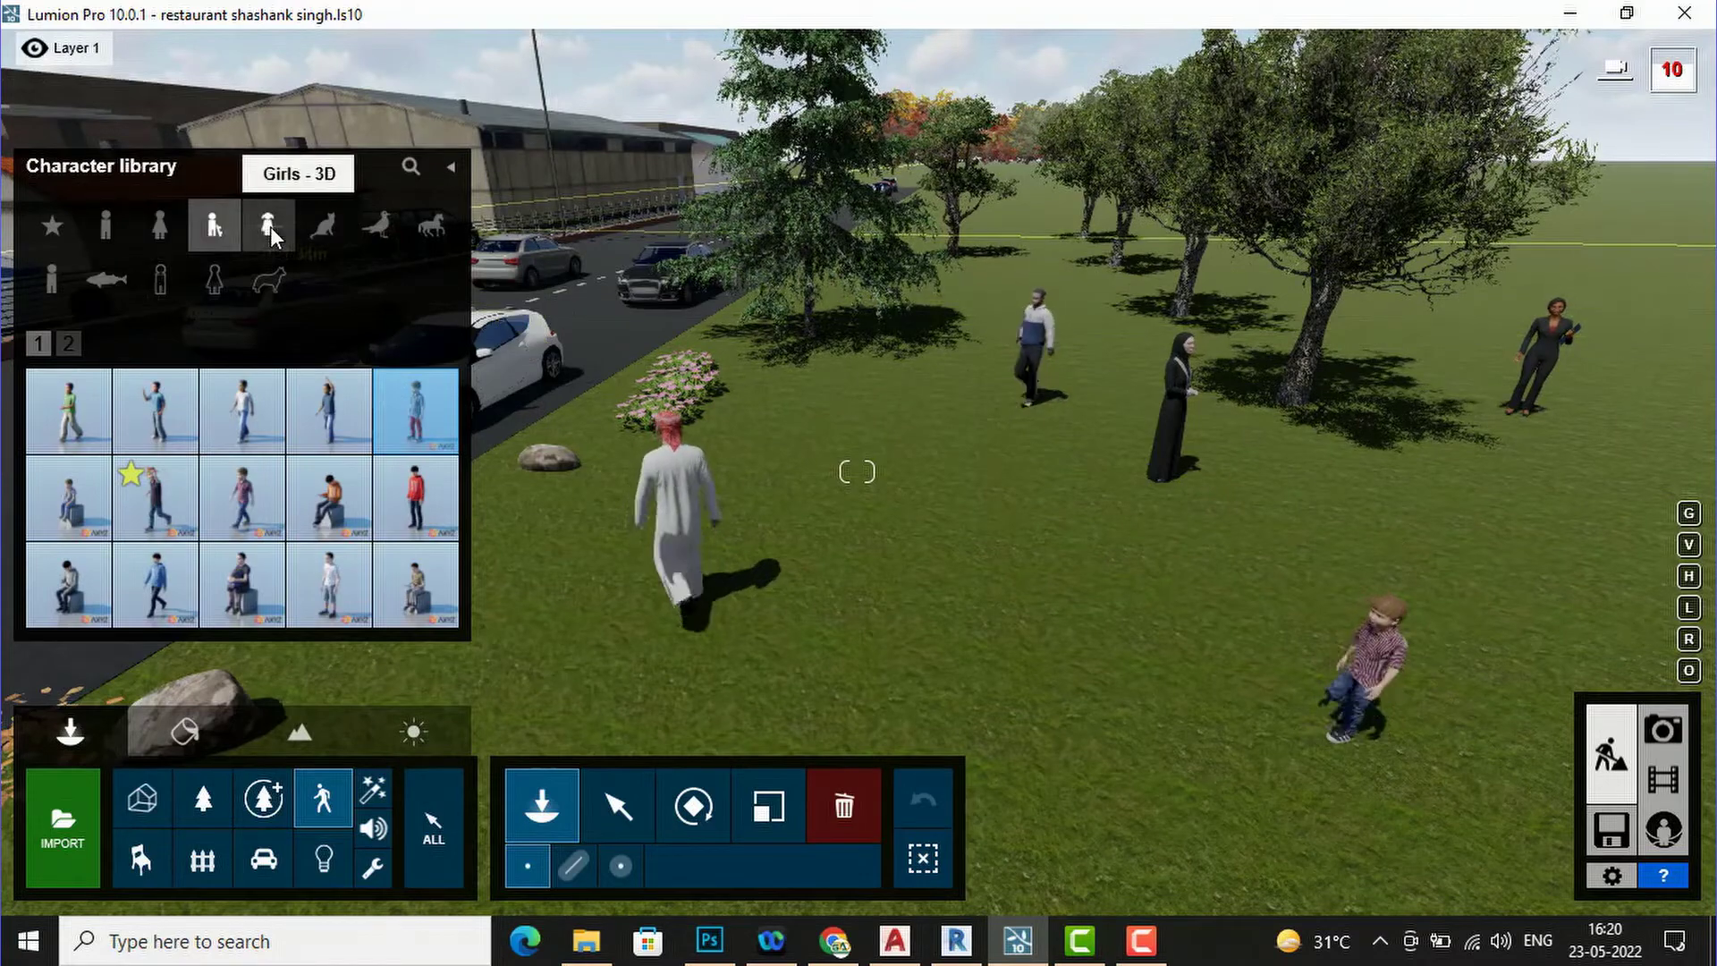
- Place a Girl Caucasian 002 Balloons character on the grass in front of the standing woman in the dark suit
{"action": "left_click", "coordinate": [270, 228]}
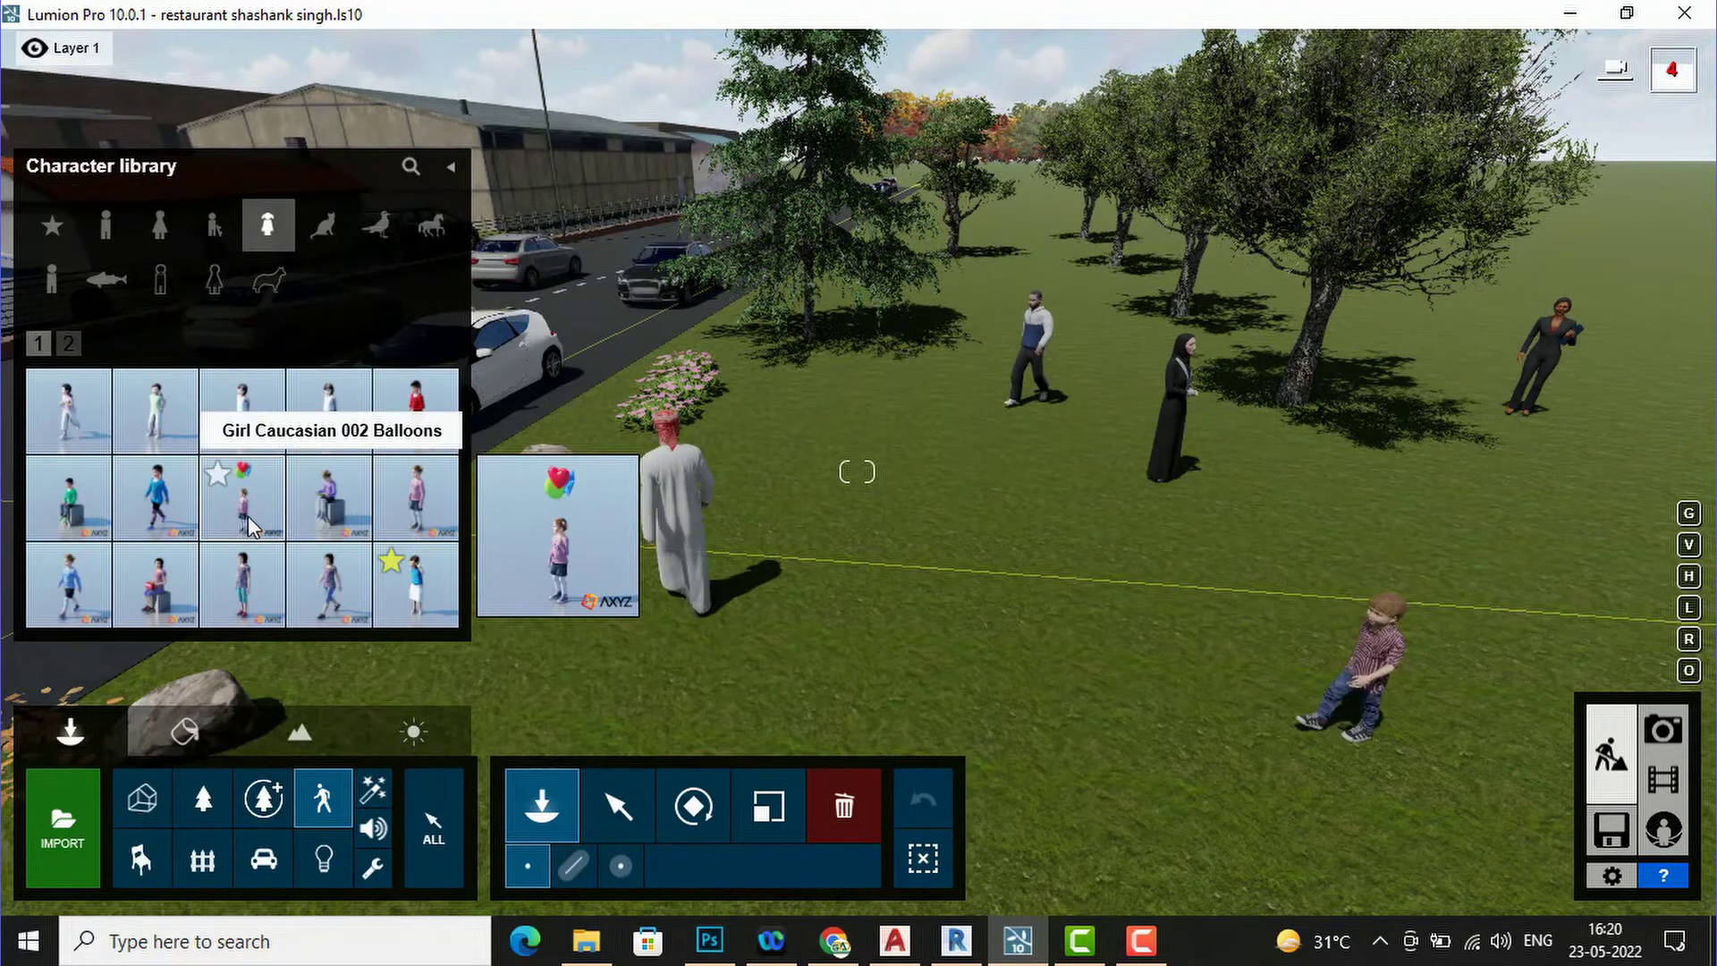
{"action": "left_click", "coordinate": [1565, 534]}
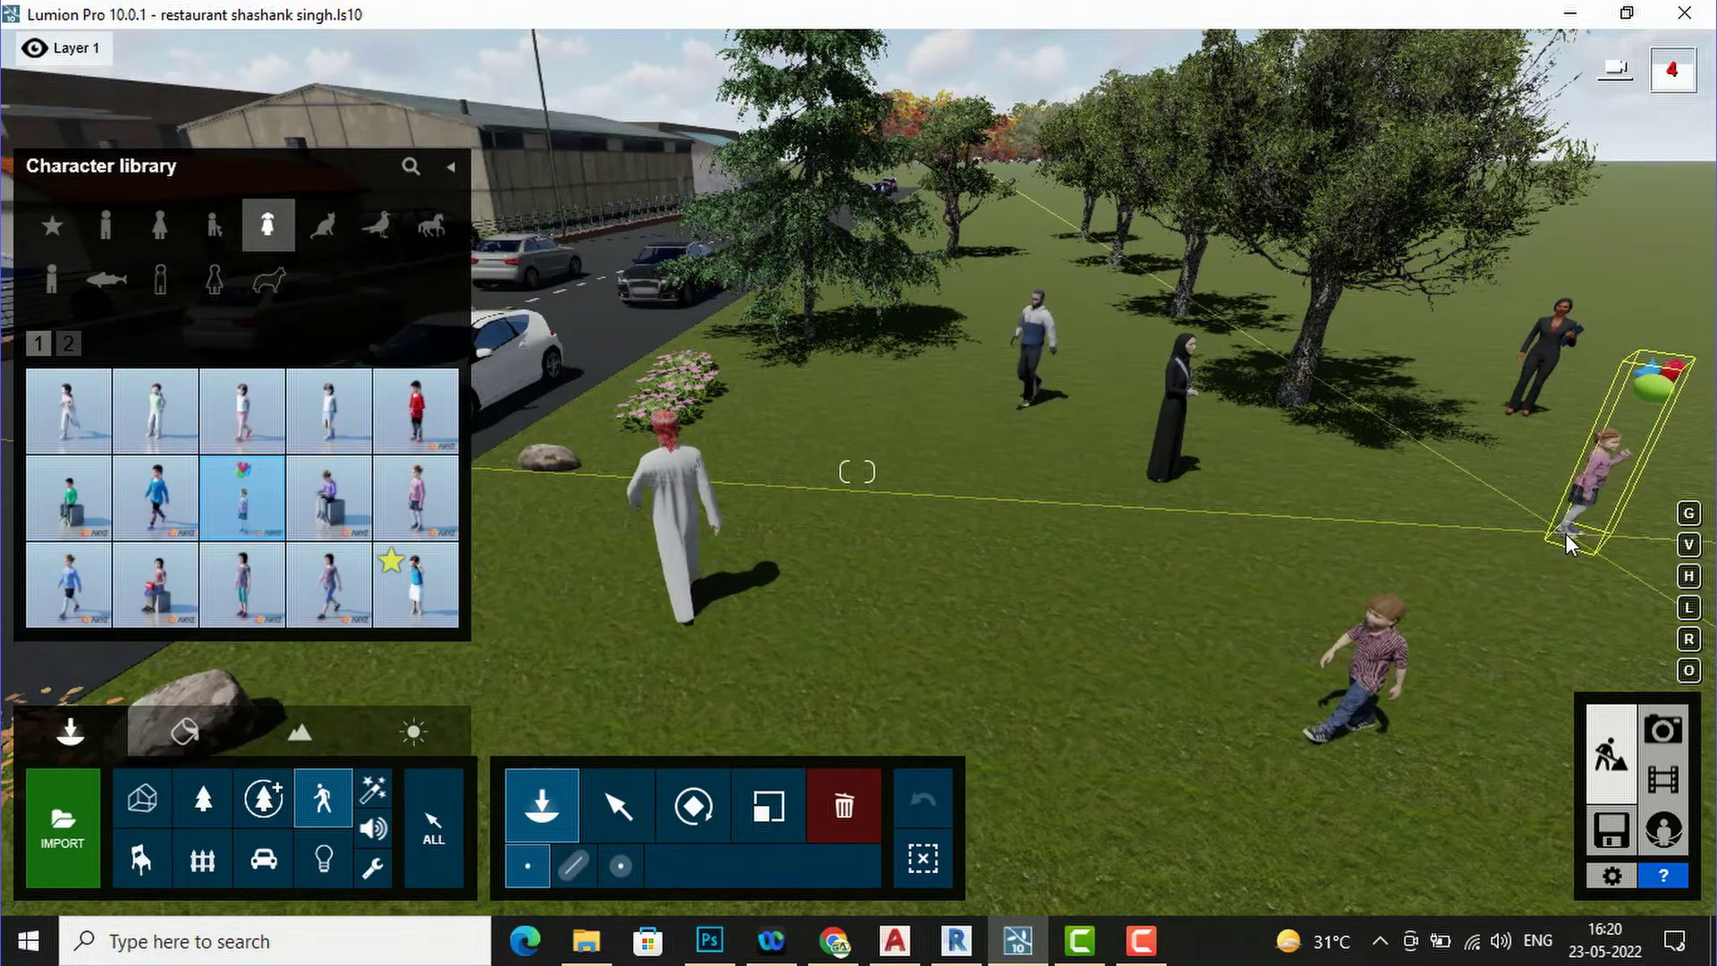
- Look through the cat and dog models among the pets in the character library
{"action": "left_click", "coordinate": [327, 225]}
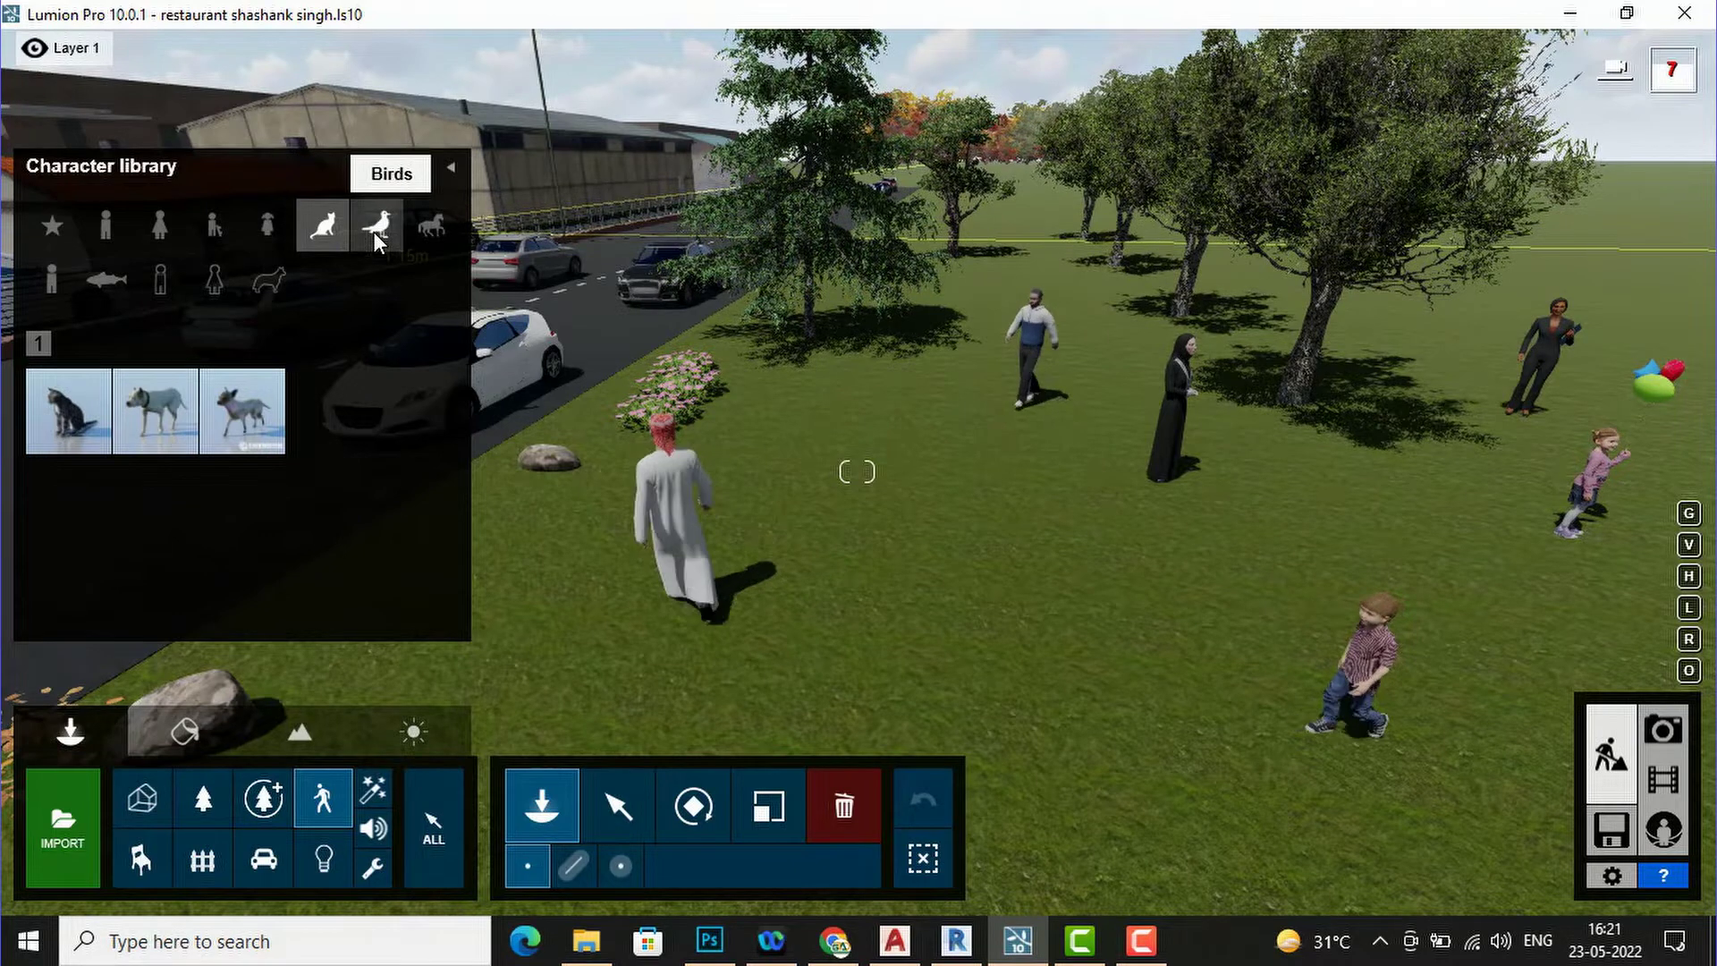
{"action": "left_click", "coordinate": [54, 414]}
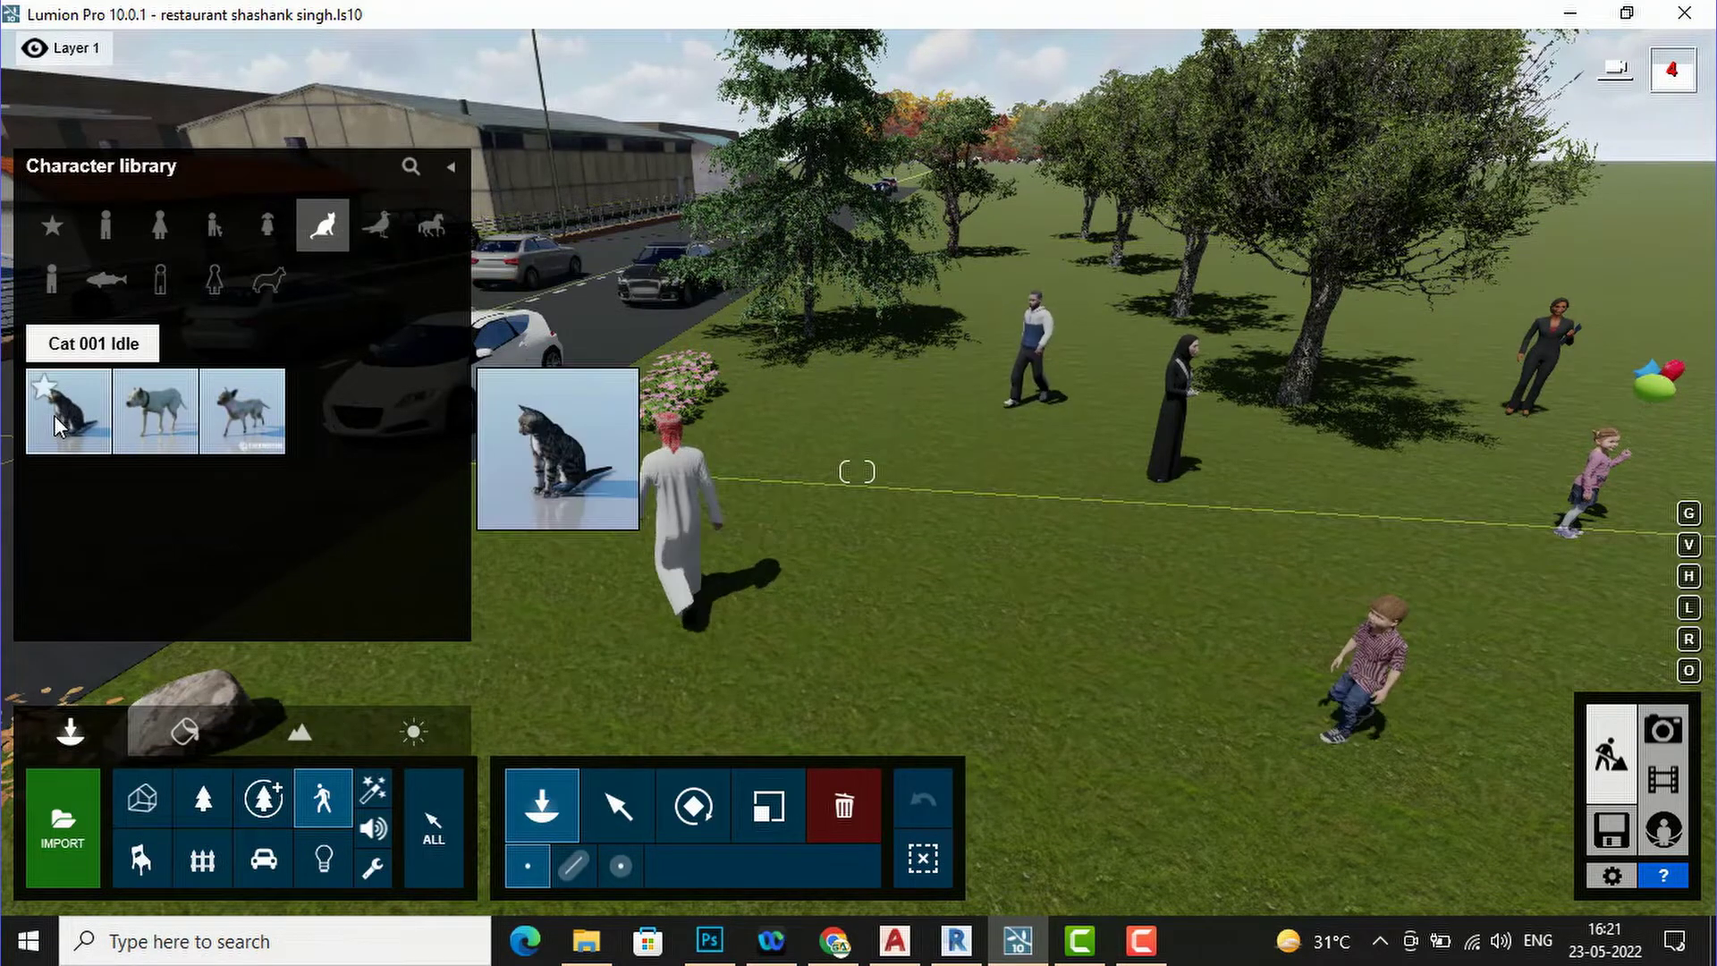
{"action": "left_click", "coordinate": [245, 427]}
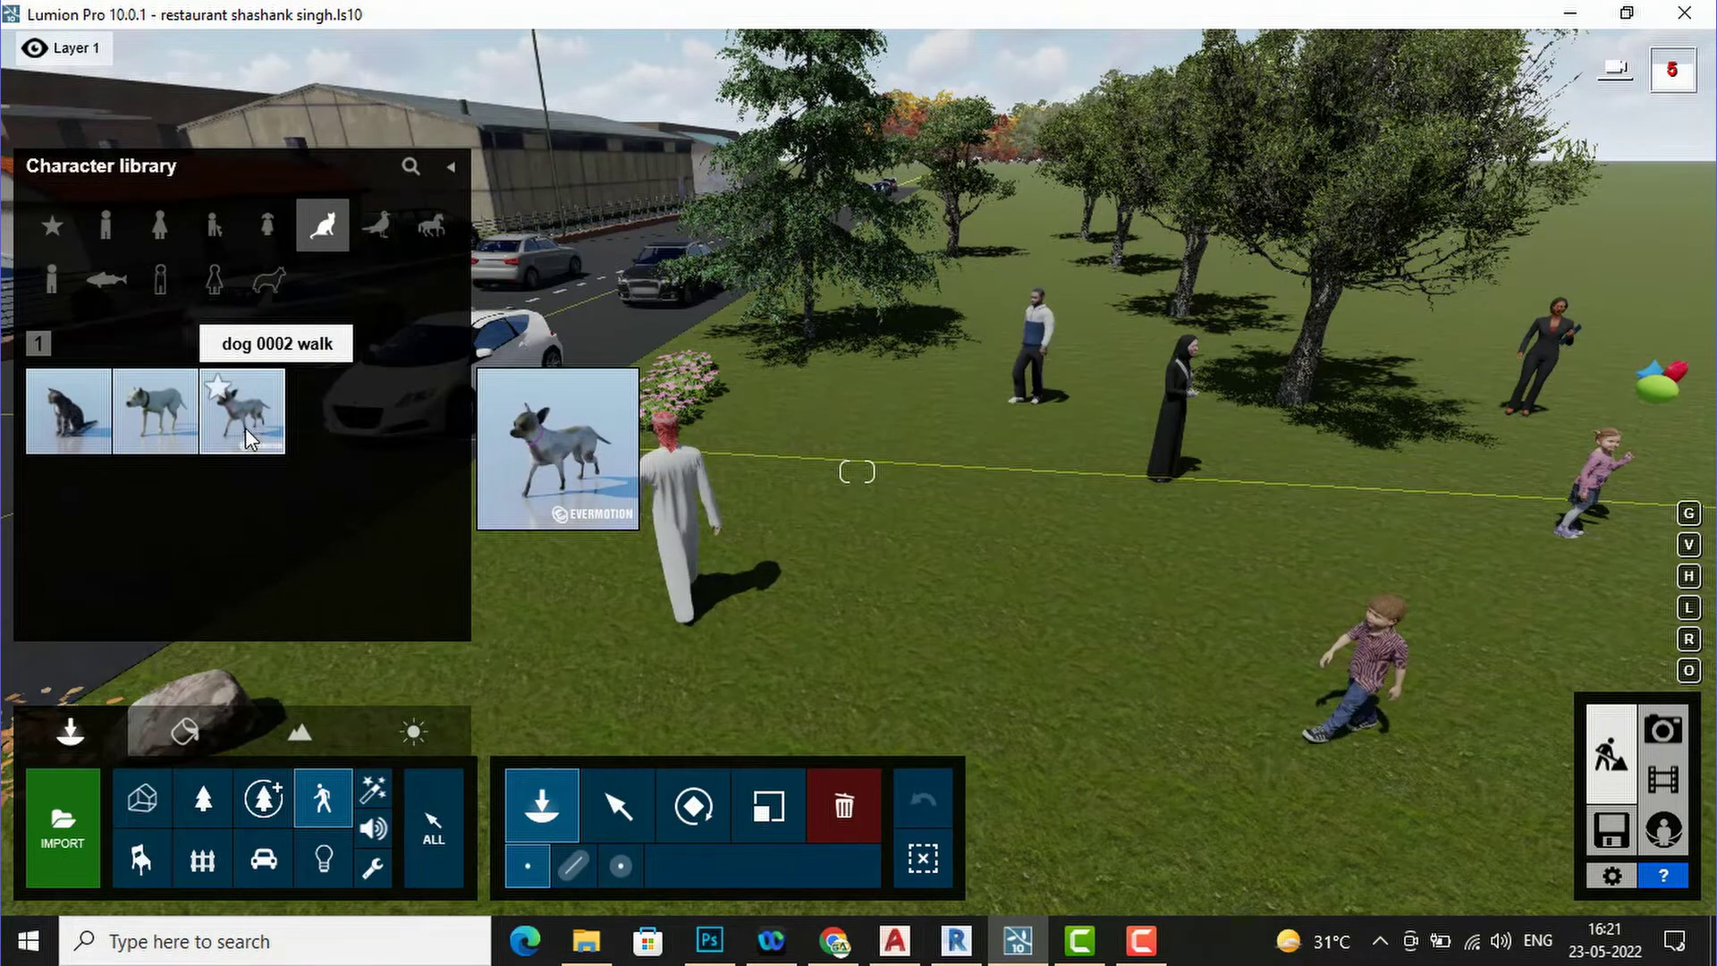
- Place Sparrow 001 Flying birds over the grass near the tall conifer and choose the Duck 002 Flying model
{"action": "left_click", "coordinate": [388, 216]}
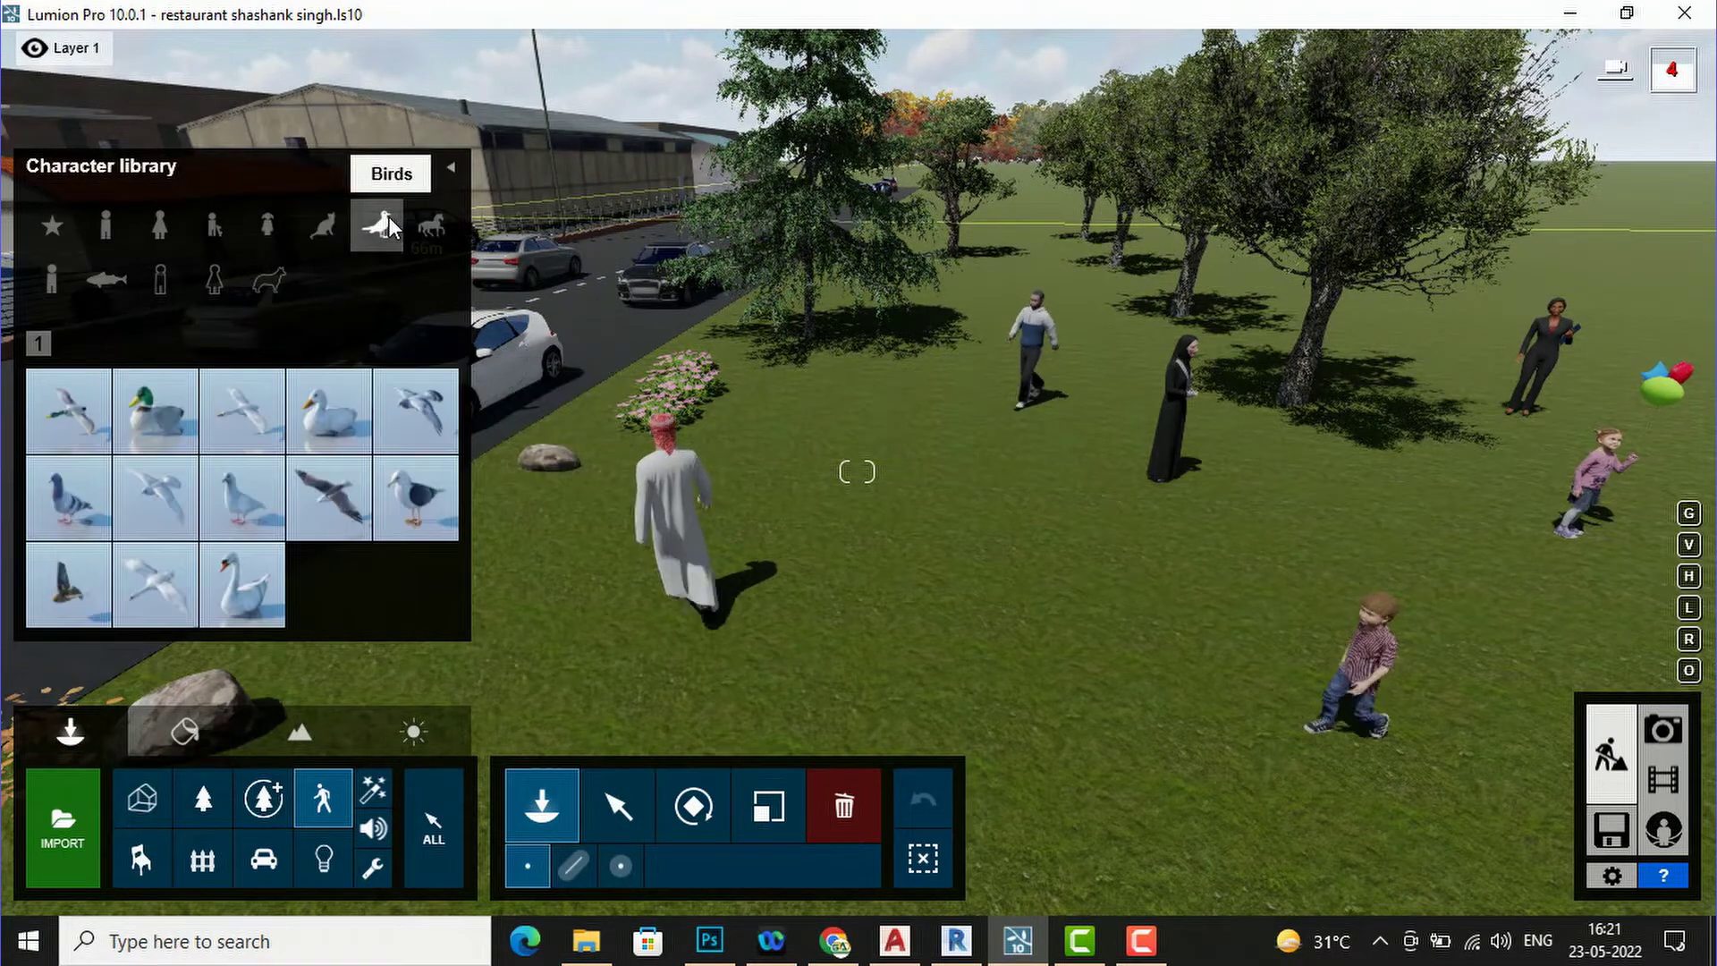
{"action": "left_click", "coordinate": [171, 411]}
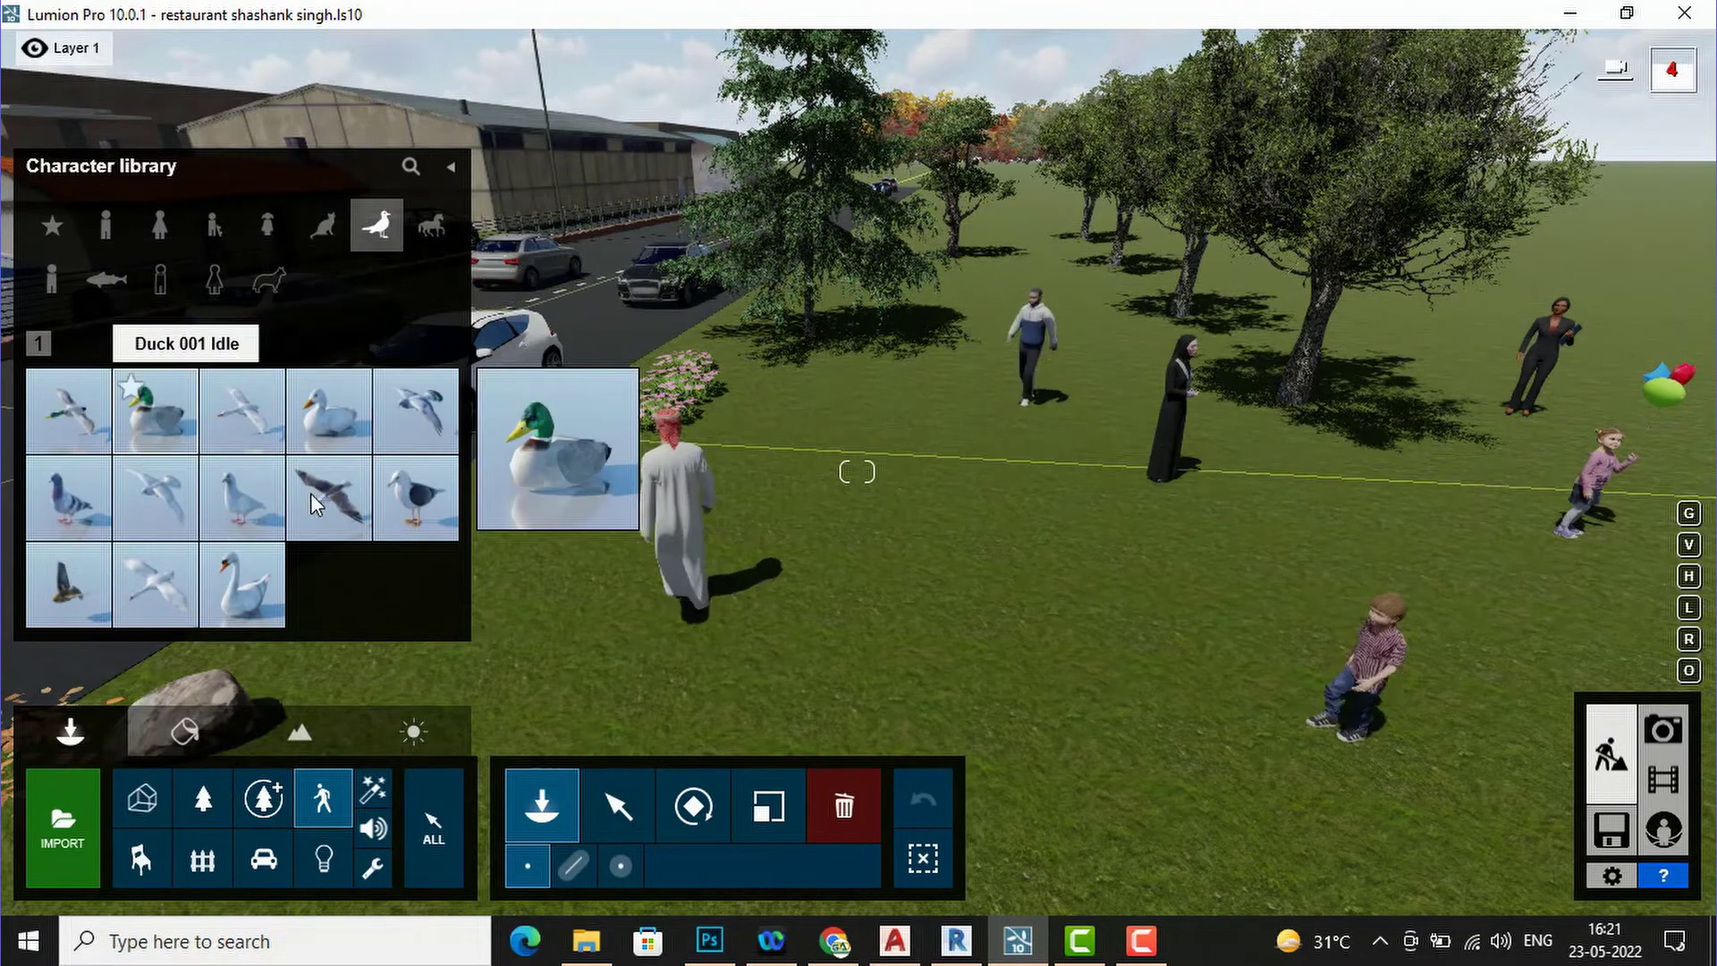
{"action": "left_click", "coordinate": [309, 492]}
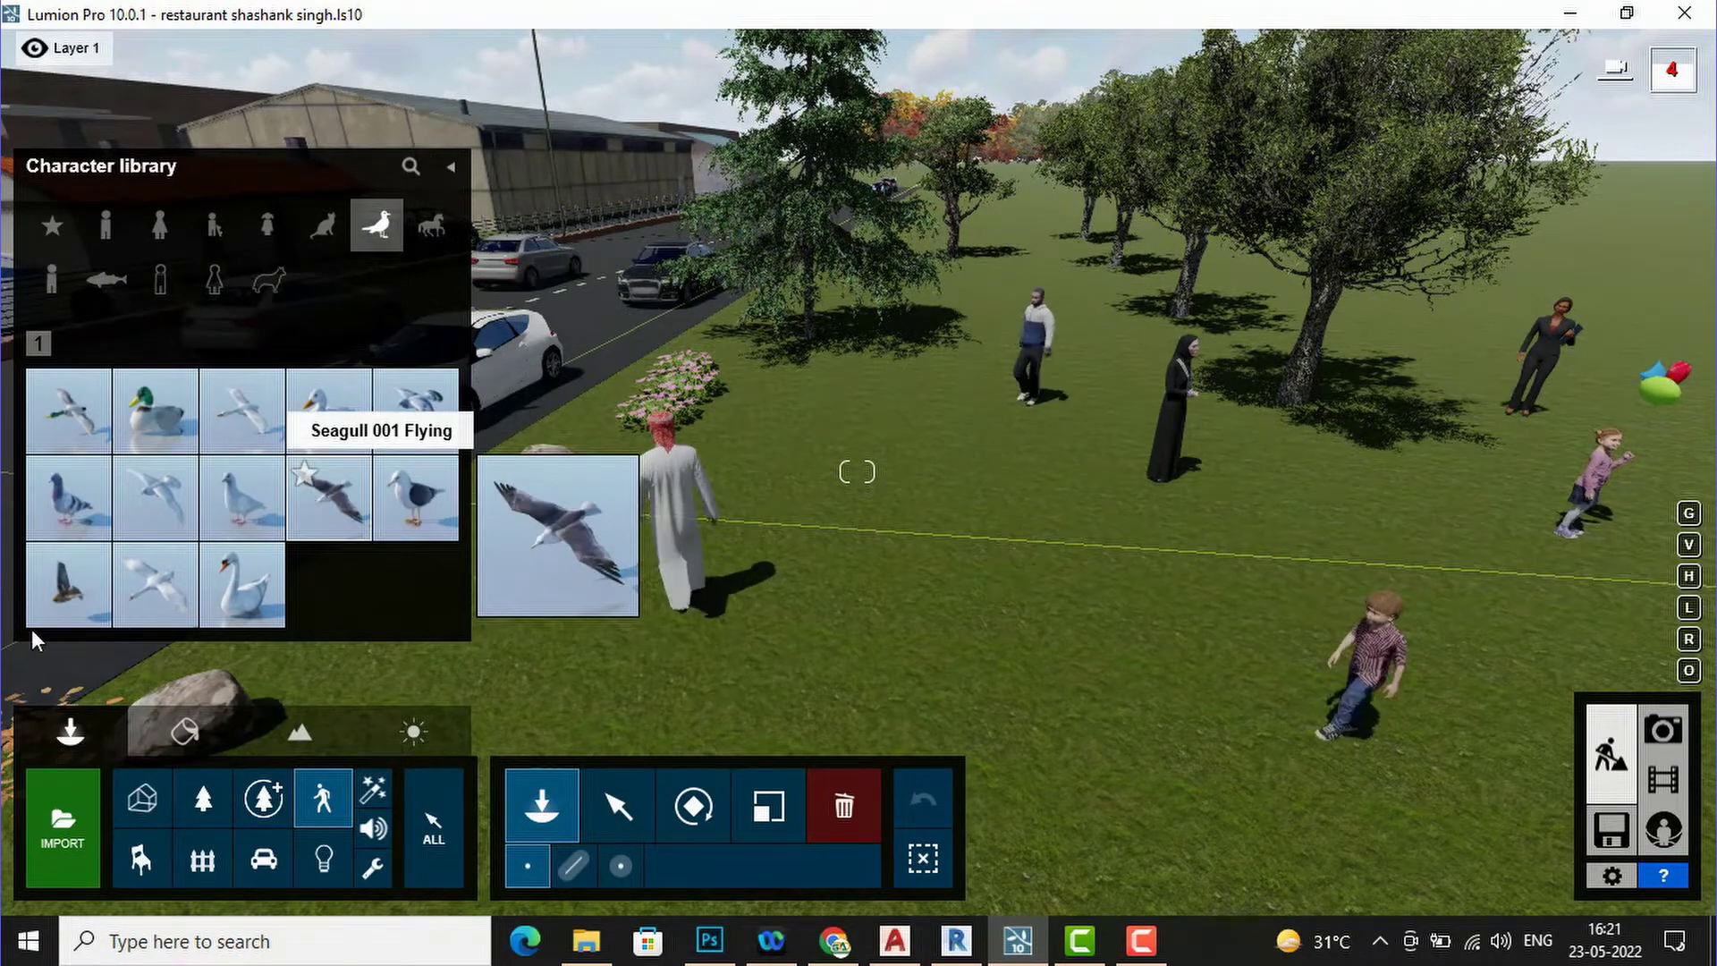
{"action": "left_click", "coordinate": [62, 599]}
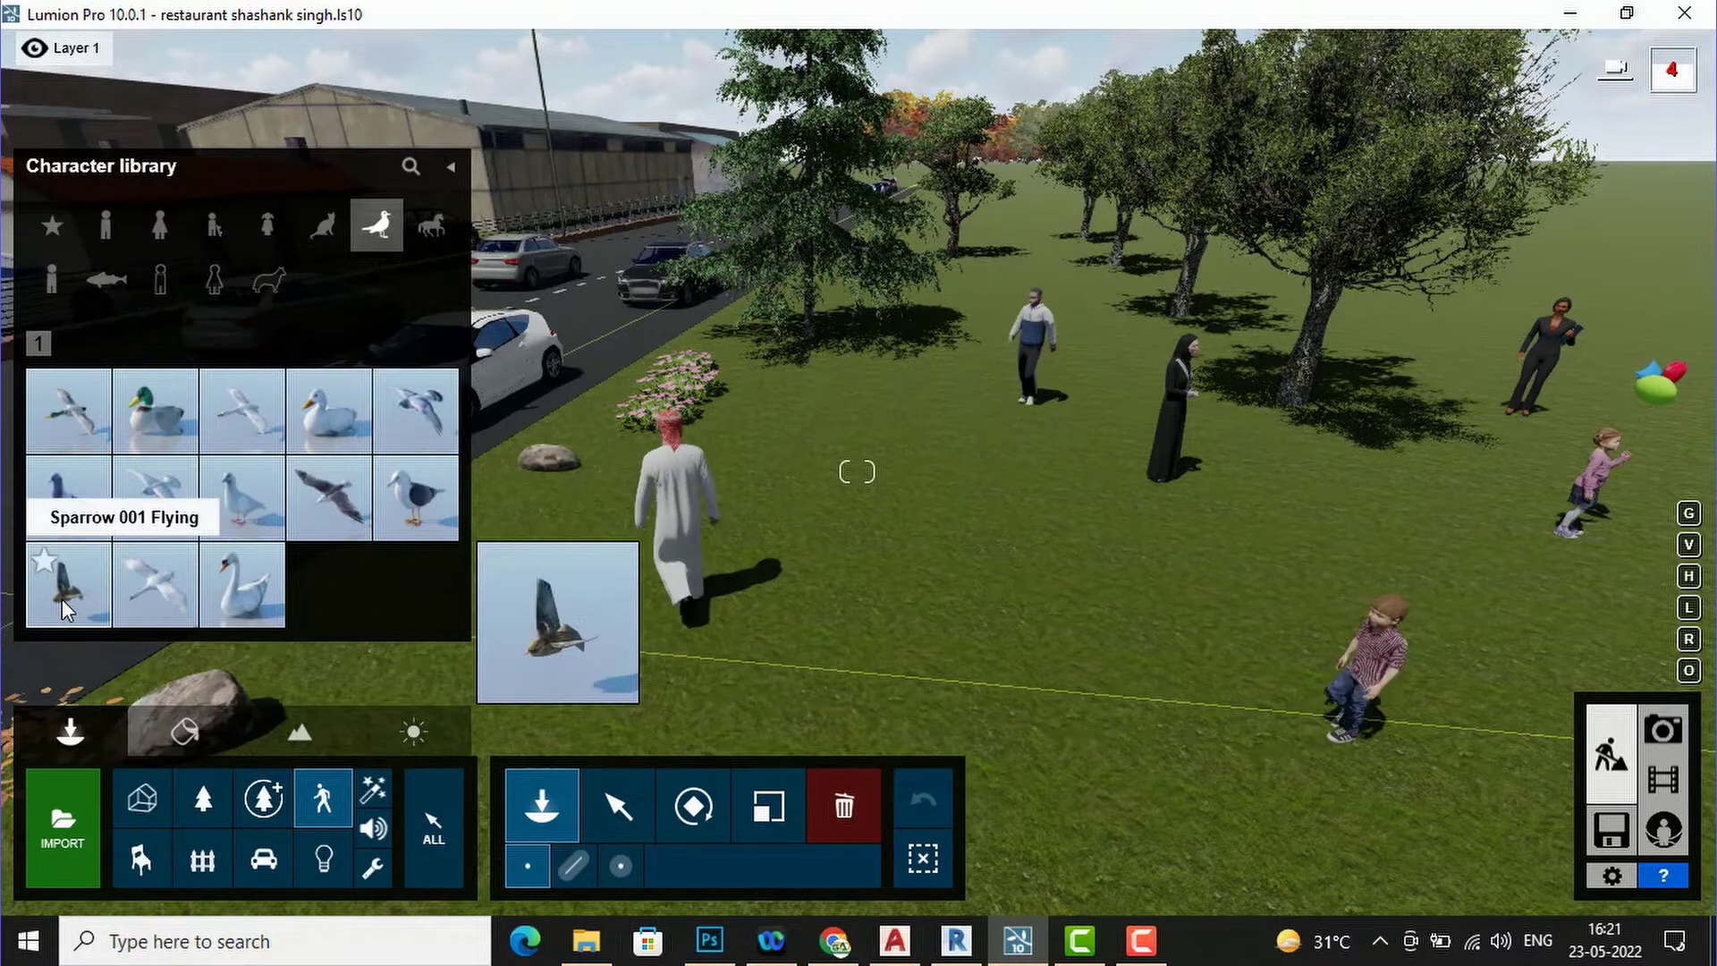
{"action": "left_click", "coordinate": [916, 336]}
{"action": "left_click", "coordinate": [833, 161]}
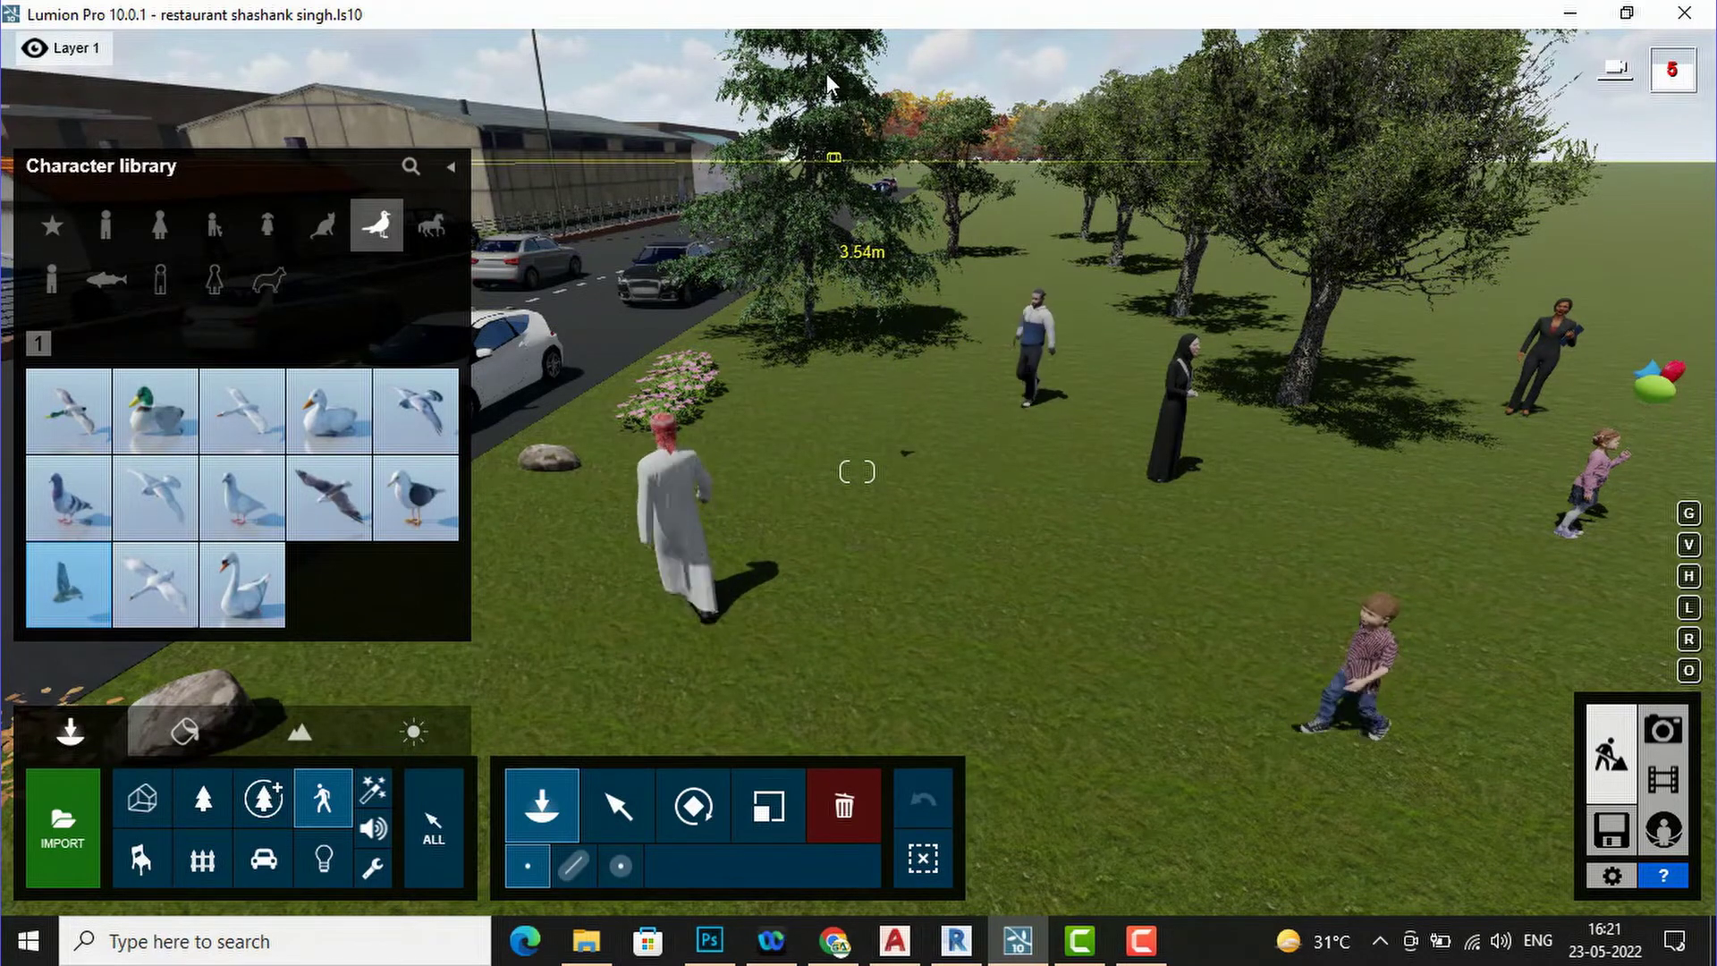
{"action": "mouse_move", "coordinate": [570, 117]}
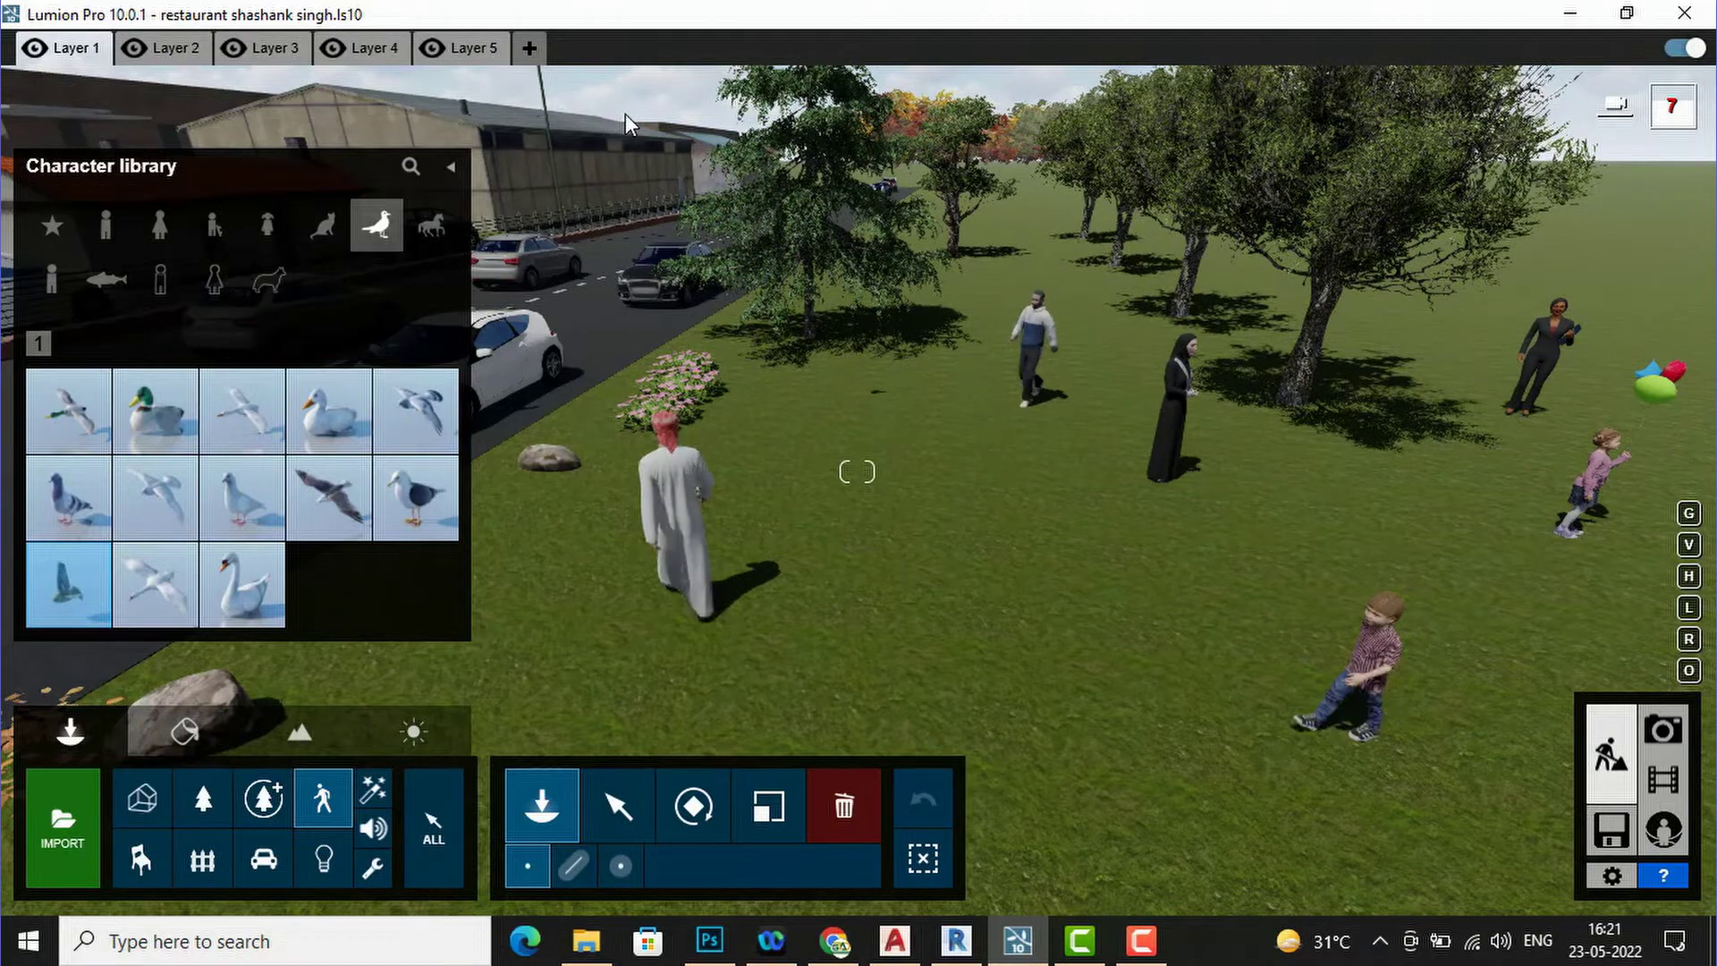
{"action": "left_click", "coordinate": [964, 222]}
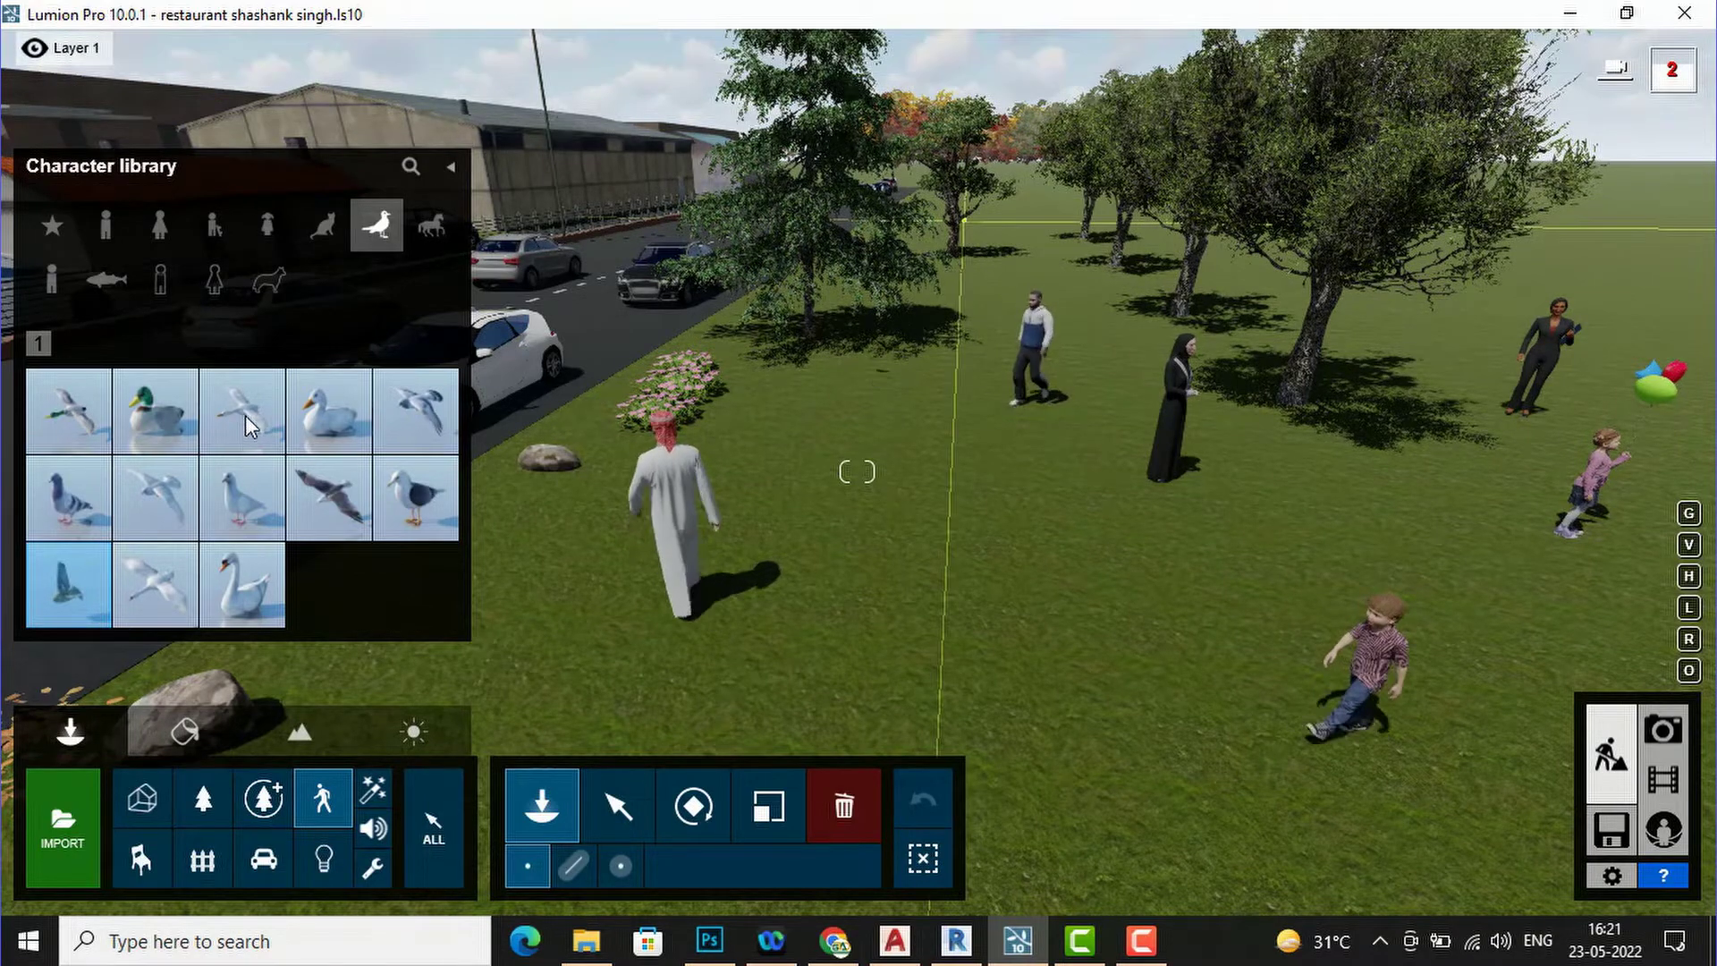
{"action": "mouse_move", "coordinate": [245, 410]}
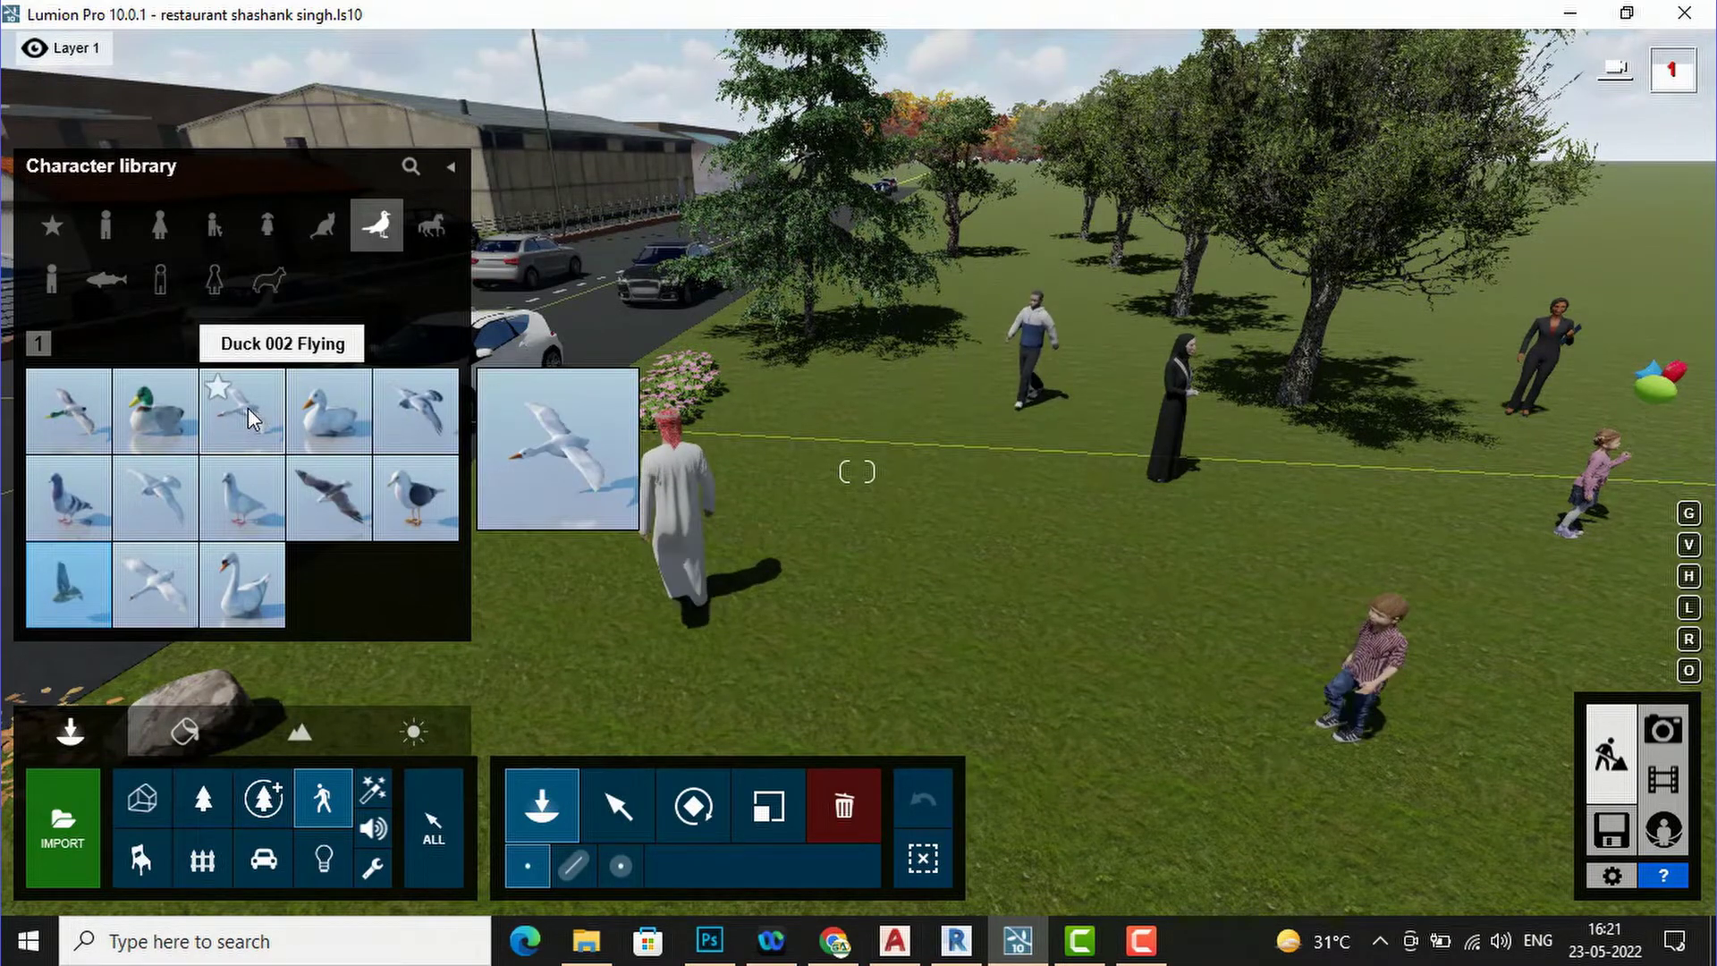
{"action": "left_click", "coordinate": [248, 408]}
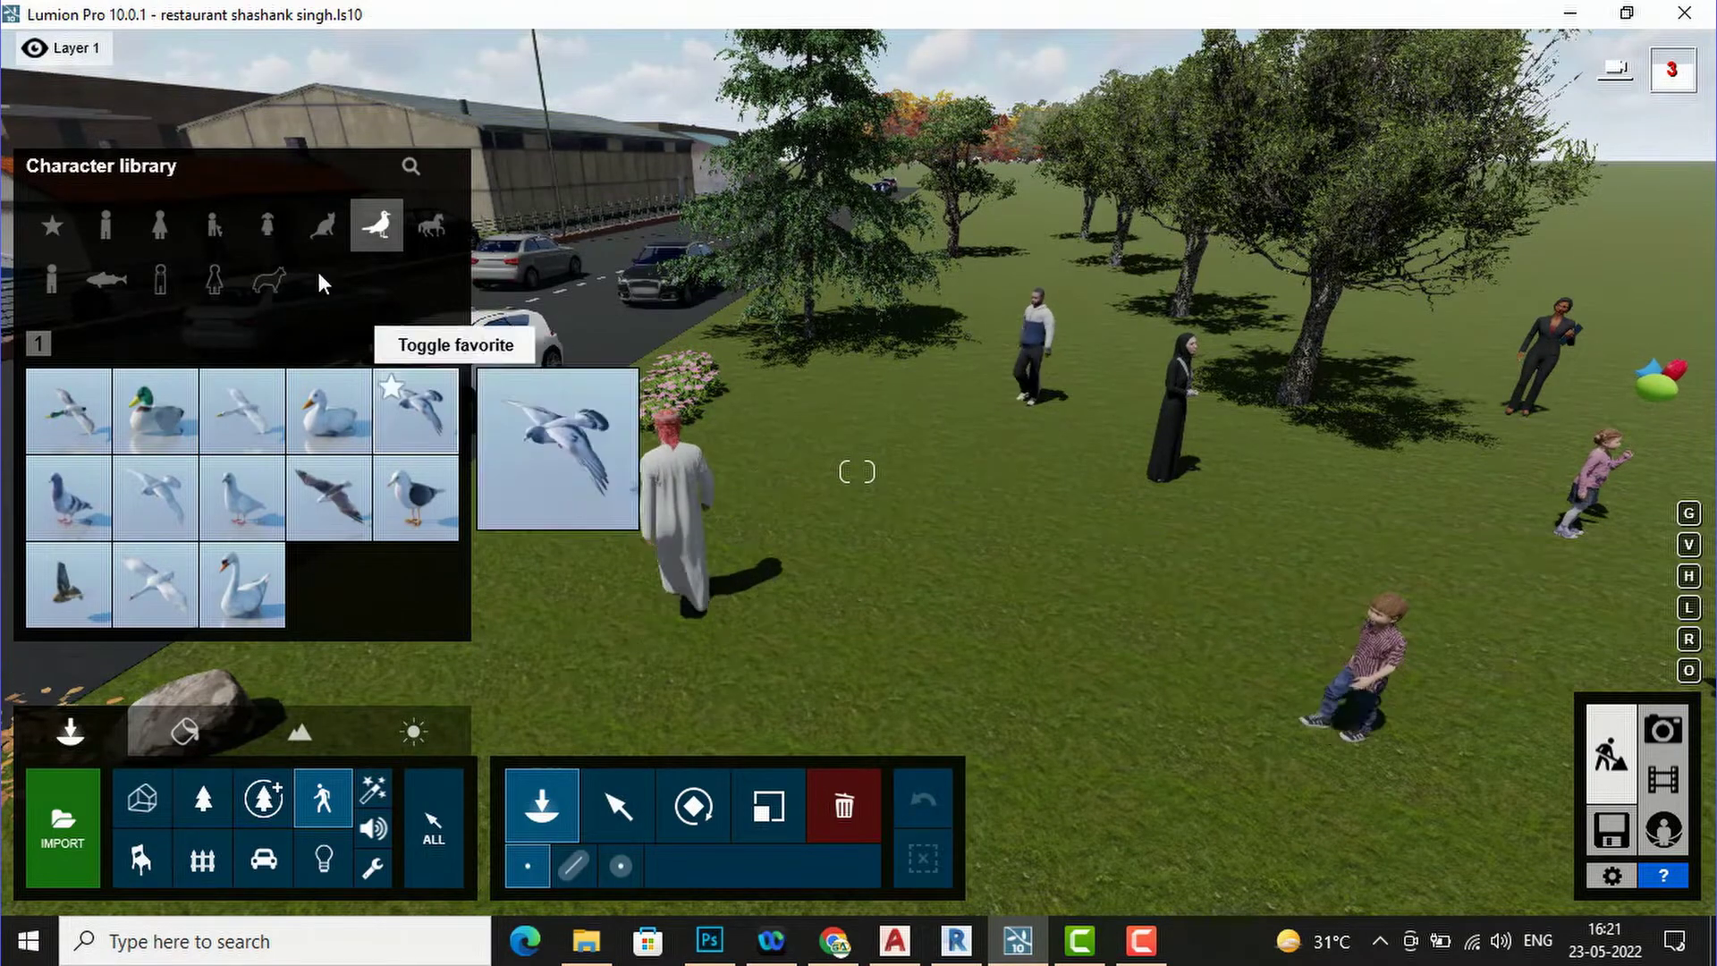
- Look through the farm animals, 2D people, fish, 3D people silhouettes and men in the character library
{"action": "left_click", "coordinate": [430, 231]}
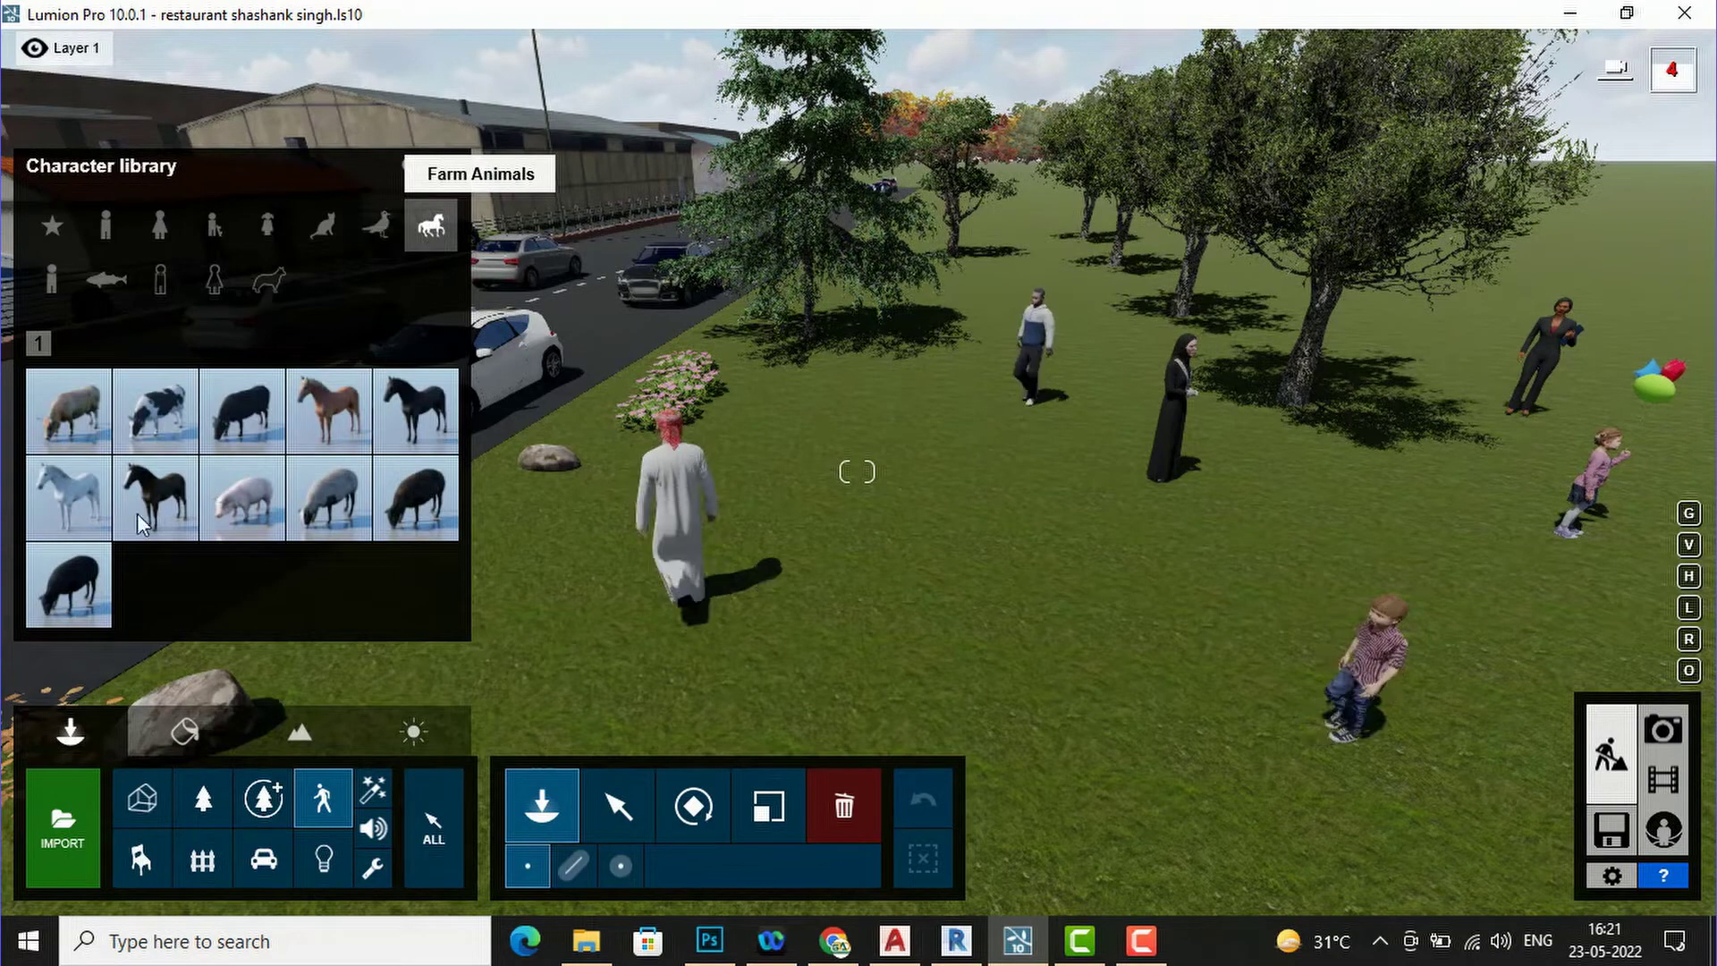
{"action": "mouse_move", "coordinate": [157, 448]}
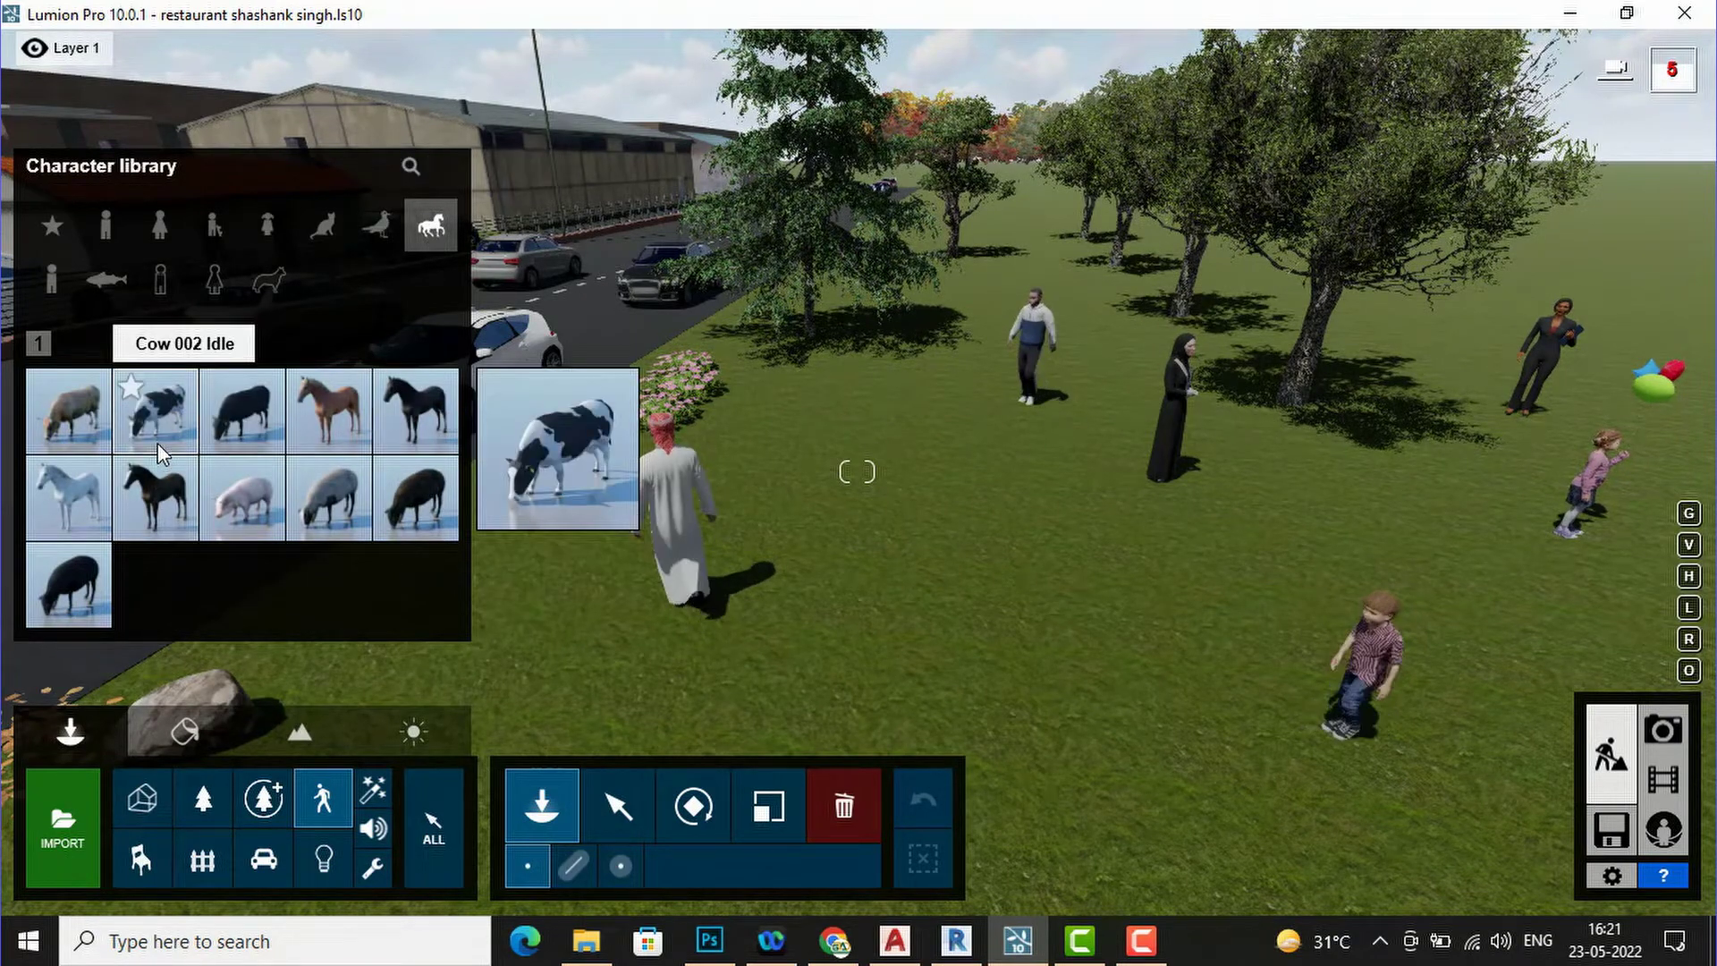
{"action": "left_click", "coordinate": [50, 282]}
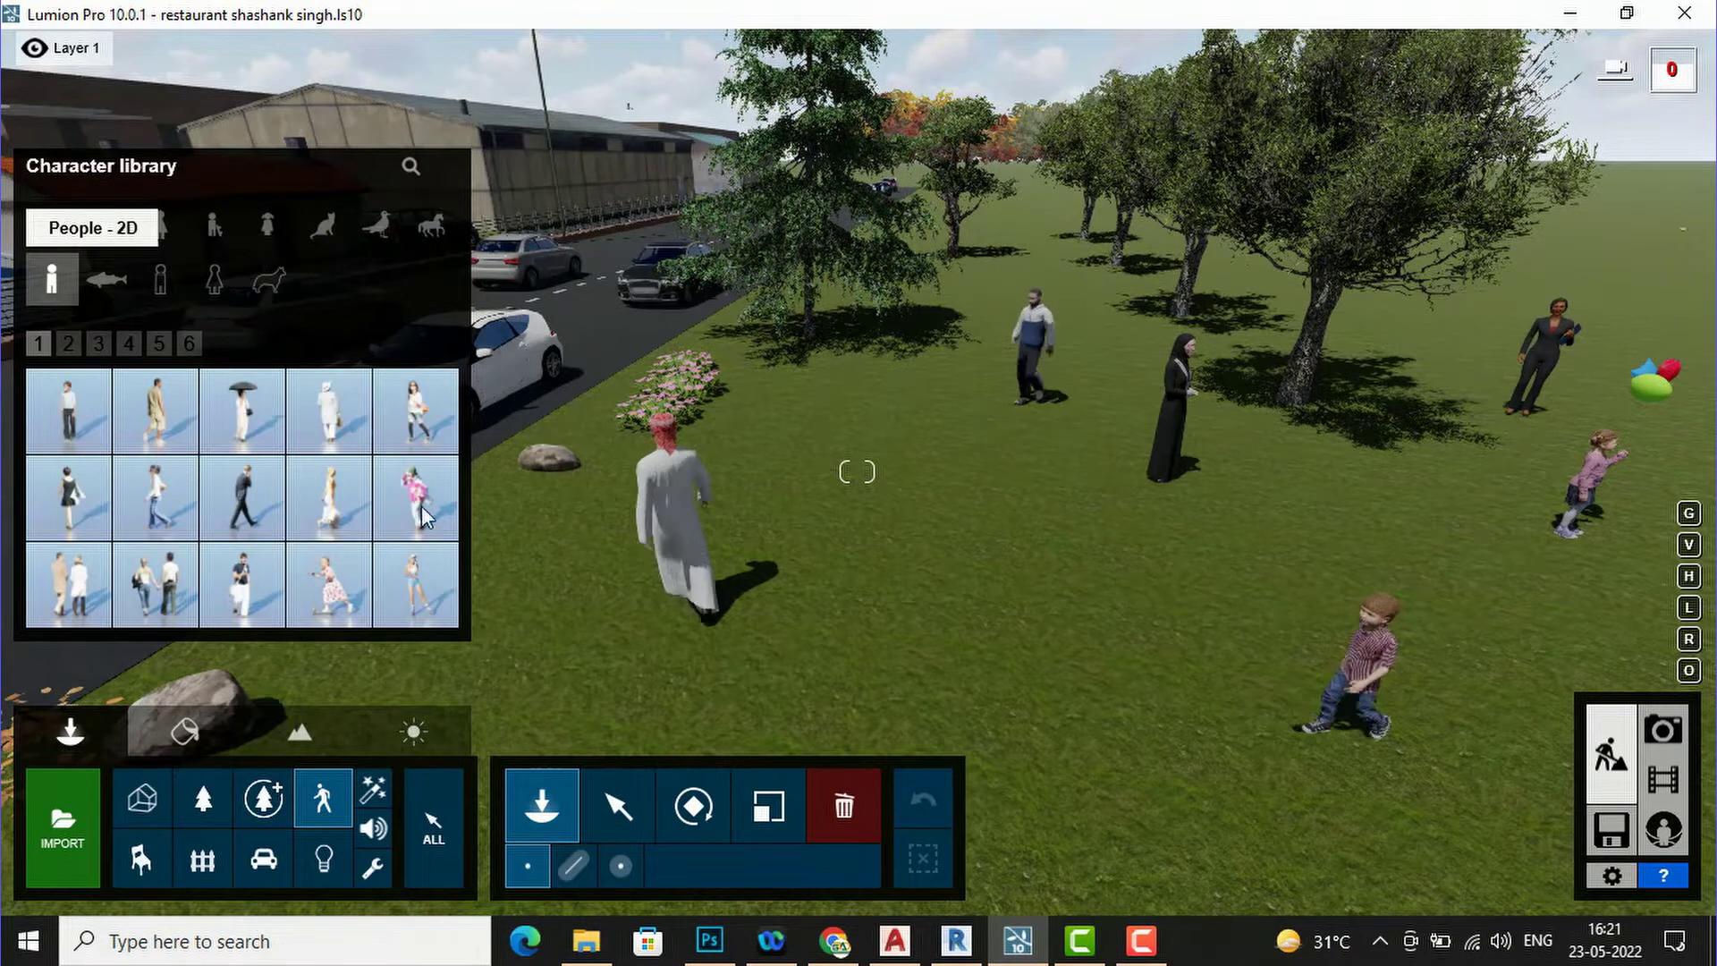
{"action": "left_click", "coordinate": [97, 275]}
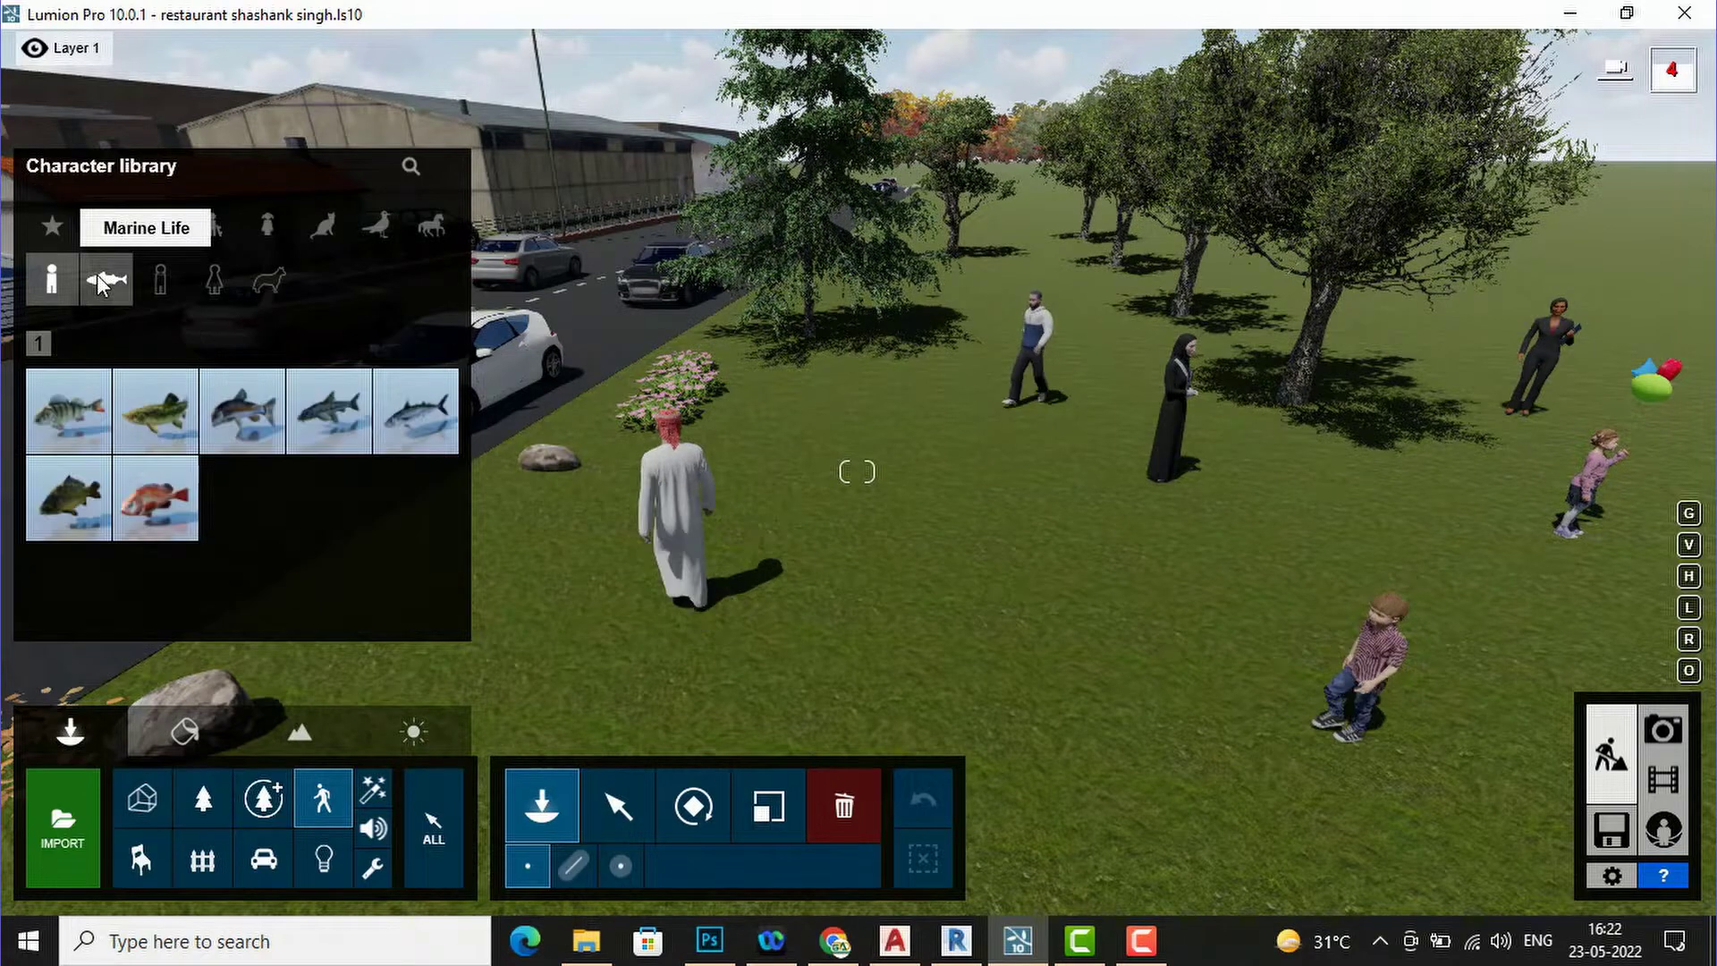
{"action": "left_click", "coordinate": [164, 281]}
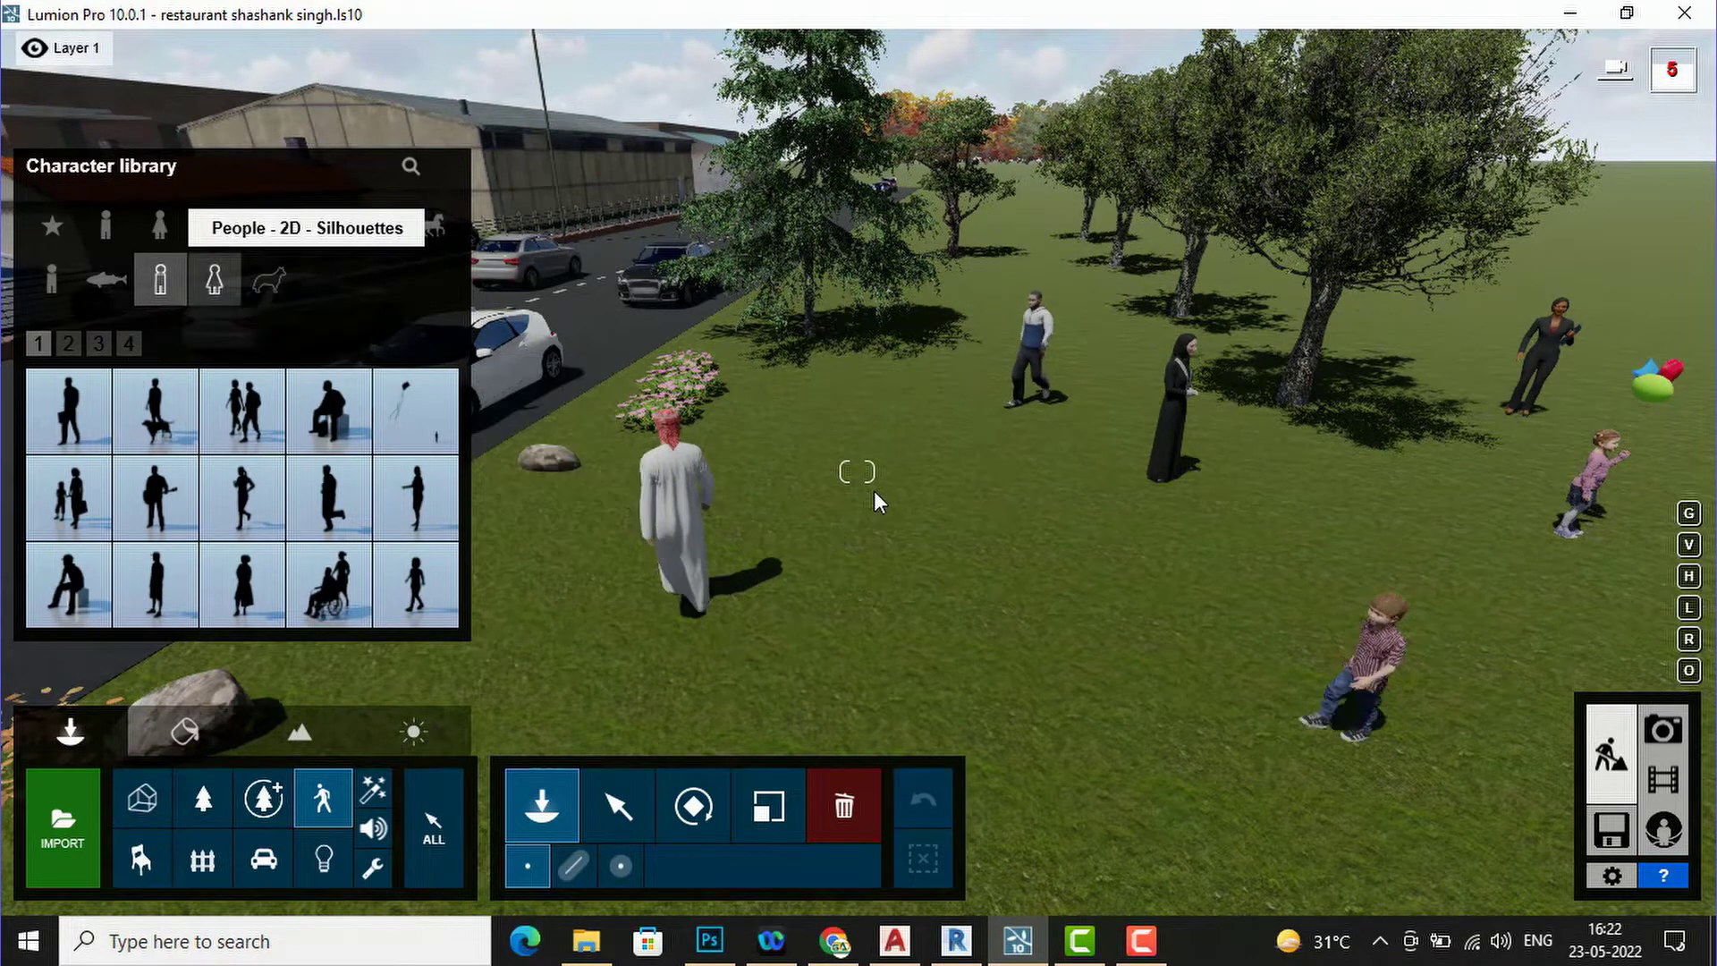
{"action": "left_click", "coordinate": [105, 225]}
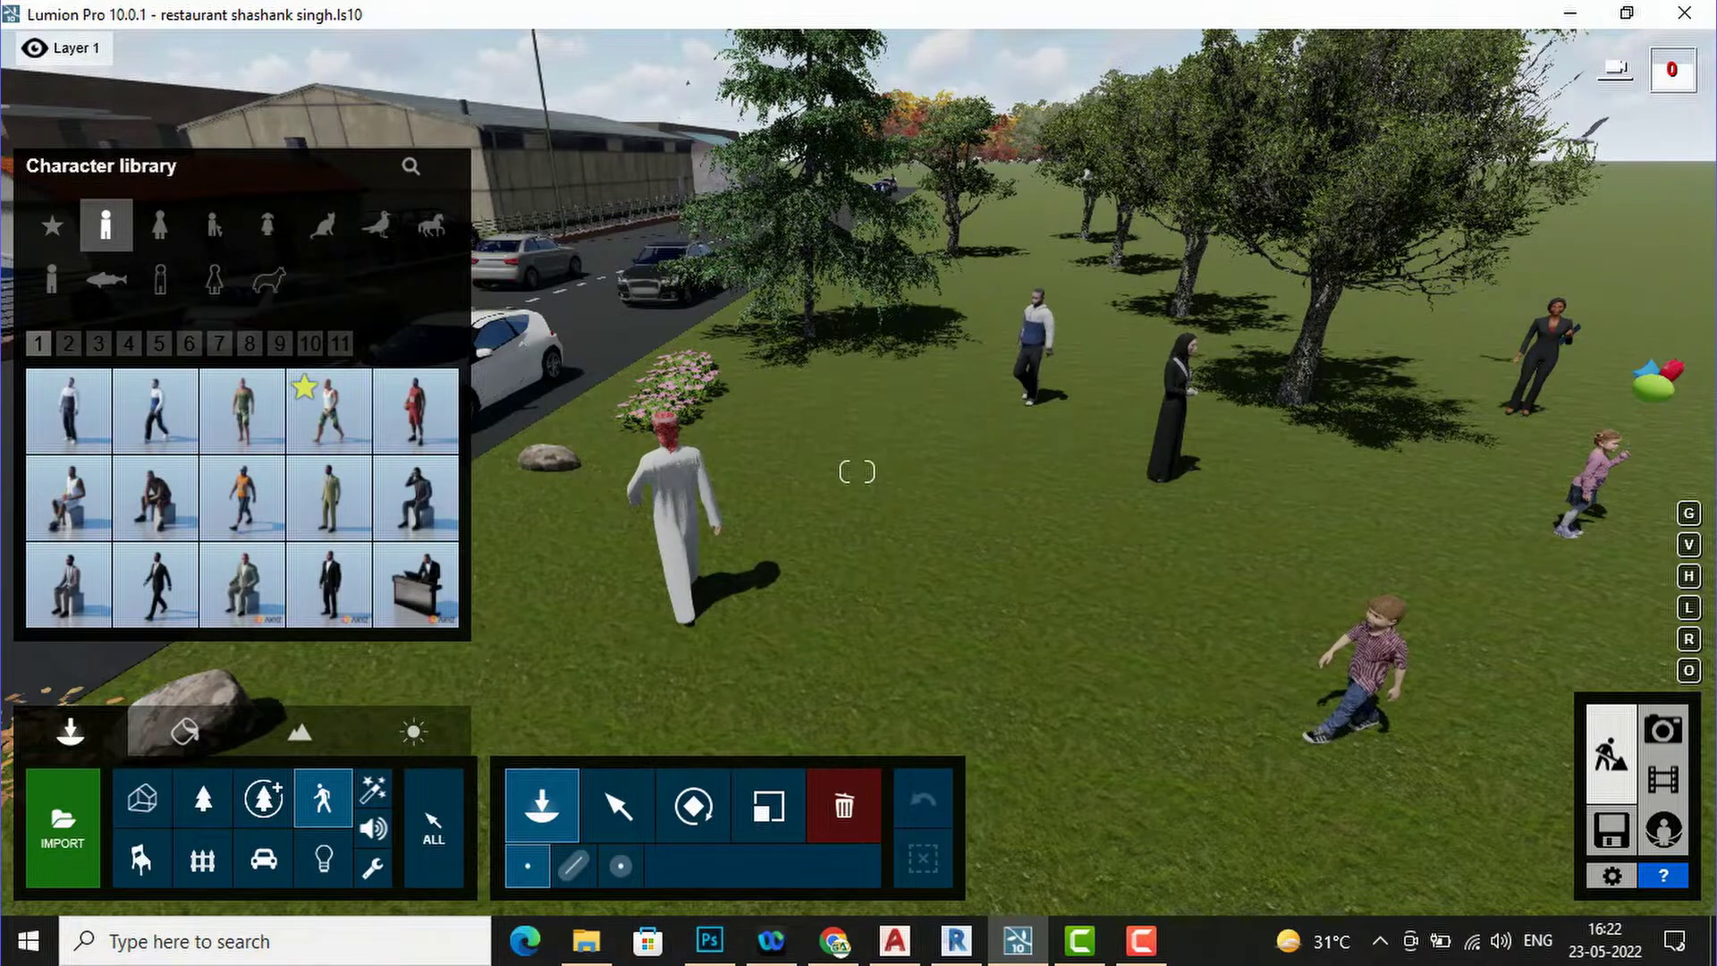
- Delete the existing first clip, the restaurant interior shot, from the movie timeline
{"action": "right_click_drag", "start_coordinate": [857, 472], "coordinate": [828, 363]}
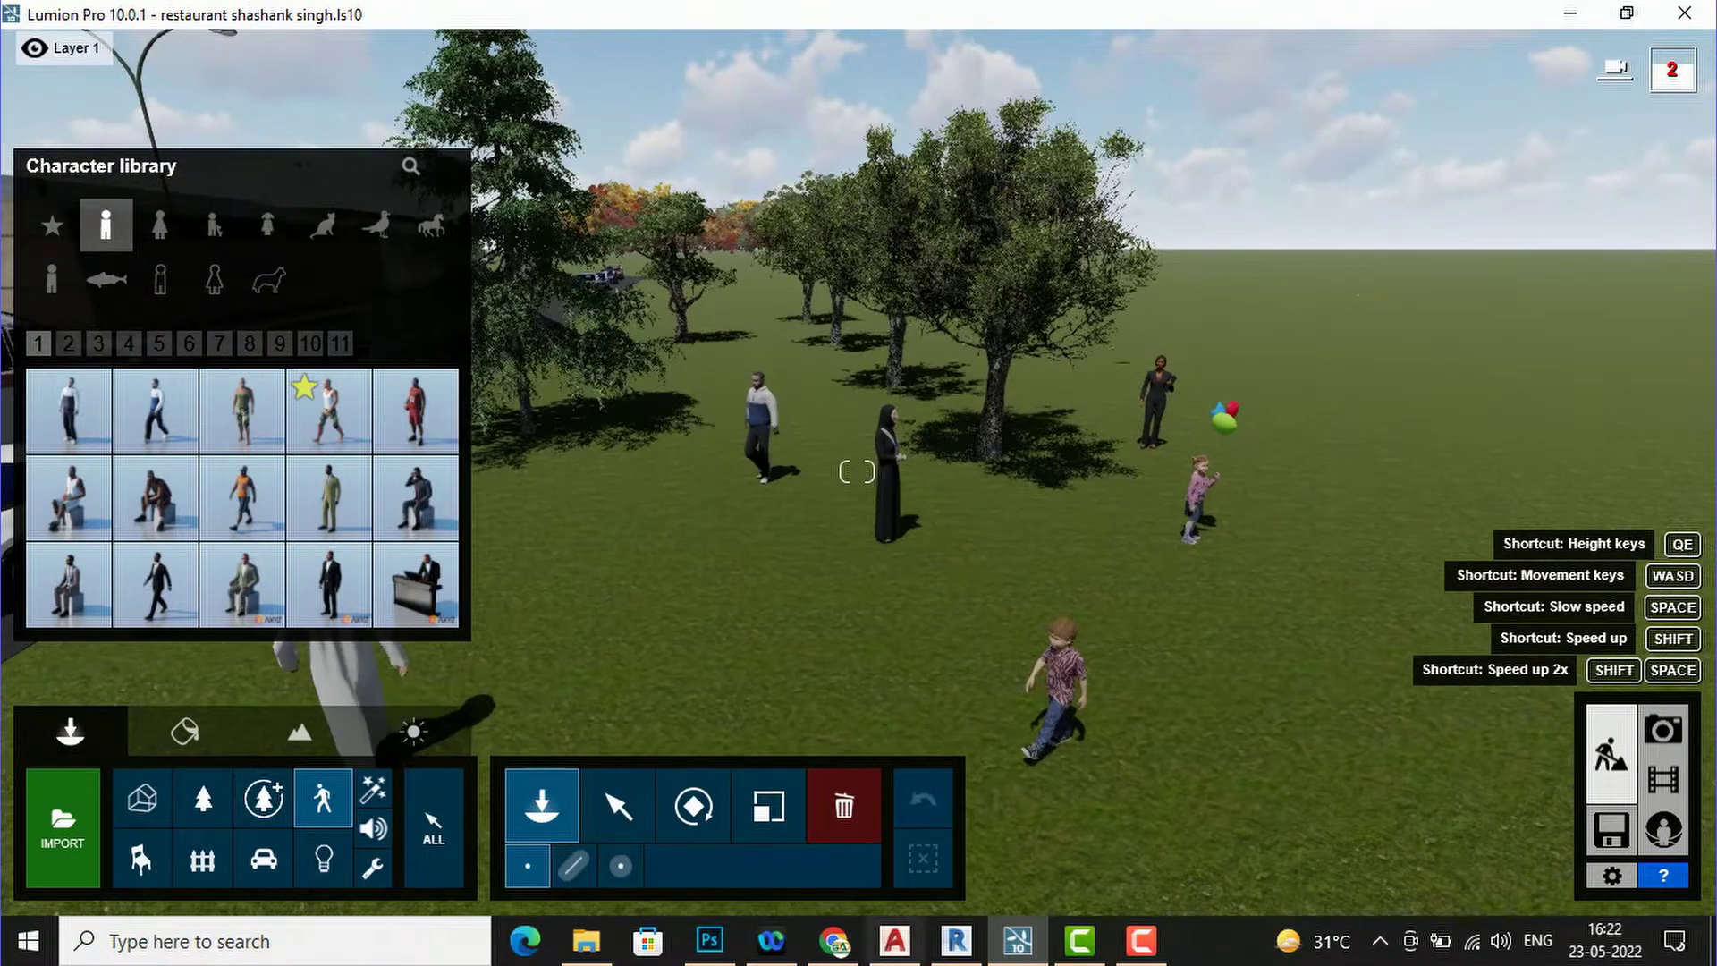
{"action": "left_click", "coordinate": [1665, 782]}
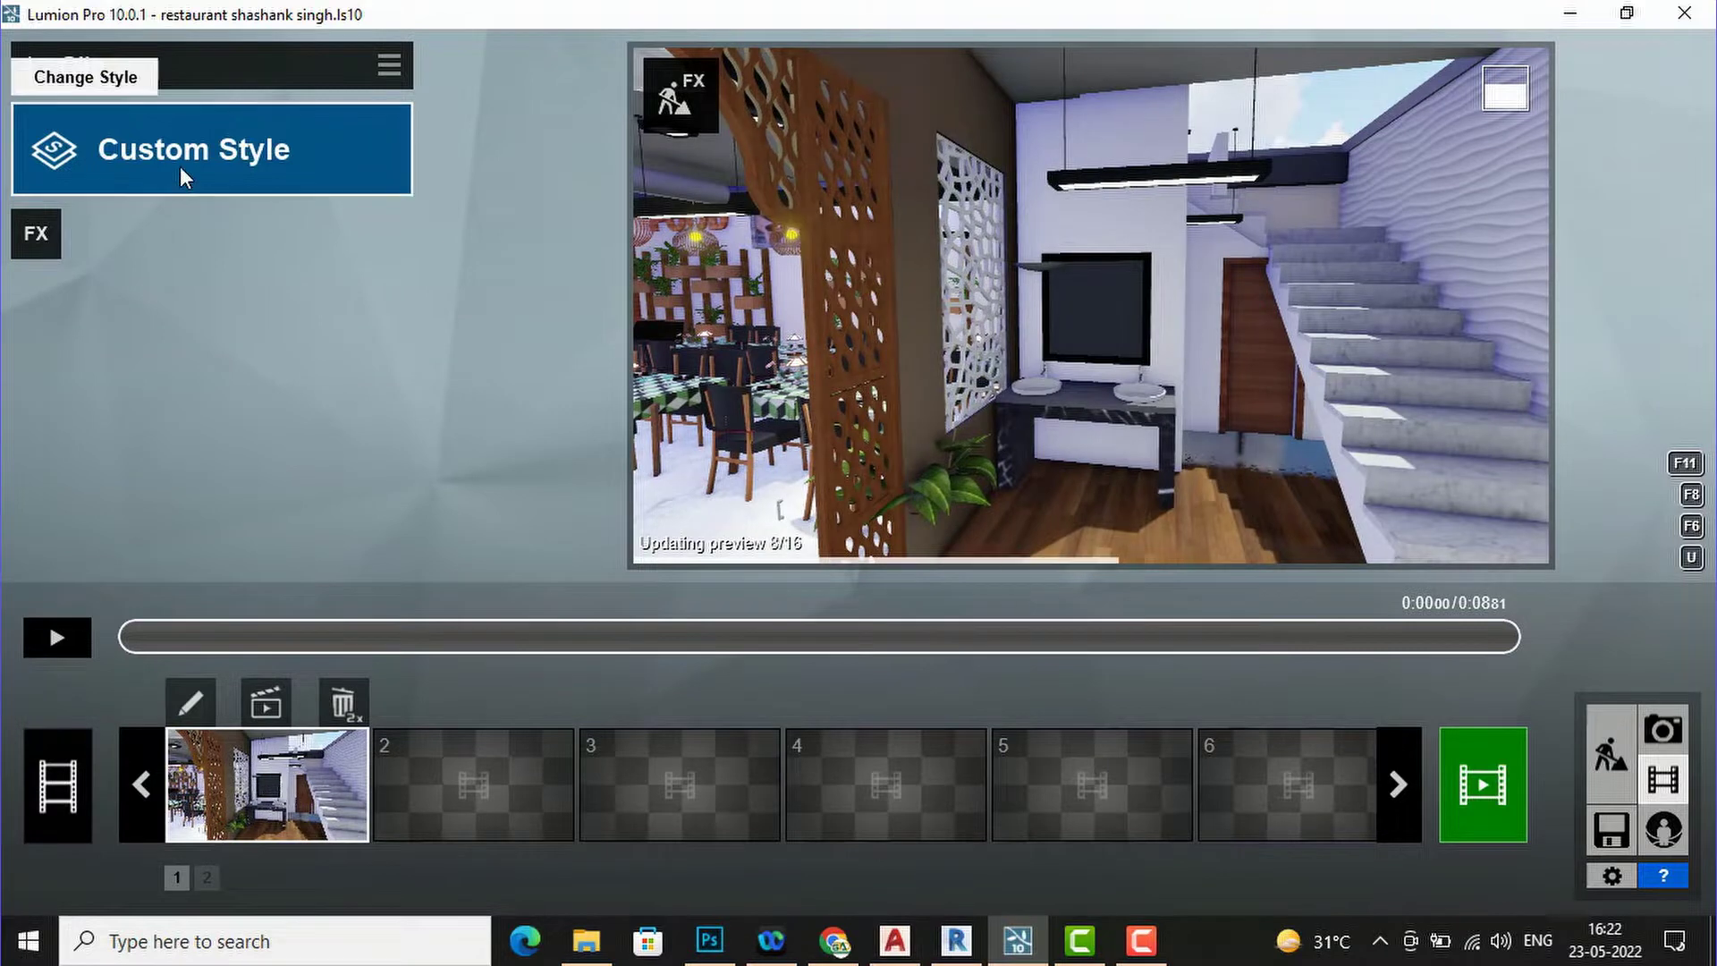
{"action": "double_click", "coordinate": [345, 707]}
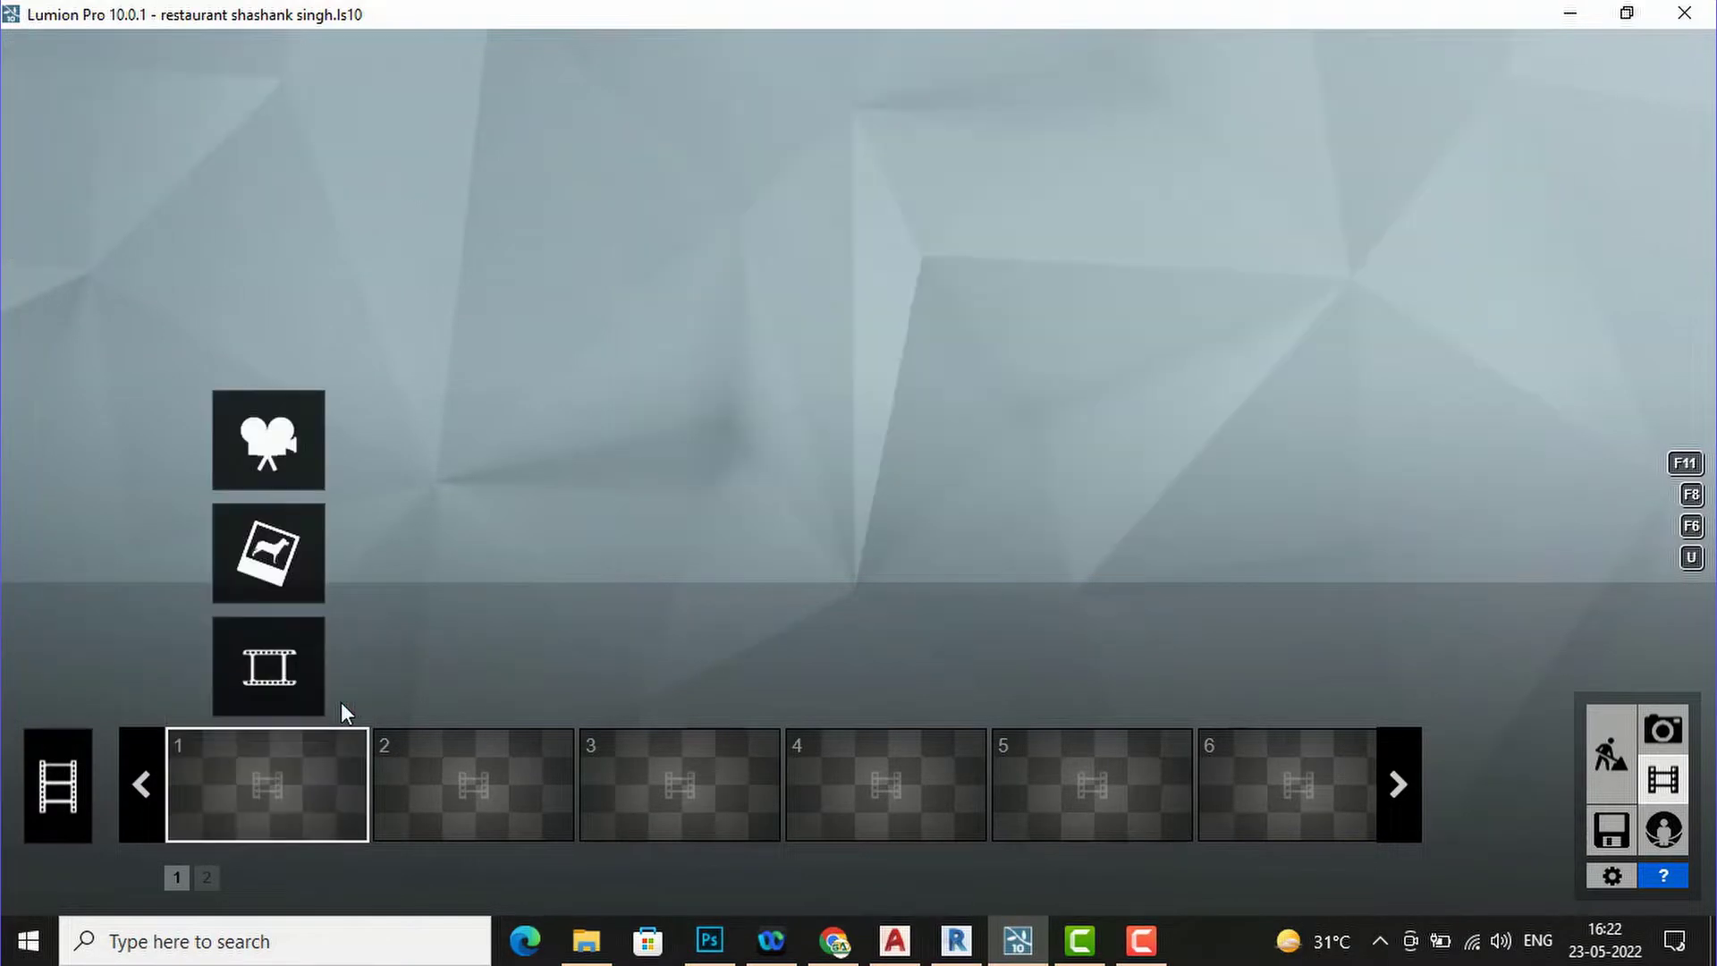
- Start recording a new clip in the first slot and capture its opening camera shot of the people, rocks and pink flowers on the grass
{"action": "left_click", "coordinate": [268, 440]}
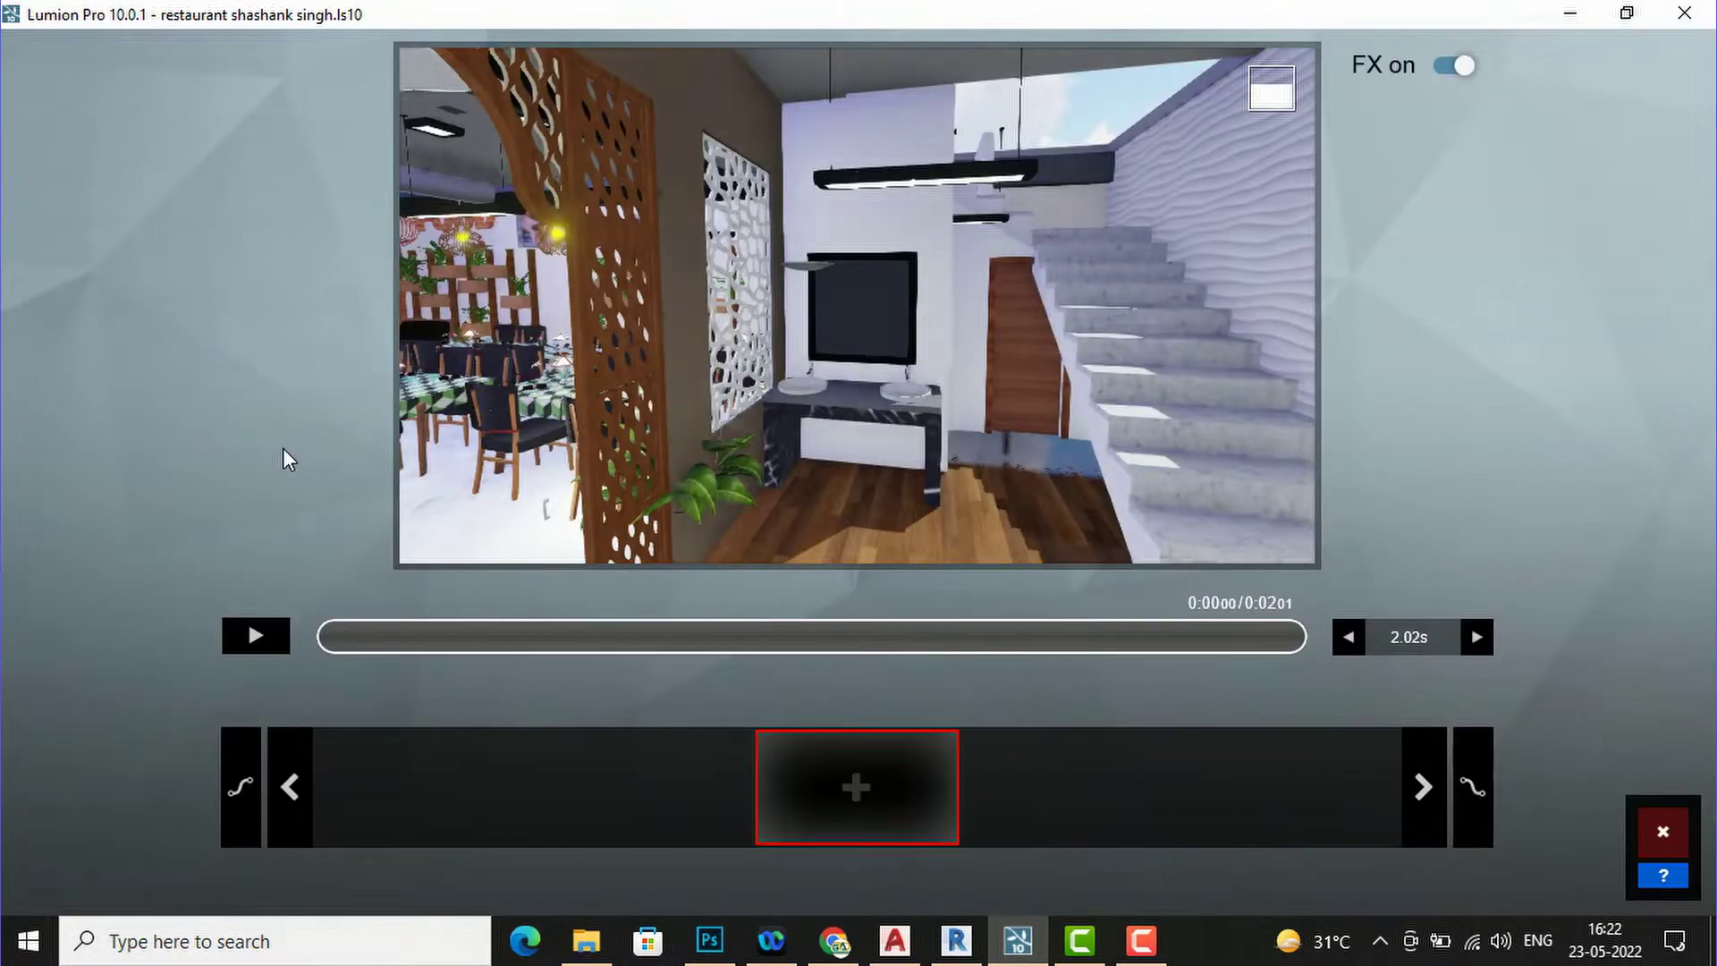
{"action": "key", "text": "a"}
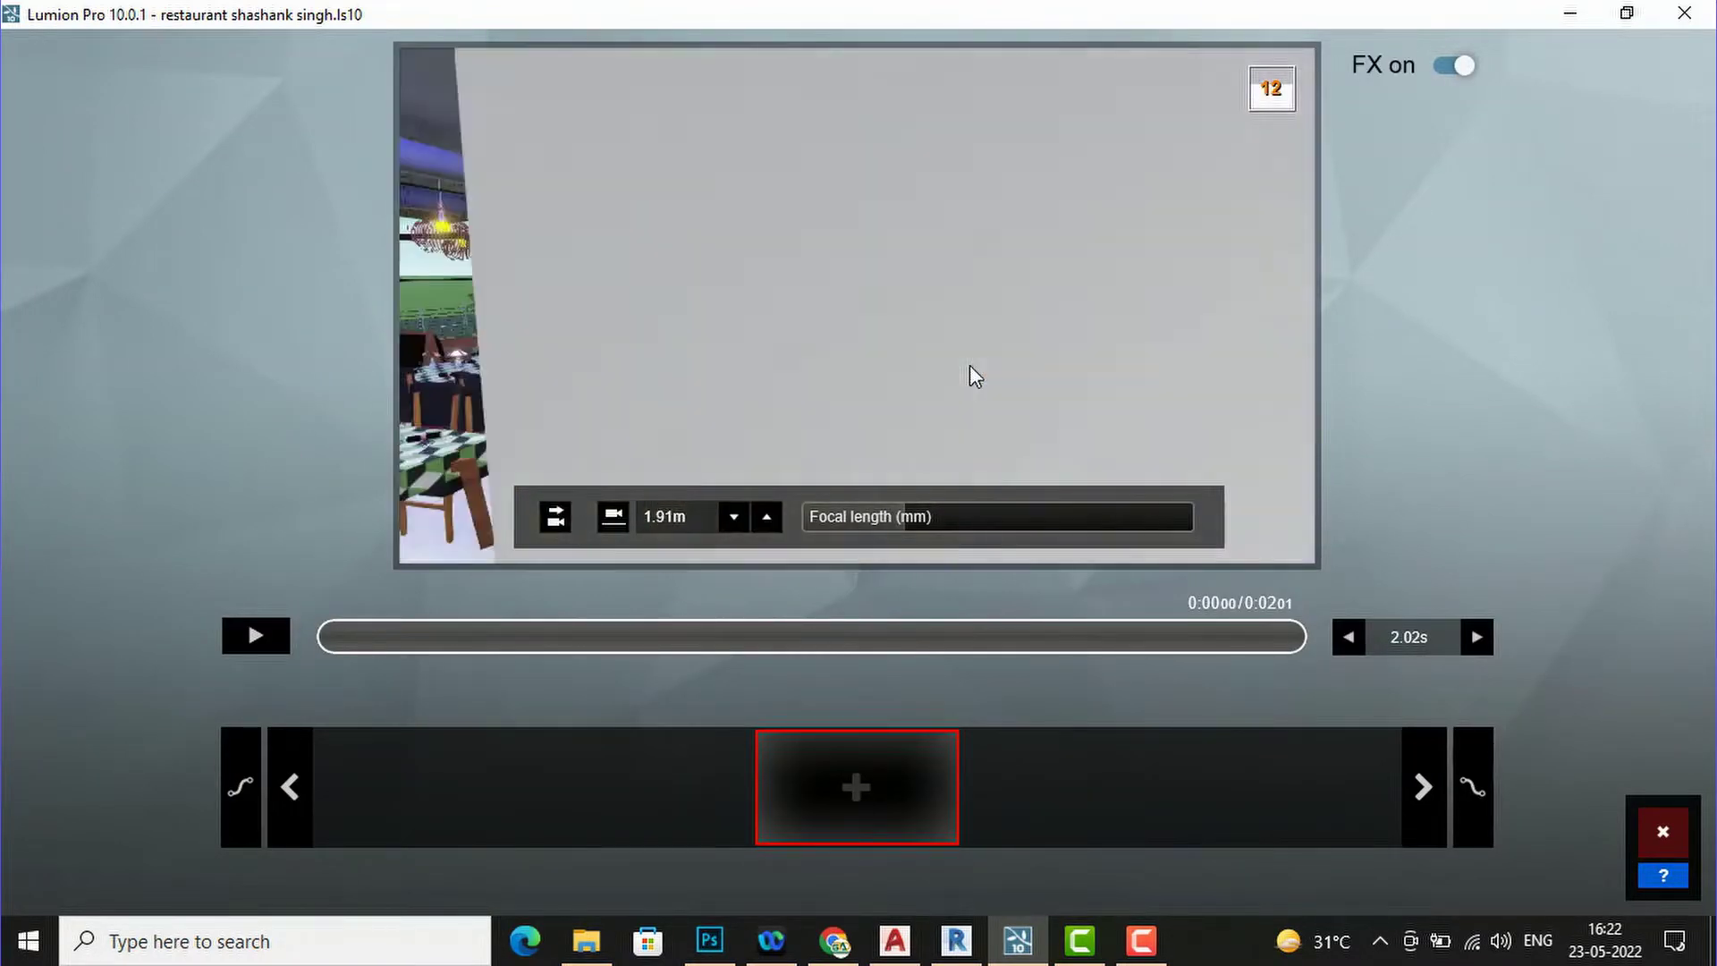
{"action": "key", "text": "a"}
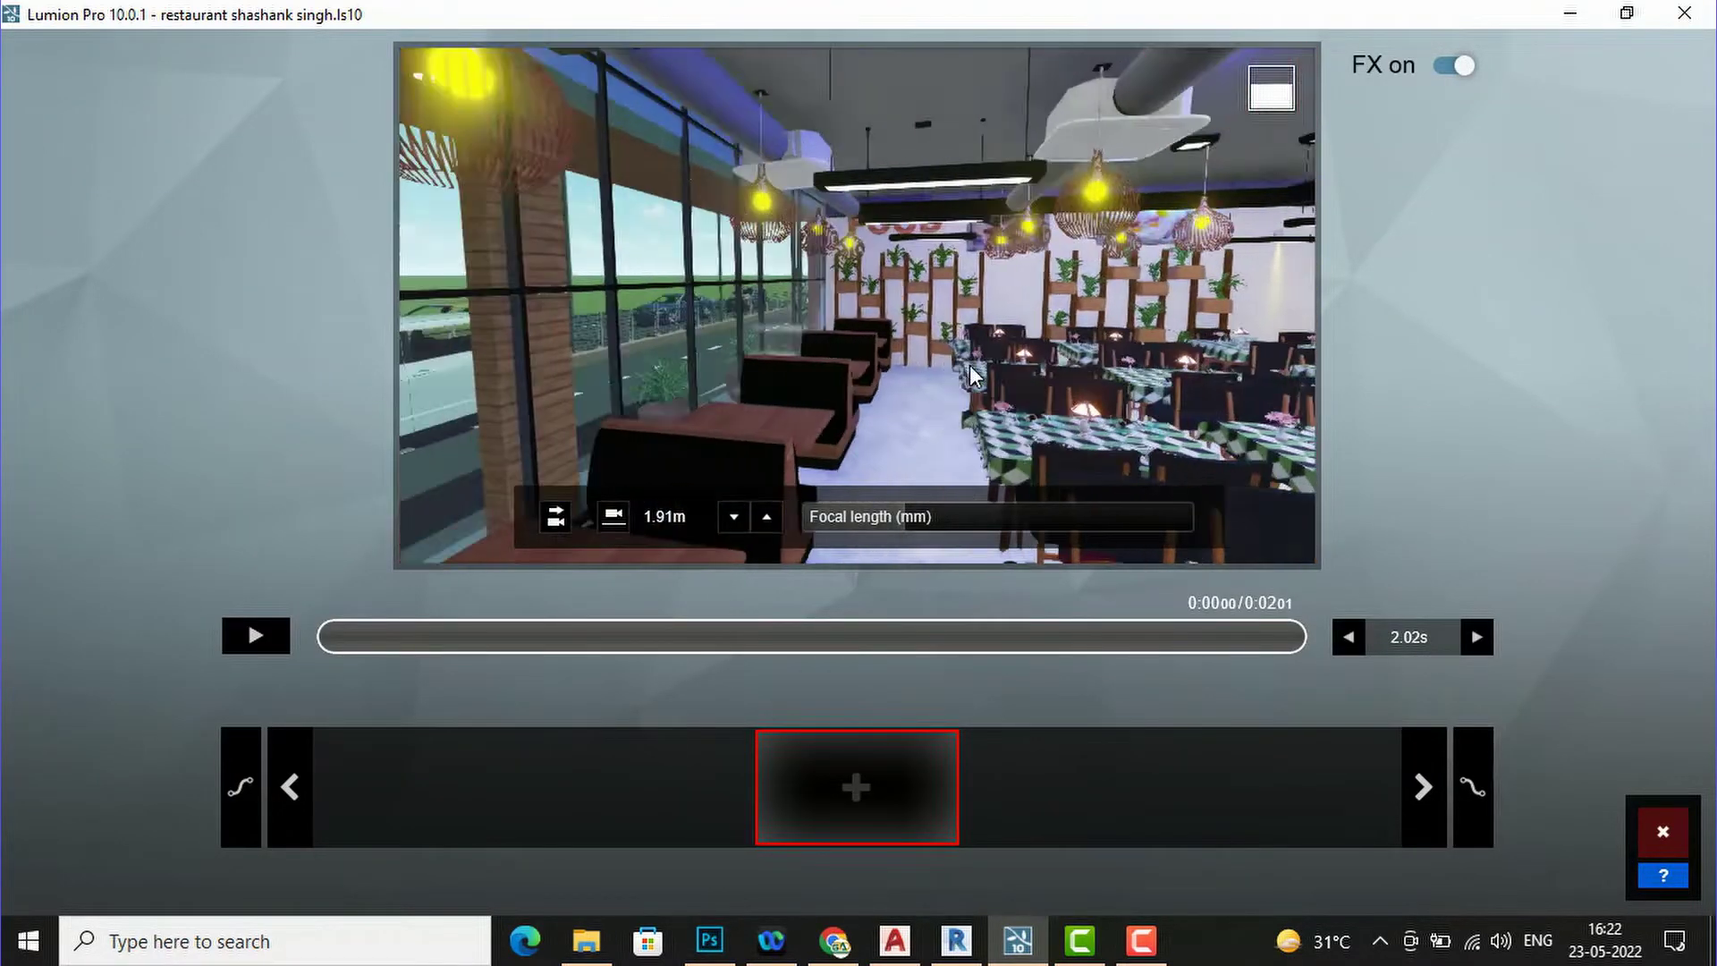
{"action": "key", "text": "a"}
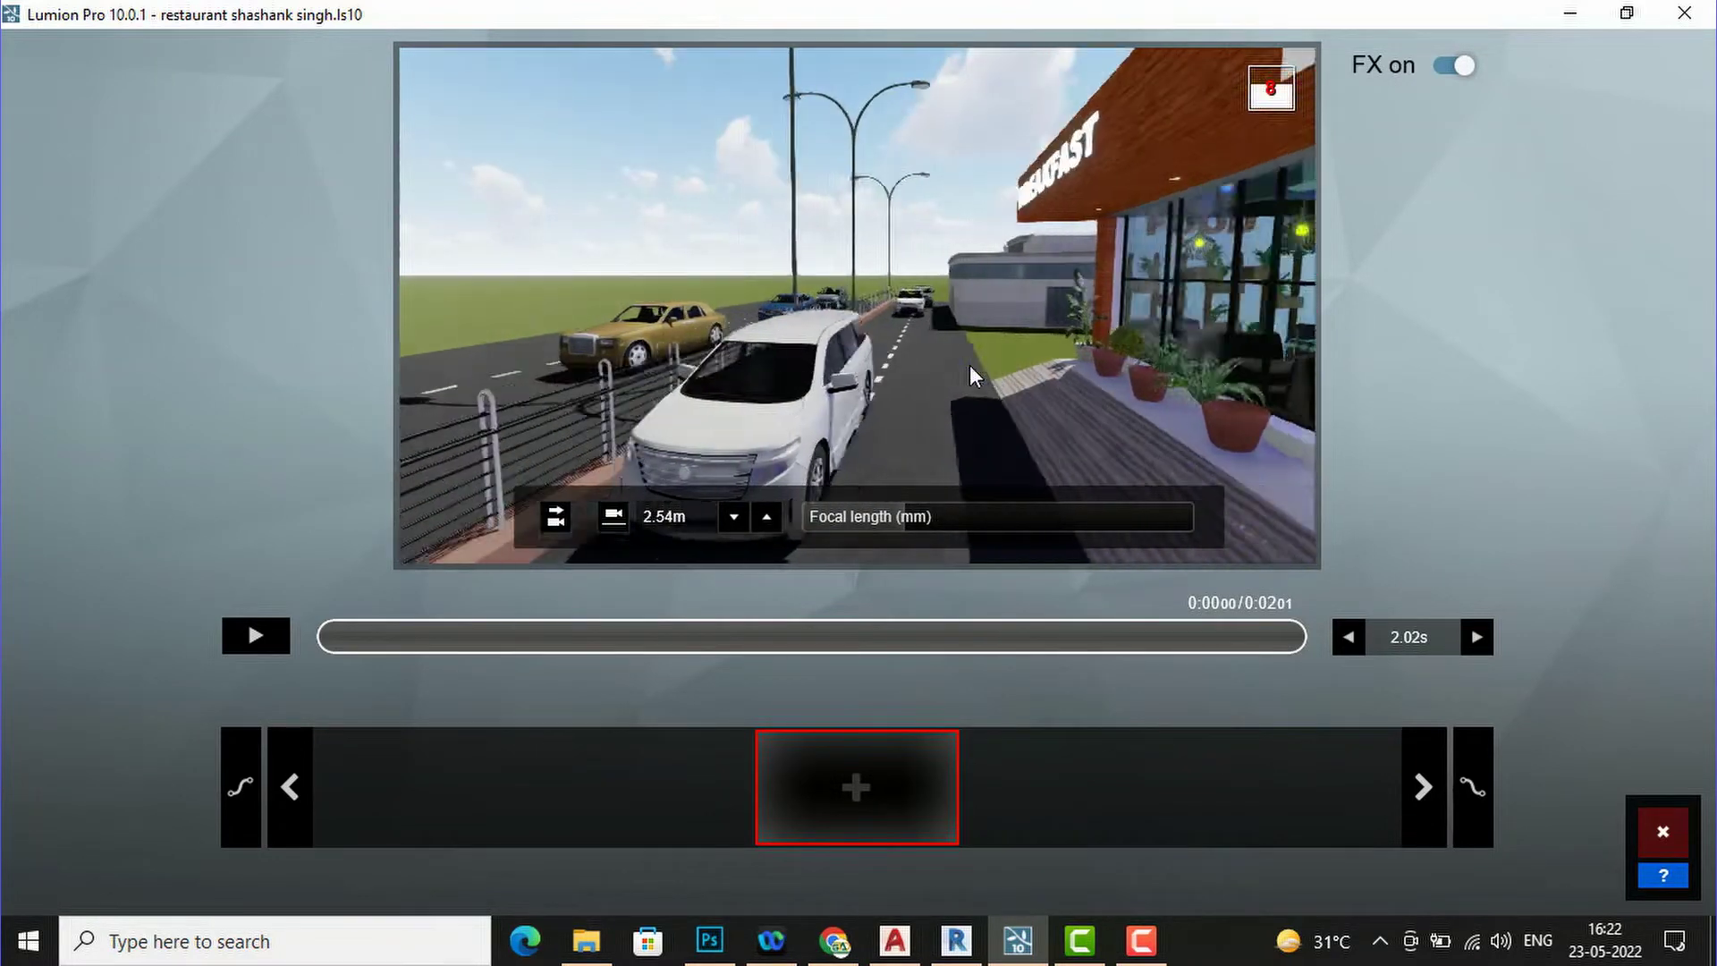
{"action": "right_click_drag", "start_coordinate": [969, 365], "coordinate": [969, 365]}
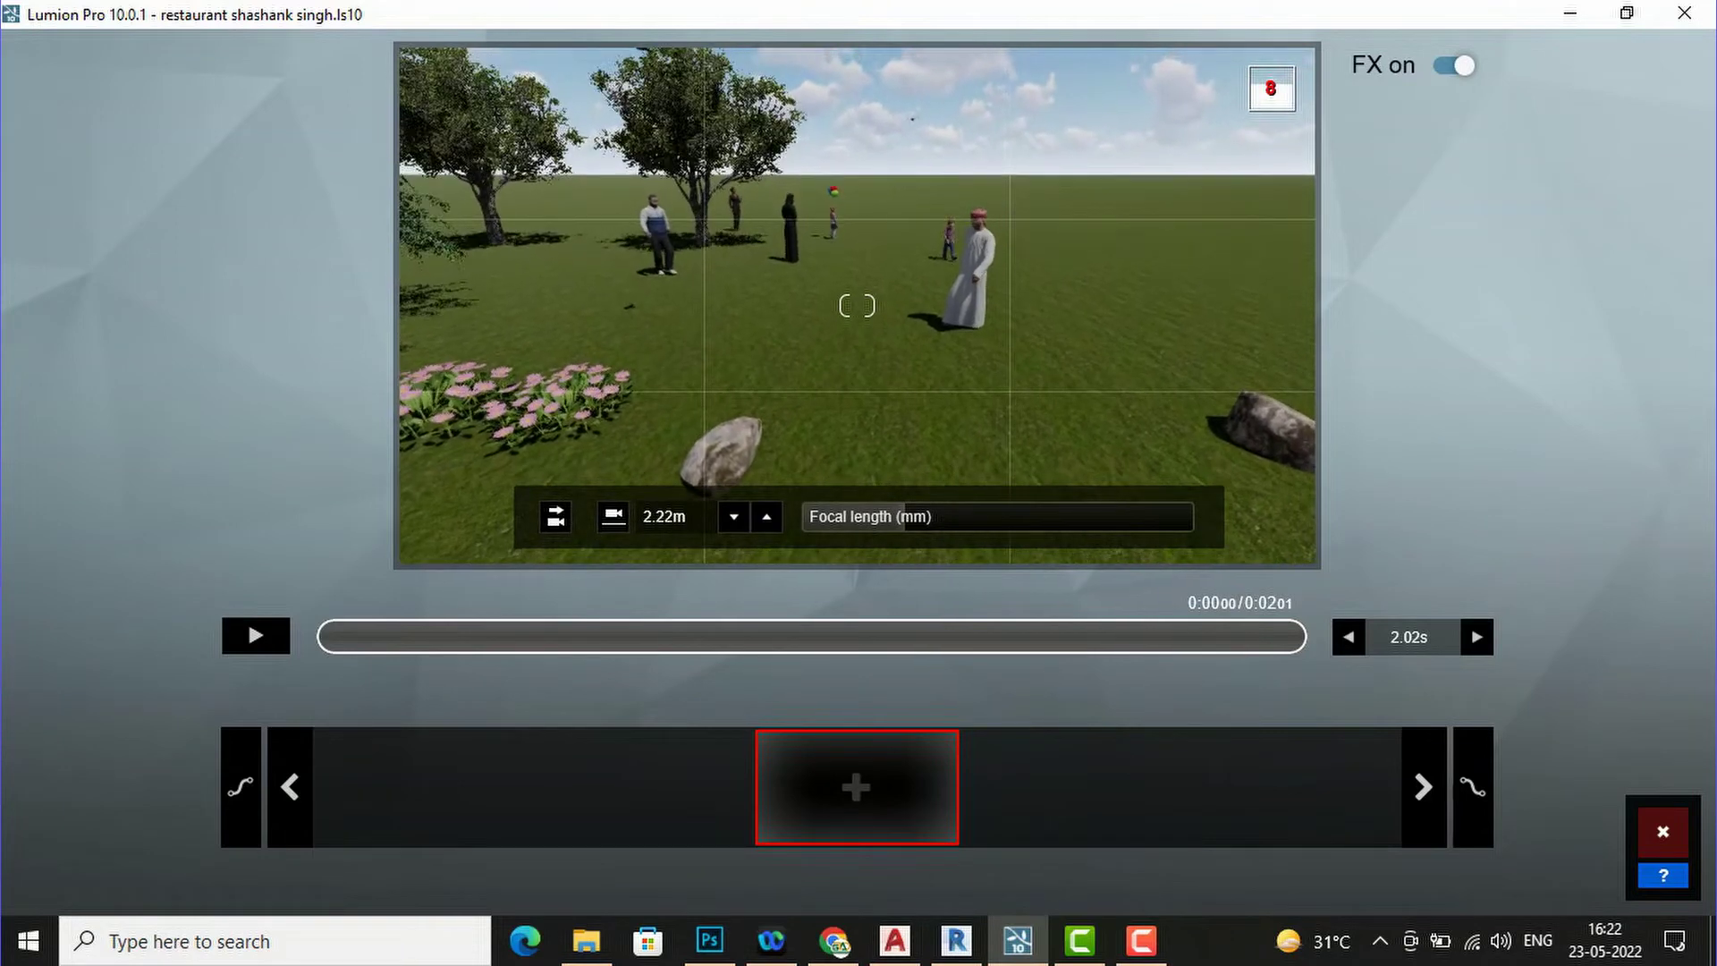
{"action": "left_click", "coordinate": [883, 794]}
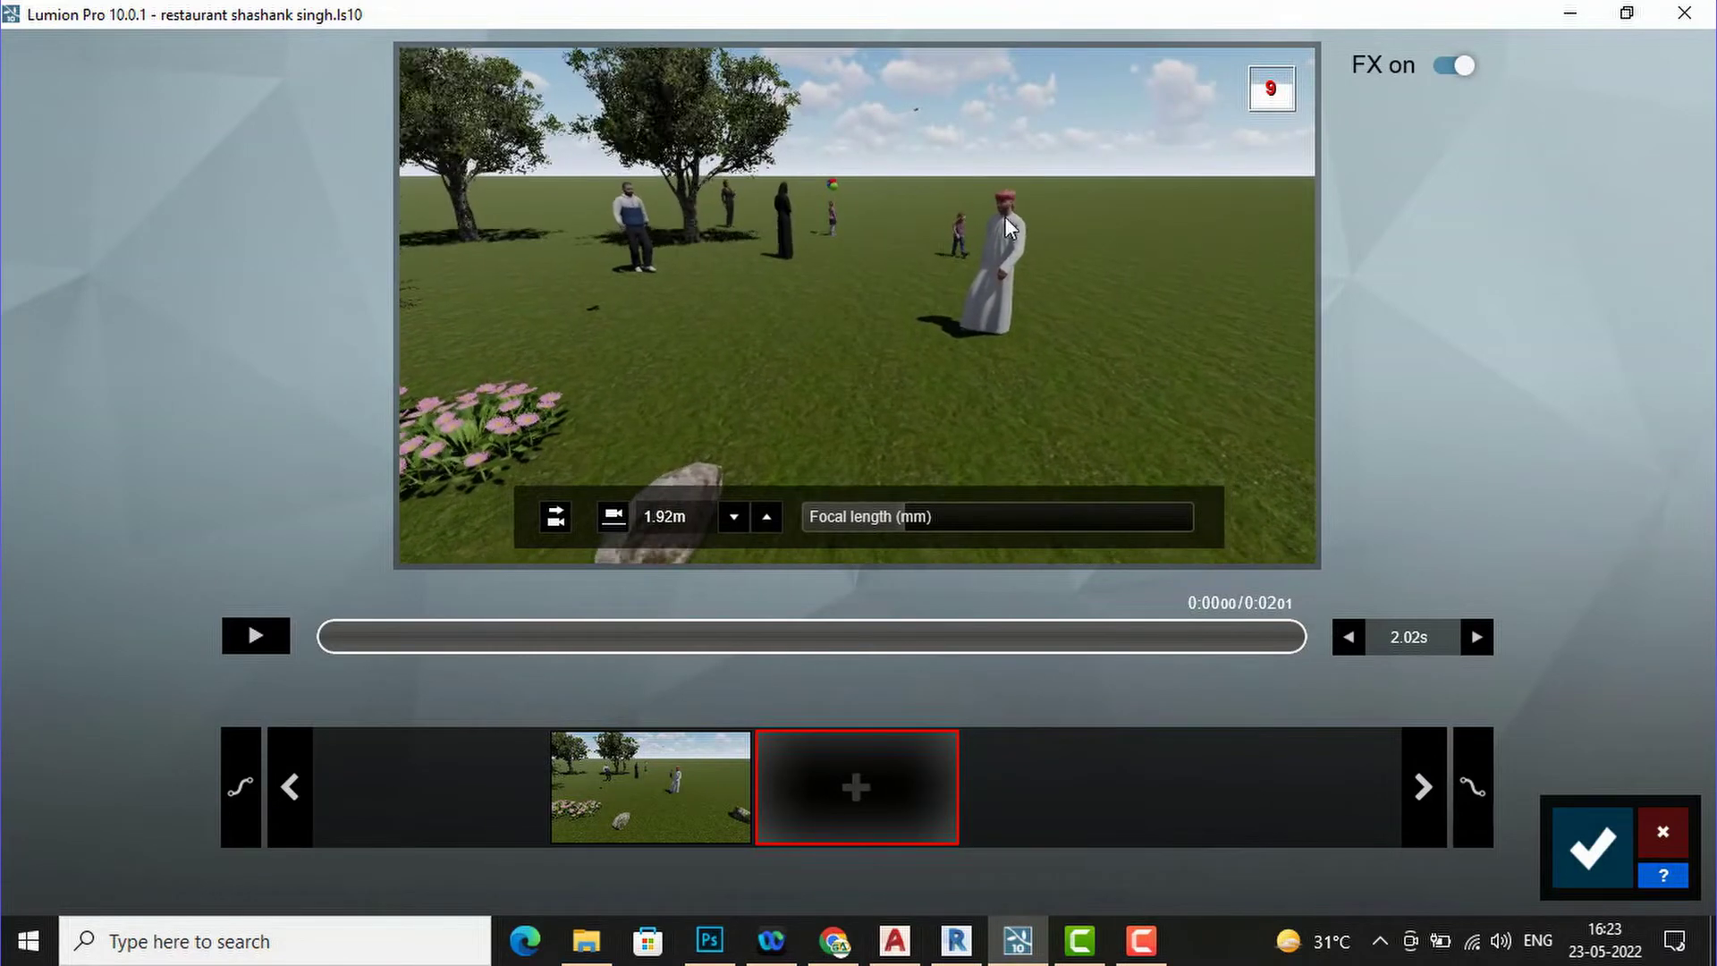
- Add a second camera keyframe looking down over the man in the white robe and the other people on the grass
{"action": "right_click_drag", "start_coordinate": [857, 305], "coordinate": [962, 261]}
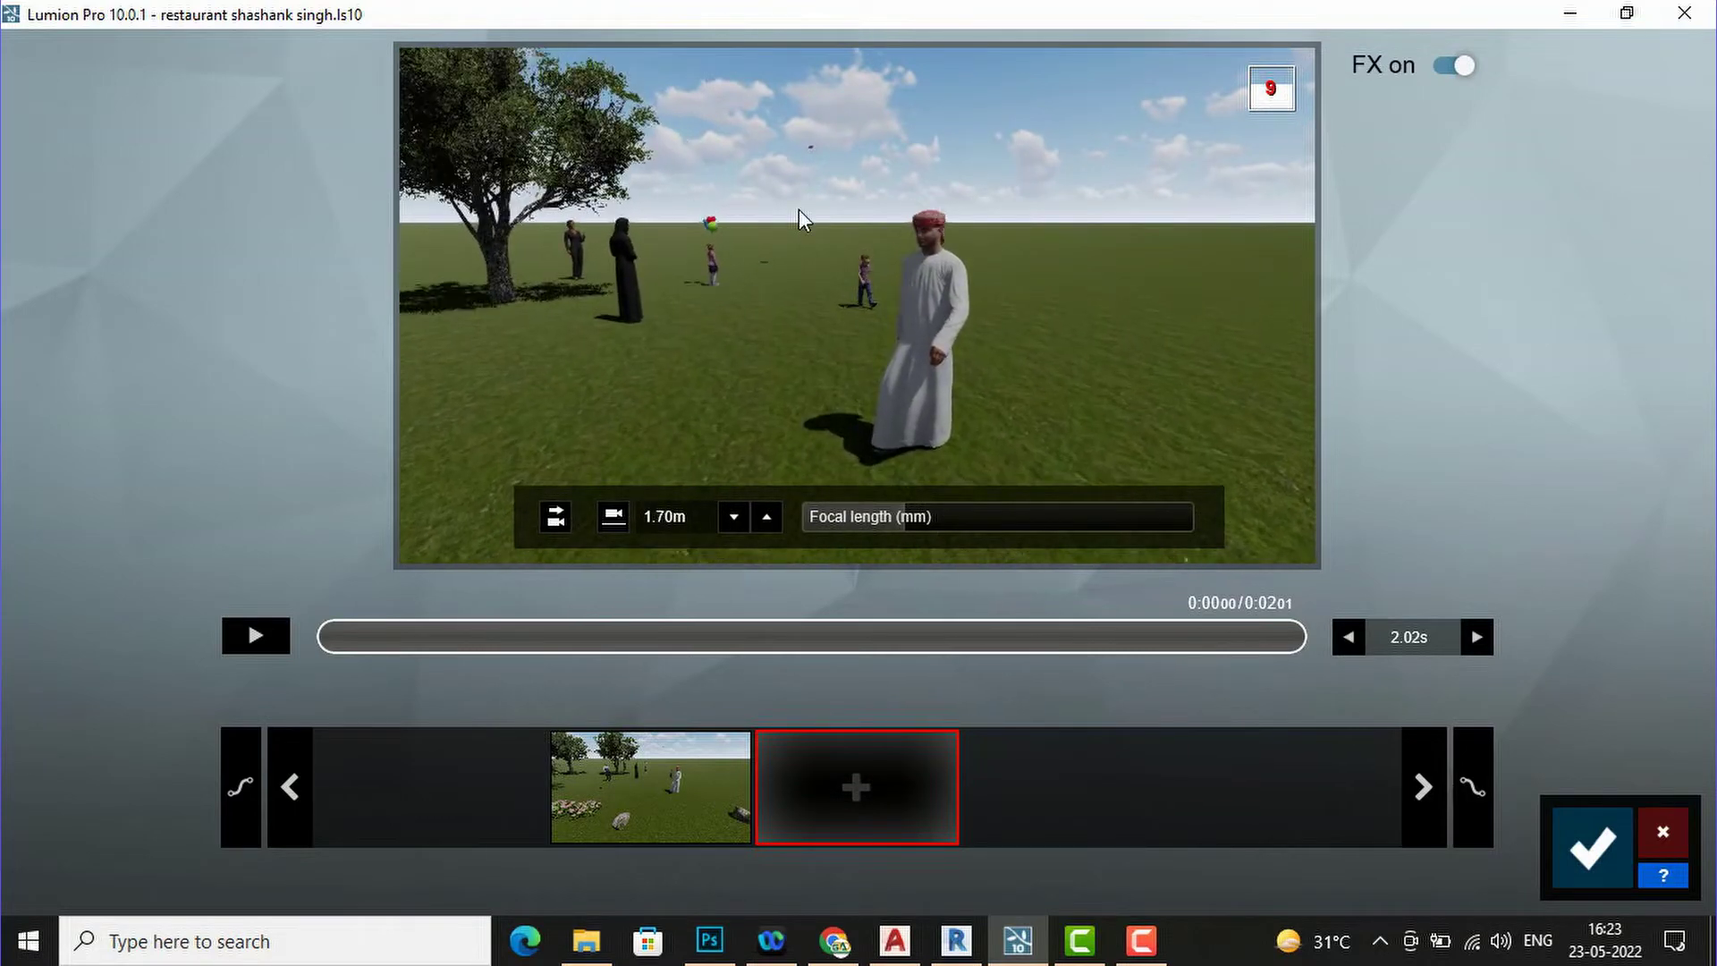
{"action": "right_click_drag", "start_coordinate": [856, 306], "coordinate": [857, 305]}
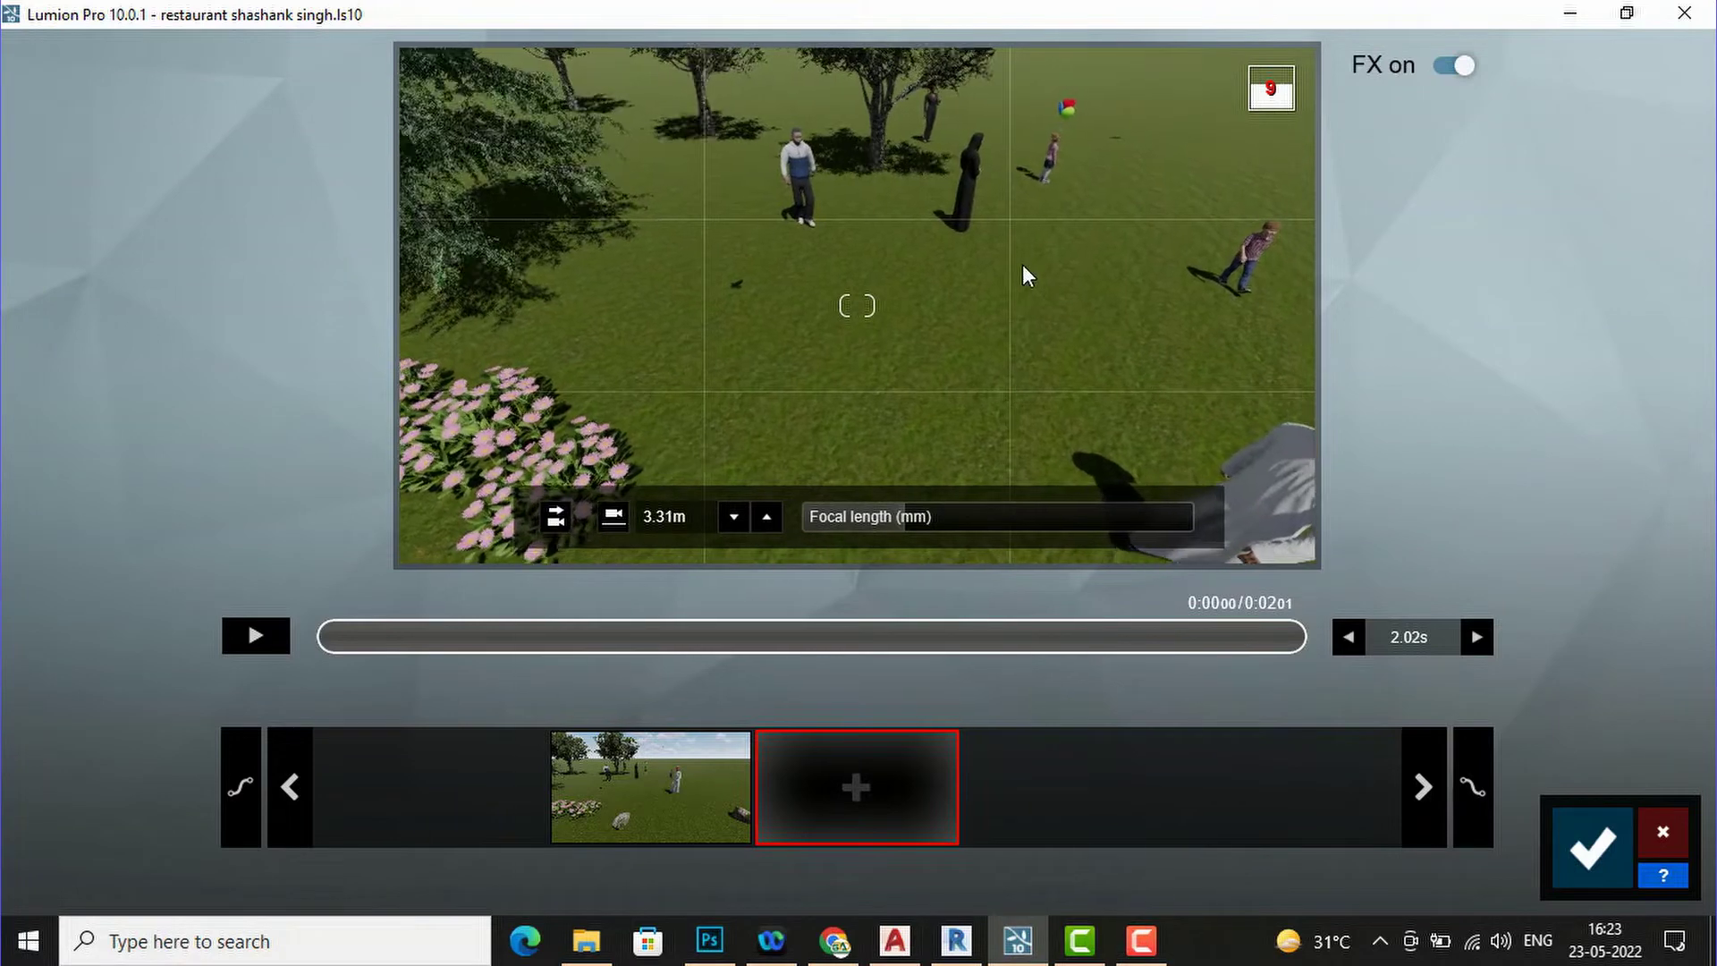
{"action": "key", "text": "d"}
{"action": "right_click_drag", "start_coordinate": [1177, 306], "coordinate": [1177, 306]}
{"action": "right_click_drag", "start_coordinate": [856, 305], "coordinate": [712, 306]}
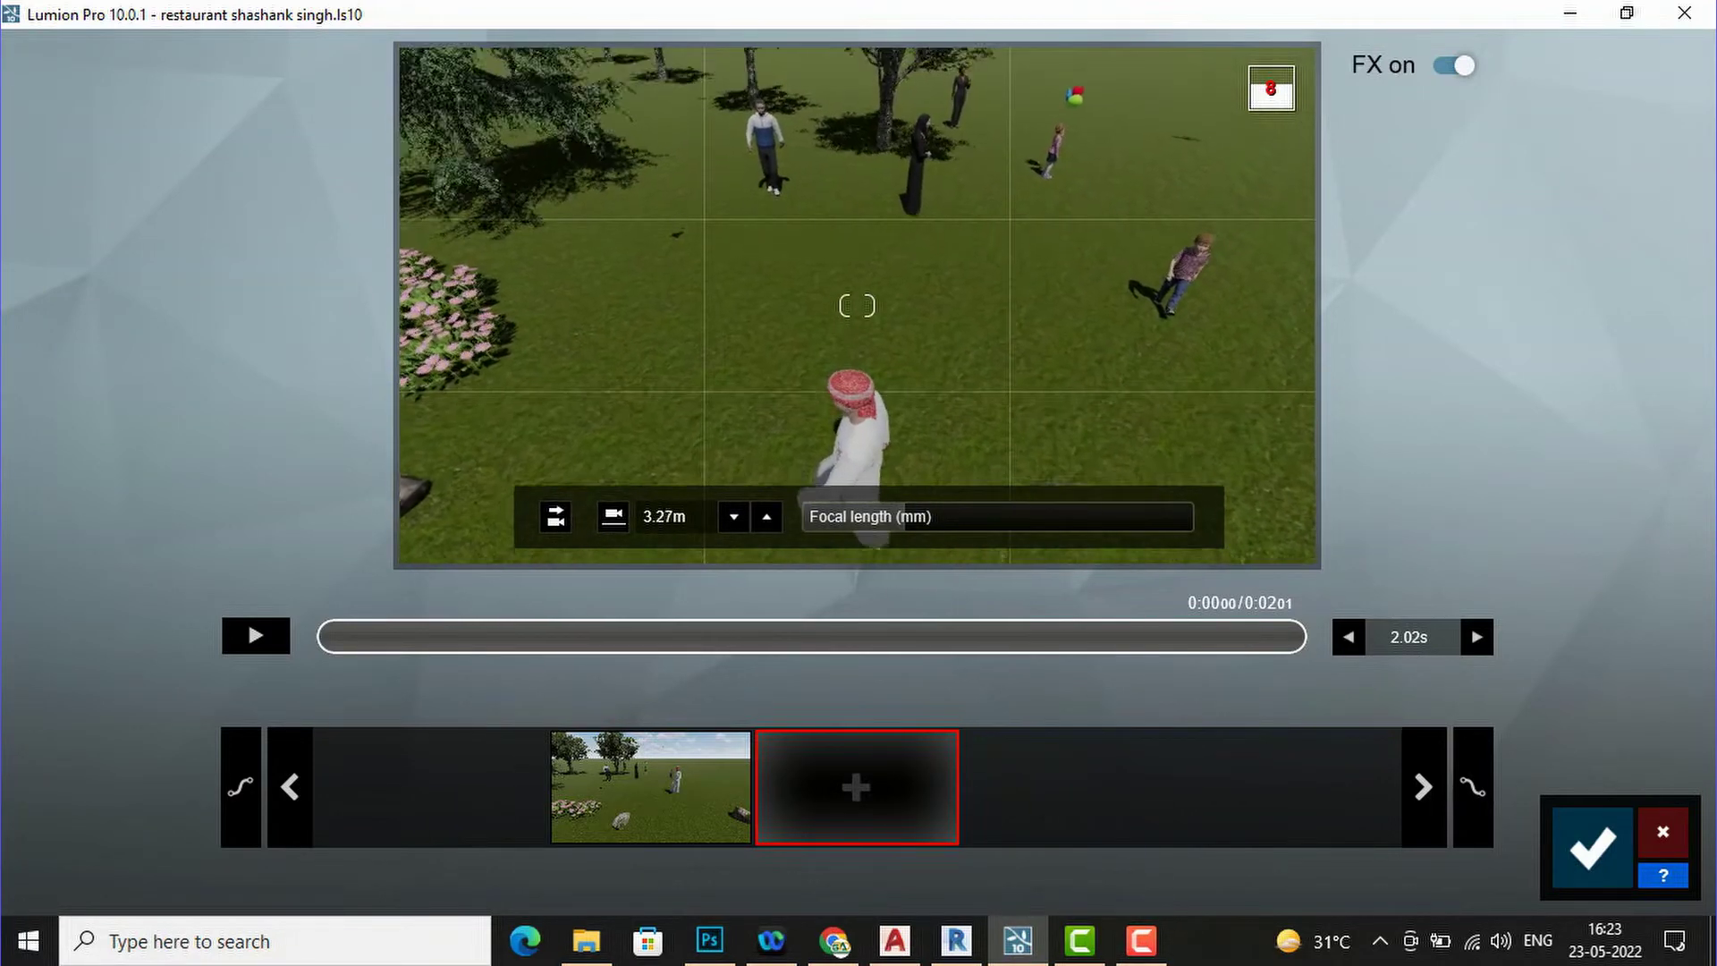
{"action": "left_click", "coordinate": [839, 791]}
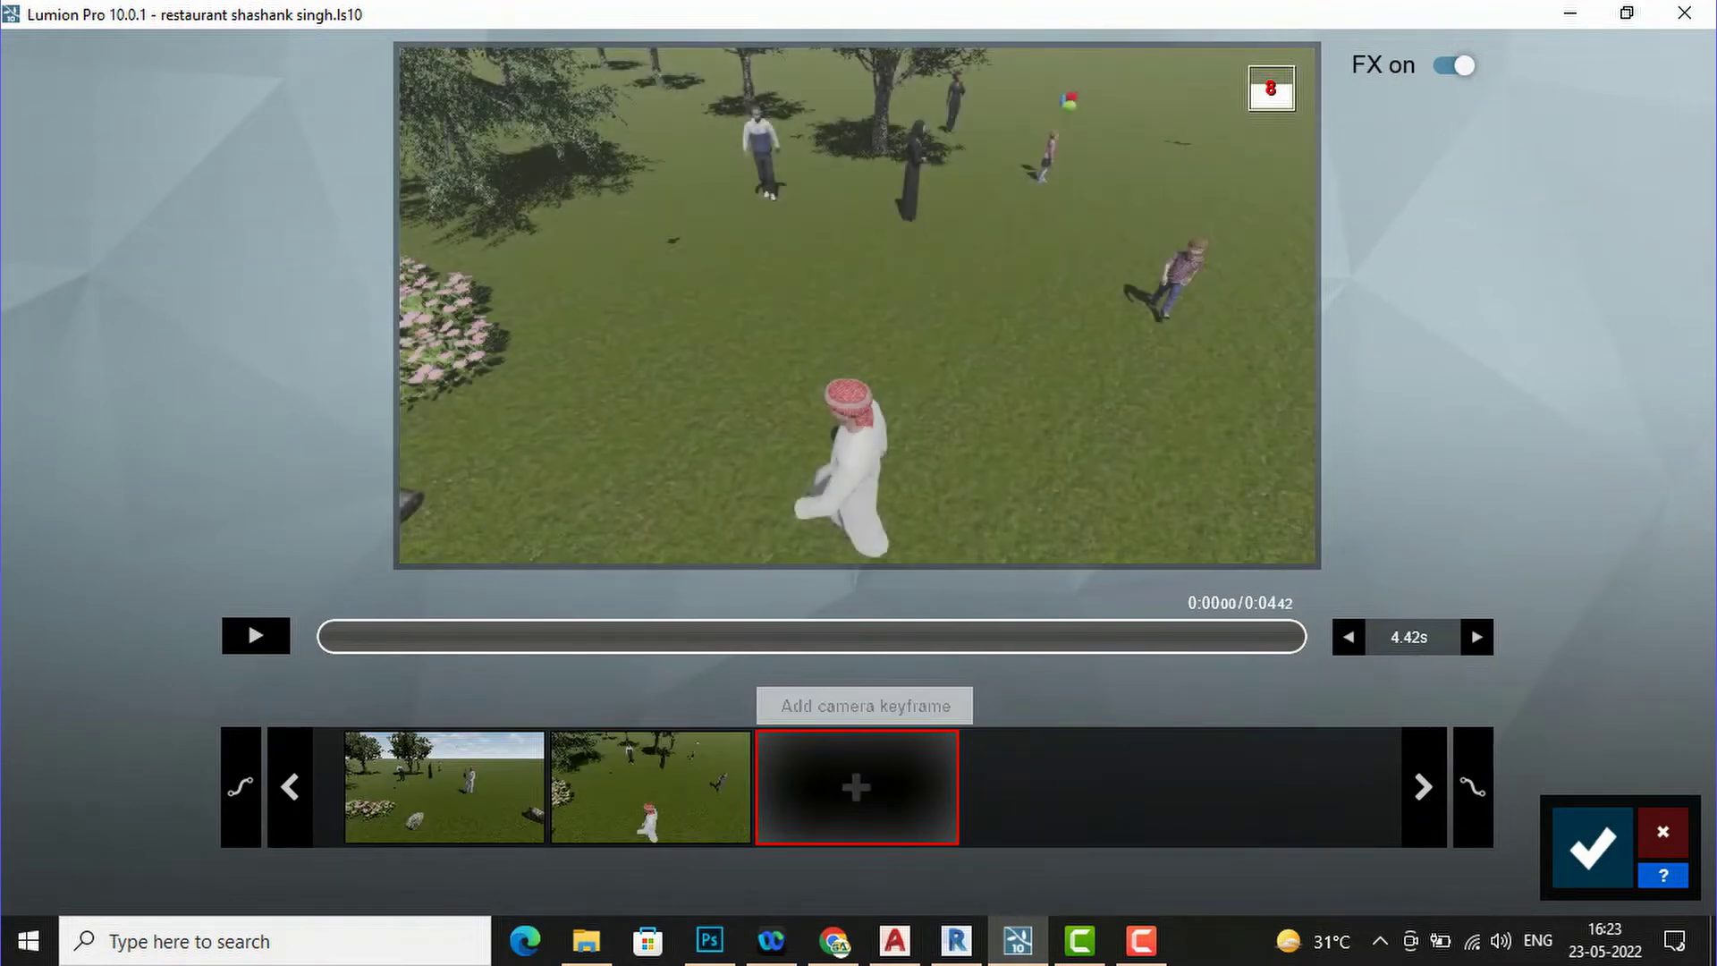
- Add a third camera keyframe with the view raised to show the row of trees and the horizon, and save the clip
{"action": "right_click_drag", "start_coordinate": [856, 384], "coordinate": [860, 295]}
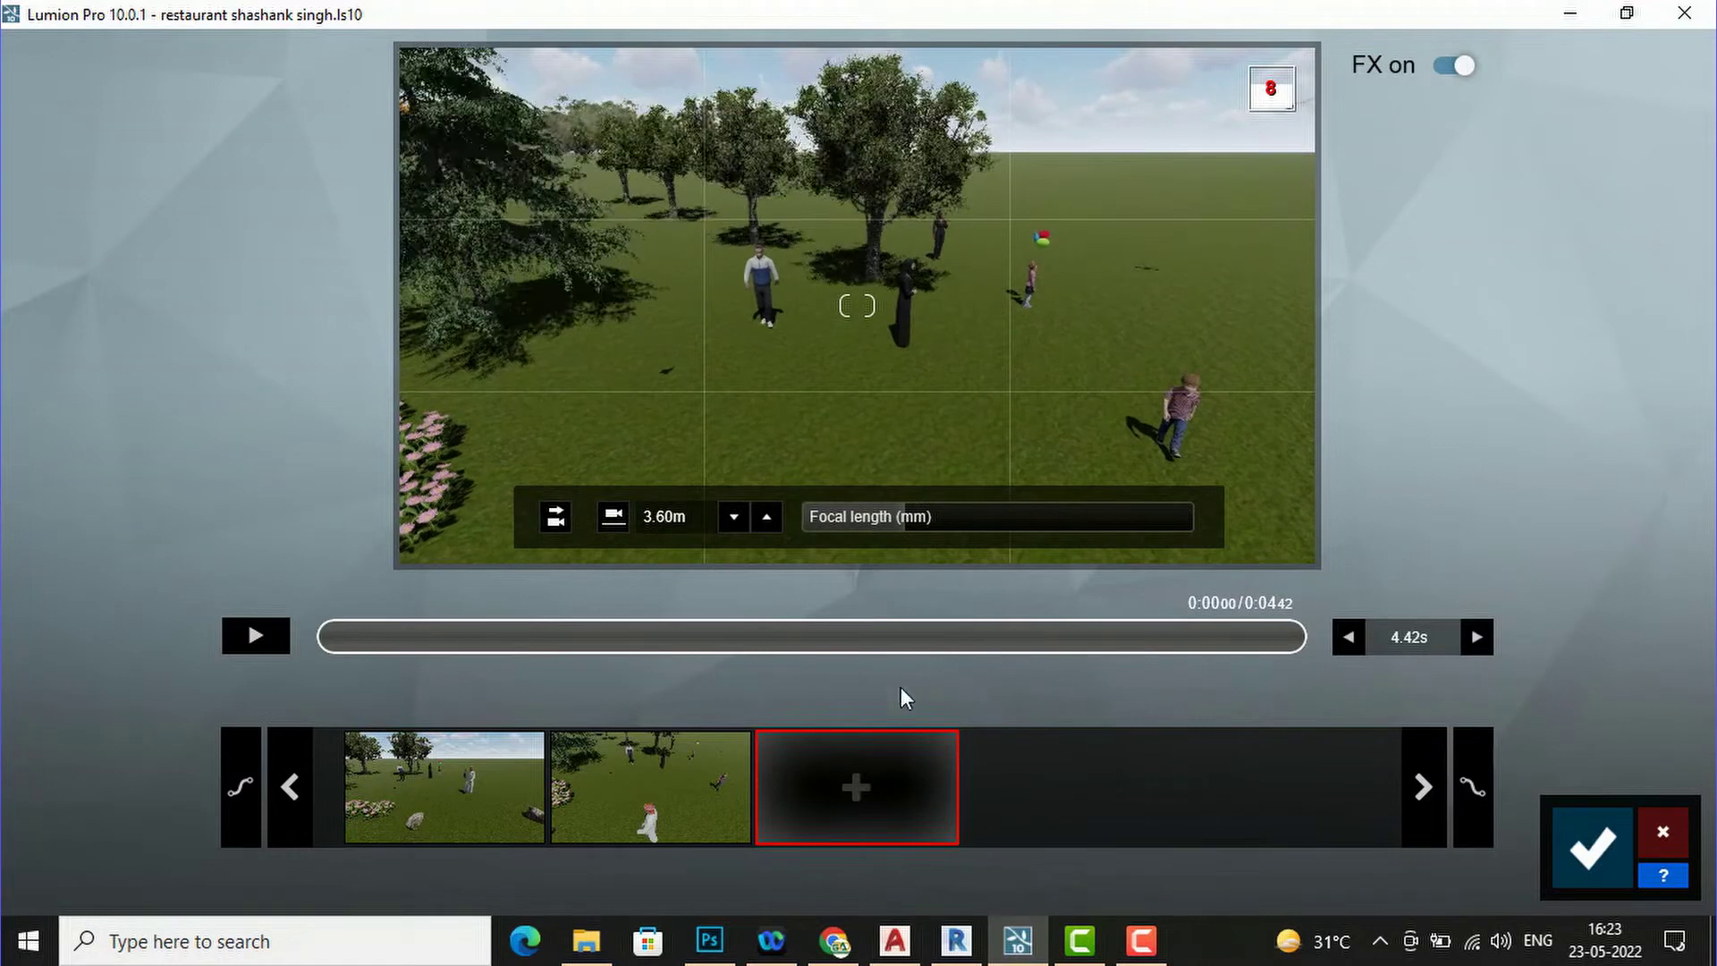
{"action": "left_click", "coordinate": [864, 813]}
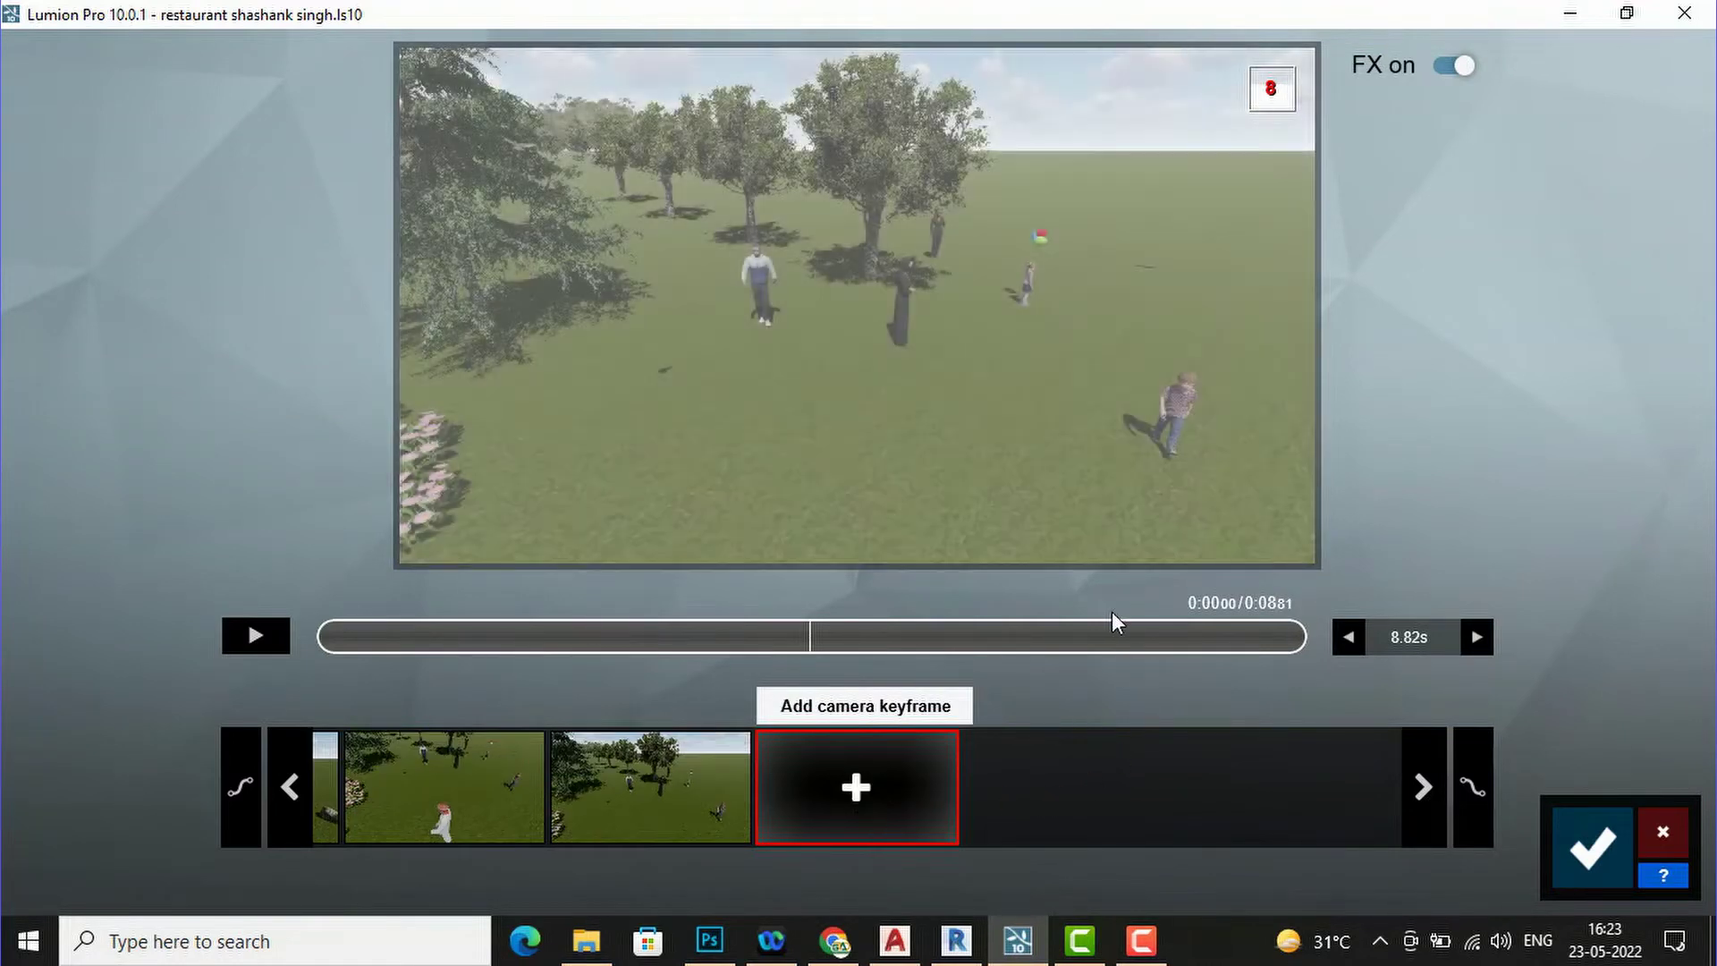
{"action": "left_click", "coordinate": [1609, 854]}
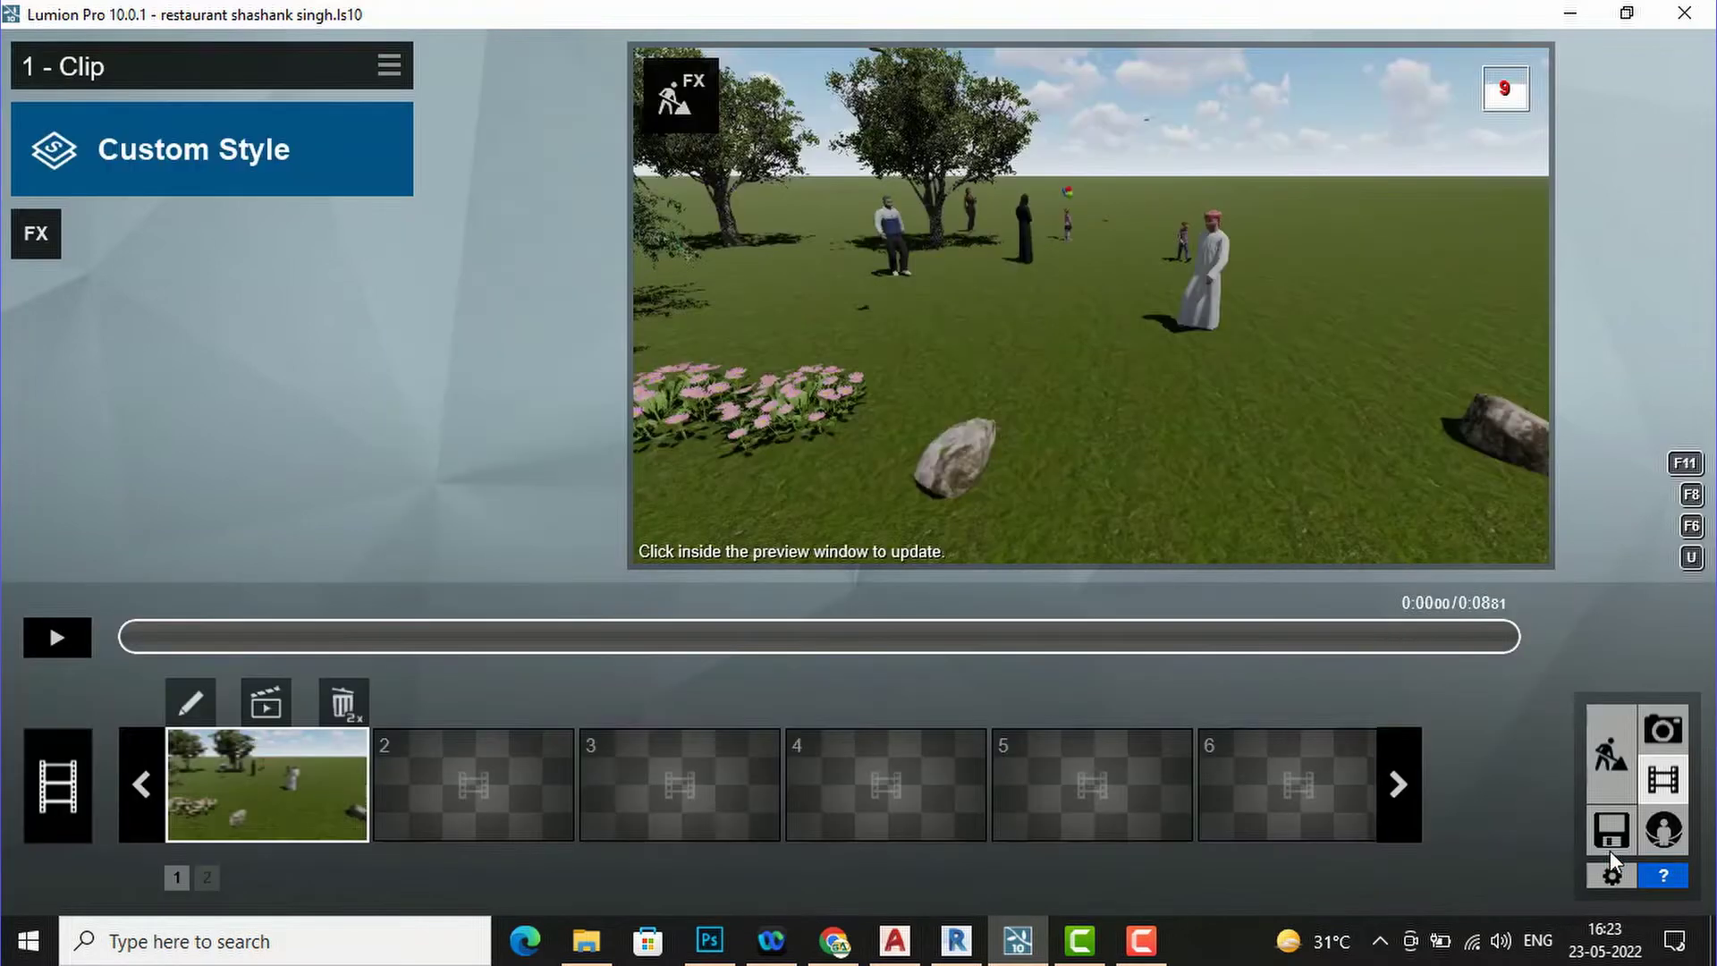
- Preview the recorded clip partway through and return the playhead to near its start
{"action": "left_click", "coordinate": [51, 635]}
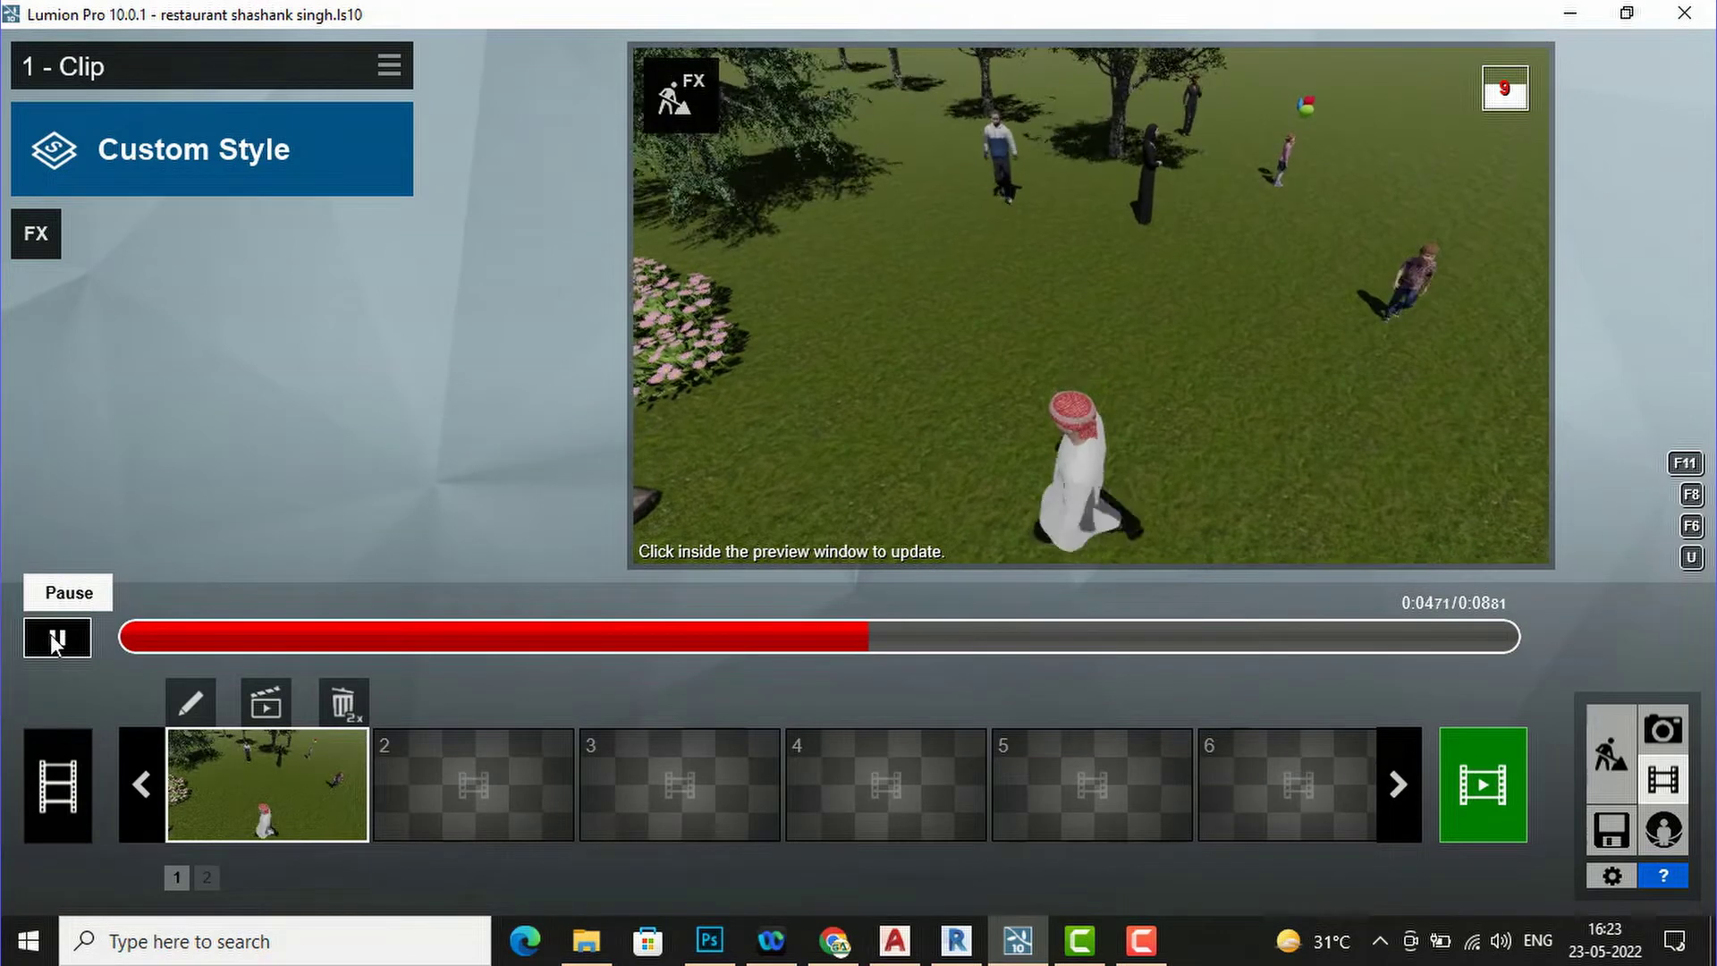
{"action": "left_click", "coordinate": [55, 637]}
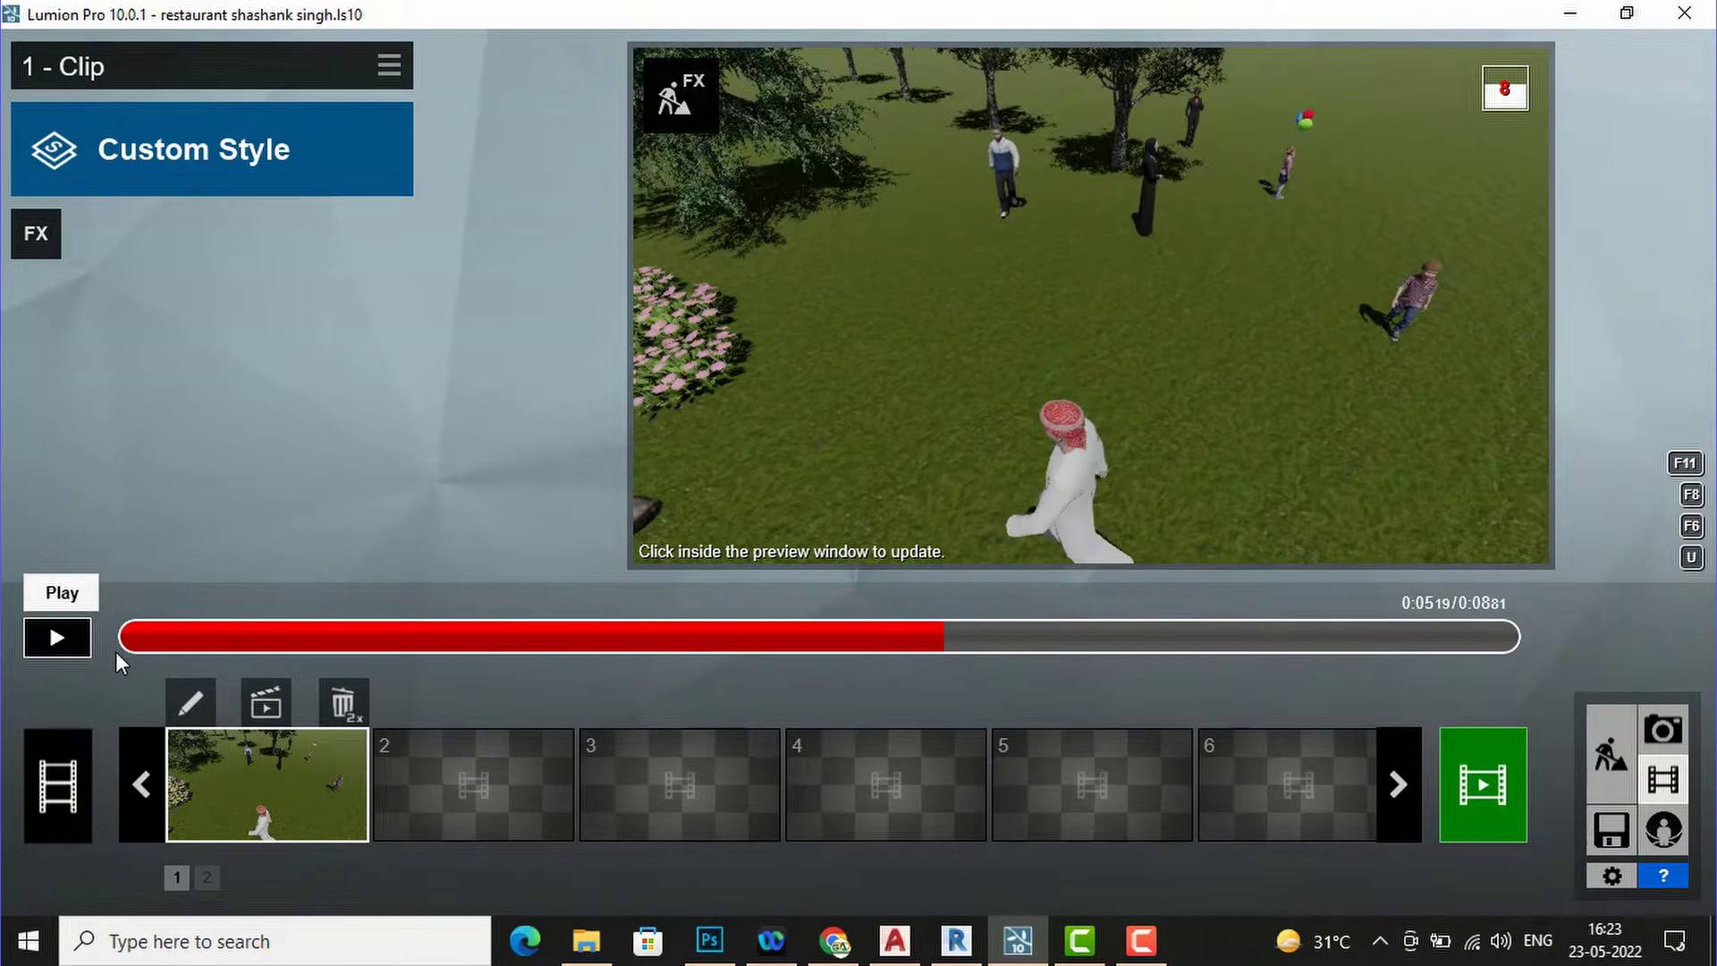
{"action": "left_click", "coordinate": [141, 636]}
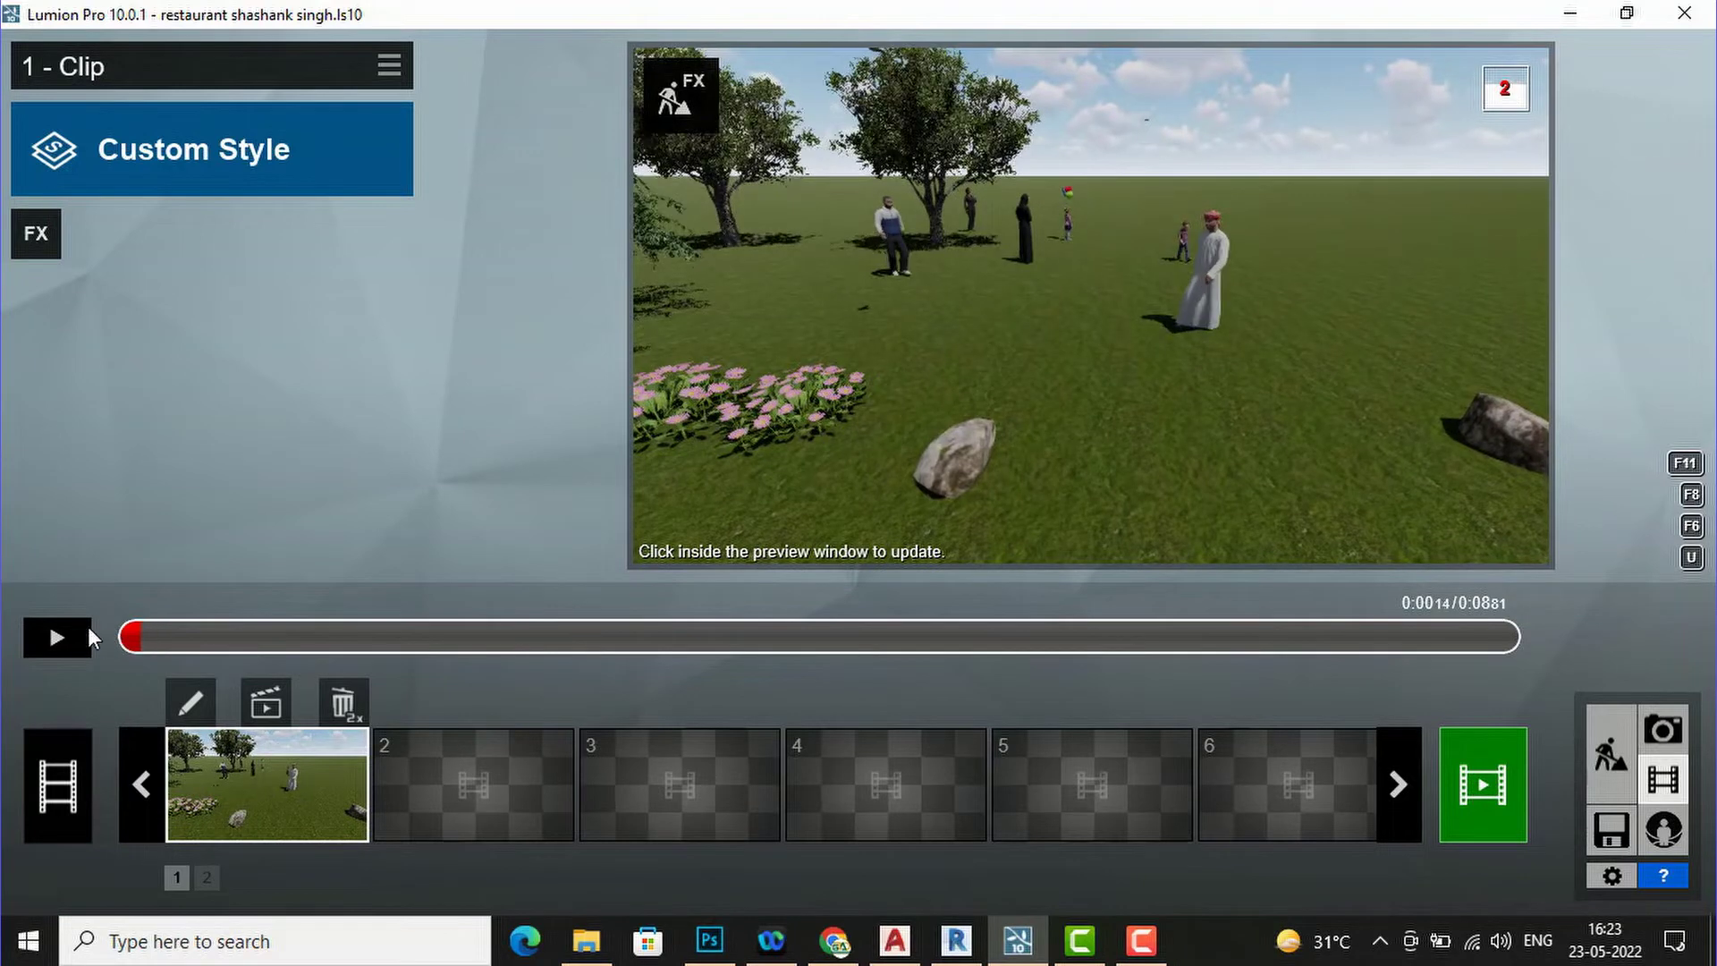
- Add the Mass Move animation effect to the clip and open it for editing
{"action": "left_click", "coordinate": [35, 234]}
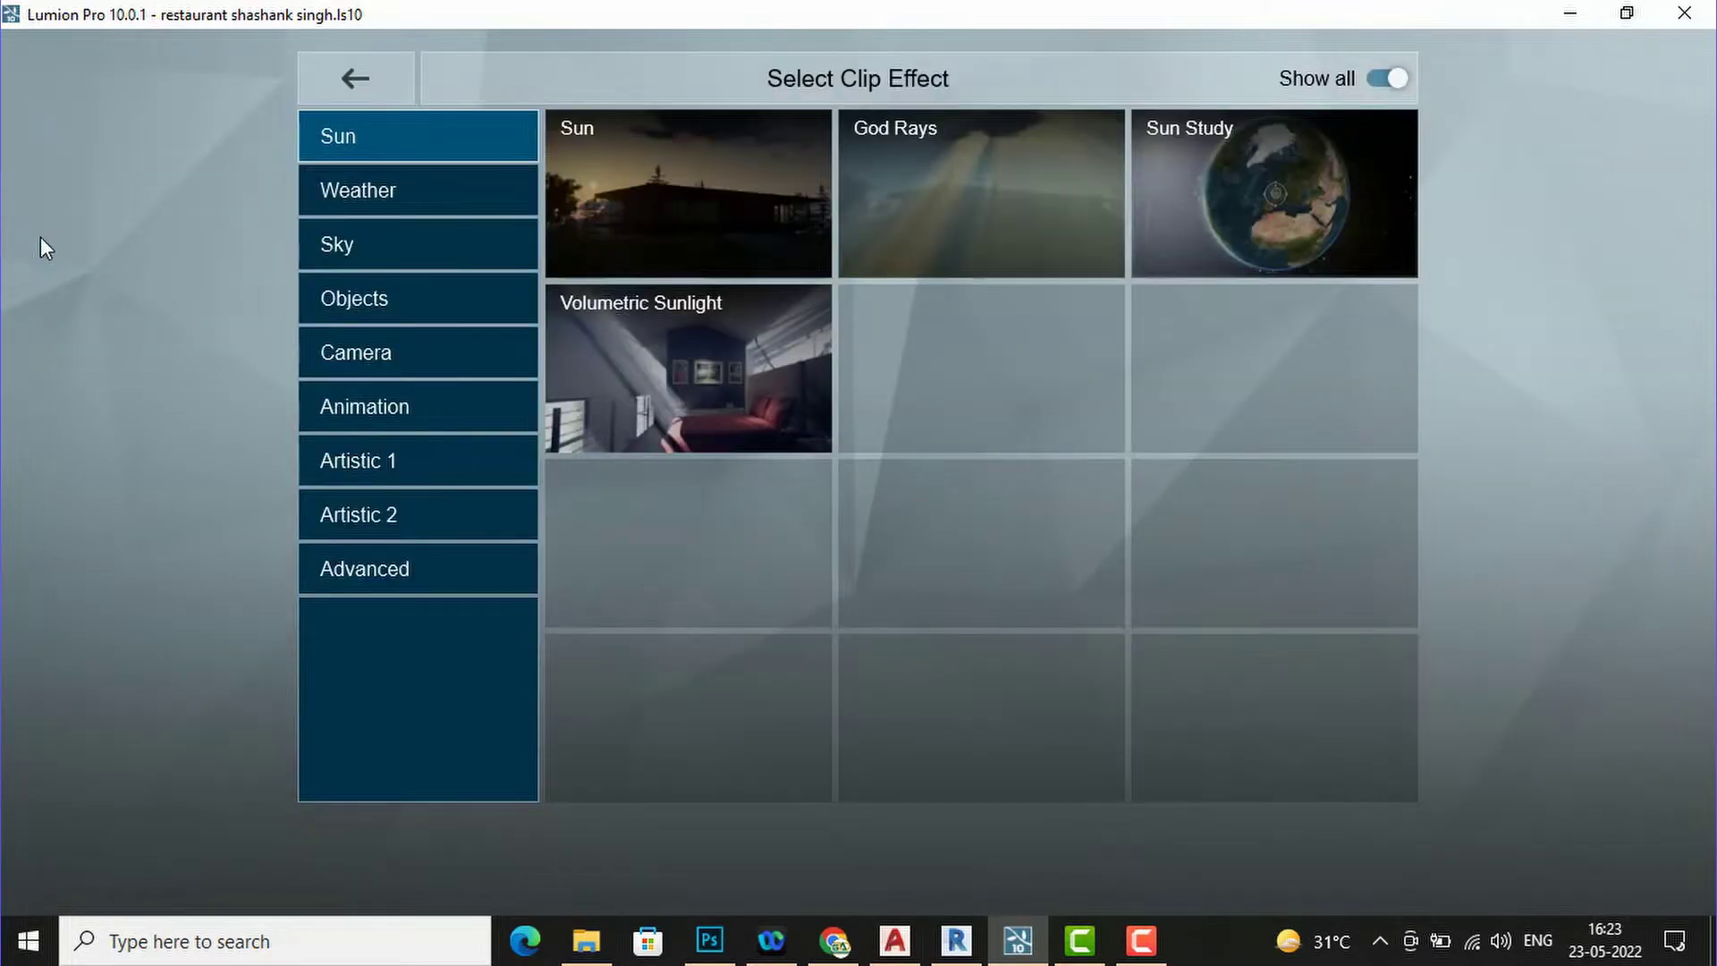
{"action": "left_click", "coordinate": [382, 412]}
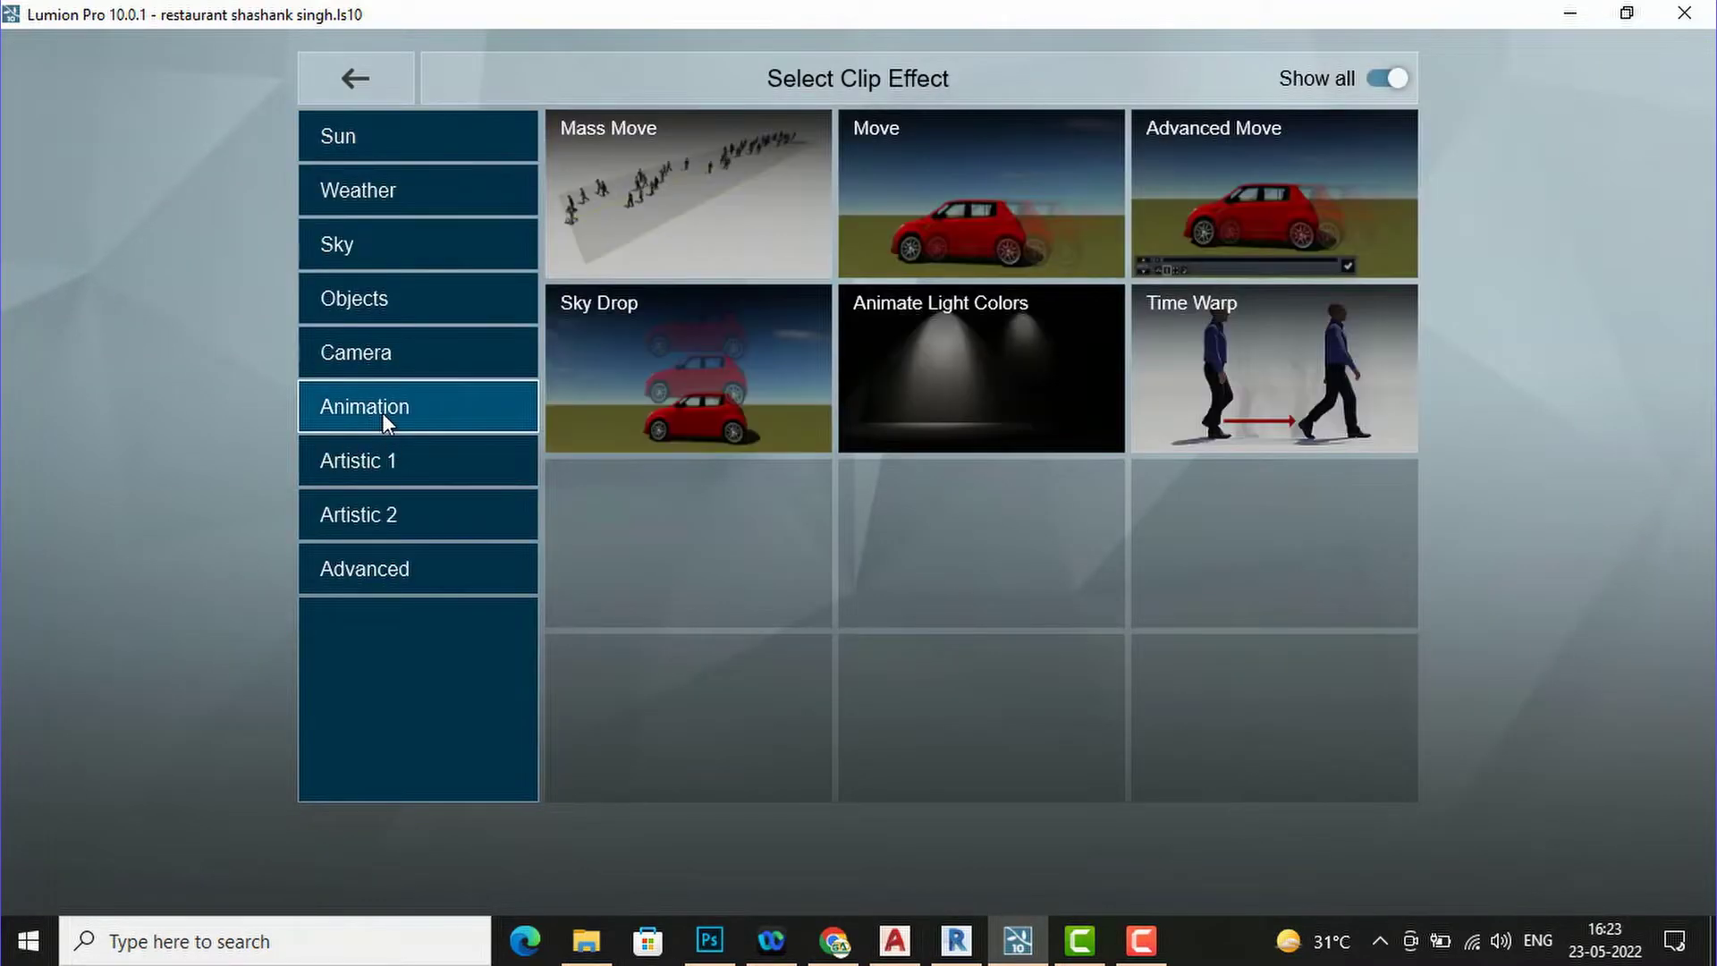
{"action": "left_click", "coordinate": [637, 200]}
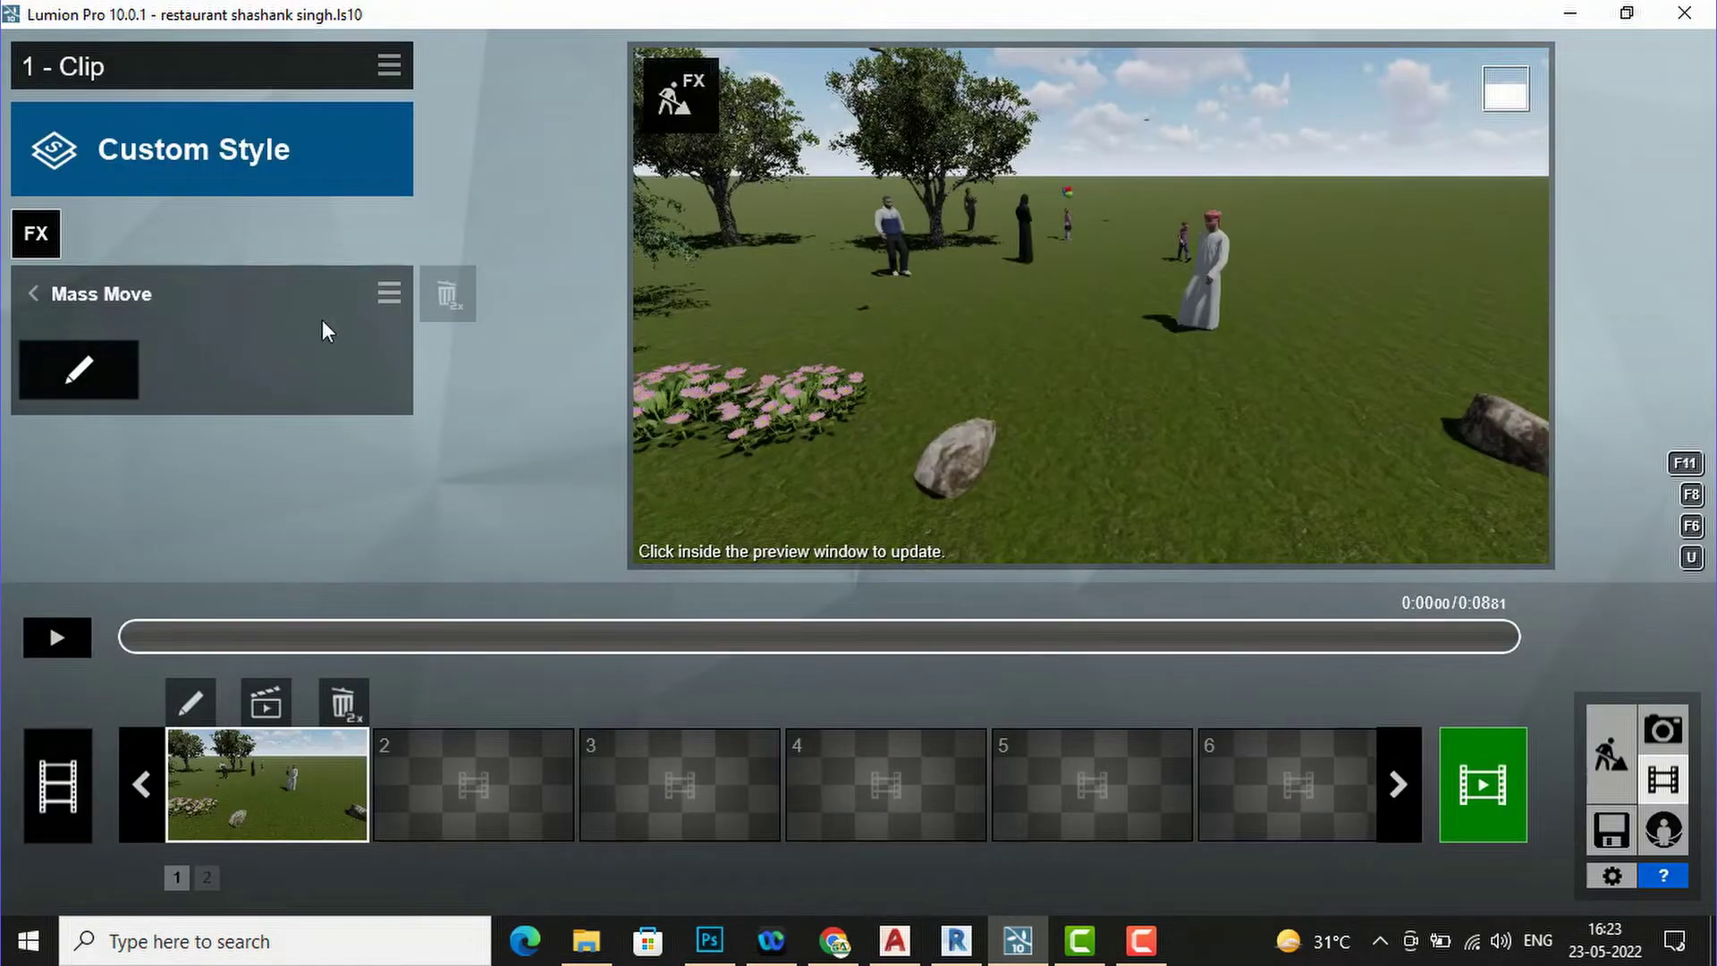
{"action": "left_click", "coordinate": [75, 368]}
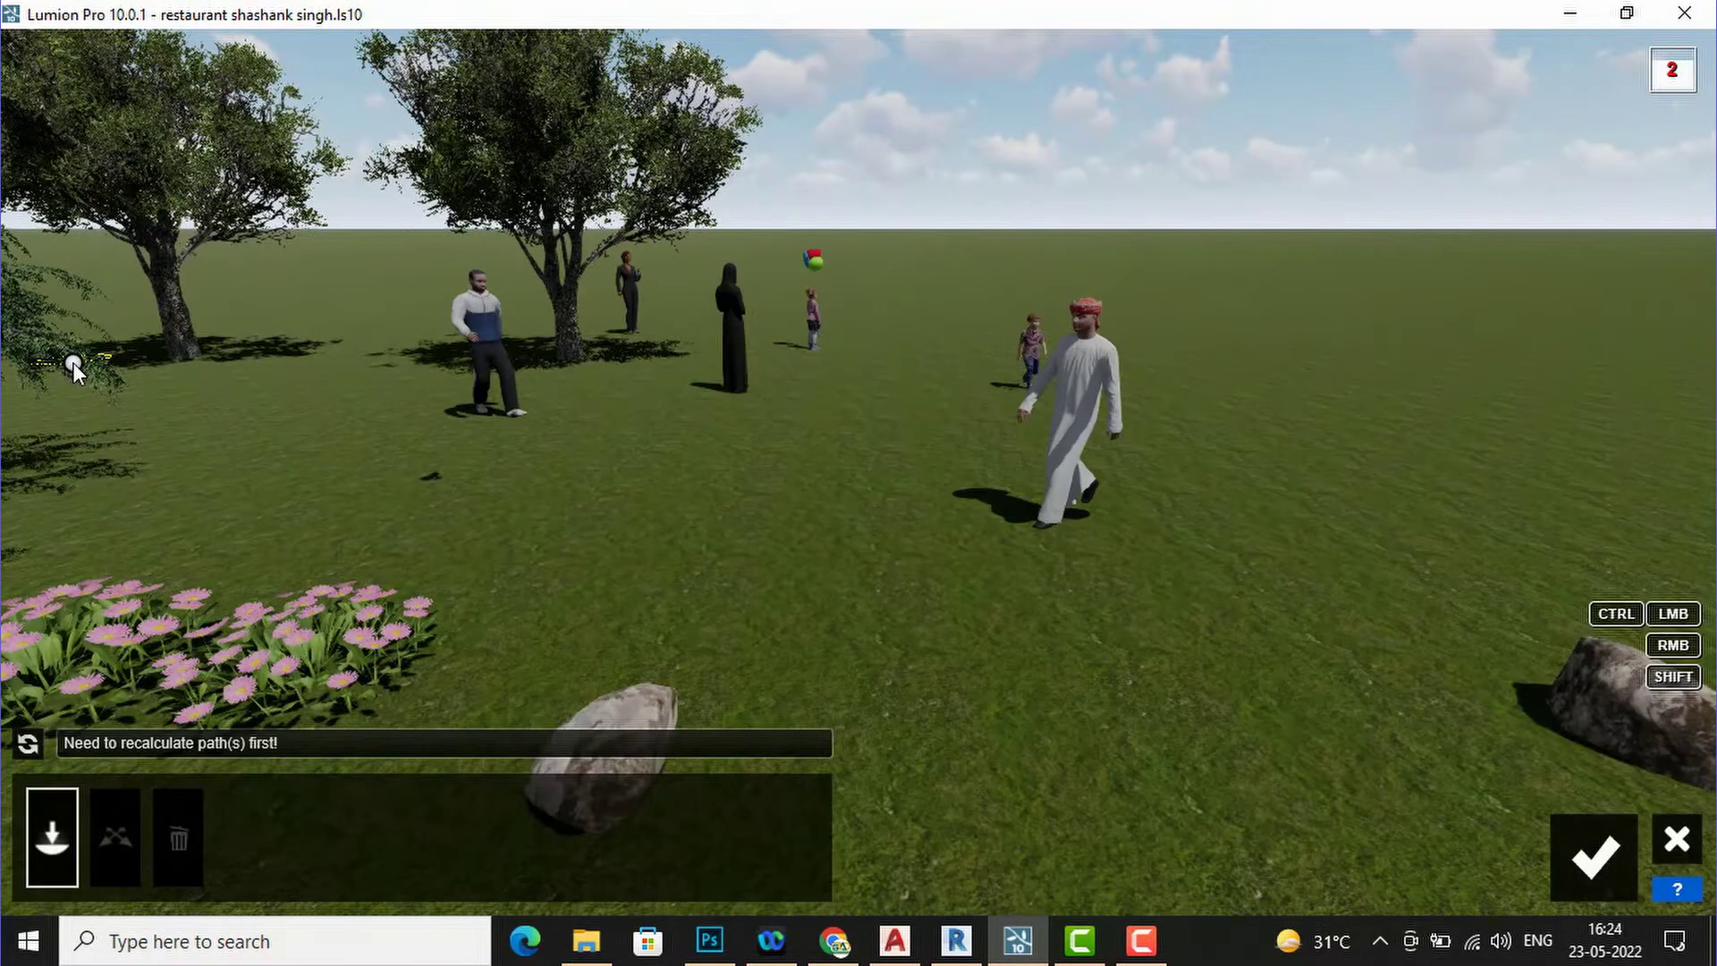
- Draw a Mass Move path from the feet of the man in the white robe diagonally across the grass into the distance
{"action": "left_click", "coordinate": [1011, 517]}
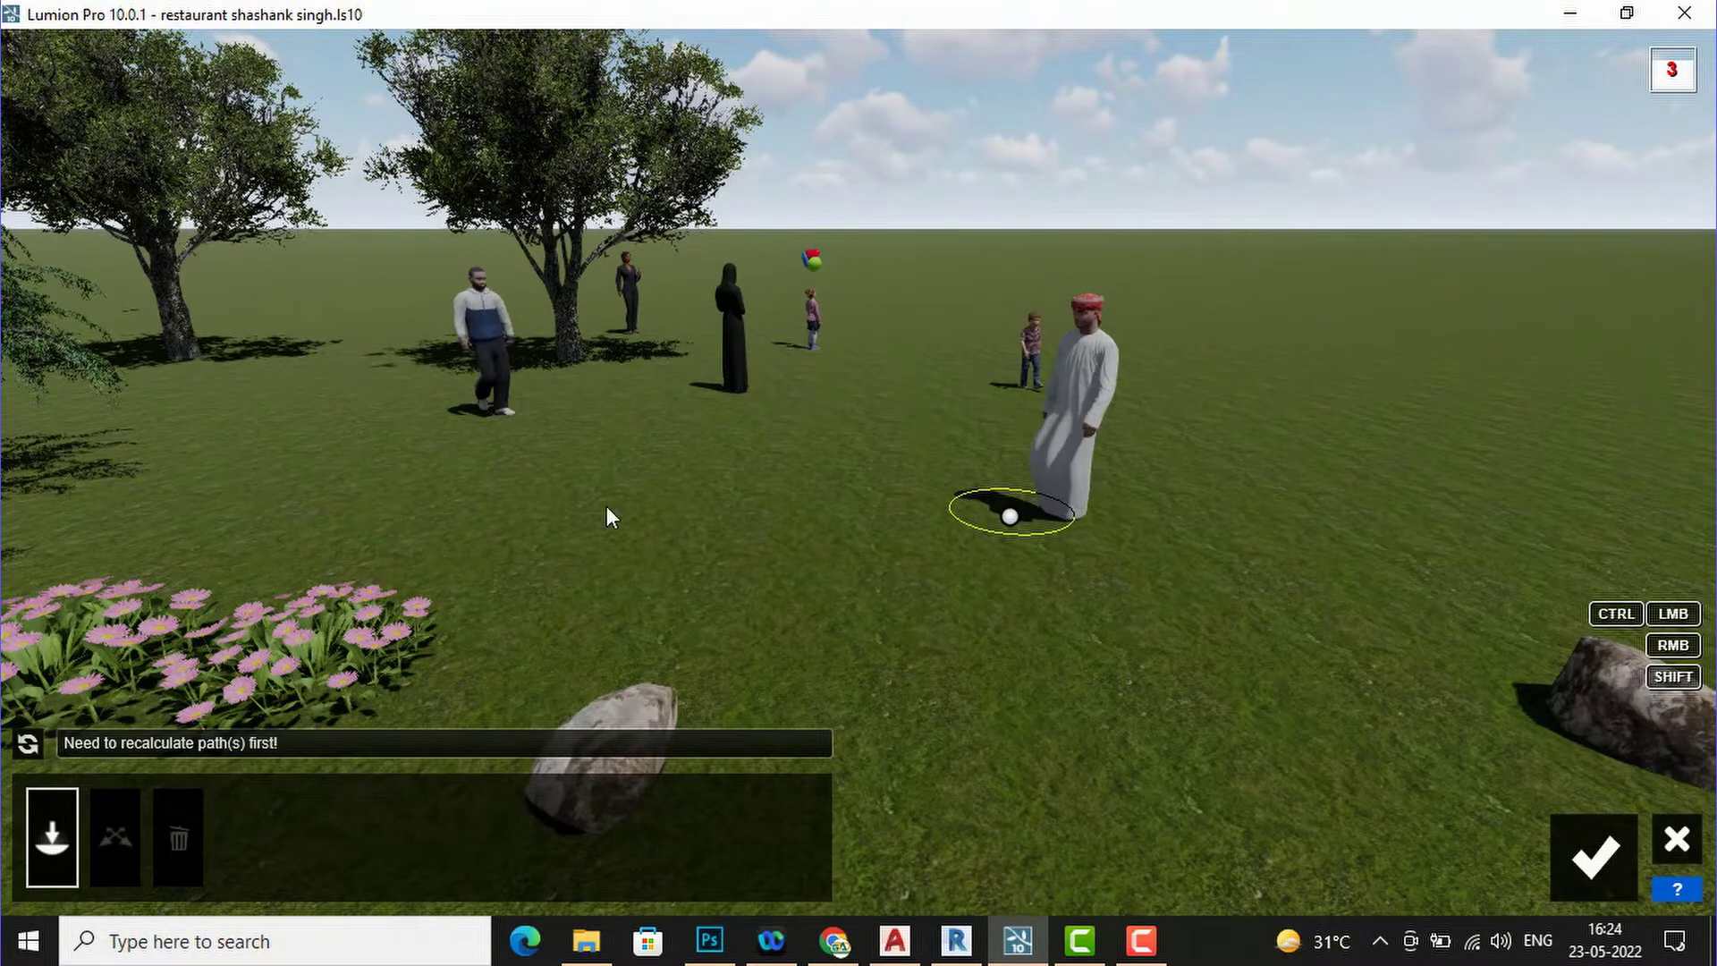
{"action": "left_click", "coordinate": [1043, 517]}
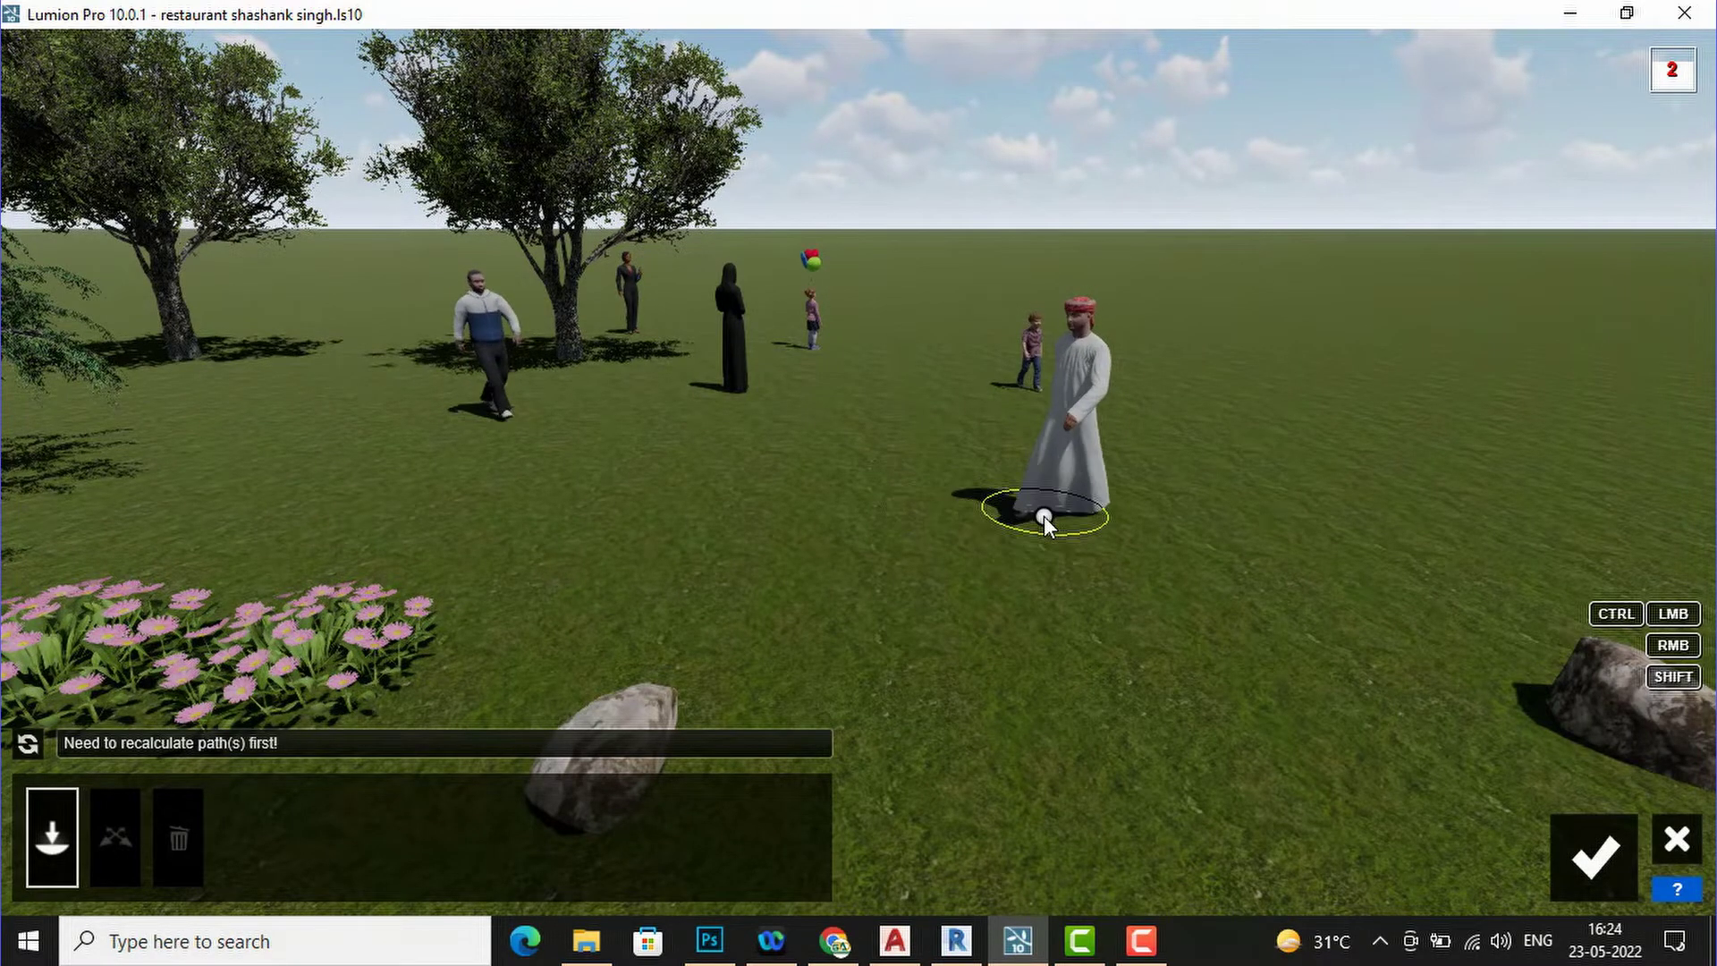
{"action": "left_click", "coordinate": [1423, 410]}
{"action": "left_click", "coordinate": [1629, 354]}
{"action": "left_click", "coordinate": [1660, 314]}
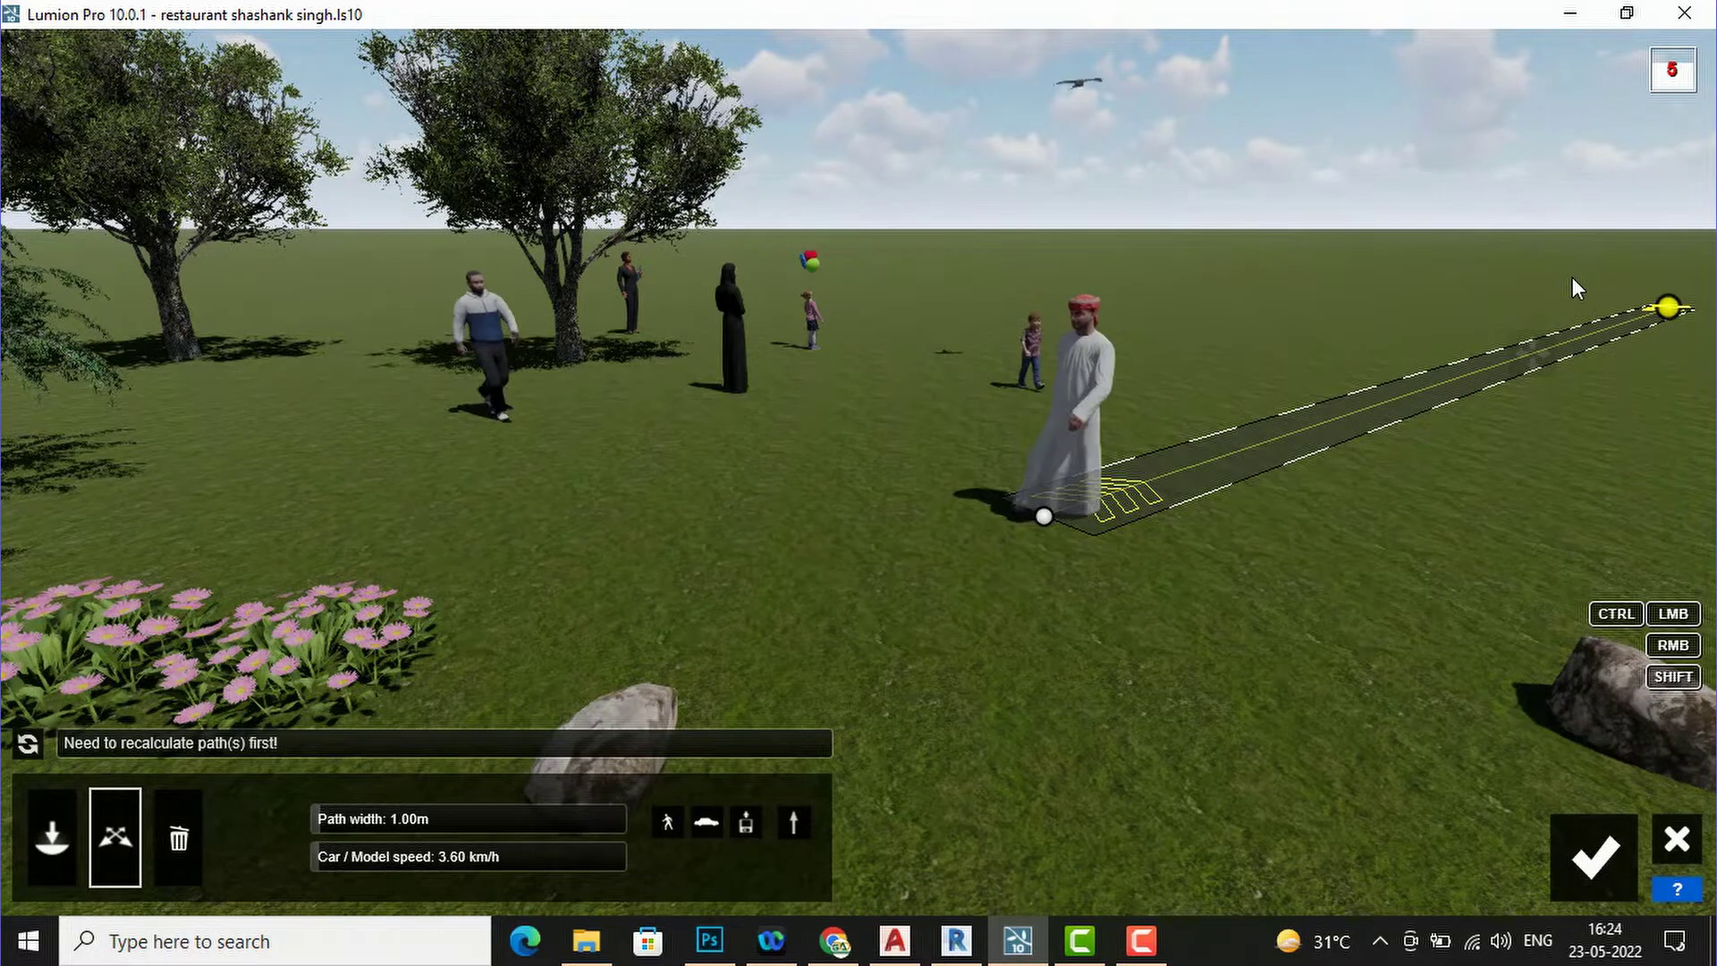
- Add a third node to the robed man's path so it bends back toward the middle of the field in the distance
{"action": "left_click", "coordinate": [1528, 294], "text": "ctrl"}
{"action": "left_click_drag", "start_coordinate": [1474, 301], "coordinate": [1403, 287]}
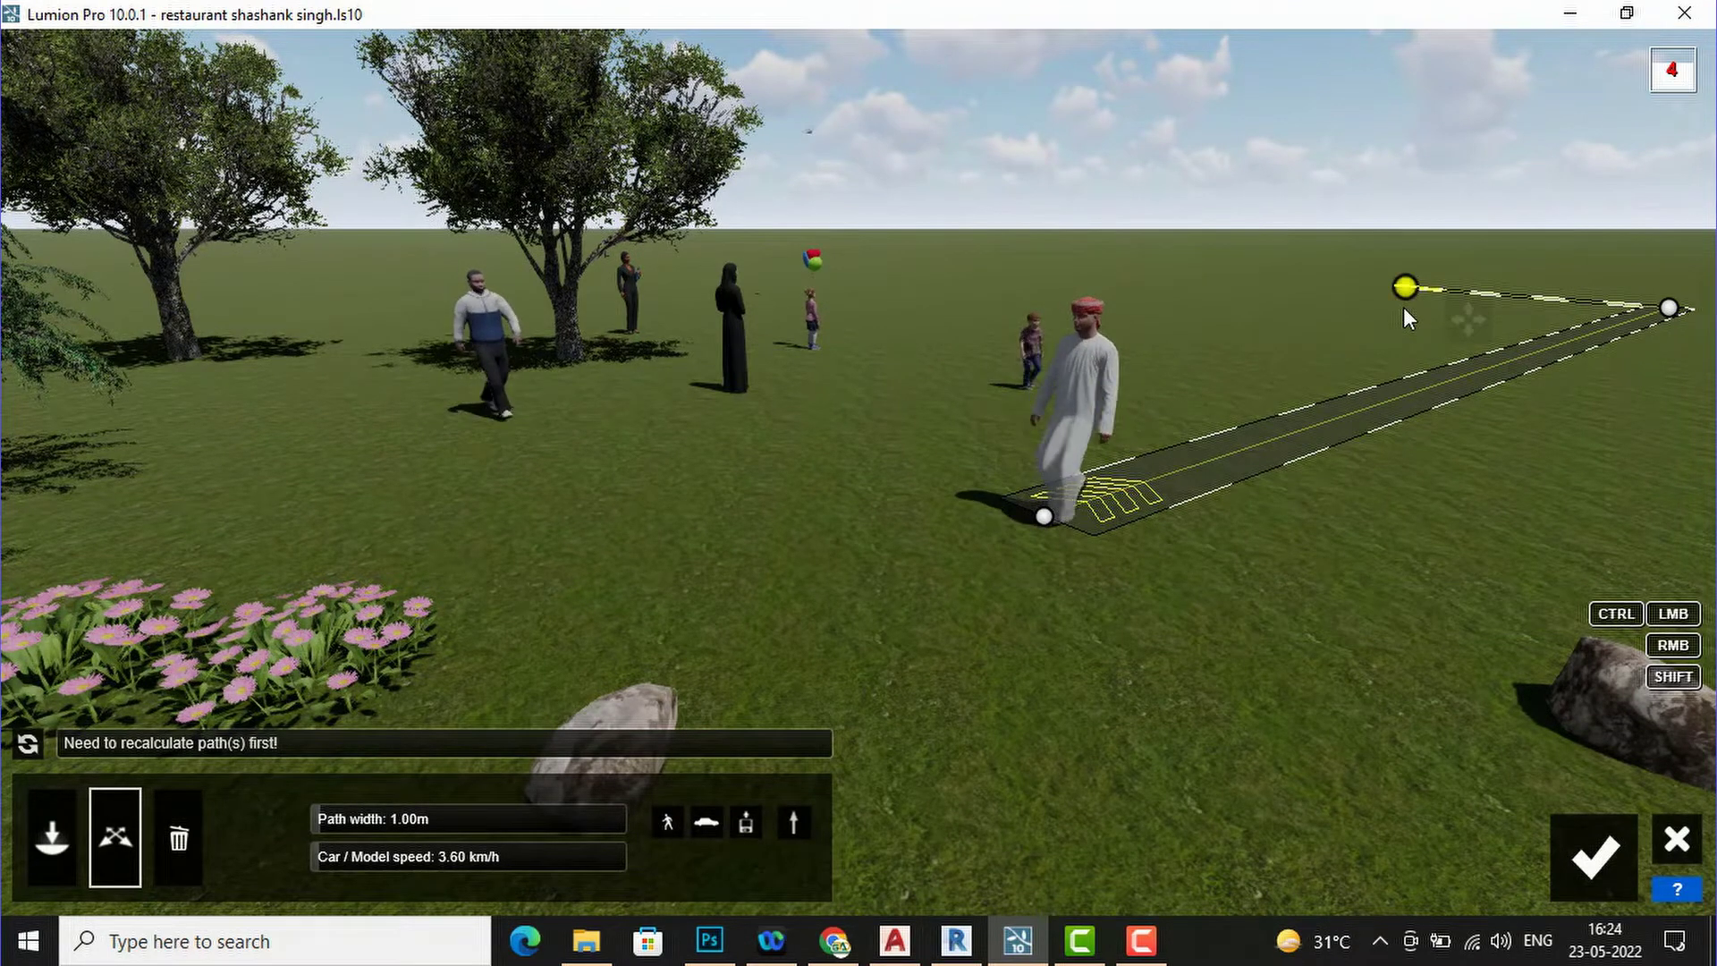
{"action": "key", "text": "q"}
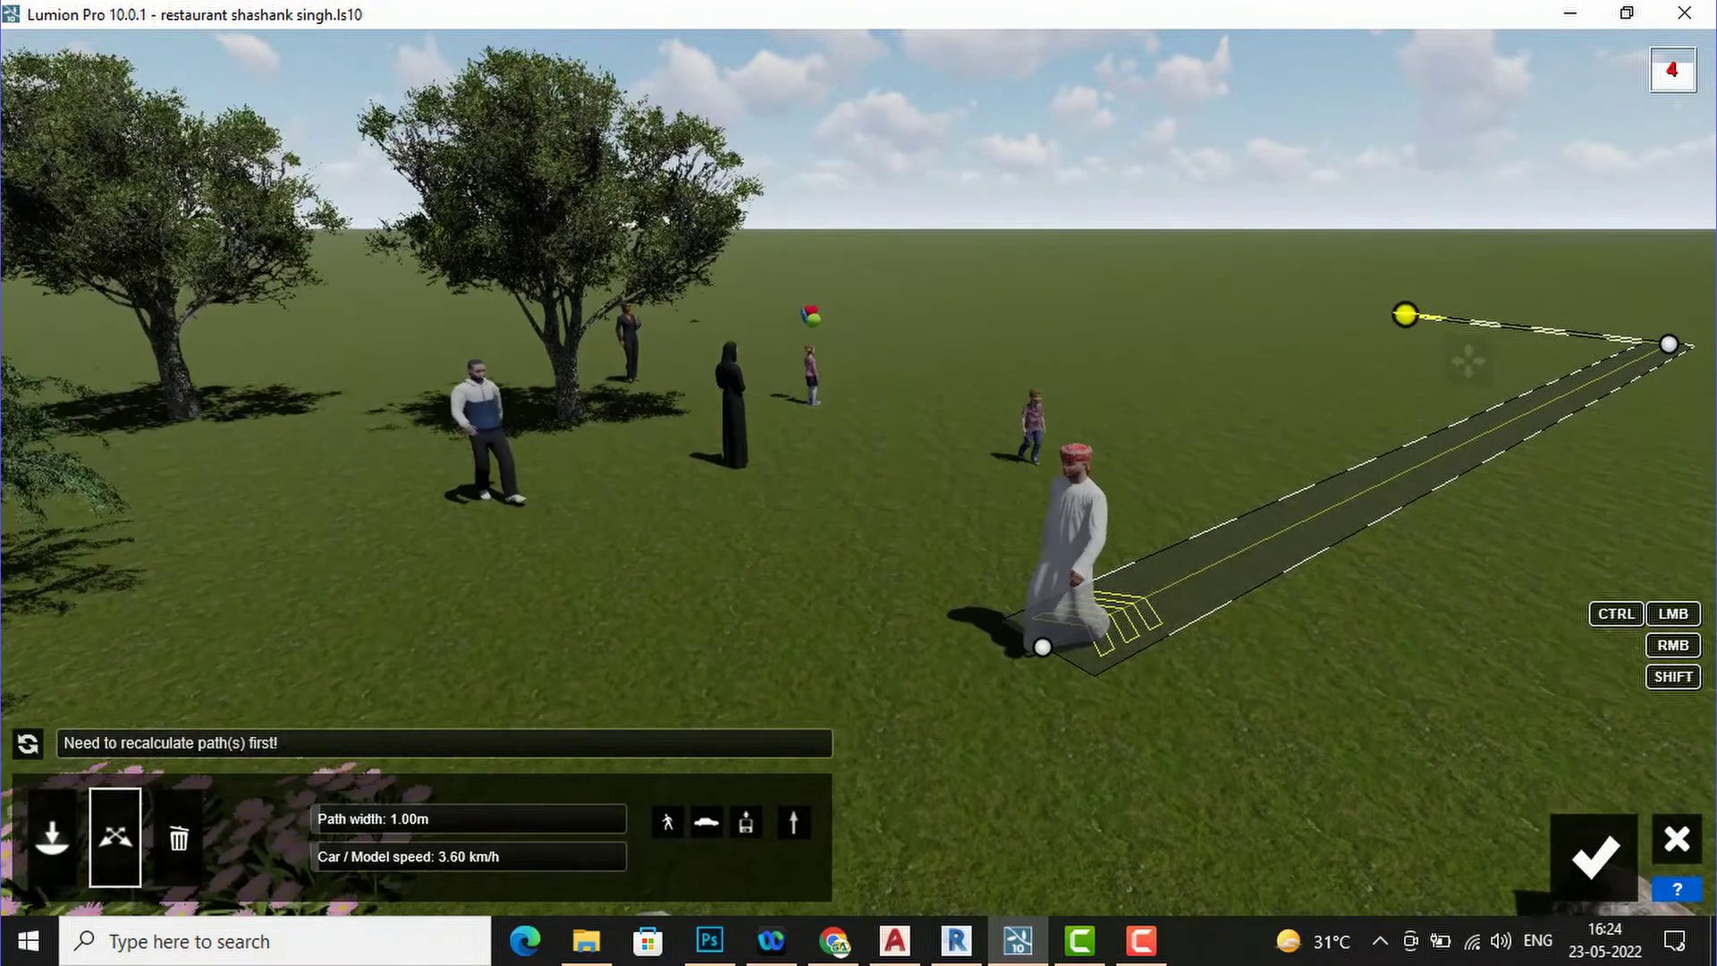
{"action": "right_click_drag", "start_coordinate": [1529, 421], "coordinate": [1496, 302]}
{"action": "right_click_drag", "start_coordinate": [1523, 200], "coordinate": [1523, 205]}
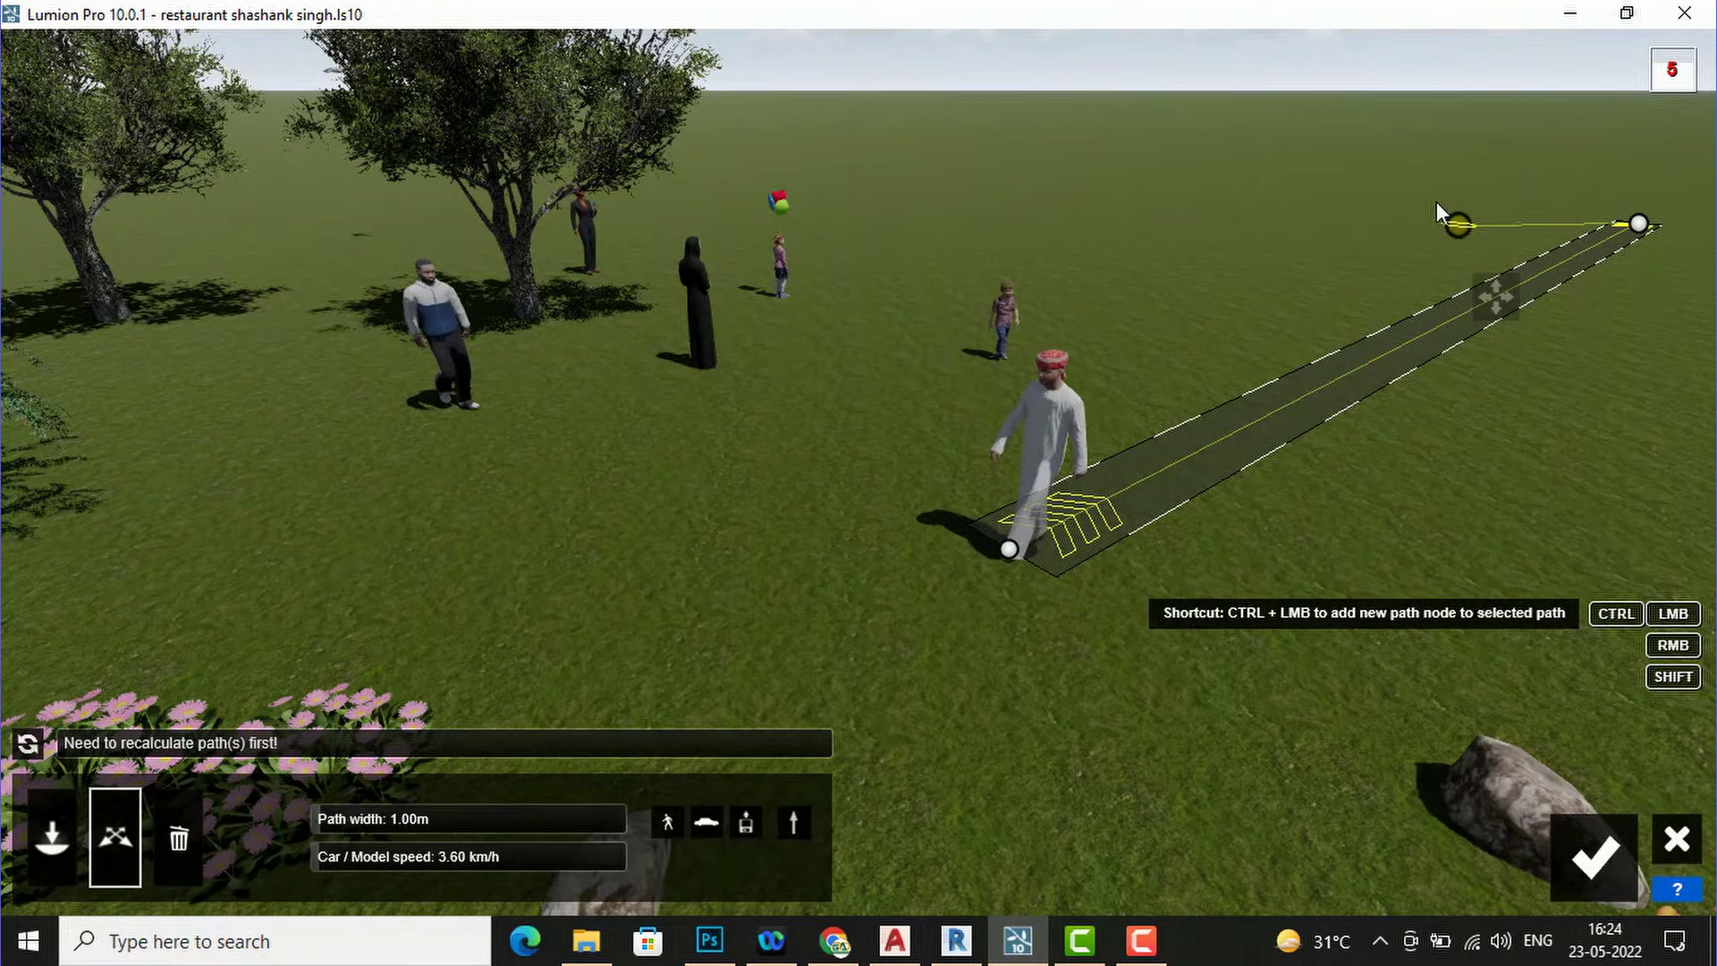
{"action": "left_click", "coordinate": [1365, 175], "text": "ctrl"}
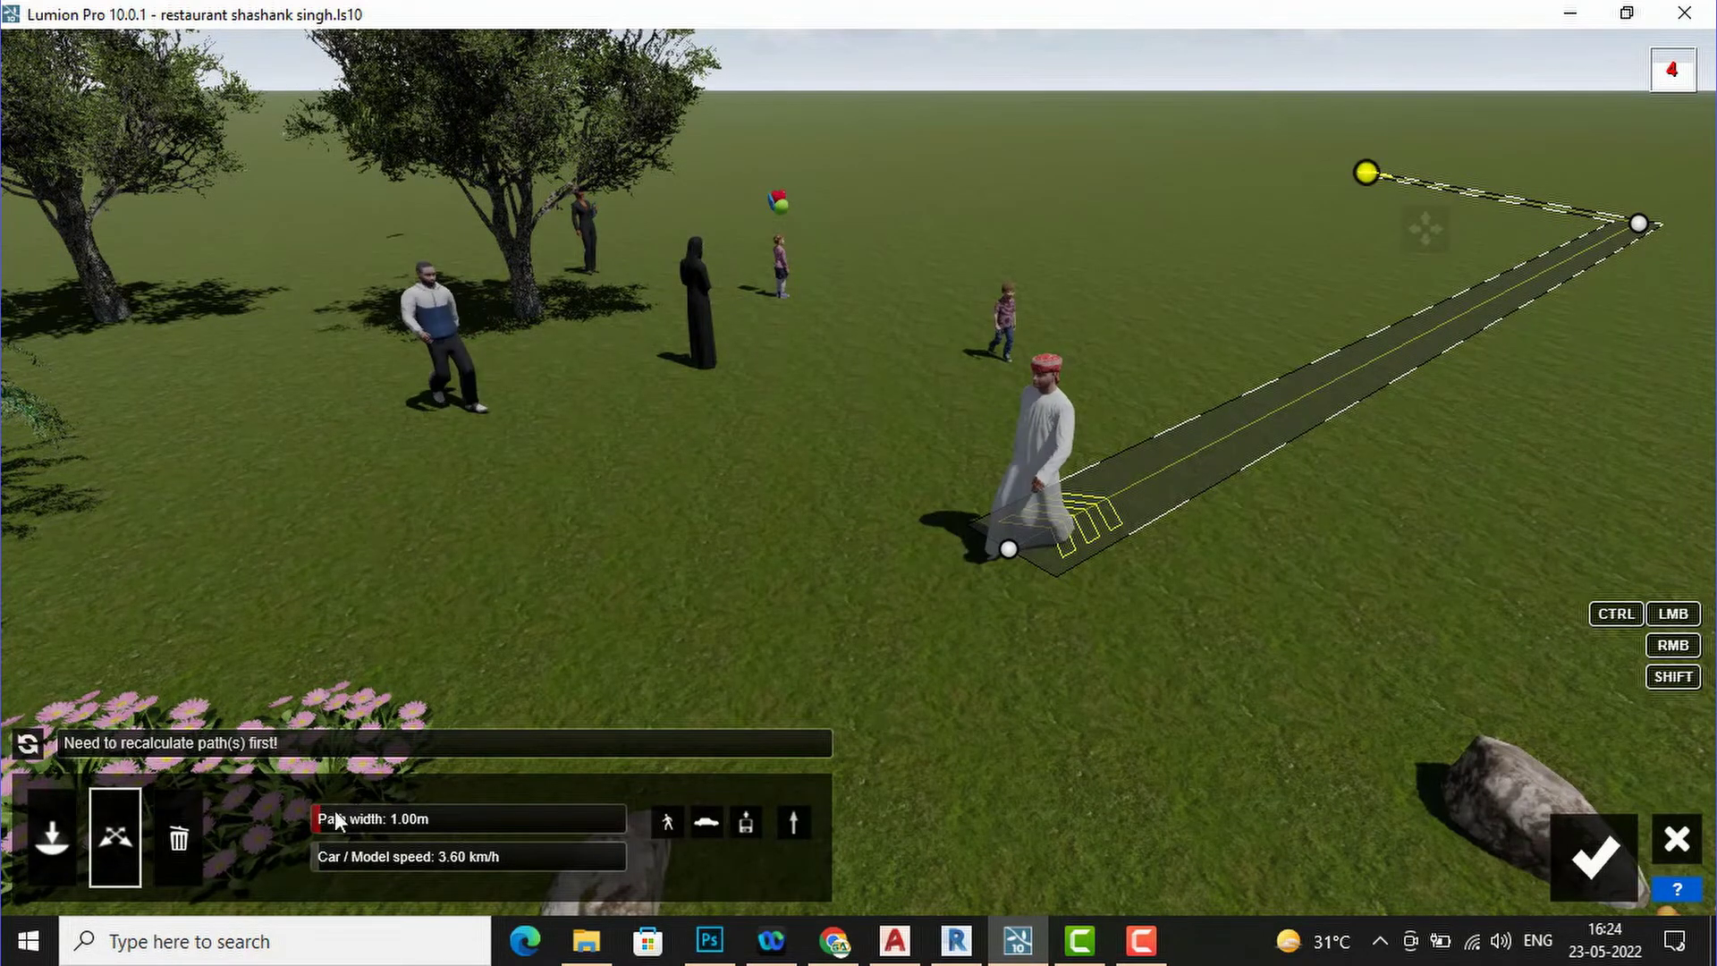
- Set the robed man's path width to 2.29 m, save the Mass Move edit and play the clip
{"action": "left_click_drag", "start_coordinate": [339, 805], "coordinate": [338, 801]}
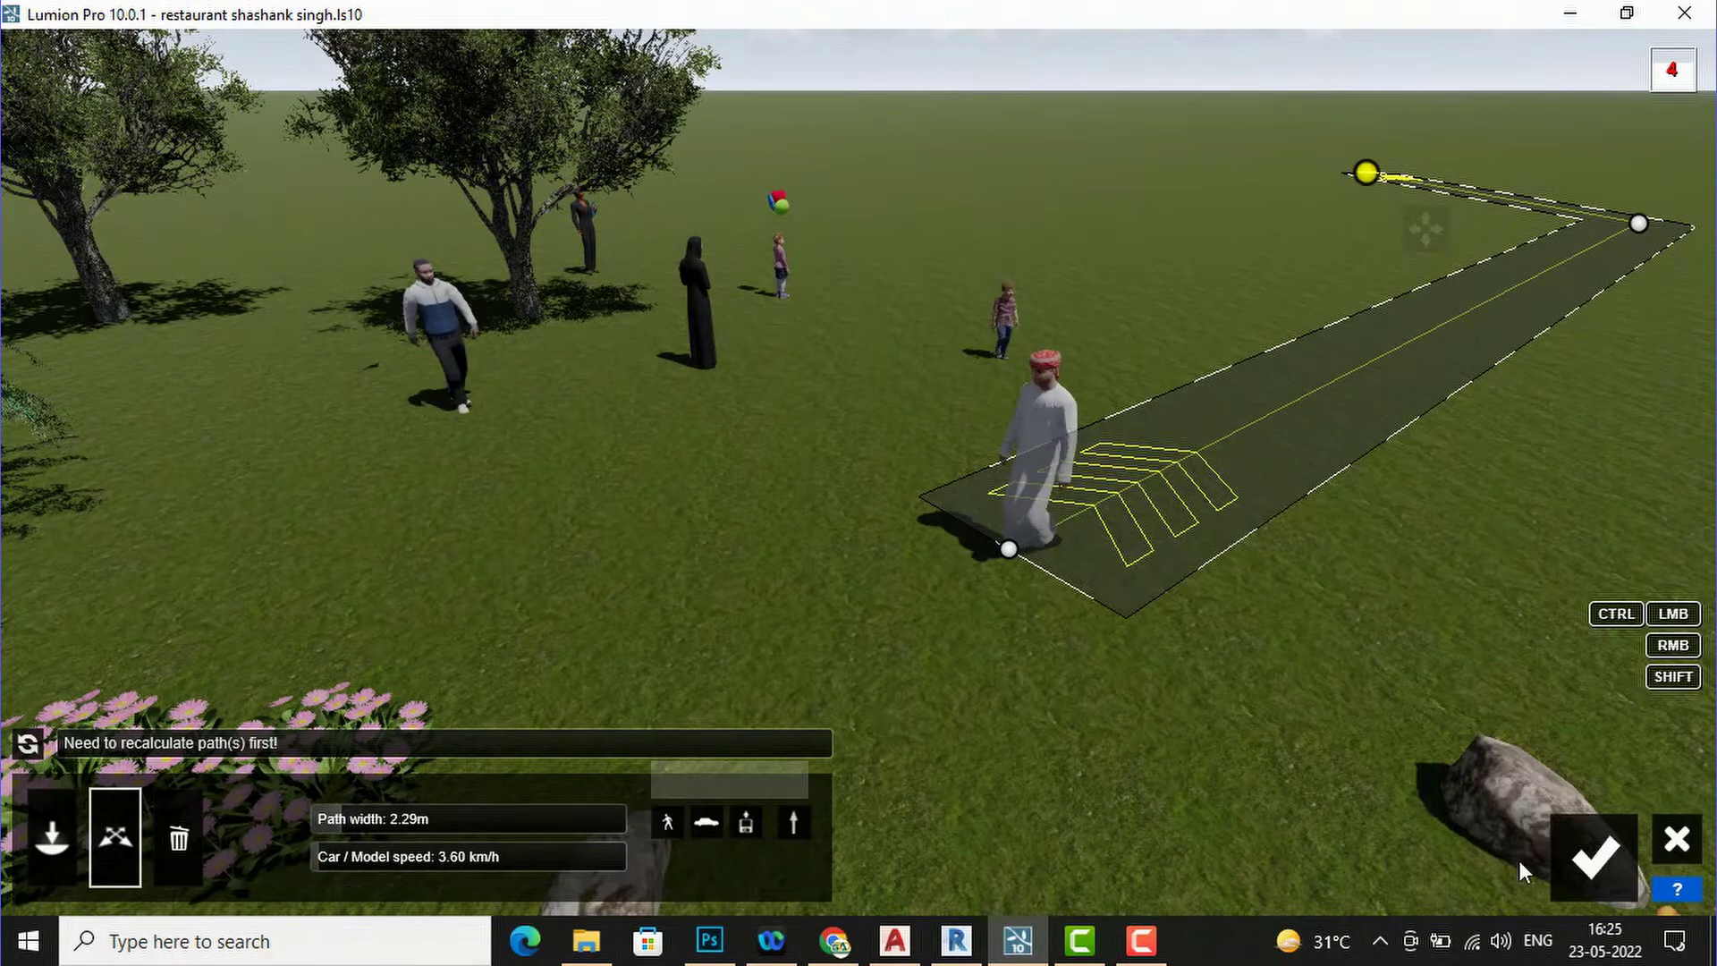
{"action": "left_click", "coordinate": [1613, 865]}
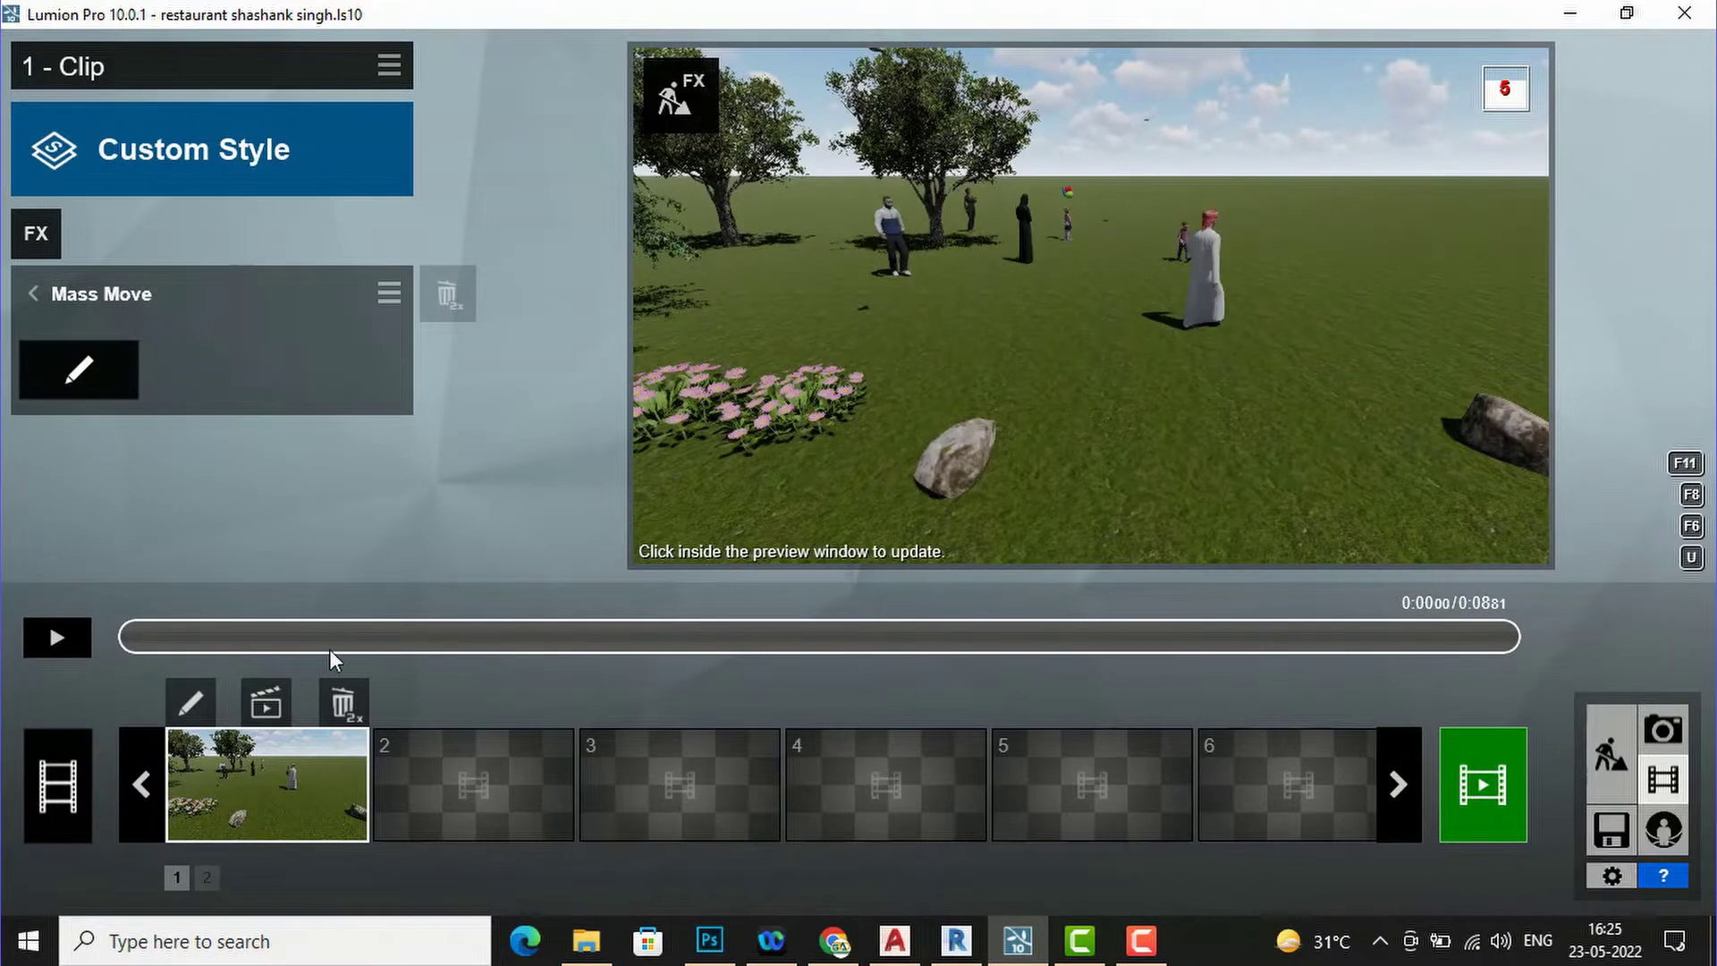
{"action": "left_click", "coordinate": [55, 637]}
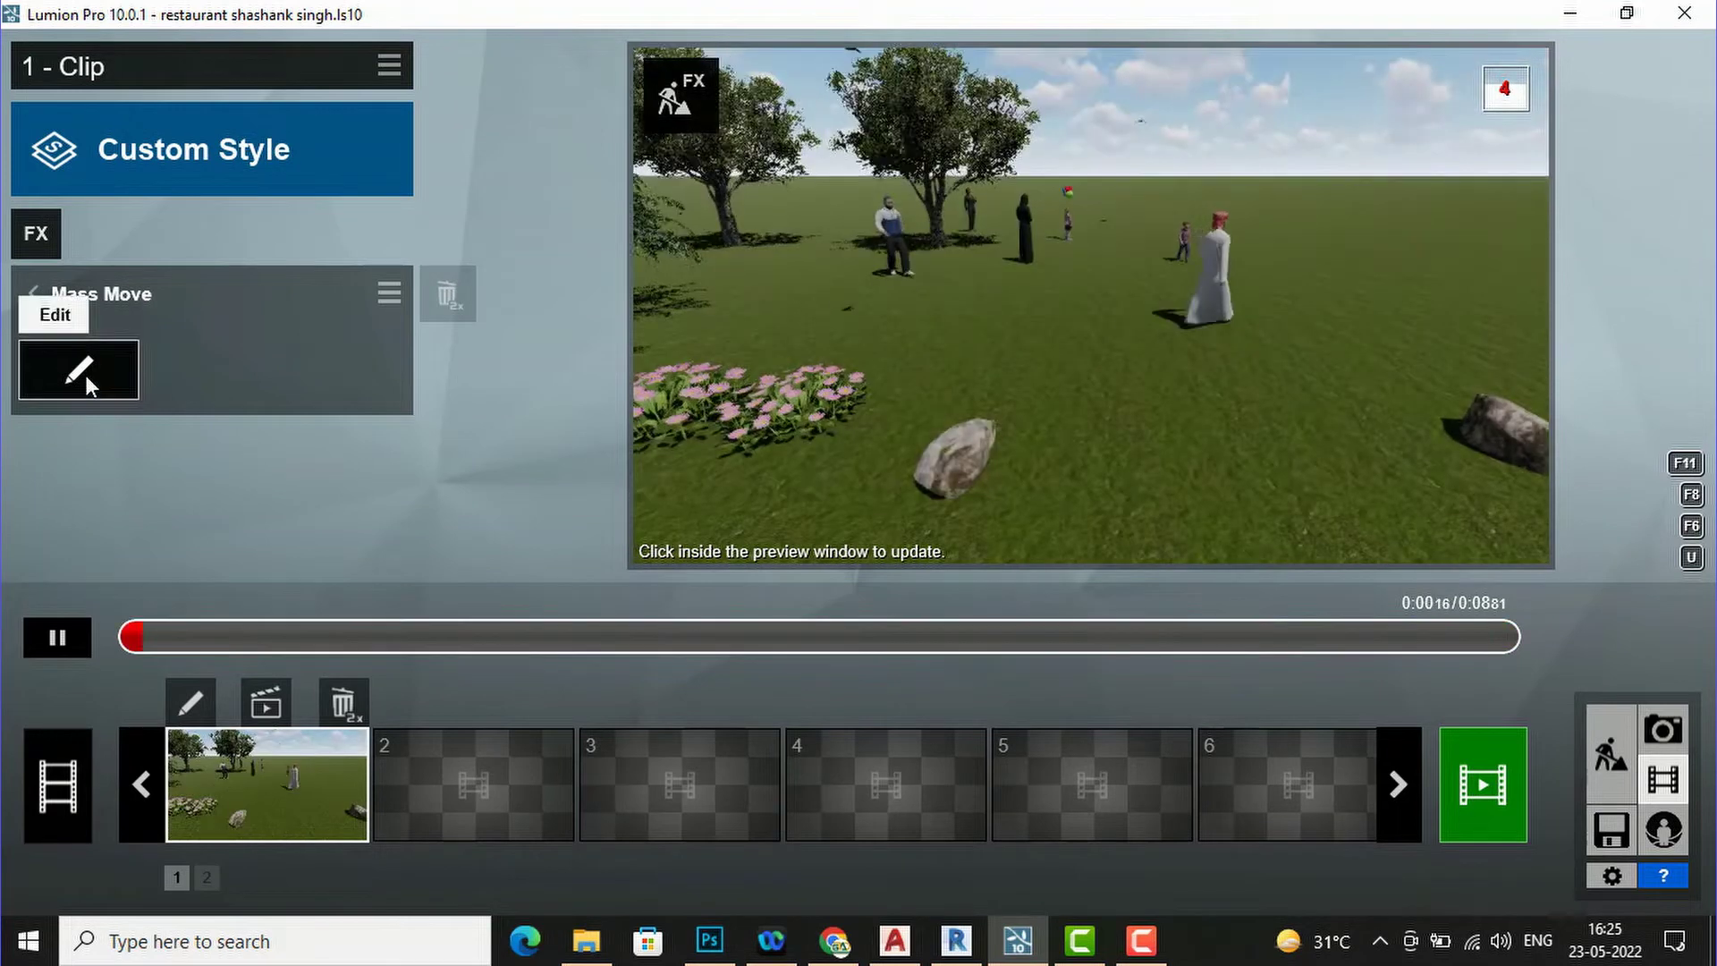
- Reopen Mass Move and draw a 3.70 m wide path from the boy near the robed man to the far end of the existing path
{"action": "left_click", "coordinate": [85, 372]}
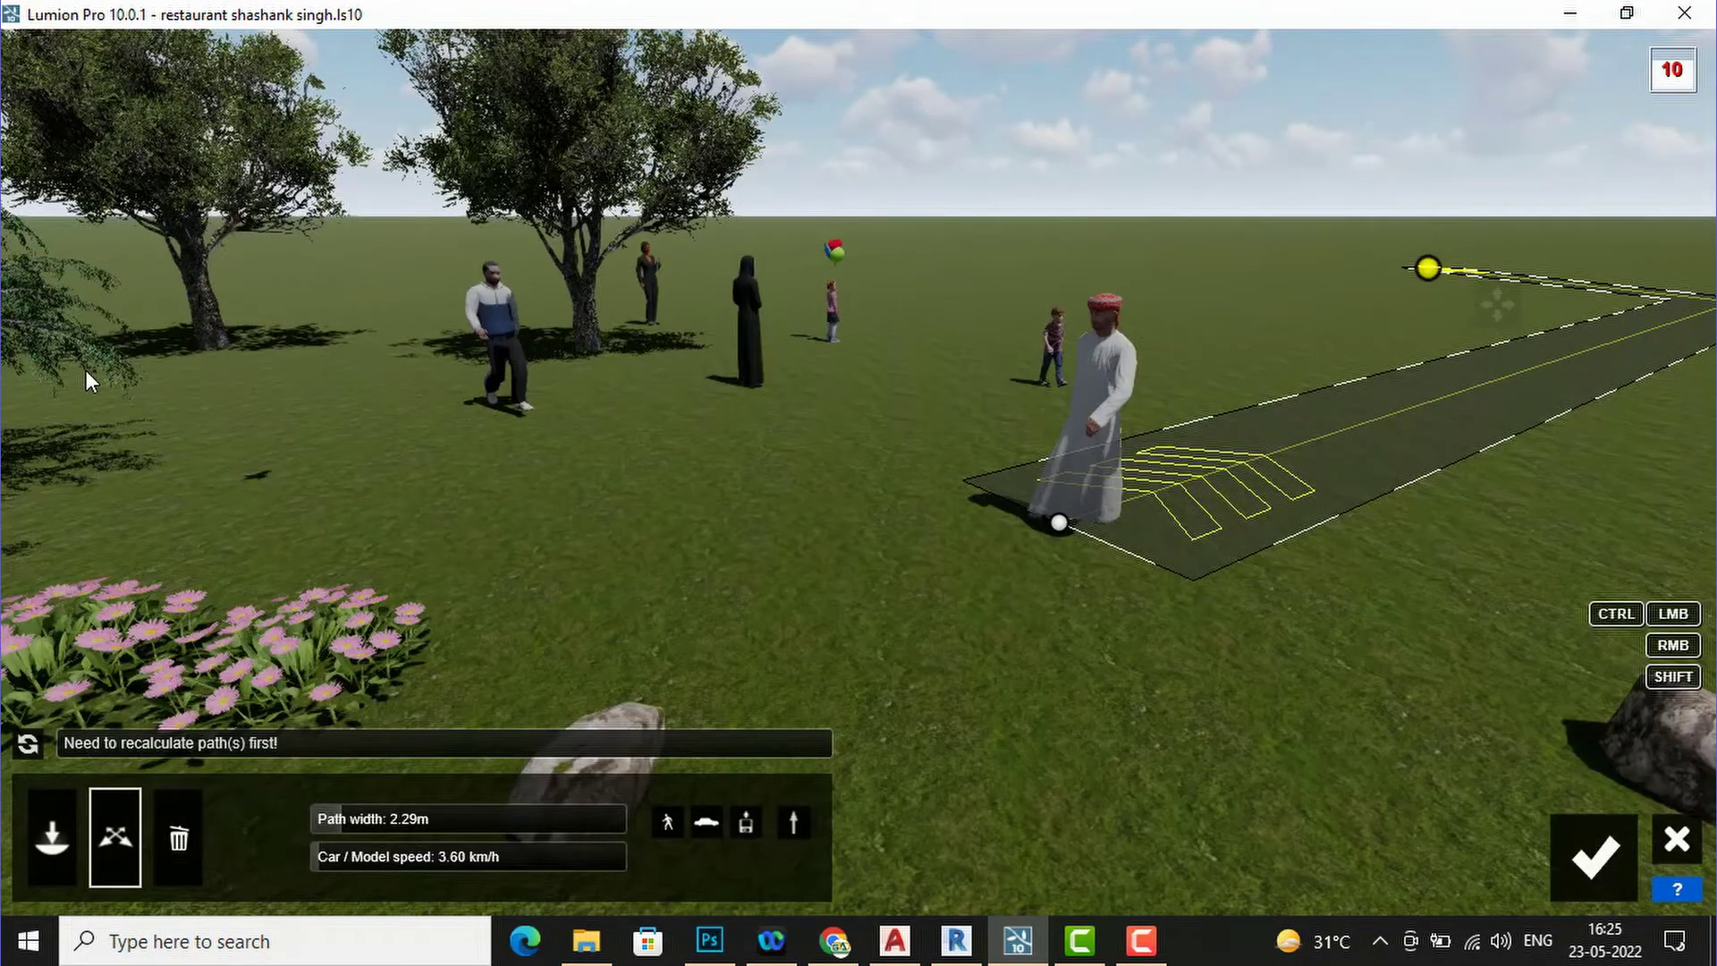
{"action": "left_click", "coordinate": [51, 838]}
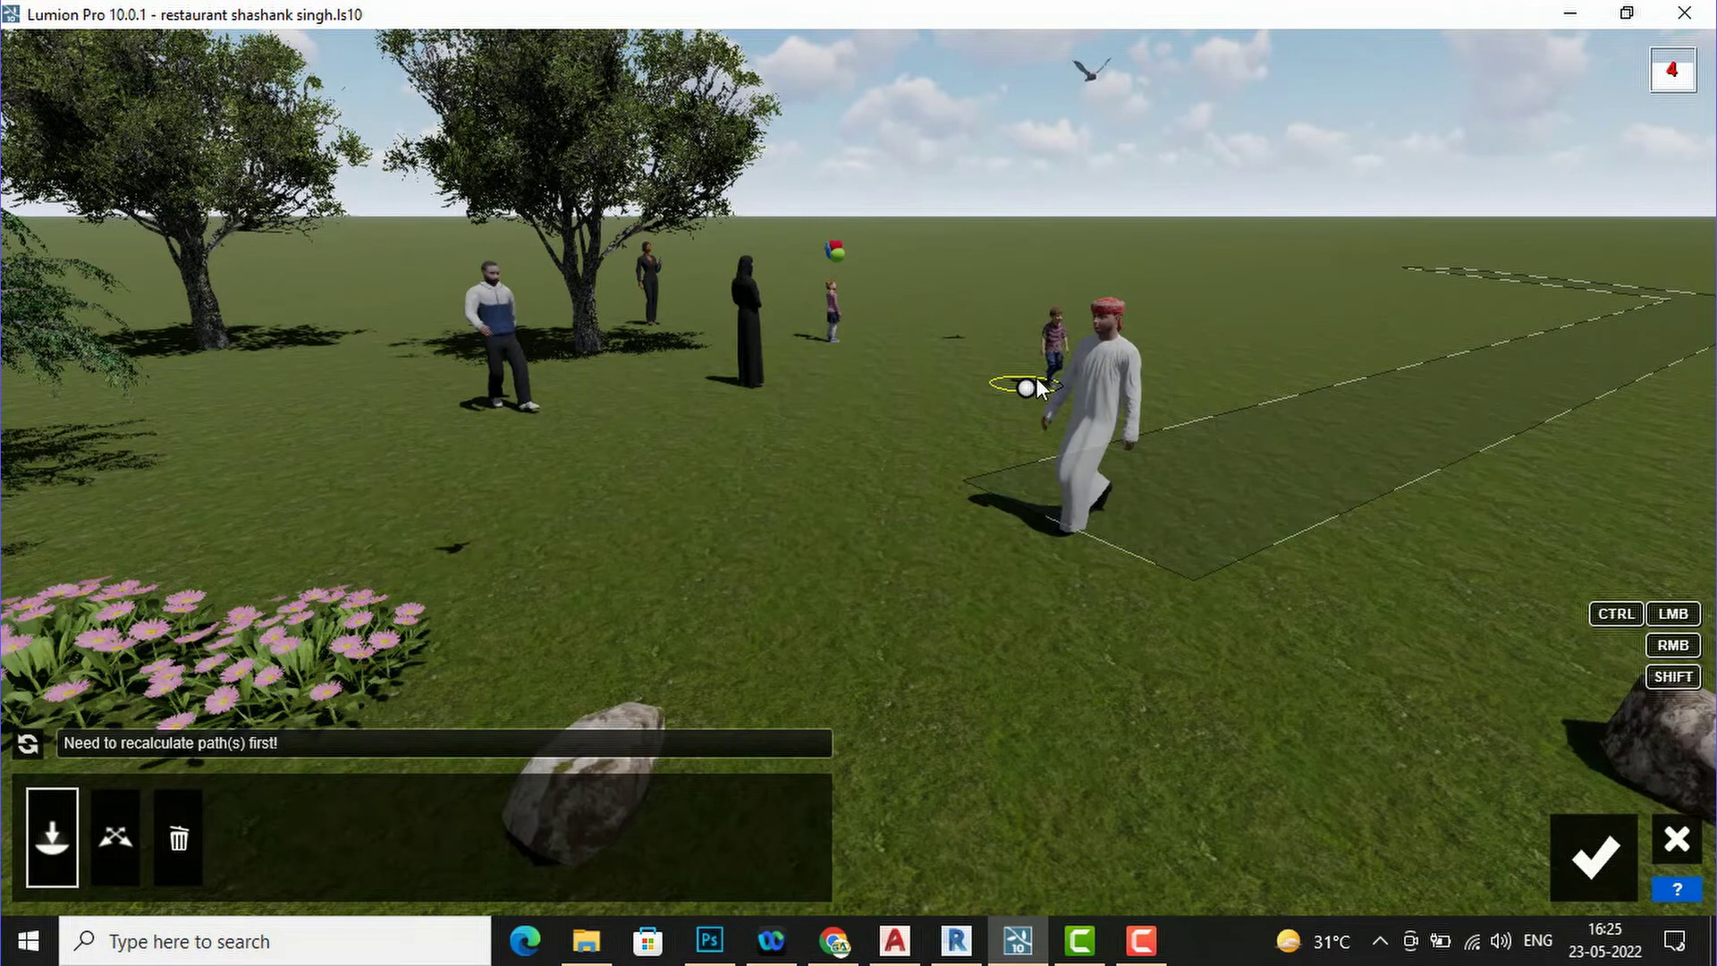
{"action": "left_click_drag", "start_coordinate": [1038, 388], "coordinate": [976, 318]}
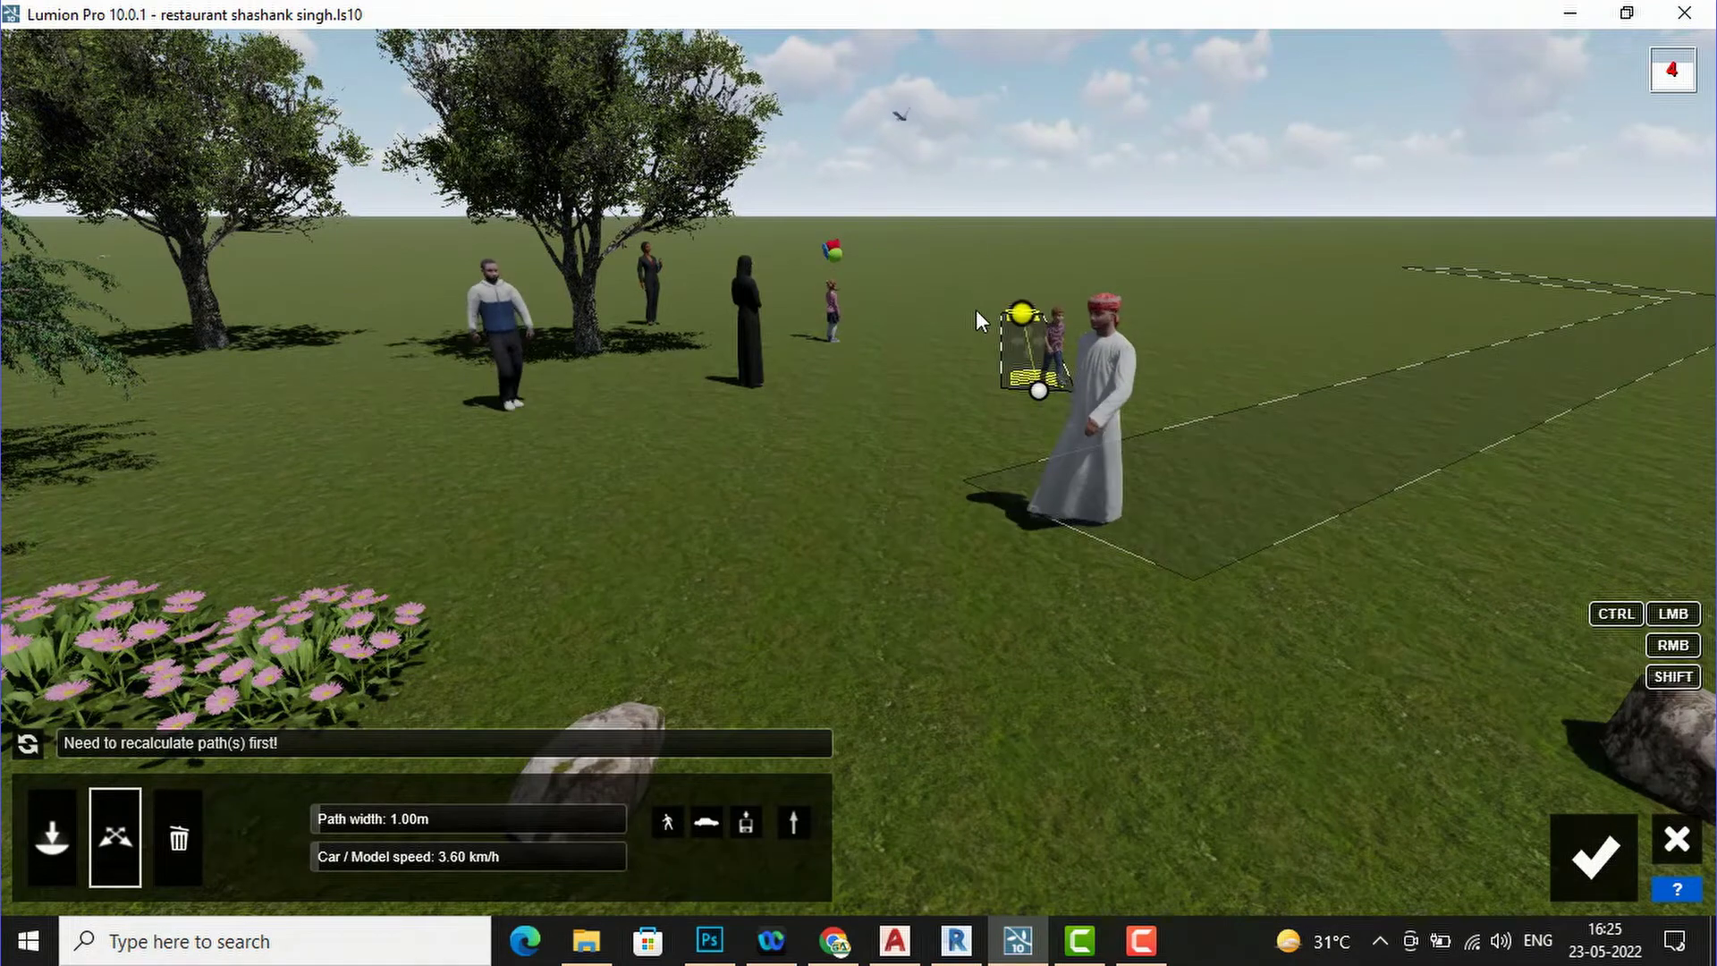
{"action": "key", "text": "q"}
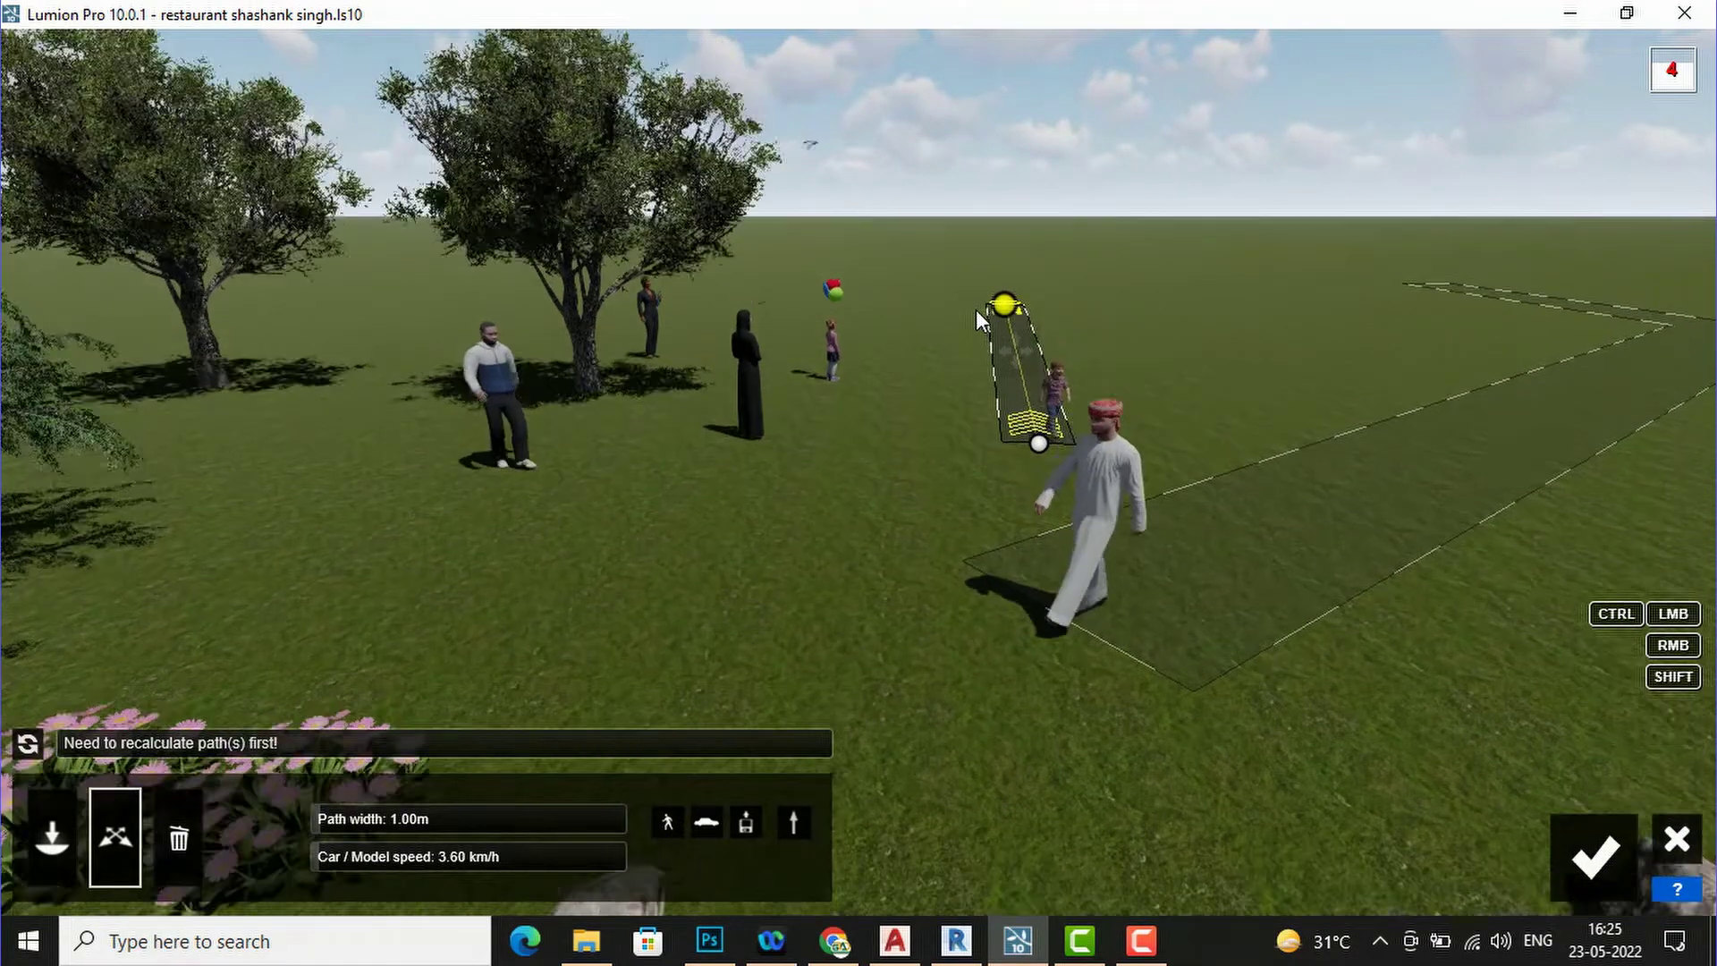
{"action": "key", "text": "q"}
{"action": "left_click_drag", "start_coordinate": [1041, 375], "coordinate": [1455, 366]}
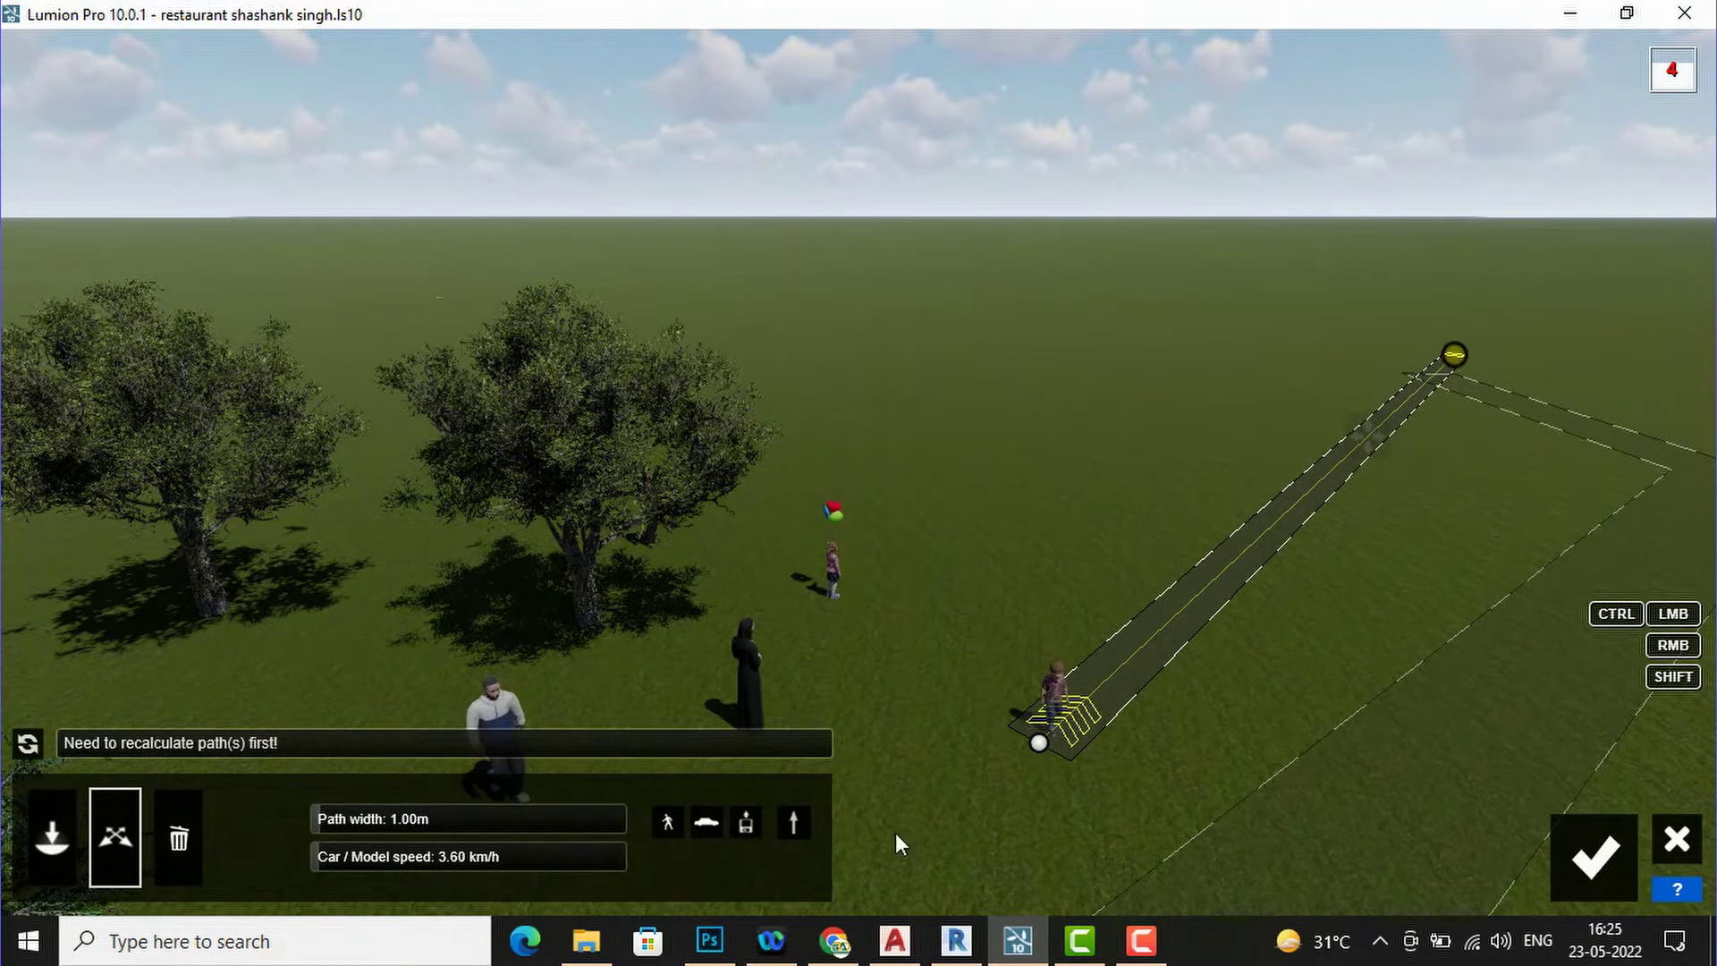
{"action": "left_click_drag", "start_coordinate": [325, 816], "coordinate": [365, 819]}
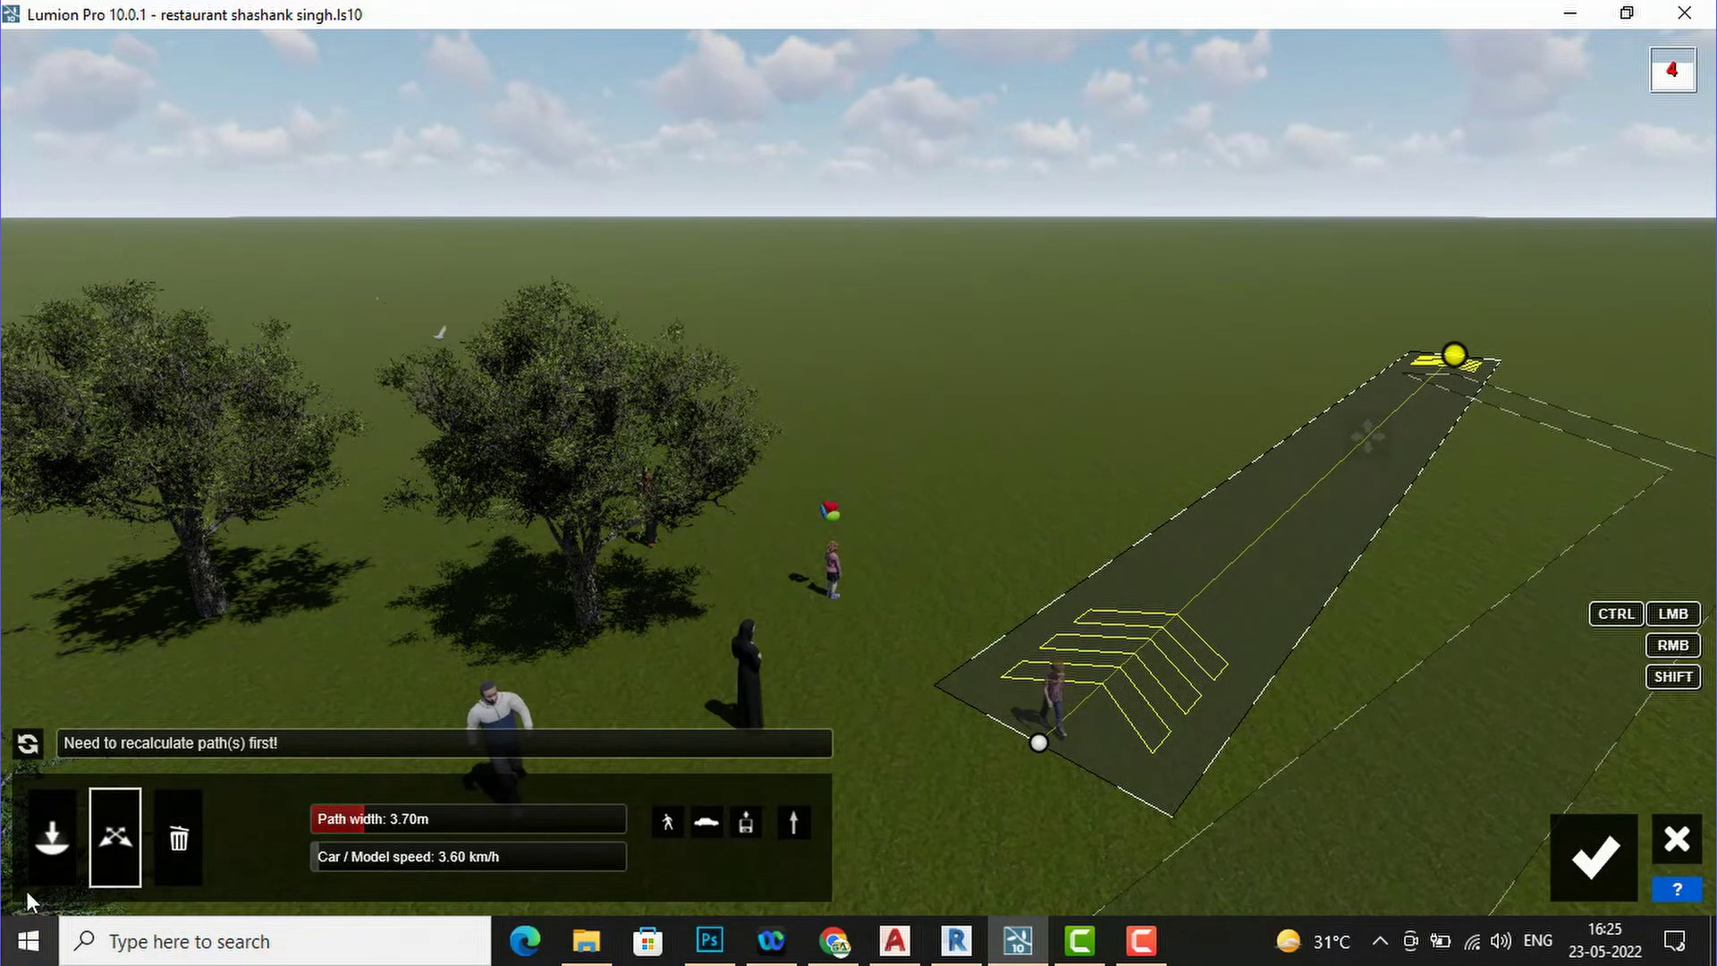
- Draw a path from the woman in black across the grass, with a third node bending it back toward the trees' side
{"action": "left_click", "coordinate": [52, 835]}
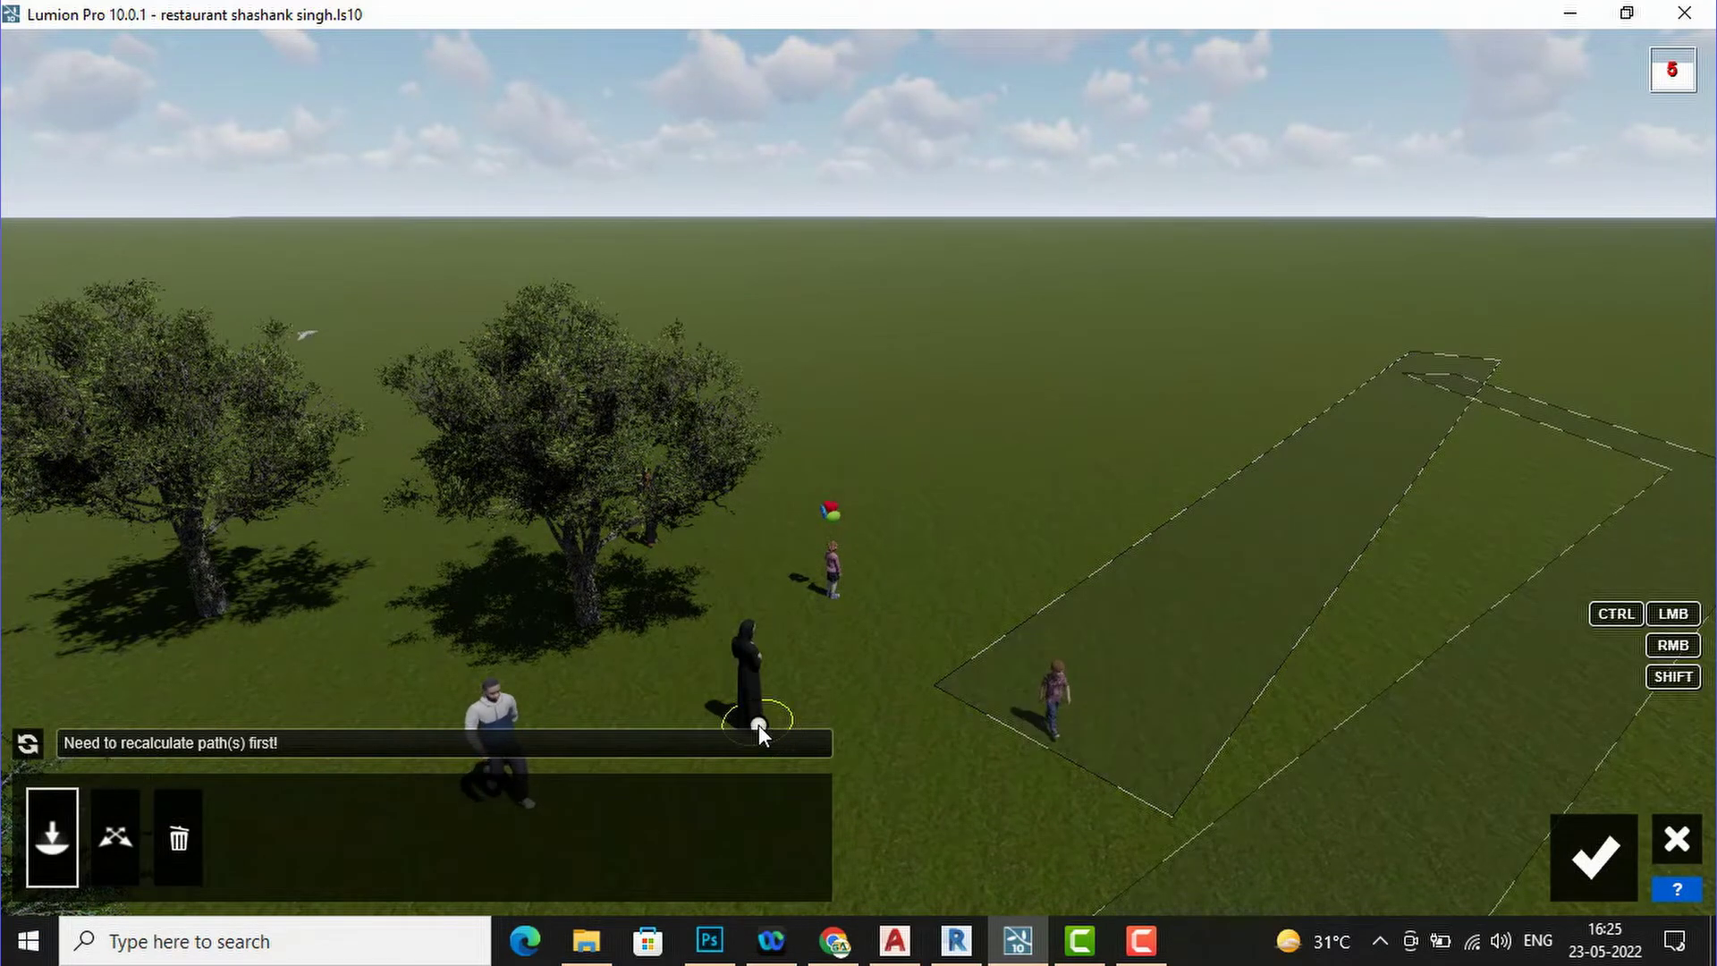
{"action": "mouse_move", "coordinate": [782, 729]}
{"action": "left_mouse_down"}
{"action": "mouse_move", "coordinate": [919, 651]}
{"action": "mouse_move", "coordinate": [994, 571]}
{"action": "mouse_move", "coordinate": [1045, 477]}
{"action": "mouse_move", "coordinate": [1249, 354]}
{"action": "left_mouse_up"}
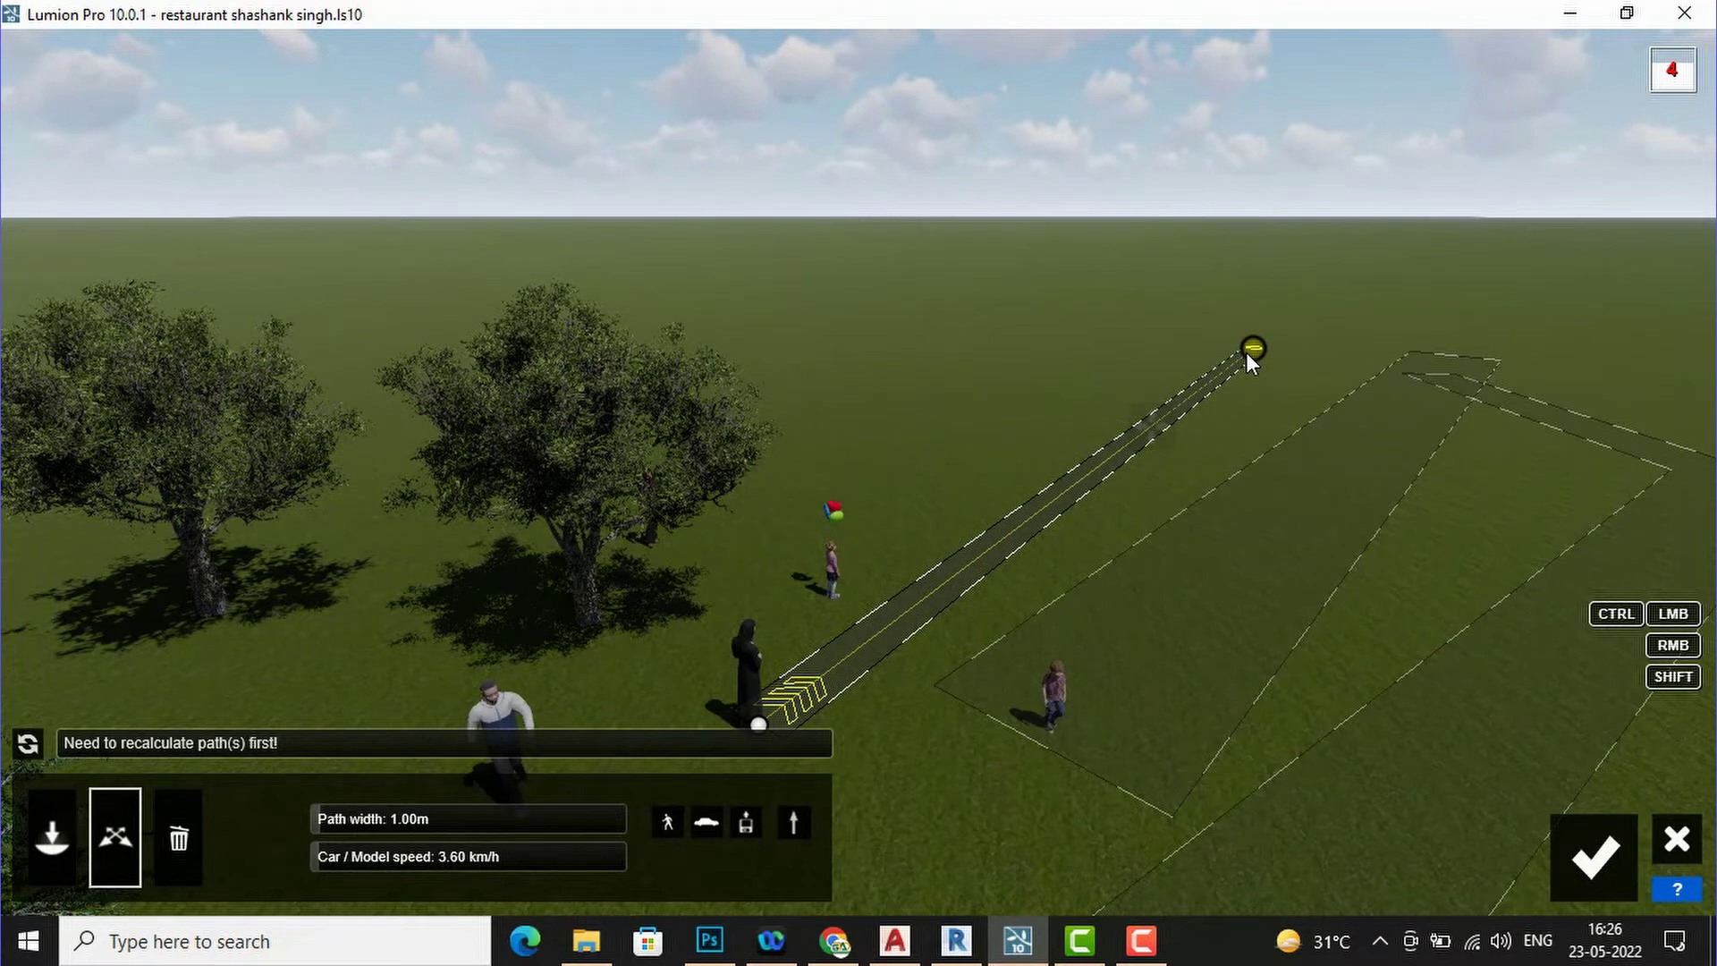
{"action": "left_click", "coordinate": [1248, 352]}
{"action": "left_click_drag", "start_coordinate": [1248, 350], "coordinate": [1152, 342]}
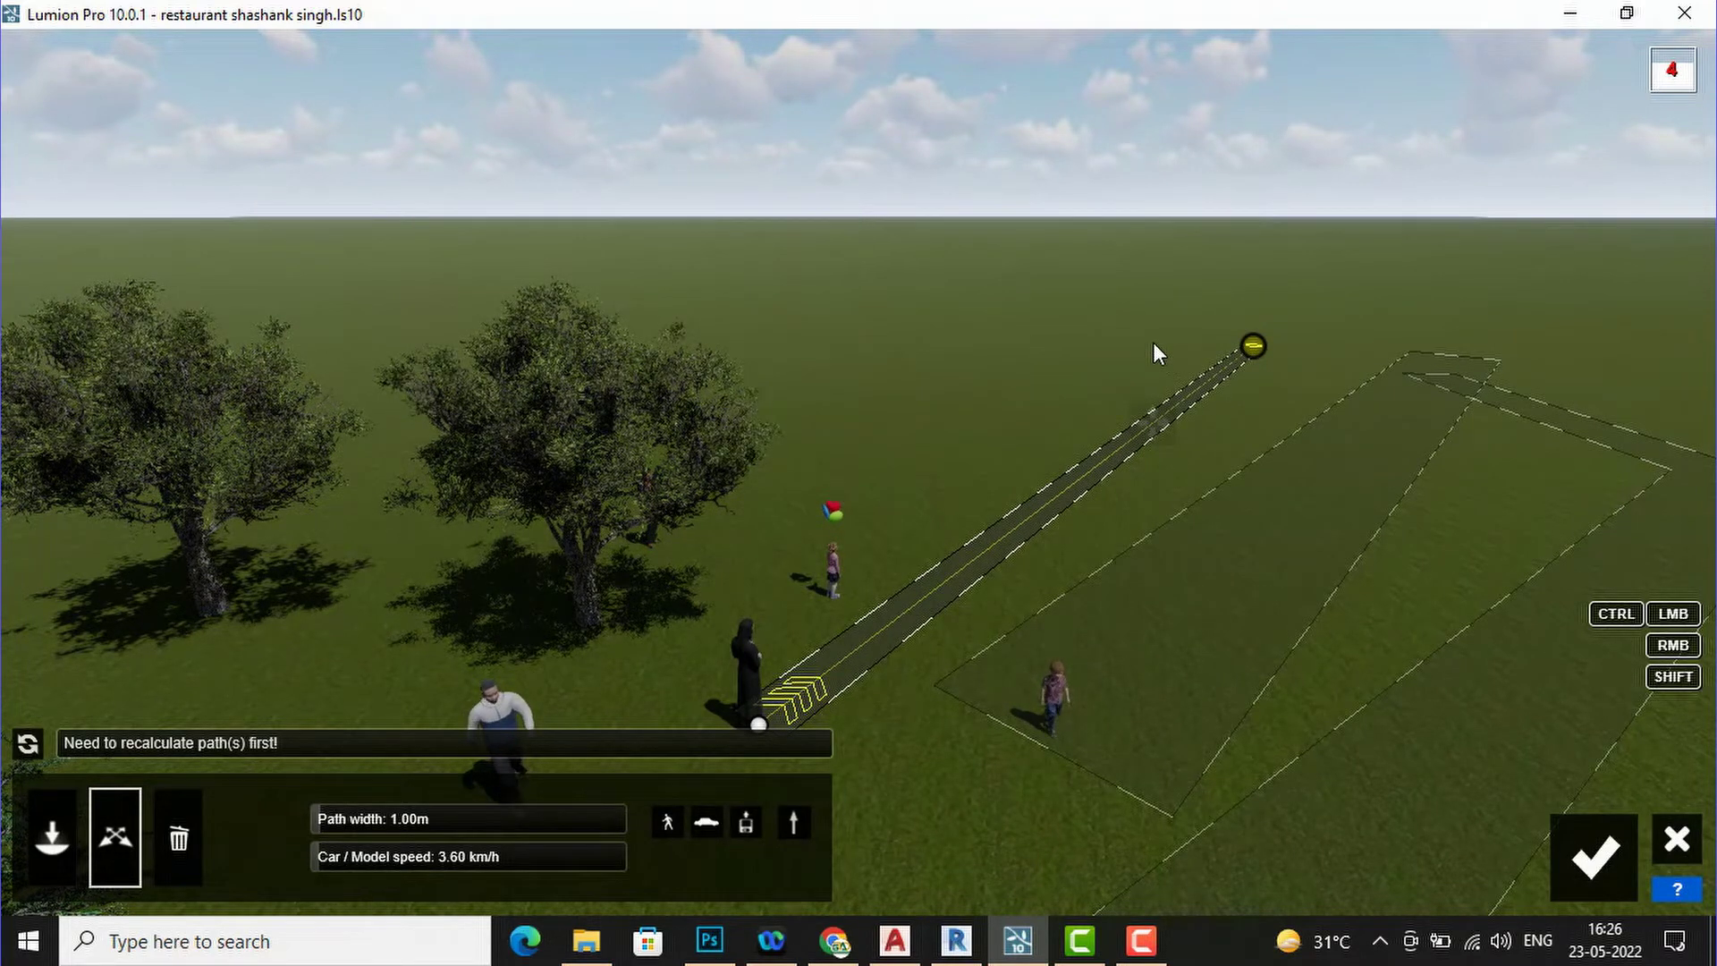
{"action": "mouse_move", "coordinate": [1222, 406]}
{"action": "left_mouse_down"}
{"action": "mouse_move", "coordinate": [1183, 394]}
{"action": "mouse_move", "coordinate": [1215, 405]}
{"action": "left_mouse_up"}
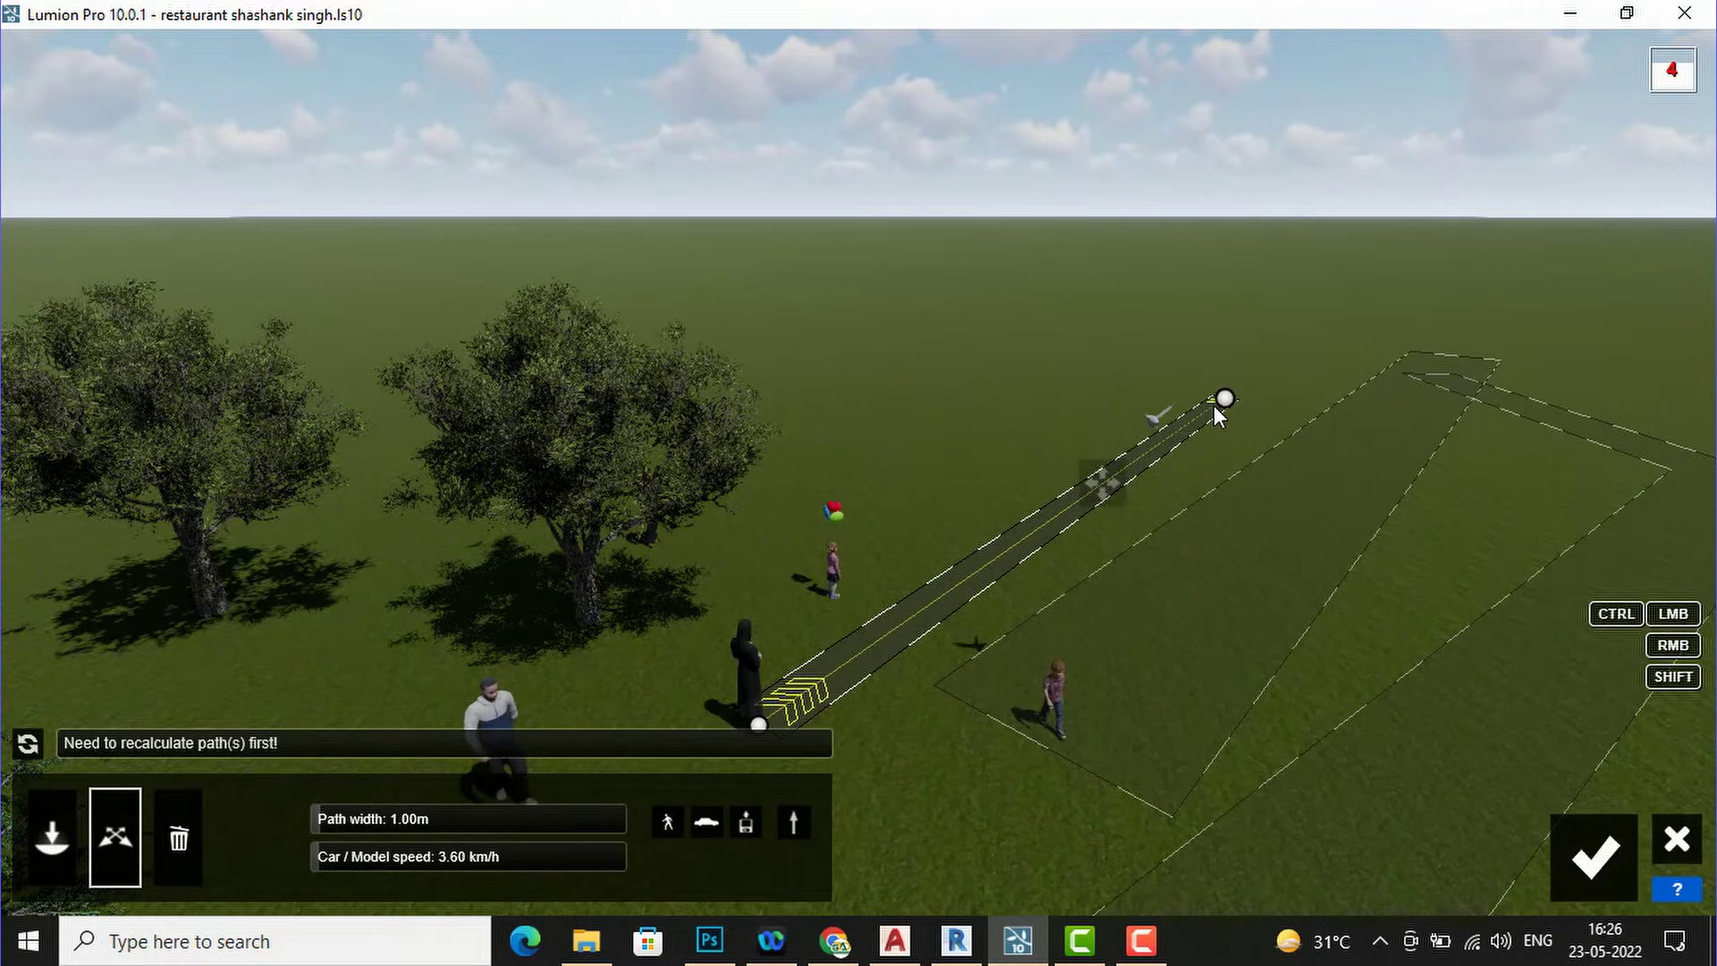
{"action": "left_click", "coordinate": [1146, 383], "text": "ctrl"}
{"action": "left_click_drag", "start_coordinate": [1096, 374], "coordinate": [1068, 352]}
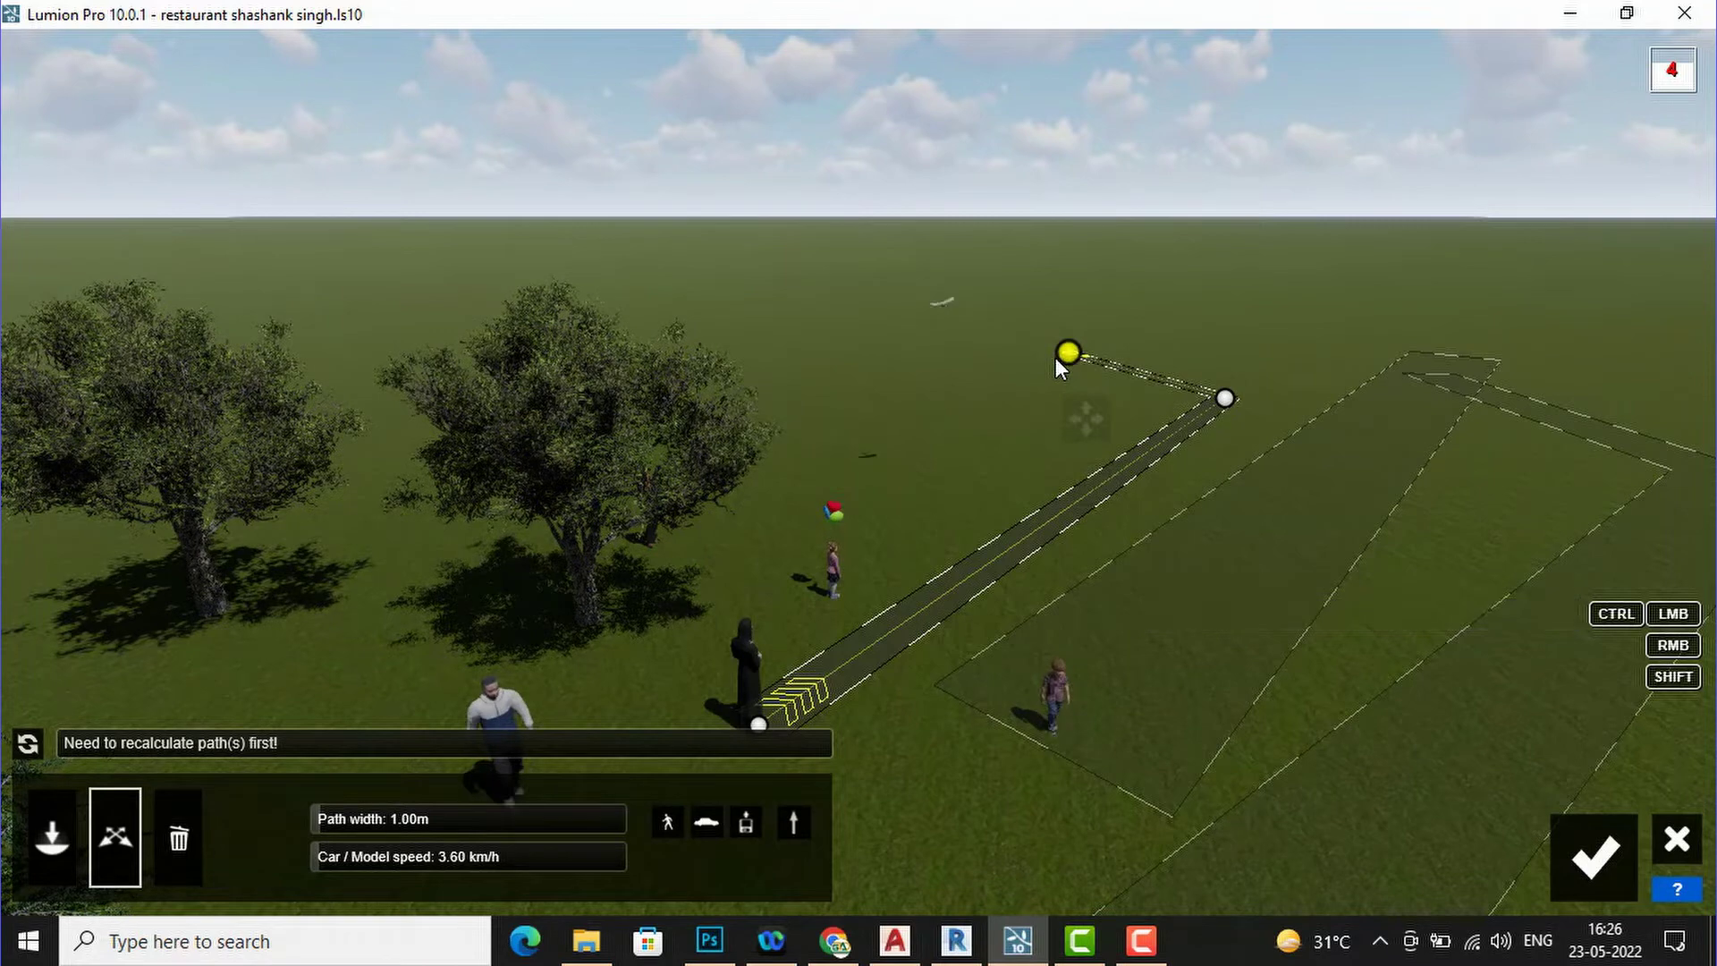
- Widen the path of the woman in black, and draw a 1.00 m wide path from the child with balloons past the two trees
{"action": "left_click_drag", "start_coordinate": [324, 812], "coordinate": [344, 784]}
{"action": "left_click", "coordinate": [51, 841]}
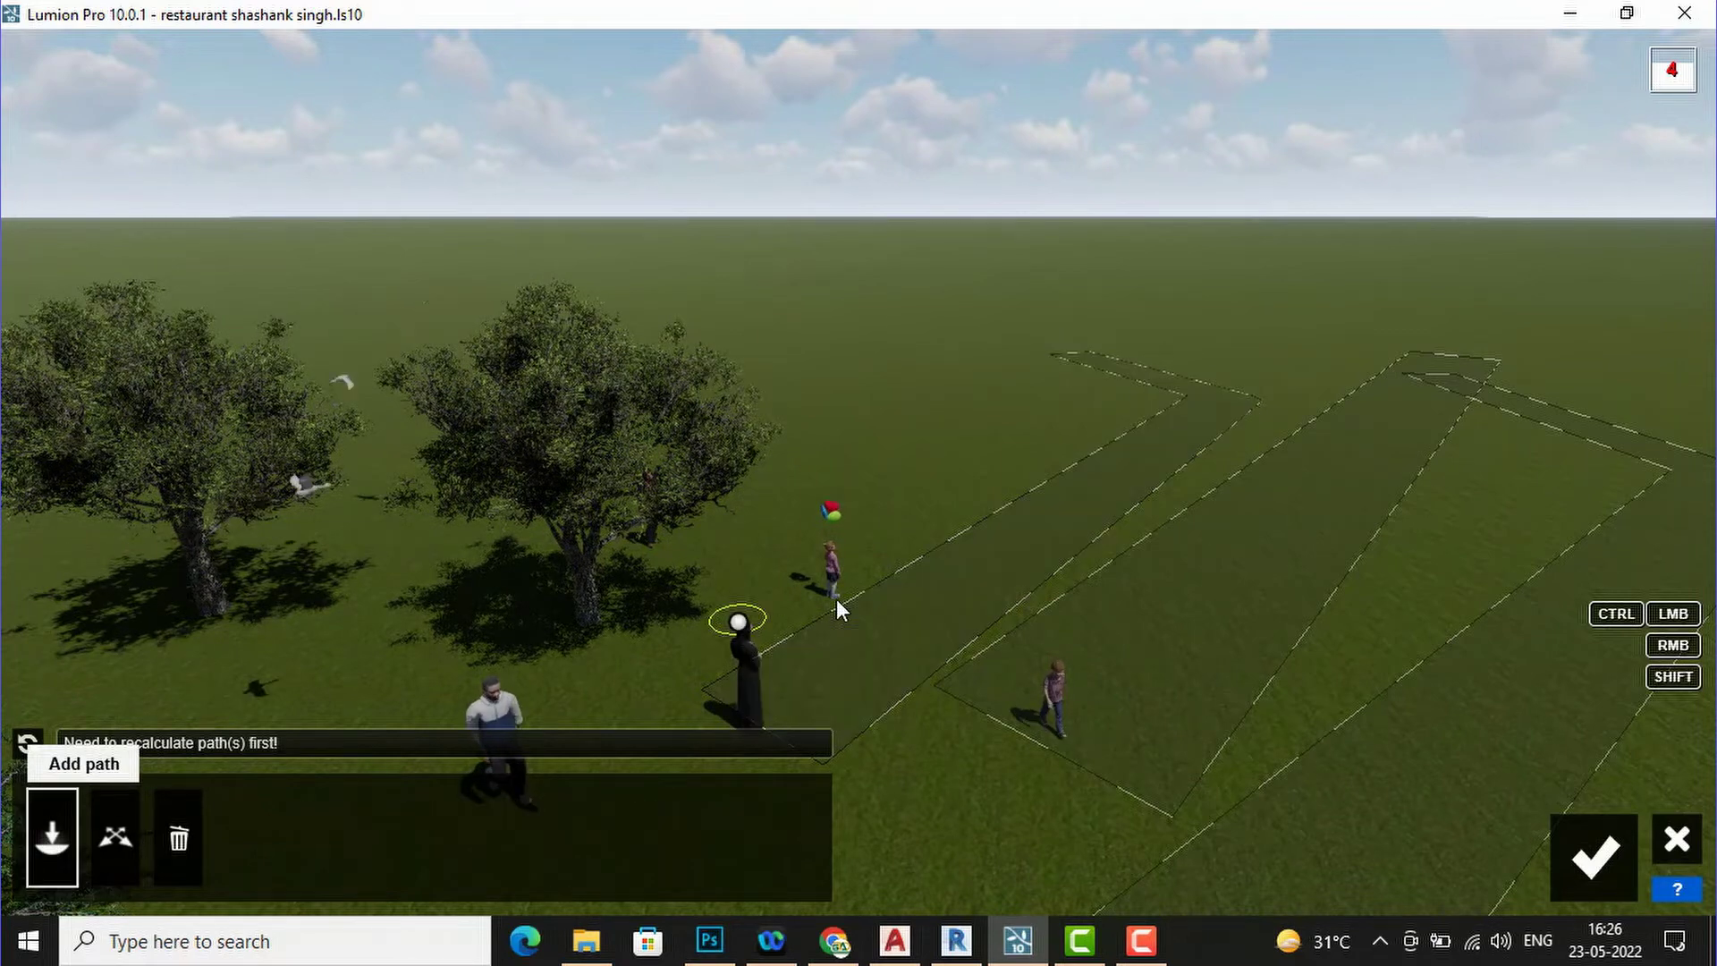
{"action": "left_click", "coordinate": [695, 629]}
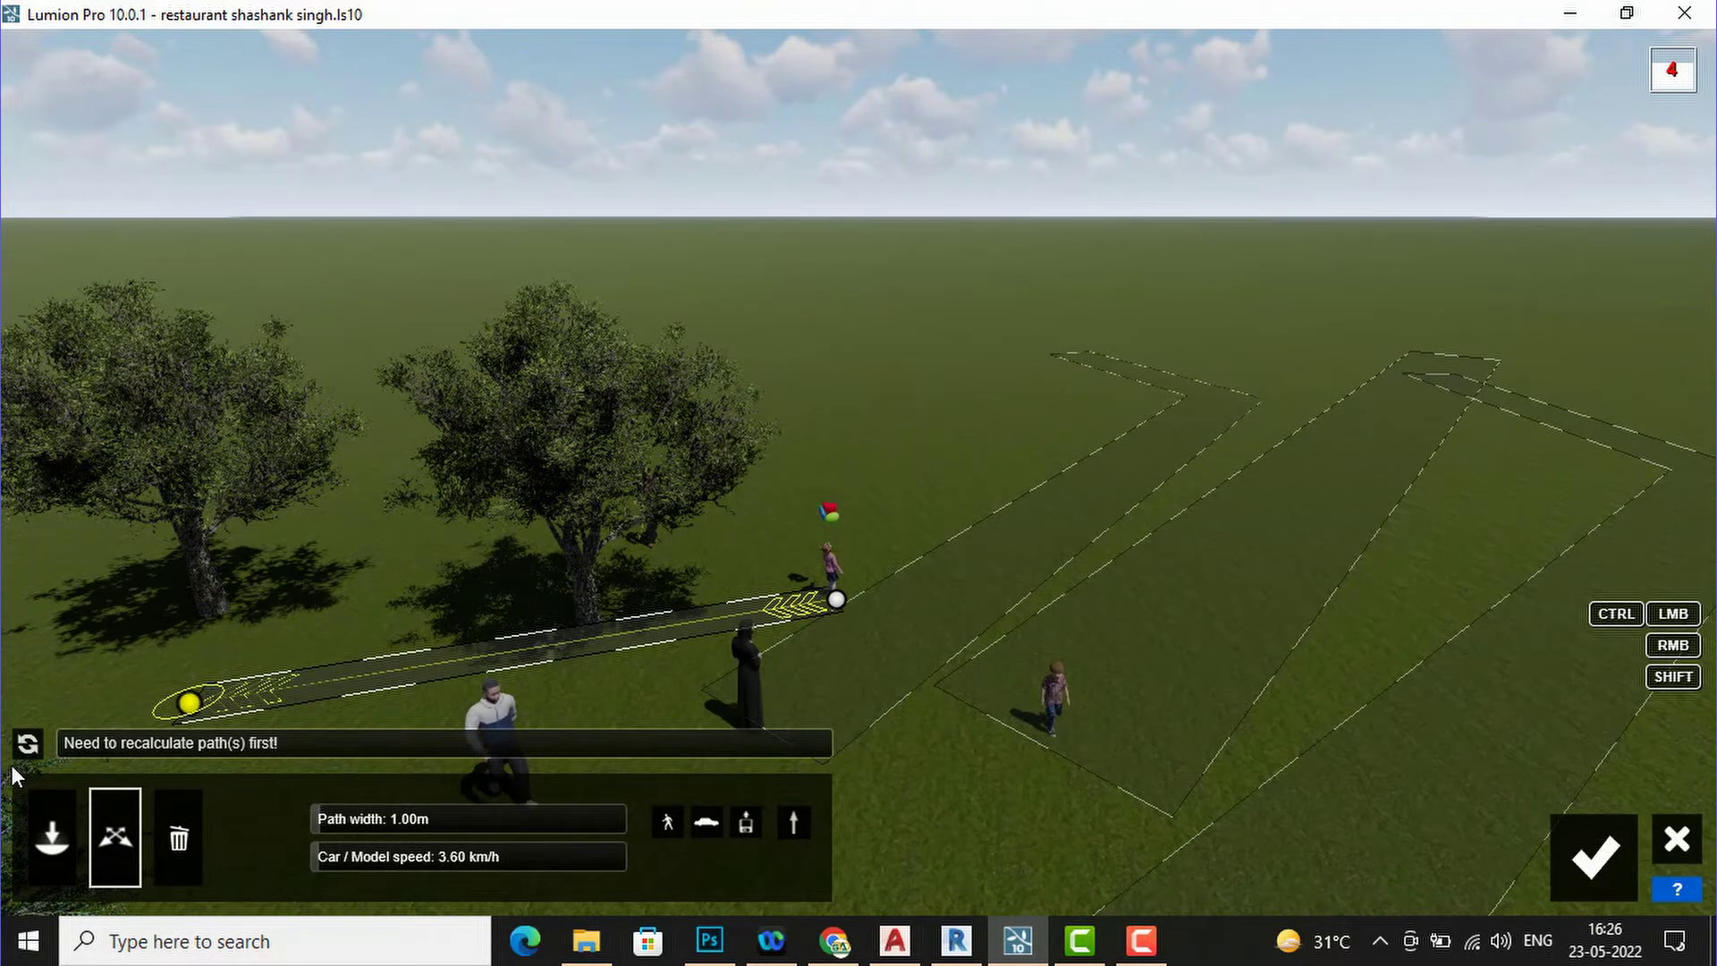
{"action": "left_click", "coordinate": [12, 769]}
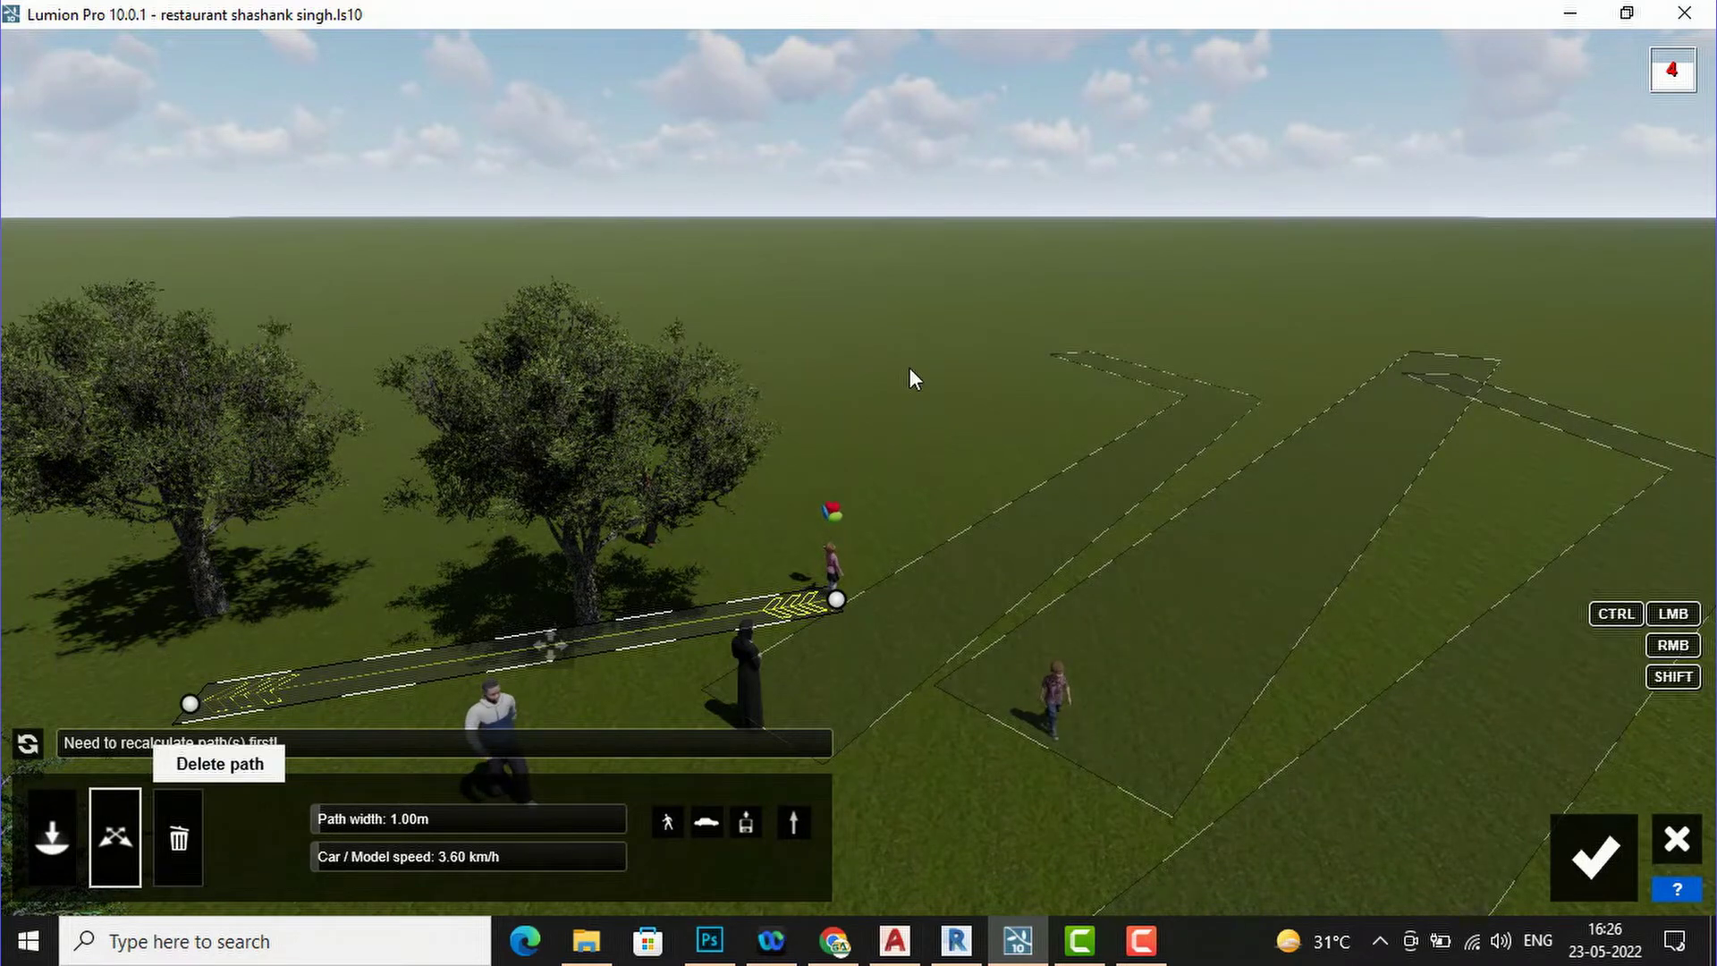
- Draw a path from the man in the white and blue jacket between the two trees to the far field
{"action": "scroll", "coordinate": [917, 367], "scroll_direction": "down", "scroll_amount": 3}
{"action": "right_click_drag", "start_coordinate": [918, 366], "coordinate": [926, 610]}
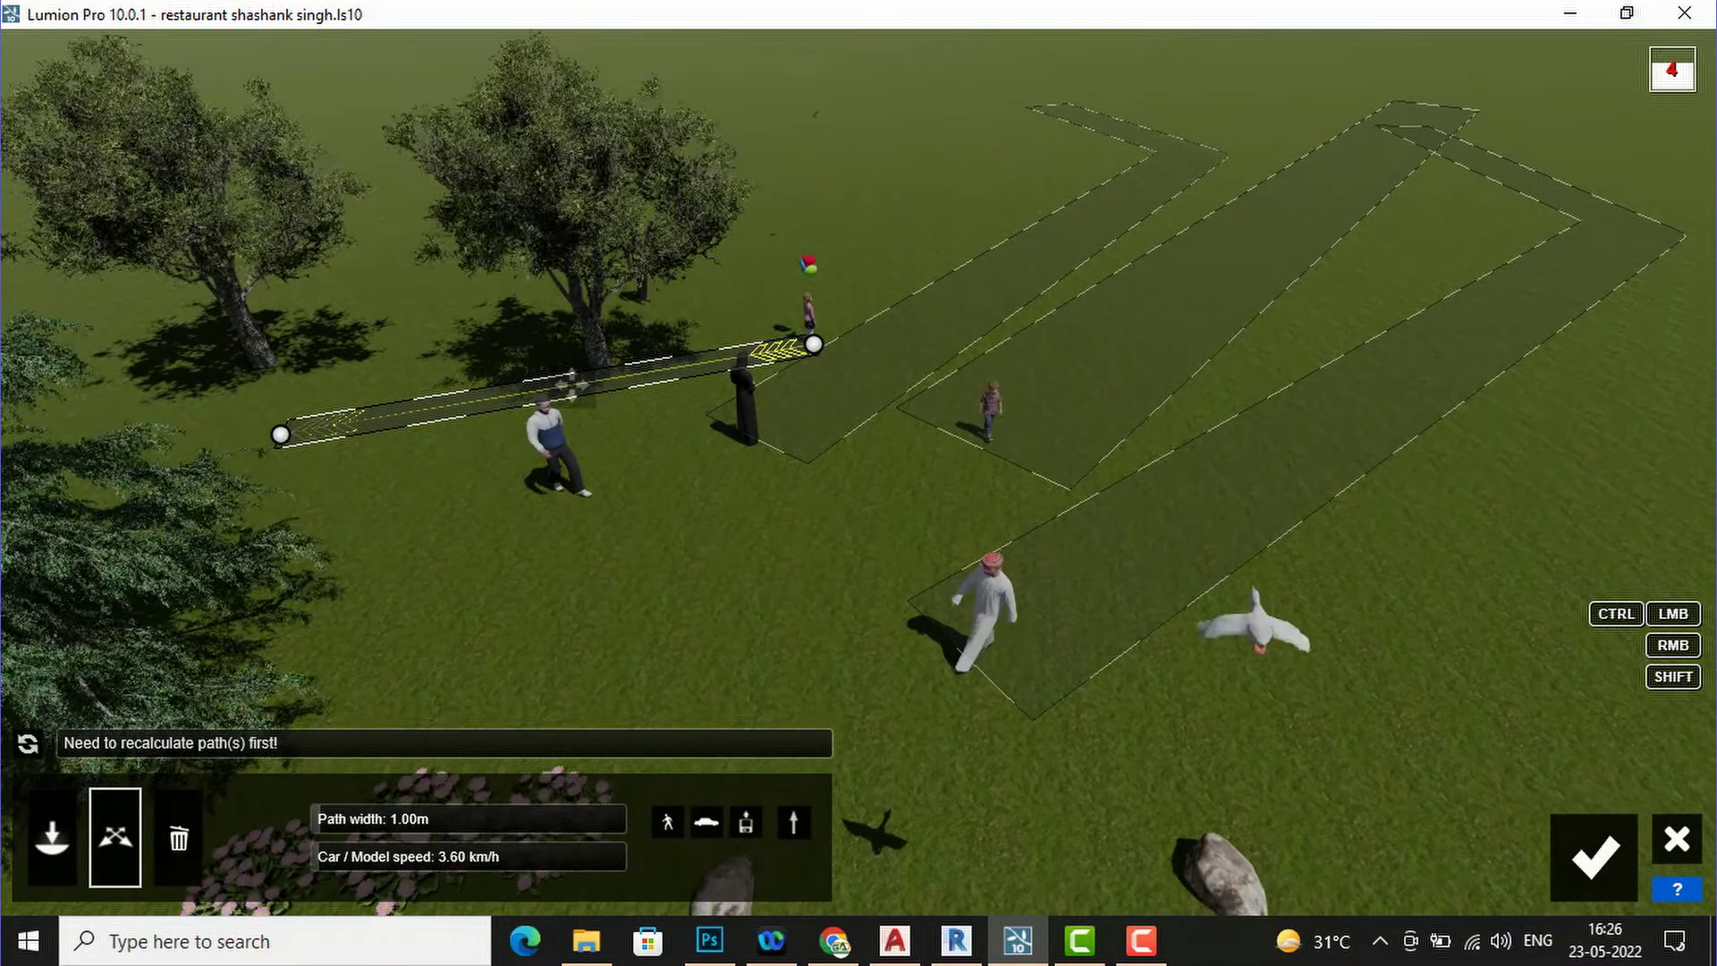
{"action": "left_click", "coordinate": [61, 845]}
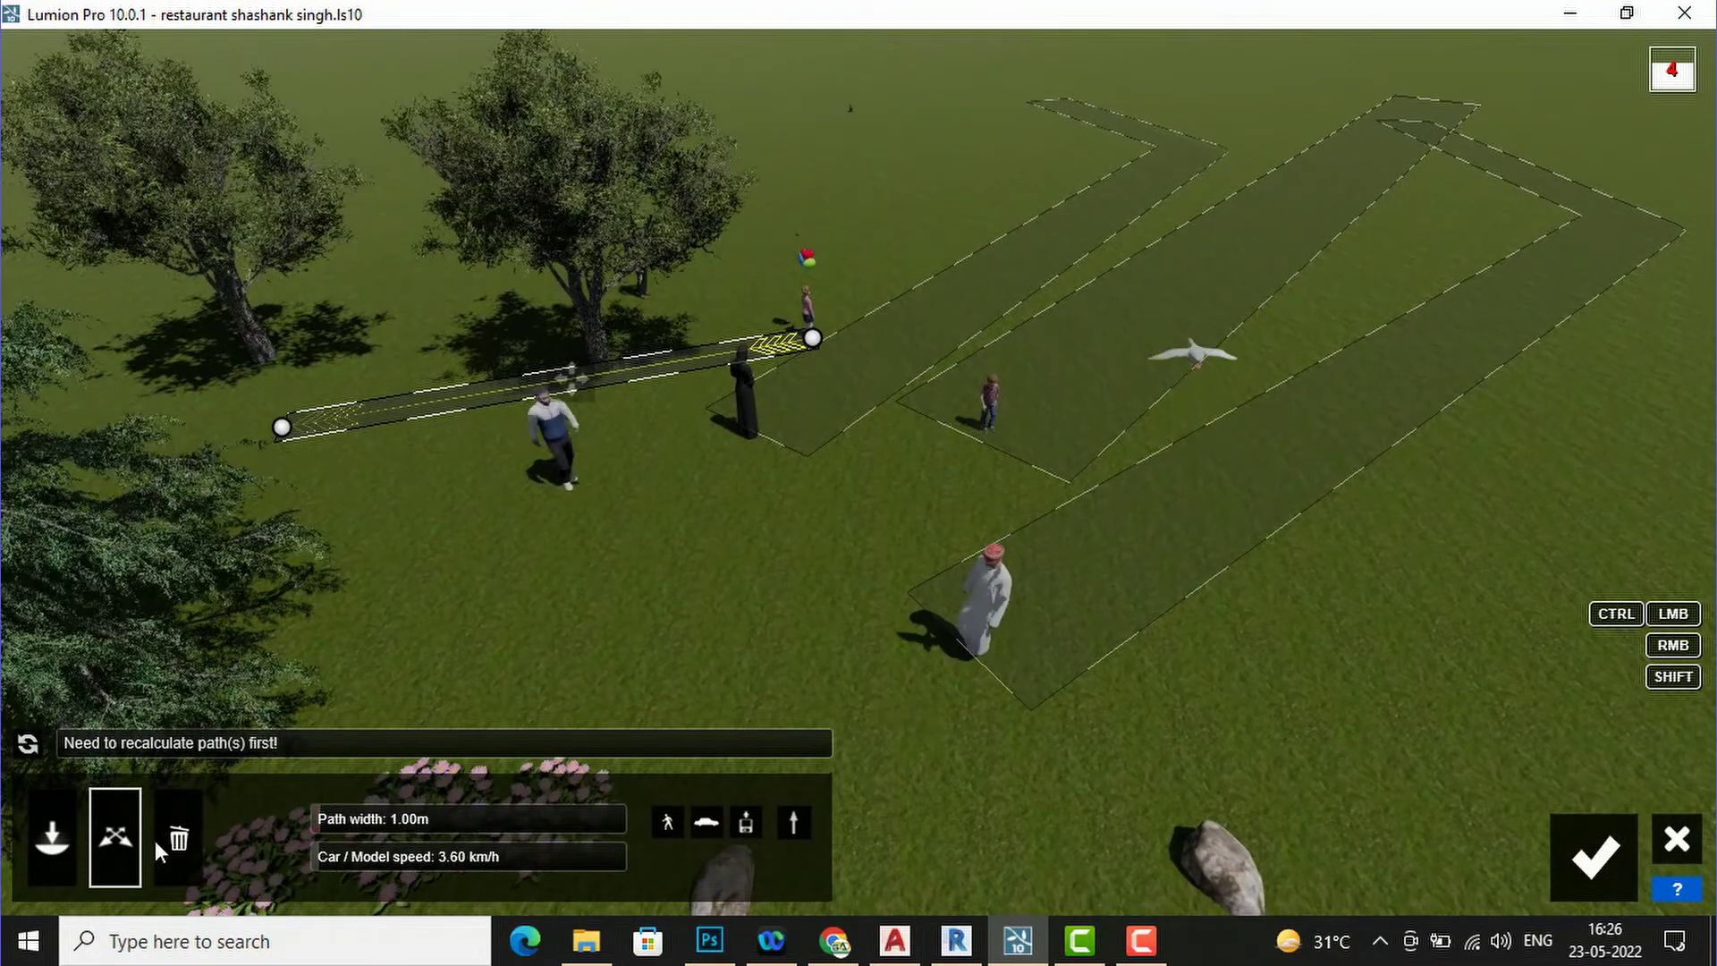
{"action": "left_click", "coordinate": [567, 483]}
{"action": "left_click_drag", "start_coordinate": [492, 423], "coordinate": [313, 72]}
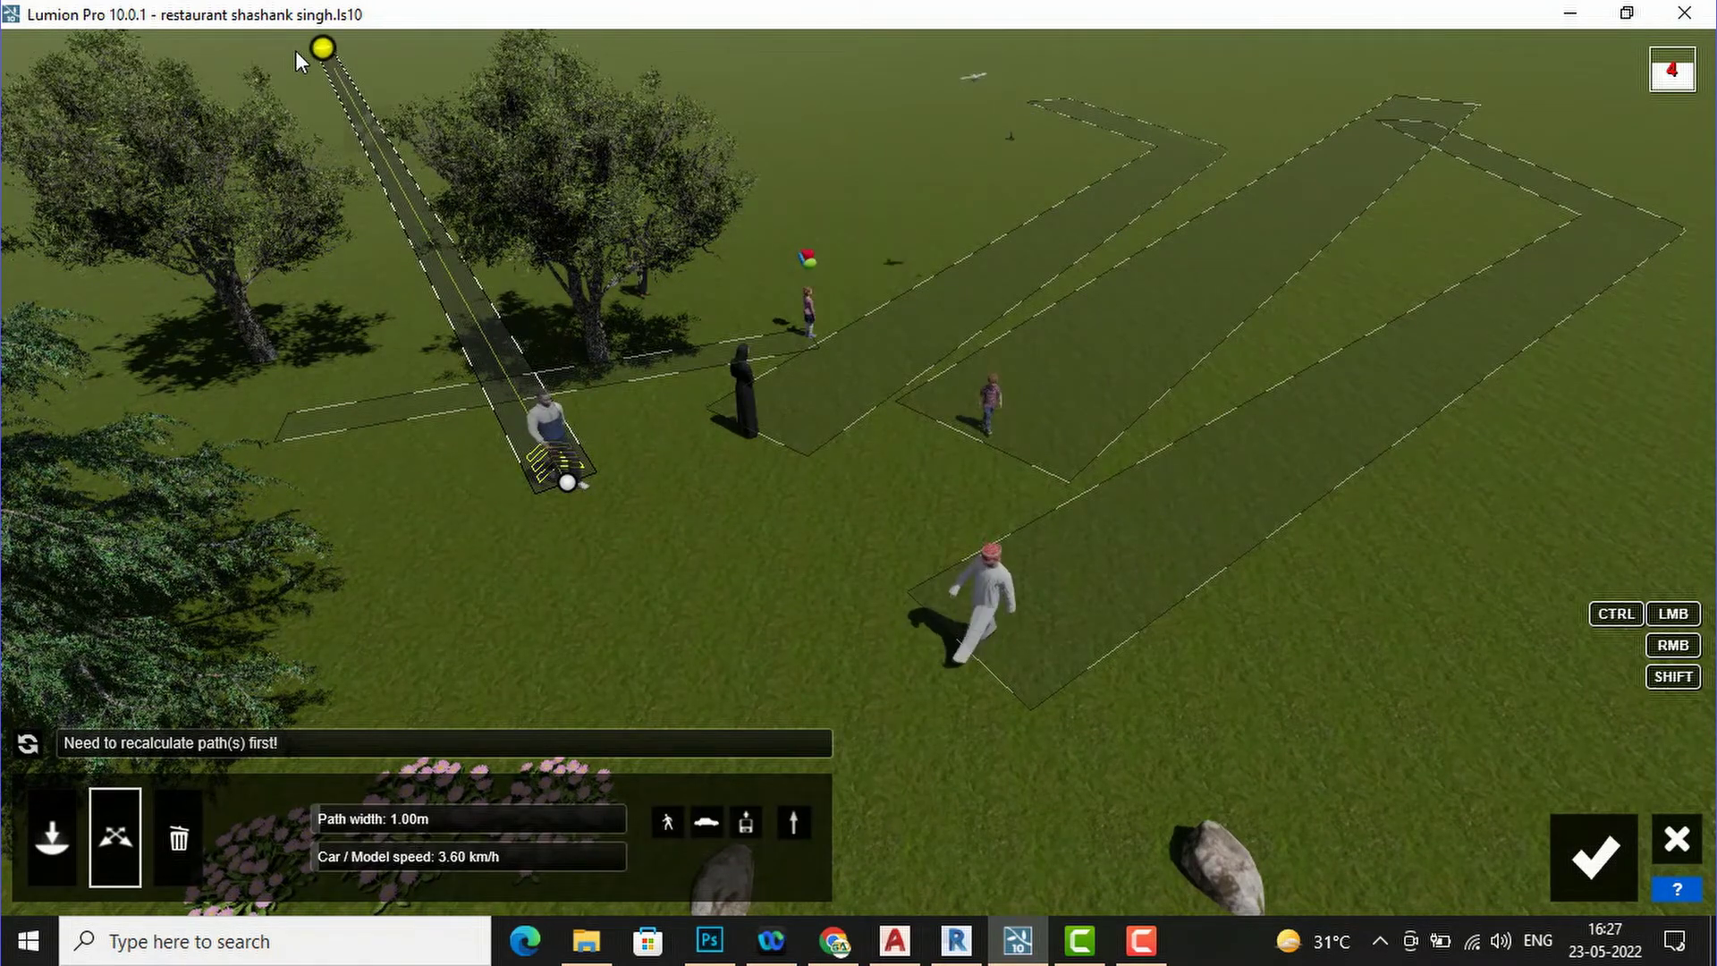
{"action": "left_click", "coordinate": [295, 50]}
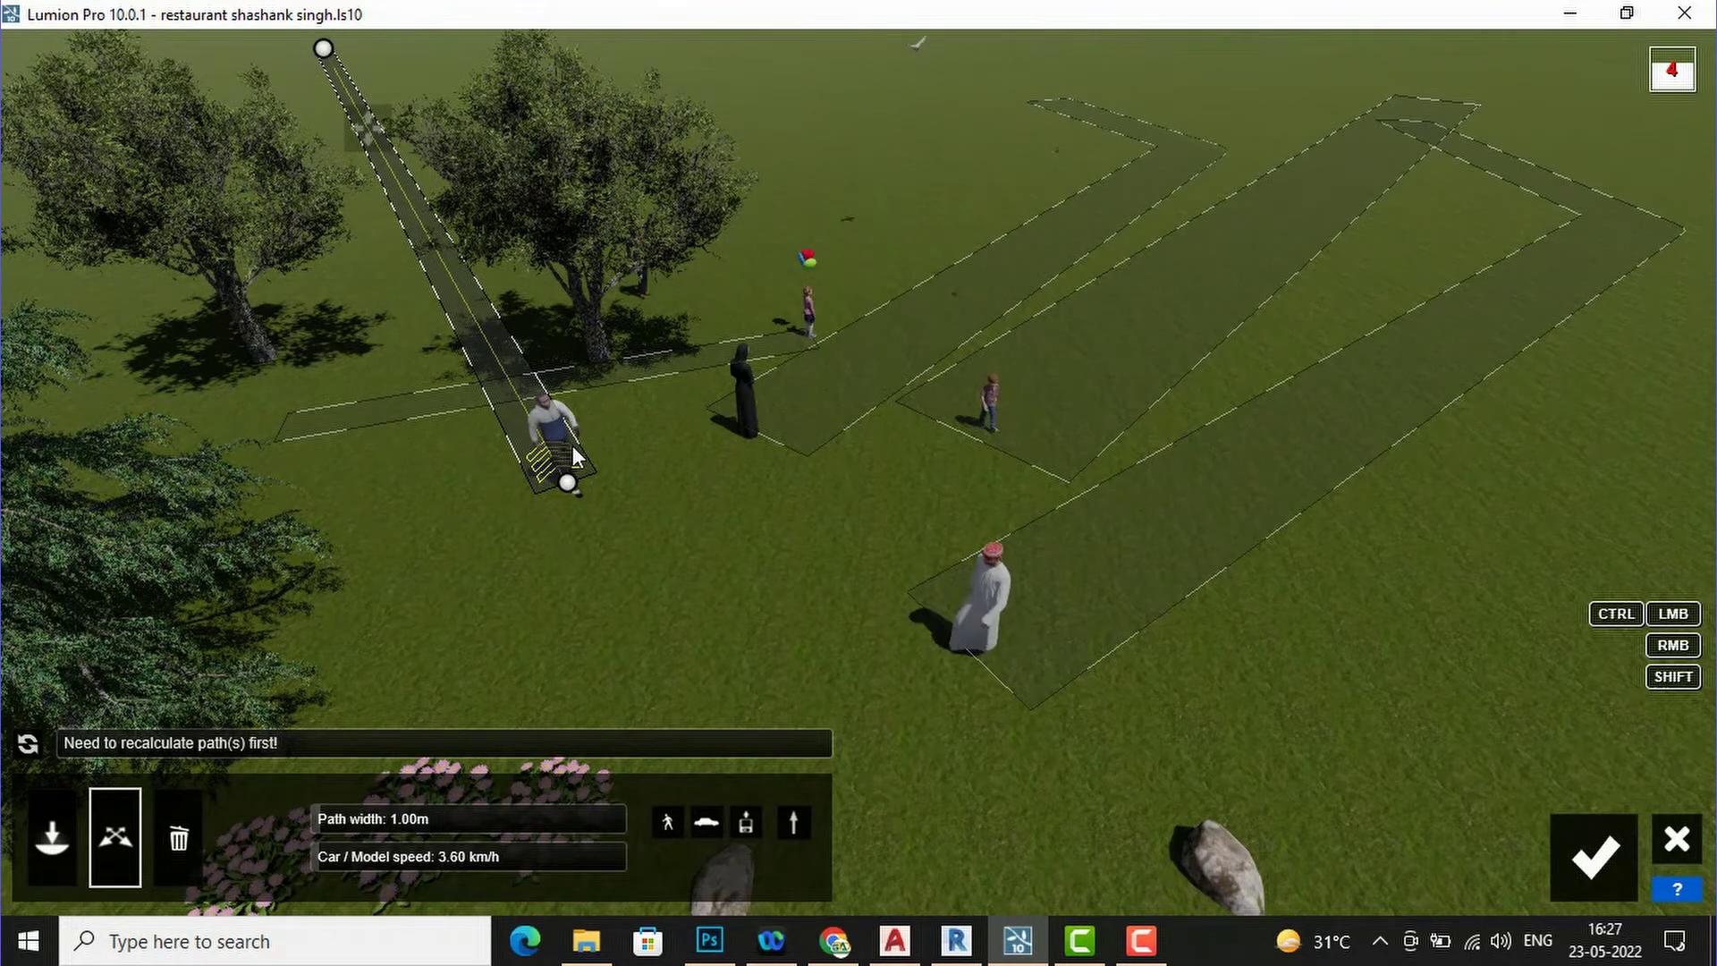
- Set the jacketed man's path width to 2.84 m, shift its start node slightly in front of him and save the Mass Move edit
{"action": "left_click_drag", "start_coordinate": [324, 824], "coordinate": [346, 812]}
{"action": "left_click", "coordinate": [352, 813]}
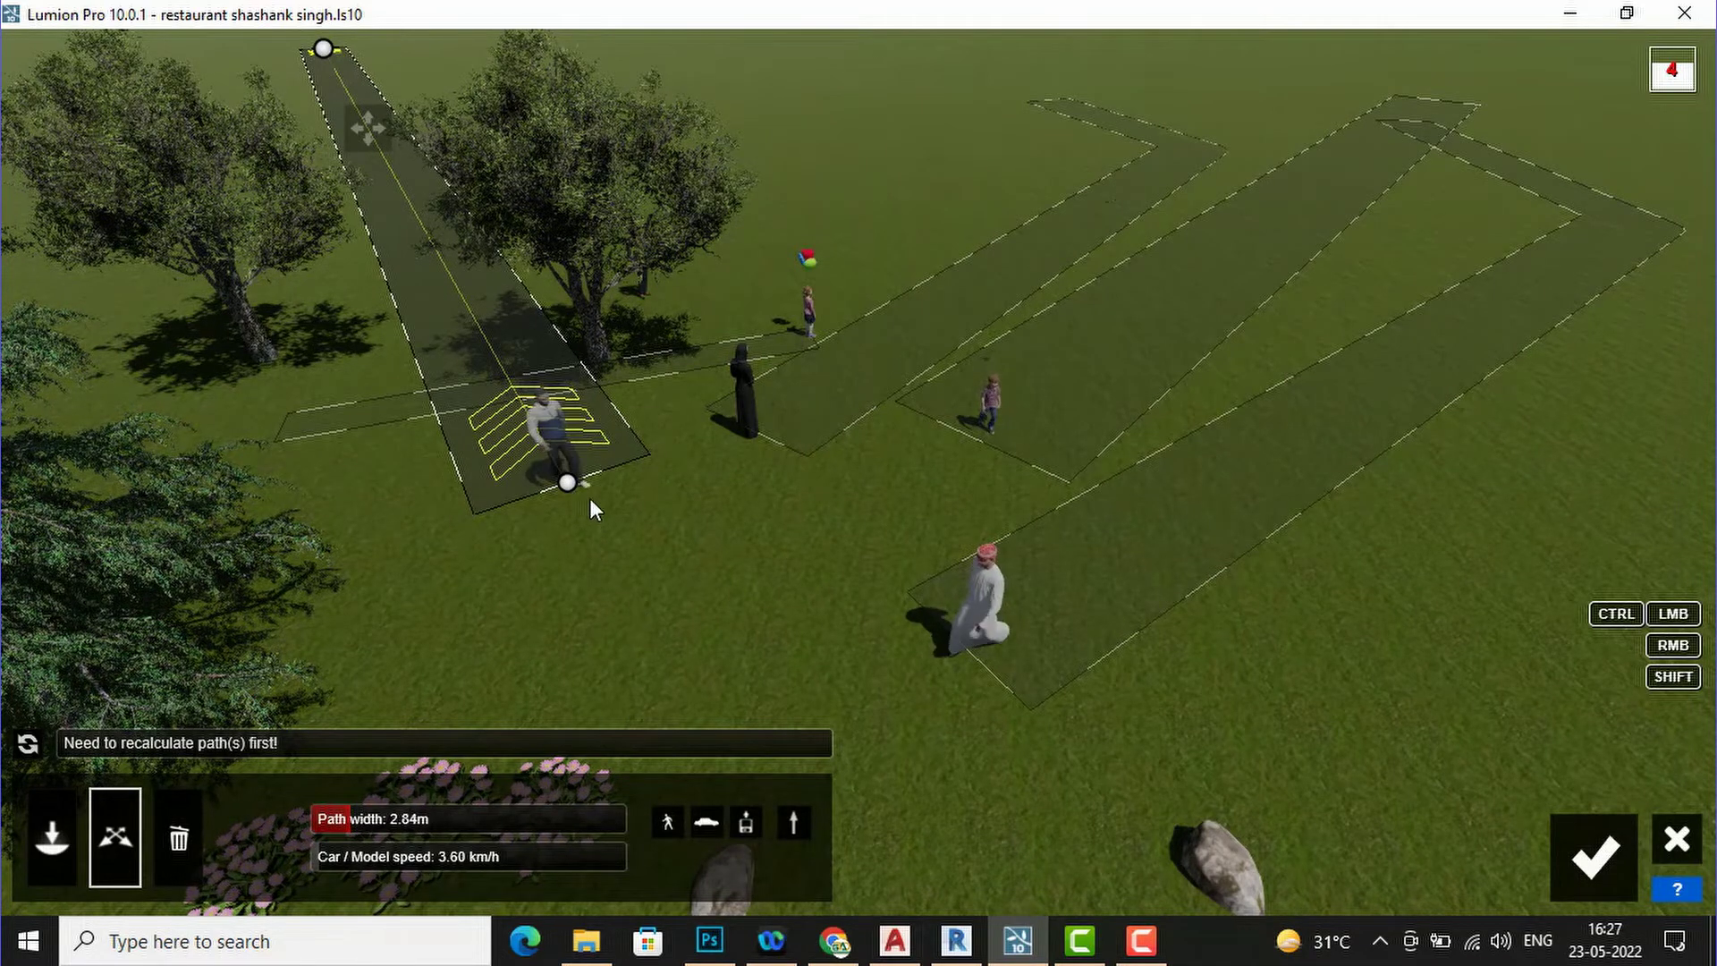
{"action": "left_click_drag", "start_coordinate": [582, 499], "coordinate": [584, 503]}
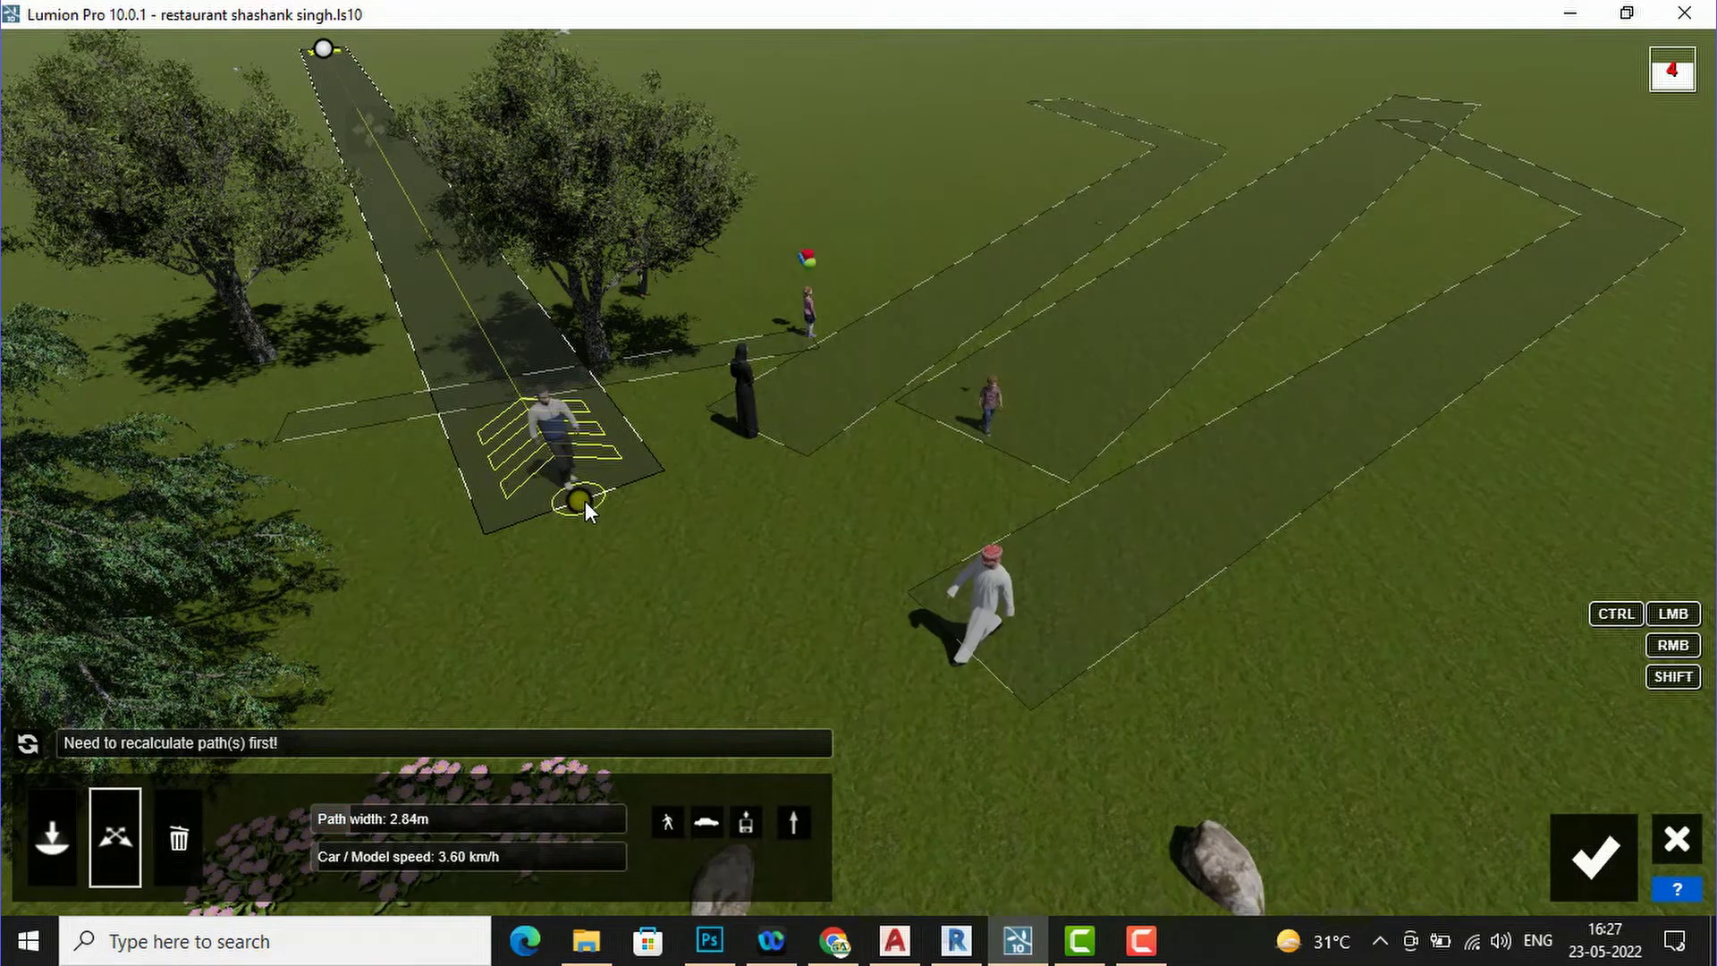
{"action": "left_click", "coordinate": [1596, 858]}
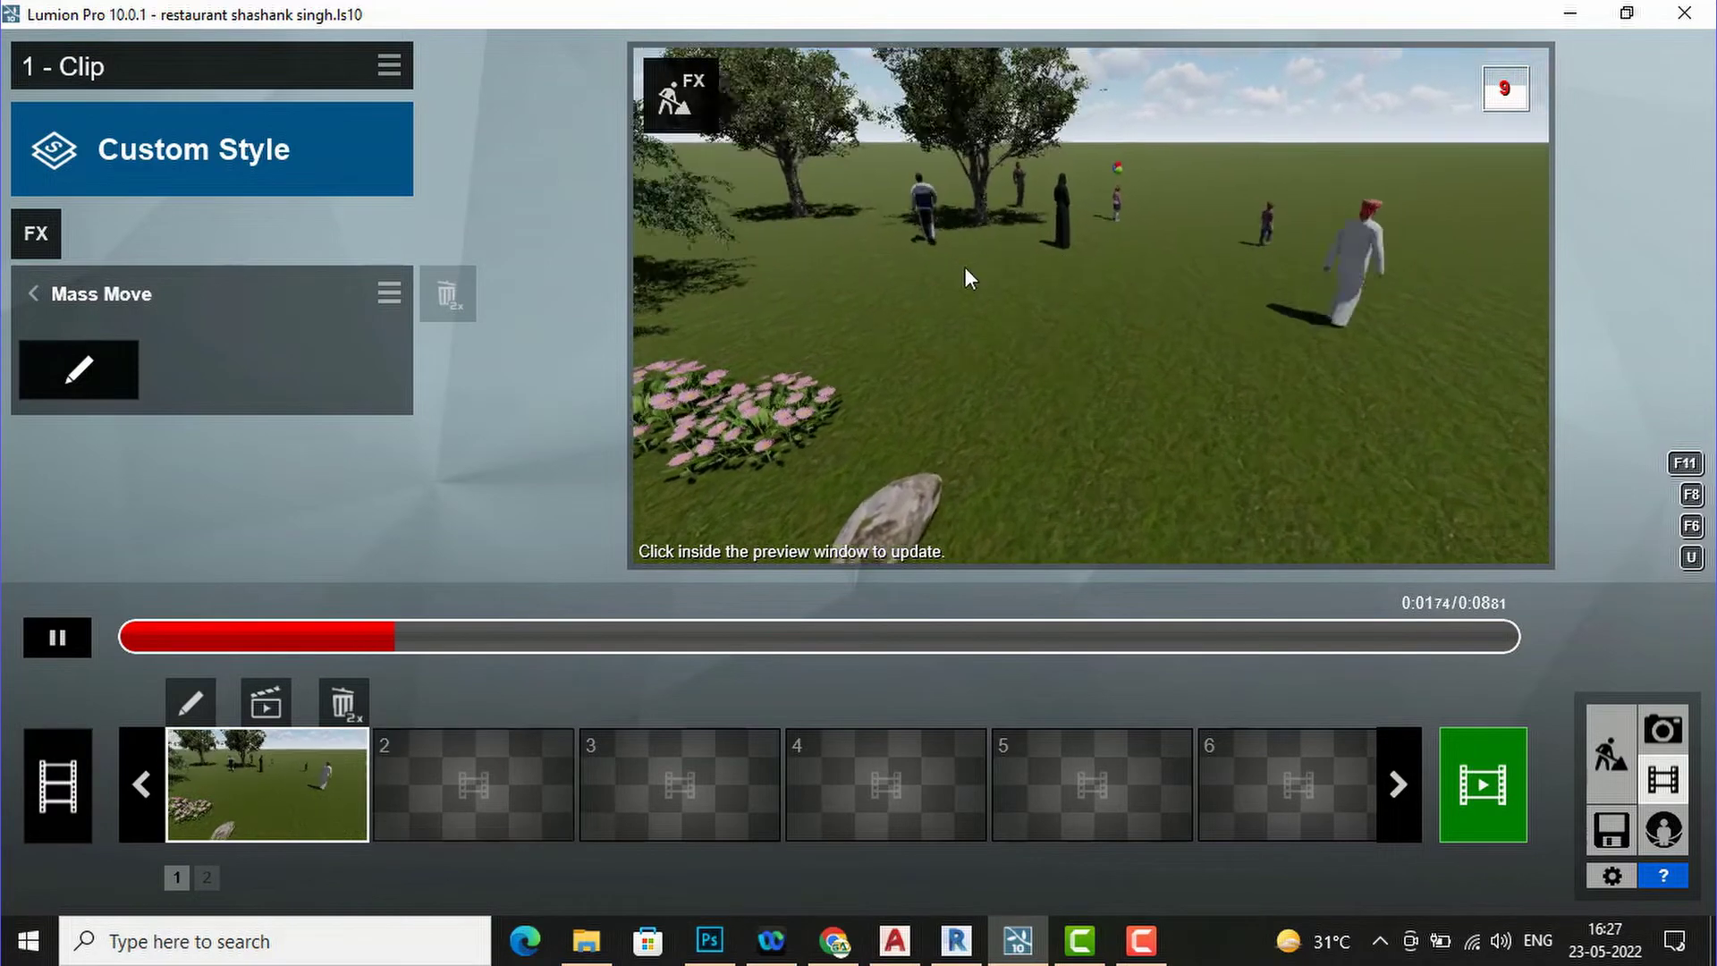
{"action": "left_click", "coordinate": [78, 369]}
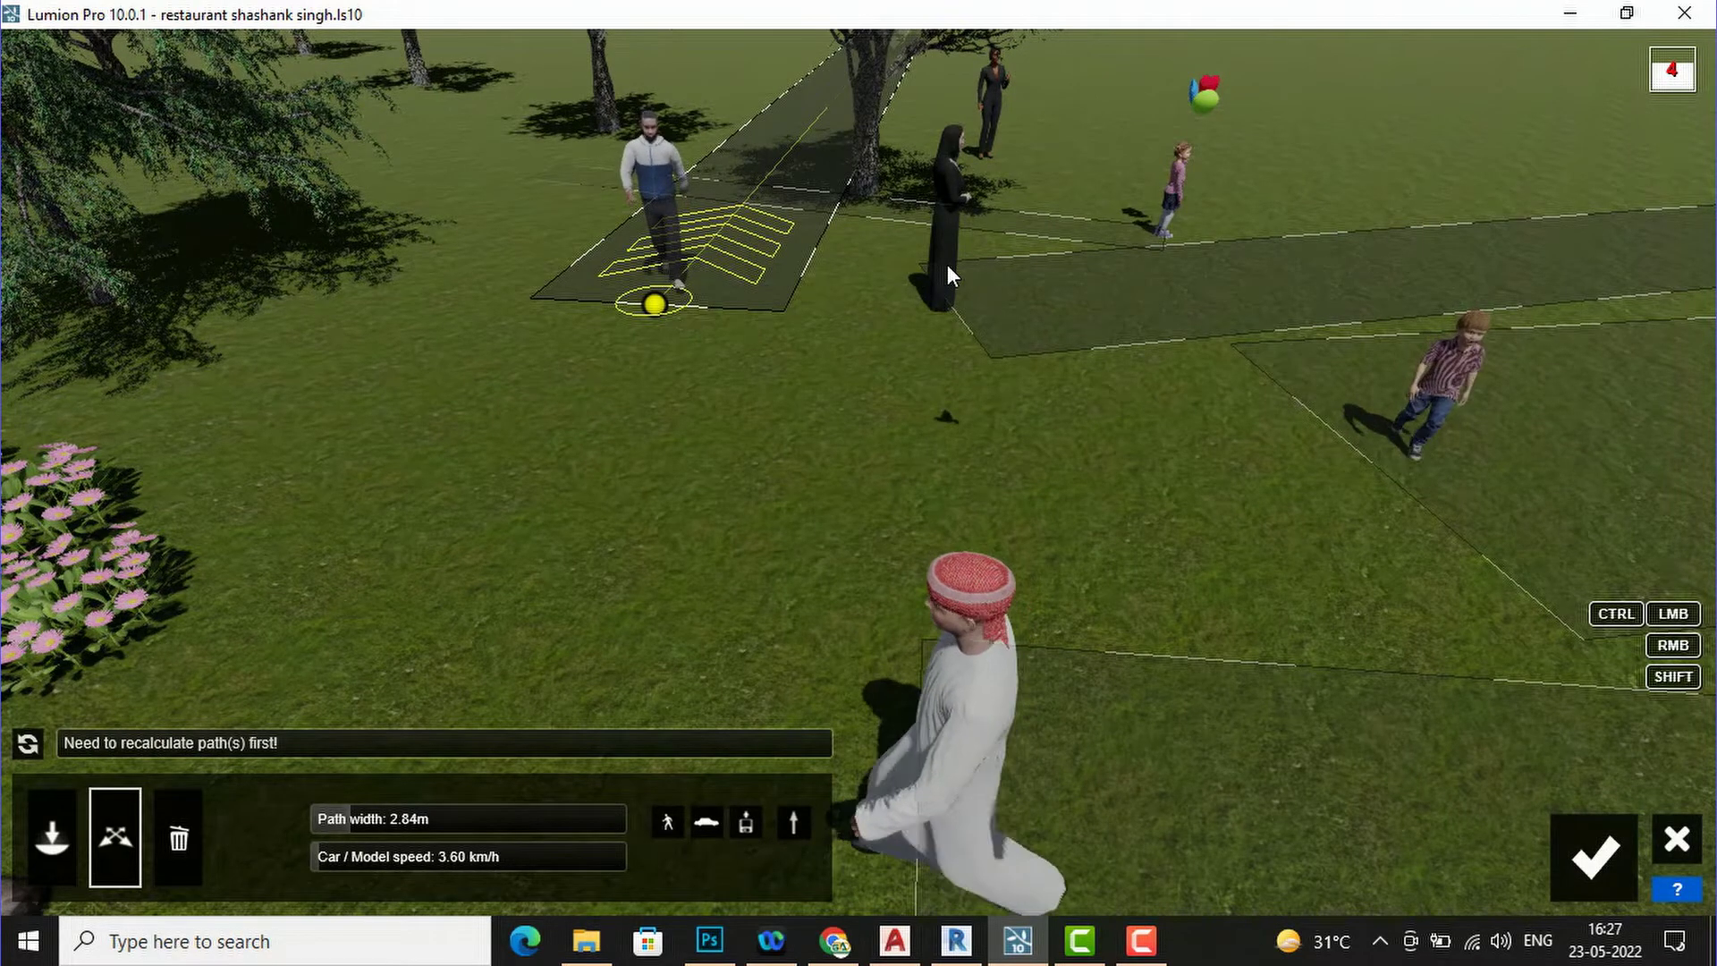
{"action": "right_click_drag", "start_coordinate": [1072, 407], "coordinate": [1071, 459]}
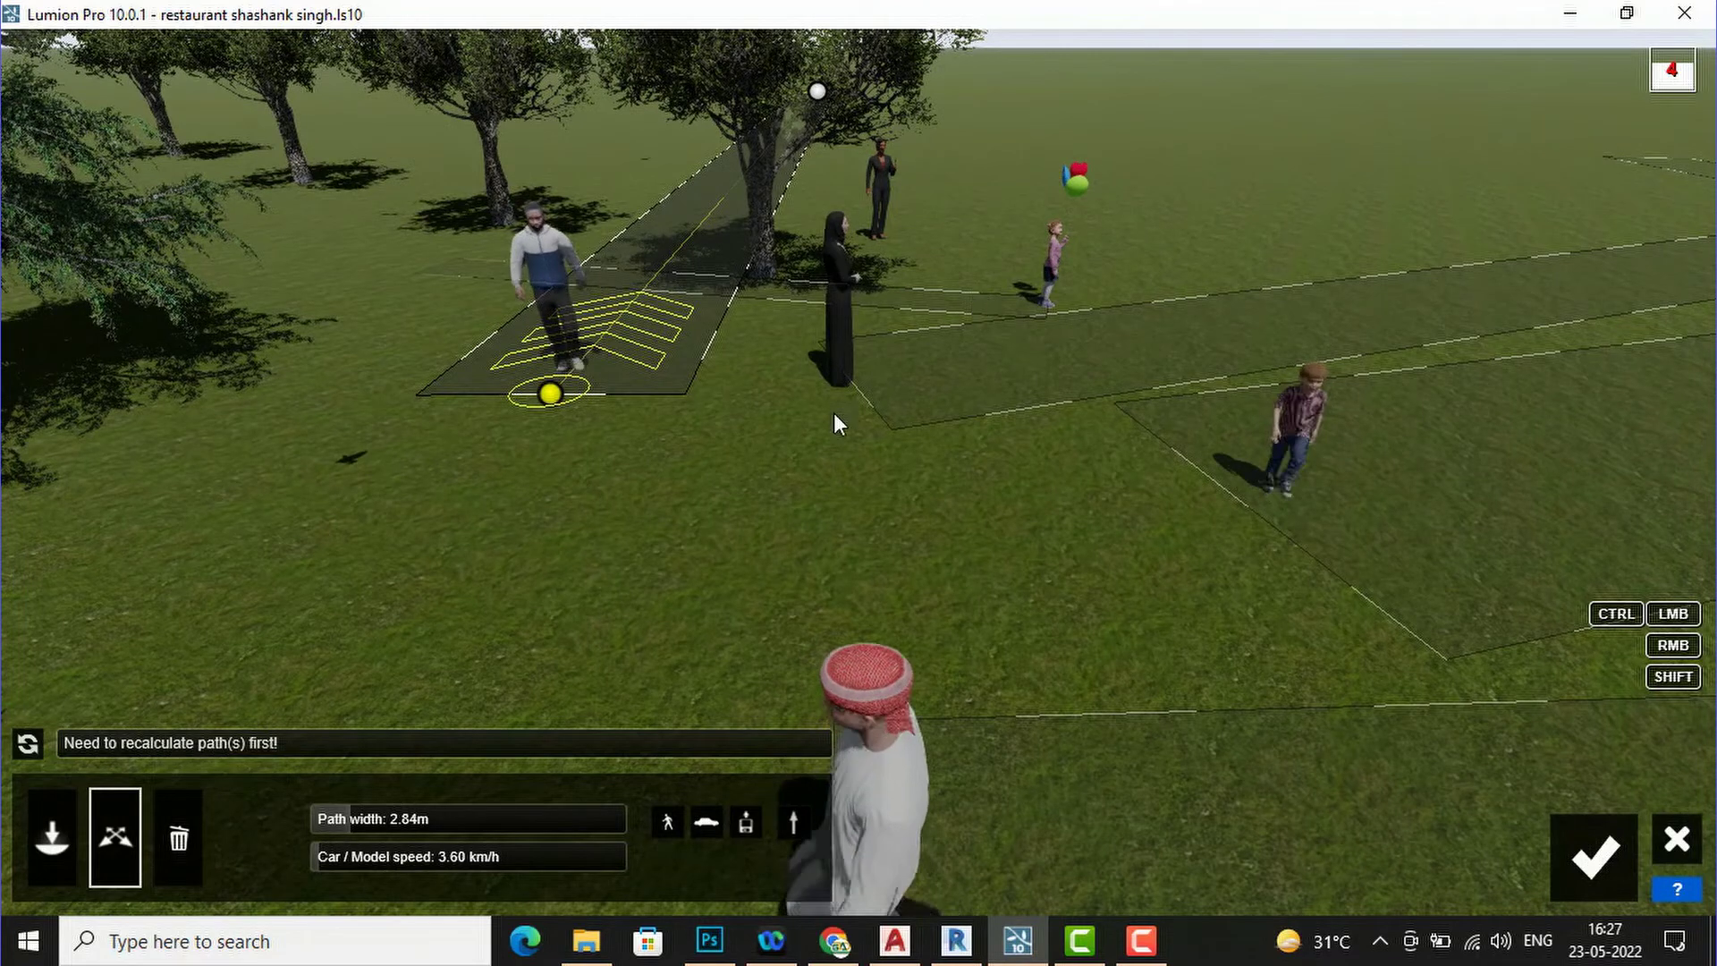
{"action": "left_click", "coordinate": [178, 836]}
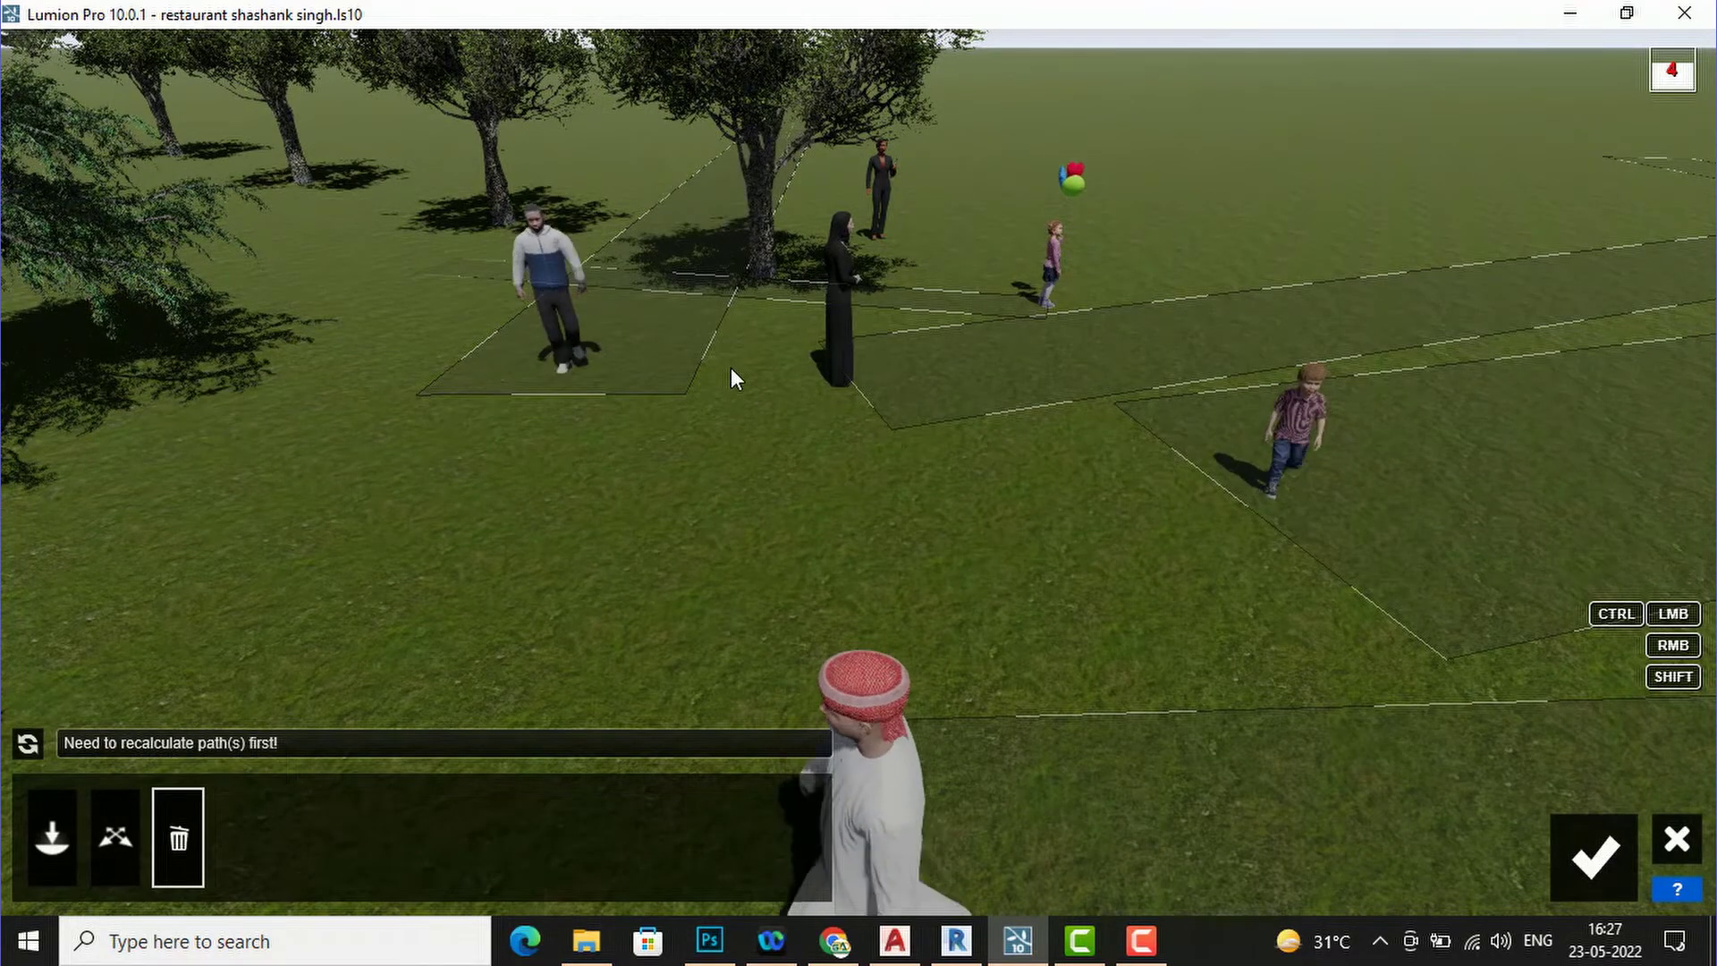
{"action": "left_click", "coordinate": [1678, 840]}
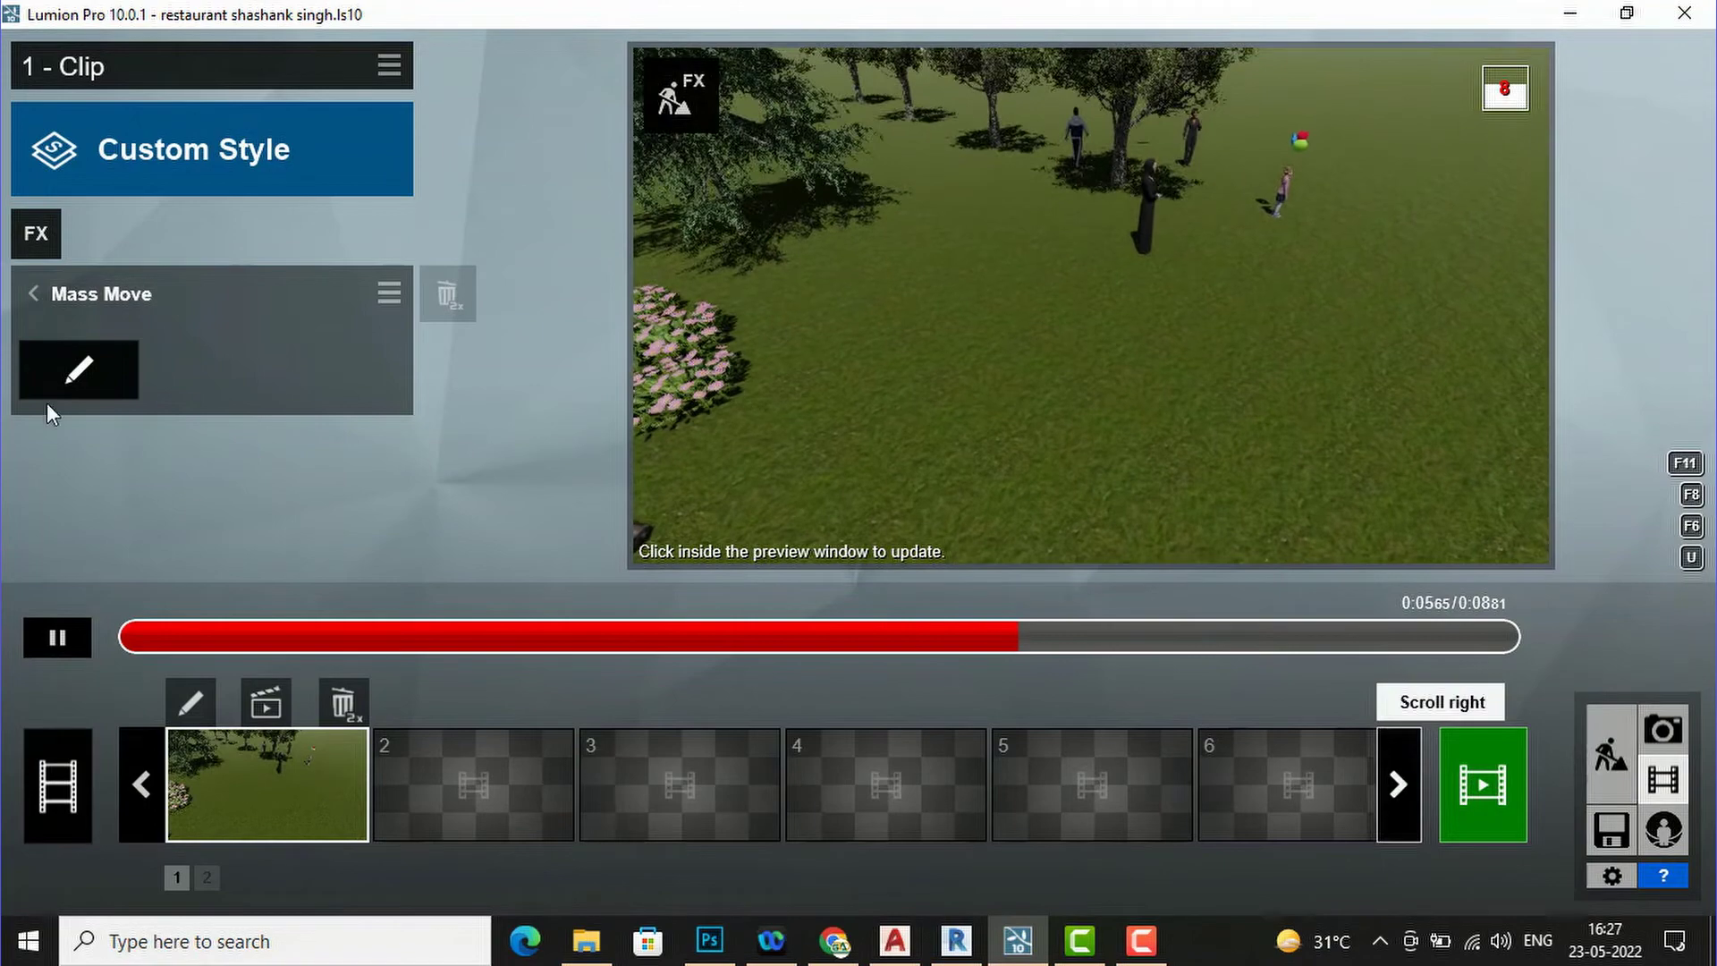
- Reopen Mass Move, draw a 1.00 m wide path from the child with balloons diagonally across the open field away from the trees, and save it
{"action": "left_click", "coordinate": [77, 370]}
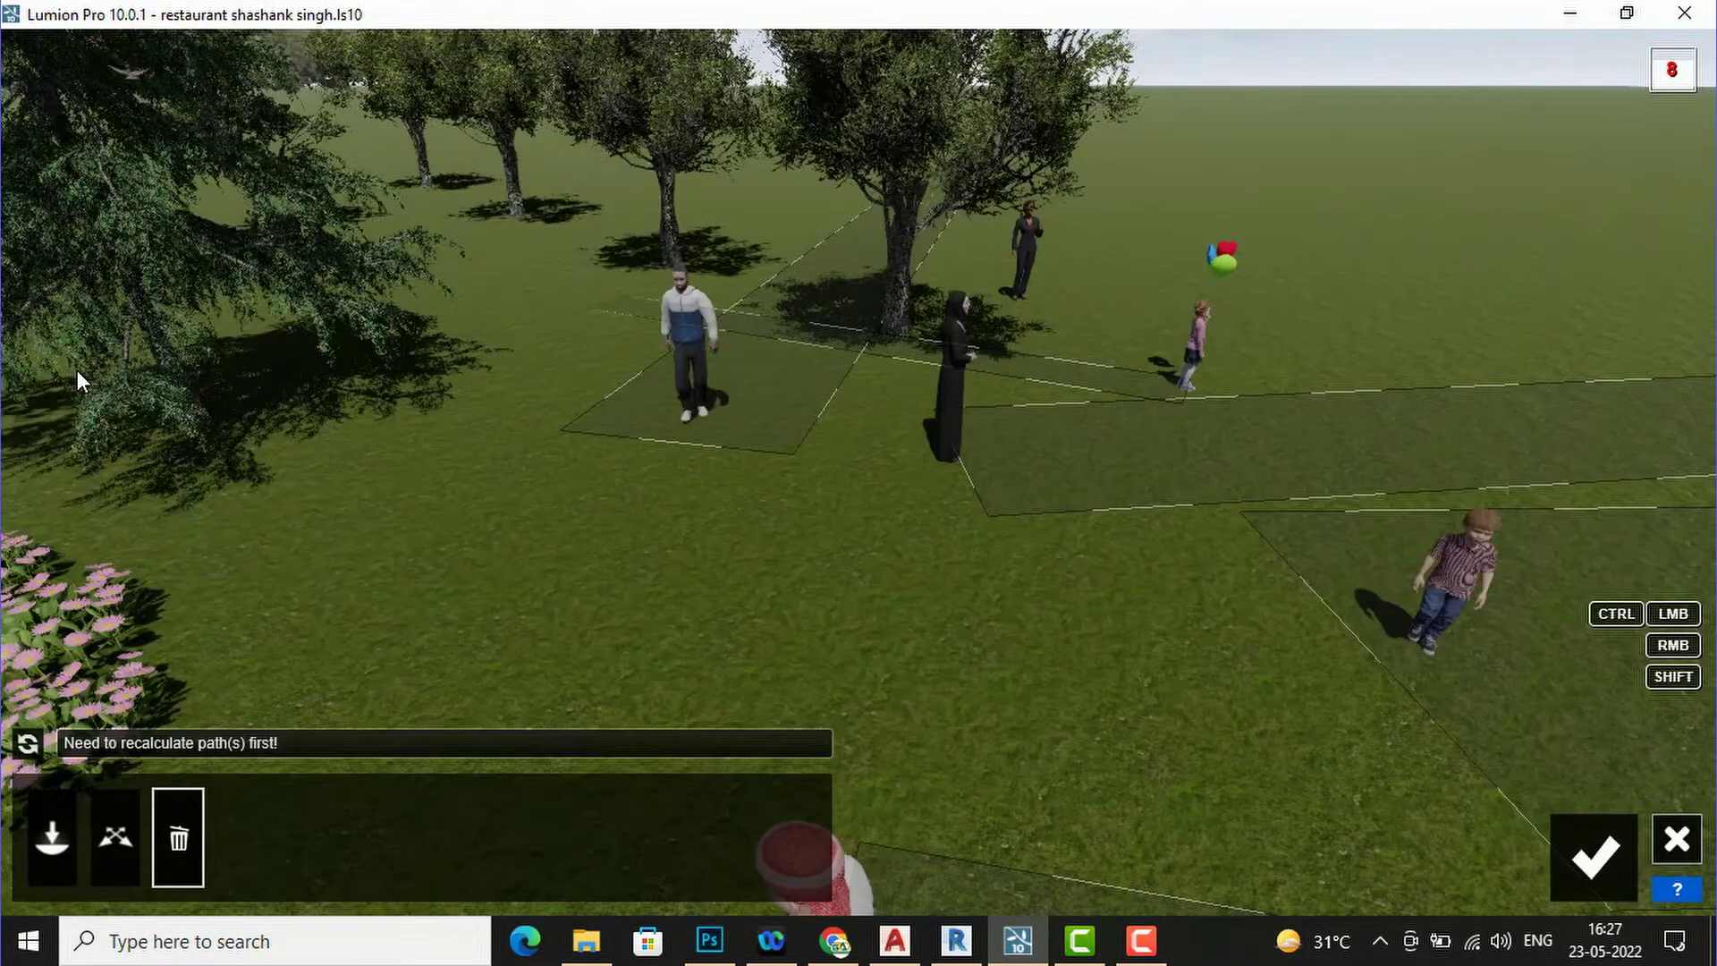
{"action": "left_click", "coordinate": [52, 838]}
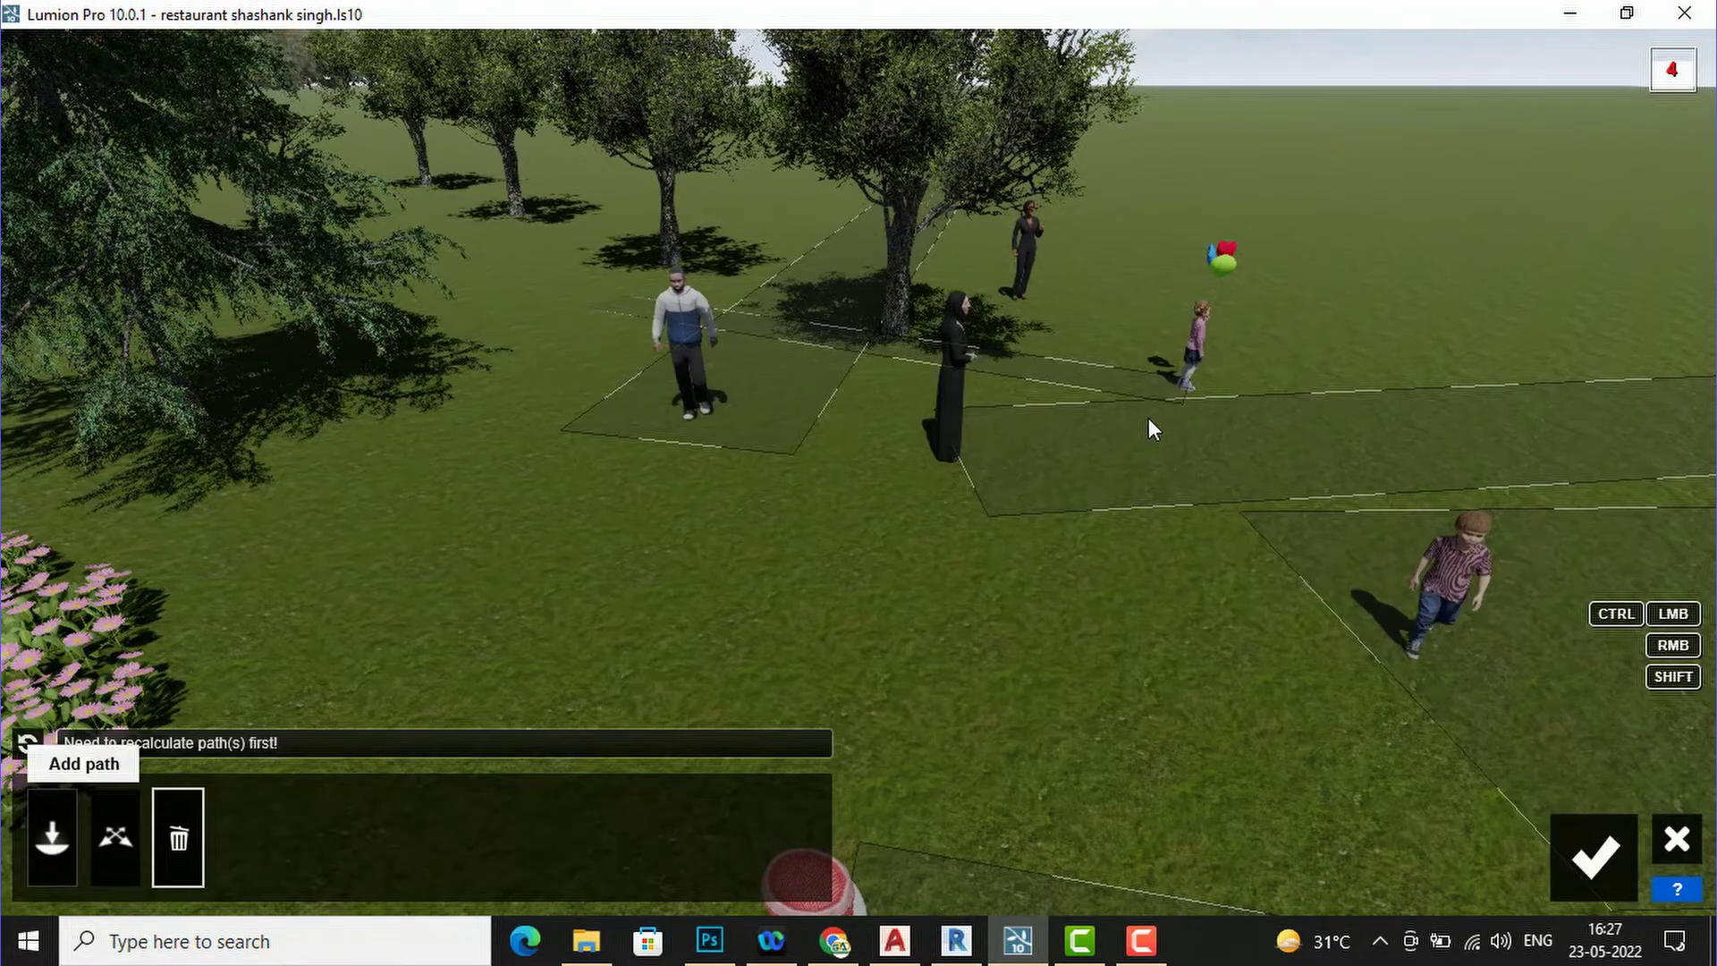
{"action": "left_click", "coordinate": [1177, 388]}
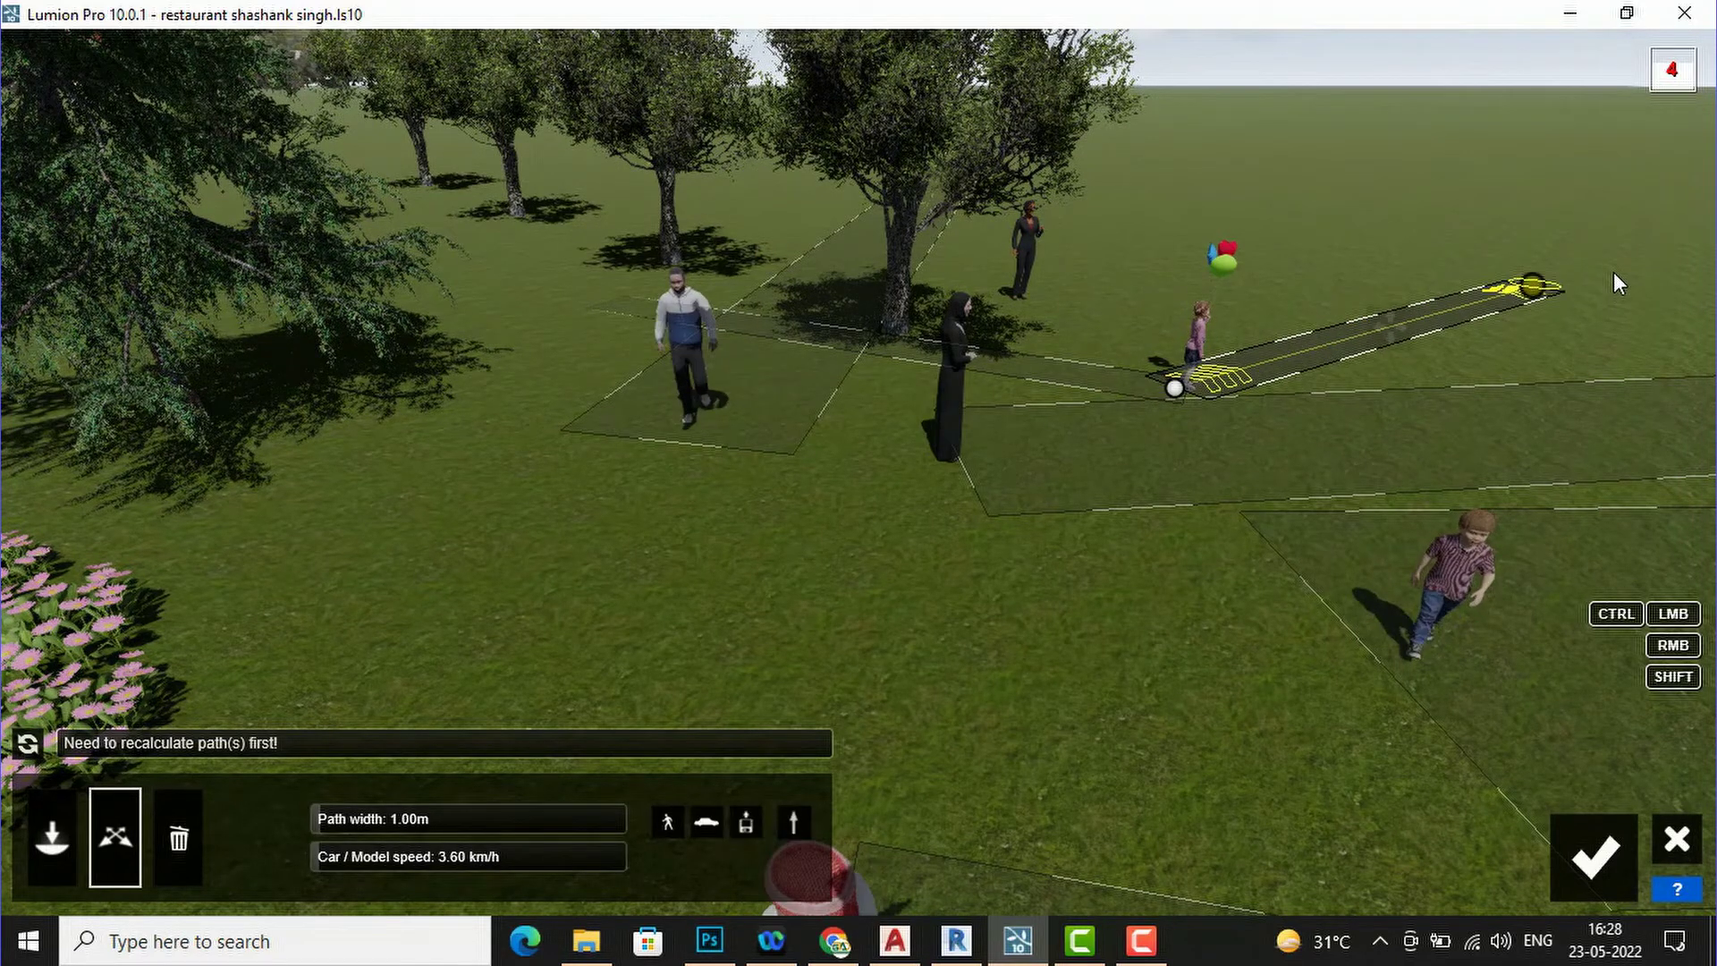
{"action": "left_click", "coordinate": [1620, 238]}
{"action": "left_click", "coordinate": [1489, 227]}
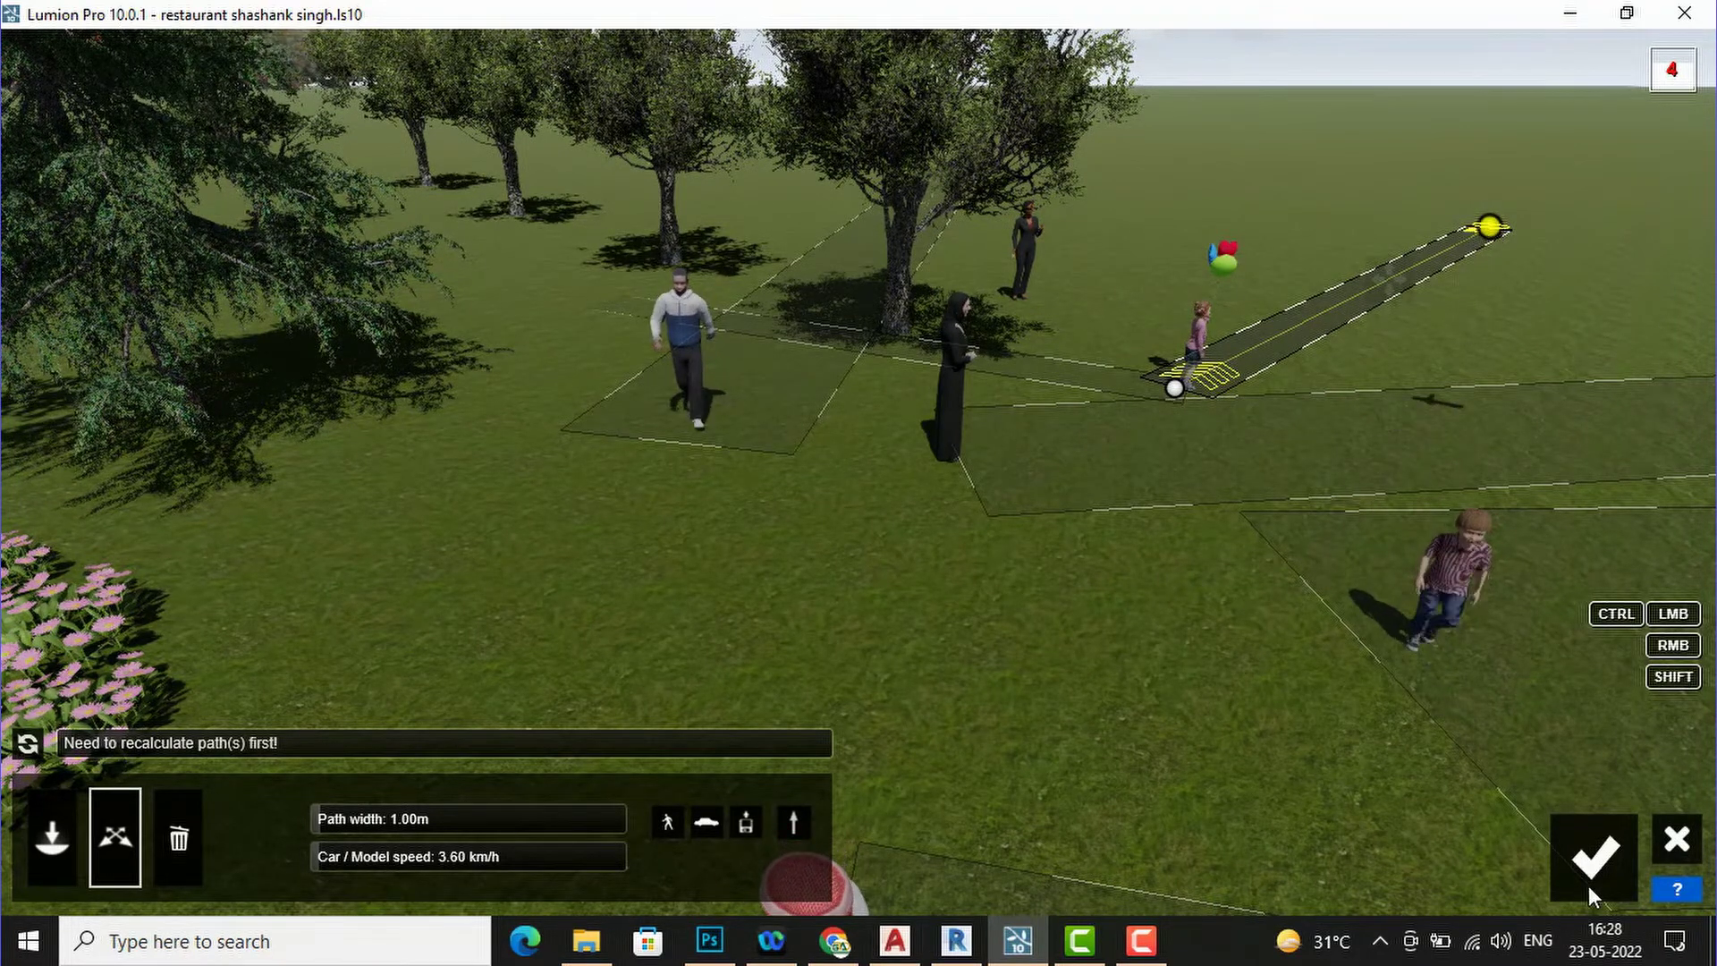
{"action": "left_click", "coordinate": [1609, 854]}
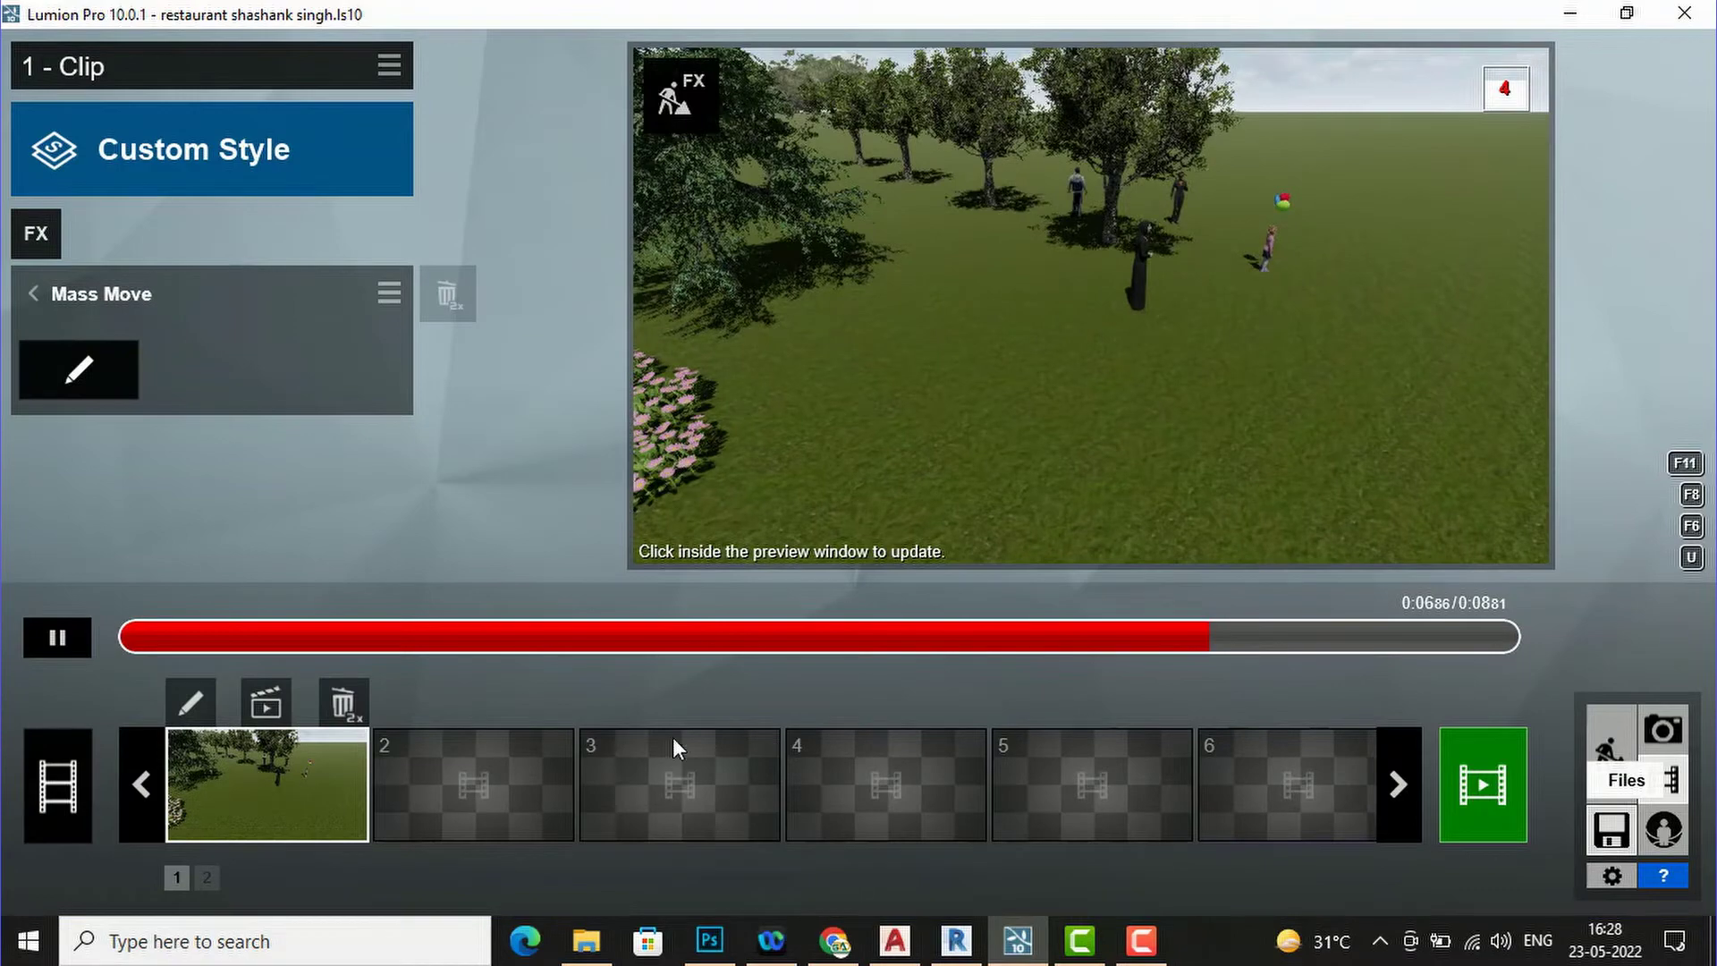